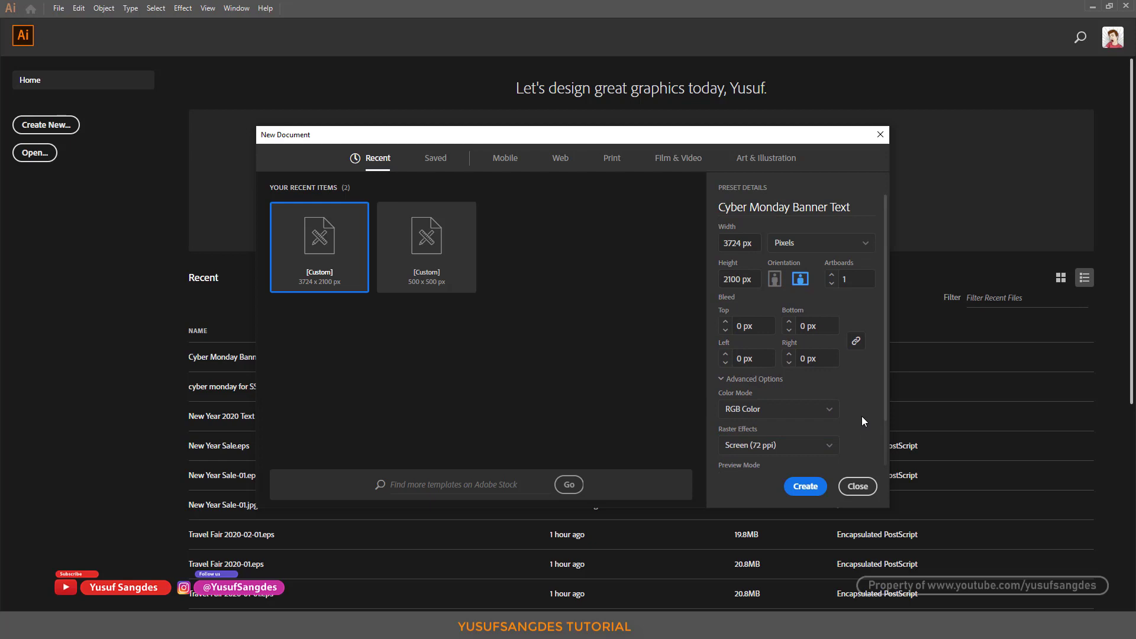
Create a 3724 x 2100 px RGB document and add an enlarged placeholder text object in the upper middle of the artboard.
{"action": "left_click", "coordinate": [806, 487]}
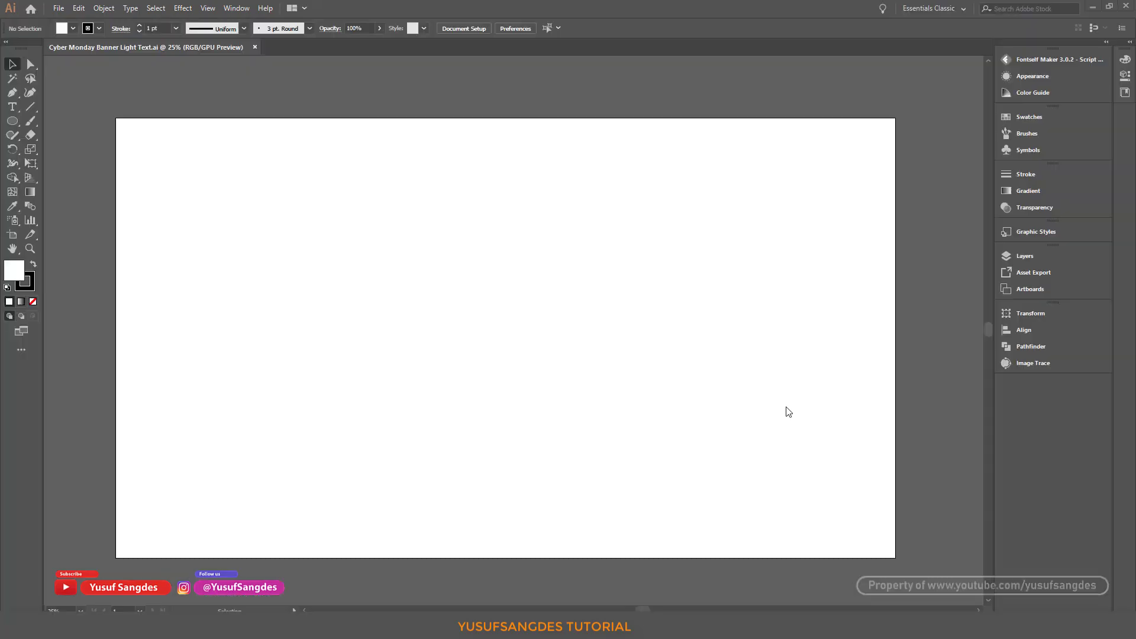
{"action": "left_click", "coordinate": [12, 107]}
{"action": "left_click", "coordinate": [350, 243]}
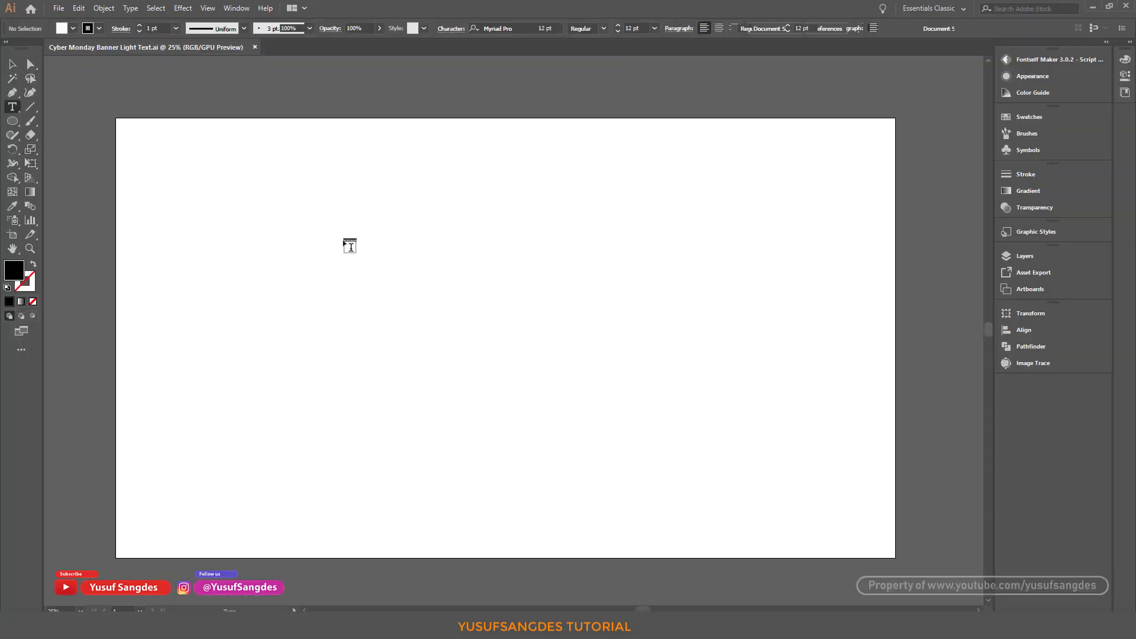
{"action": "key", "text": "Escape"}
{"action": "left_click_drag", "start_coordinate": [355, 242], "coordinate": [691, 438]}
{"action": "left_click_drag", "start_coordinate": [547, 277], "coordinate": [601, 279]}
Set the placeholder text's font to Gotham Black.
{"action": "left_click", "coordinate": [445, 29]}
{"action": "type", "text": "gotha"}
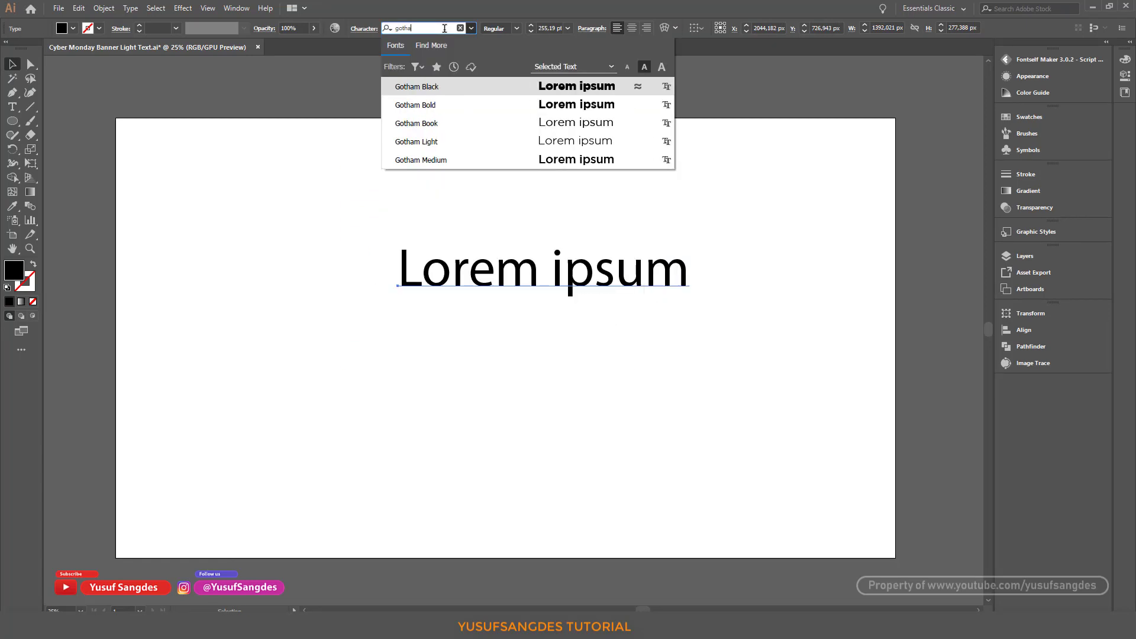
{"action": "type", "text": "m"}
{"action": "key", "text": "Return"}
Replace the placeholder with "CYBER MONDAY" on two lines and centre-align the text.
{"action": "triple_click", "coordinate": [551, 278]}
{"action": "type", "text": "CY"}
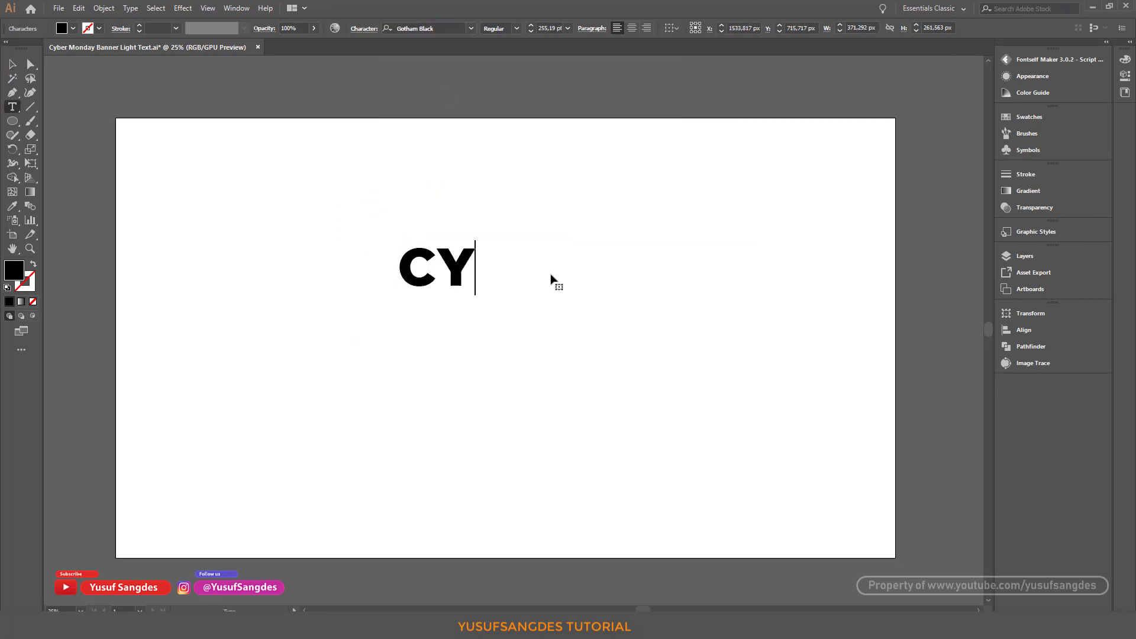
{"action": "type", "text": "BER MONDAY"}
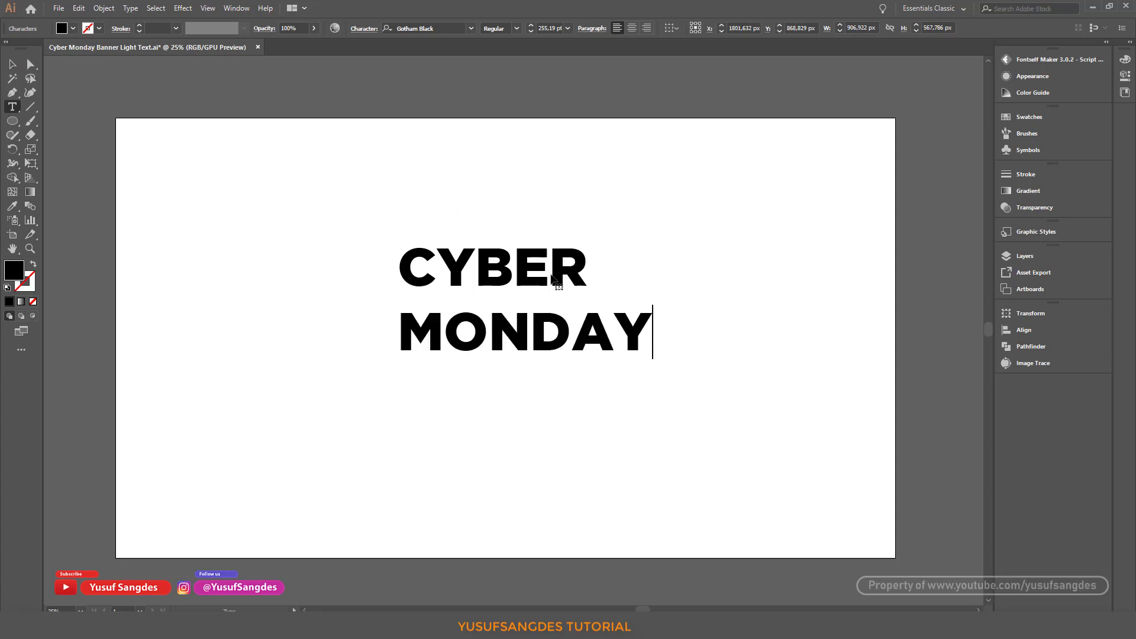
{"action": "key", "text": "ctrl+a"}
{"action": "key", "text": "ctrl+shift+c"}
Scale the two-line text to about 1479 px wide and place it near the middle of the artboard.
{"action": "left_click", "coordinate": [12, 63]}
{"action": "left_click_drag", "start_coordinate": [438, 272], "coordinate": [524, 285]}
{"action": "left_click_drag", "start_coordinate": [610, 258], "coordinate": [629, 290]}
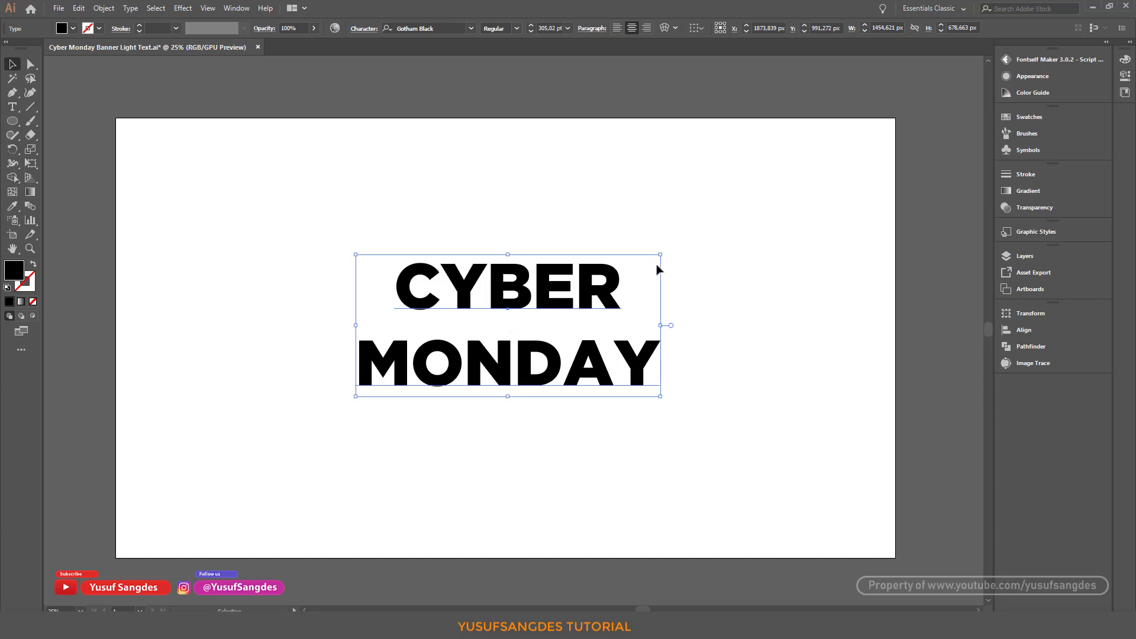
{"action": "left_click_drag", "start_coordinate": [661, 254], "coordinate": [655, 260]}
{"action": "left_click_drag", "start_coordinate": [598, 302], "coordinate": [606, 301]}
{"action": "mouse_move", "coordinate": [606, 301]}
{"action": "left_mouse_down"}
{"action": "mouse_move", "coordinate": [616, 299]}
{"action": "mouse_move", "coordinate": [602, 299]}
{"action": "left_mouse_up"}
{"action": "left_click", "coordinate": [709, 323]}
{"action": "left_click_drag", "start_coordinate": [657, 257], "coordinate": [689, 242]}
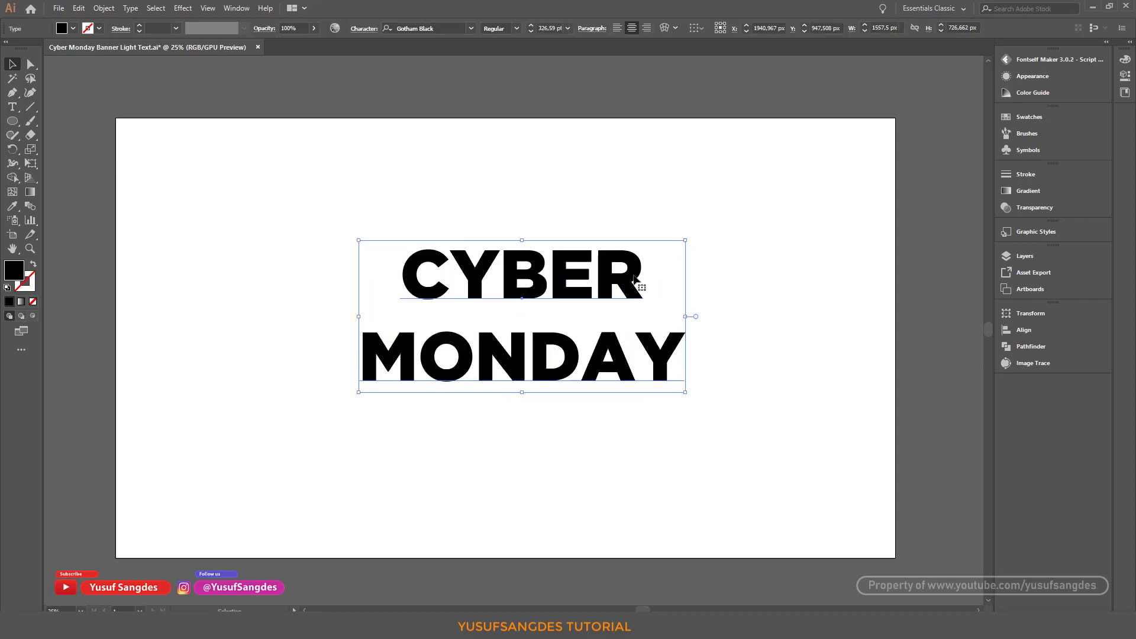
{"action": "left_click_drag", "start_coordinate": [639, 287], "coordinate": [629, 290]}
{"action": "mouse_move", "coordinate": [680, 245]}
{"action": "left_mouse_down"}
{"action": "mouse_move", "coordinate": [651, 282]}
{"action": "mouse_move", "coordinate": [667, 248]}
{"action": "left_mouse_up"}
{"action": "left_click", "coordinate": [713, 278]}
Convert the CYBER MONDAY text to outlines and ungroup the letters.
{"action": "left_click", "coordinate": [597, 291]}
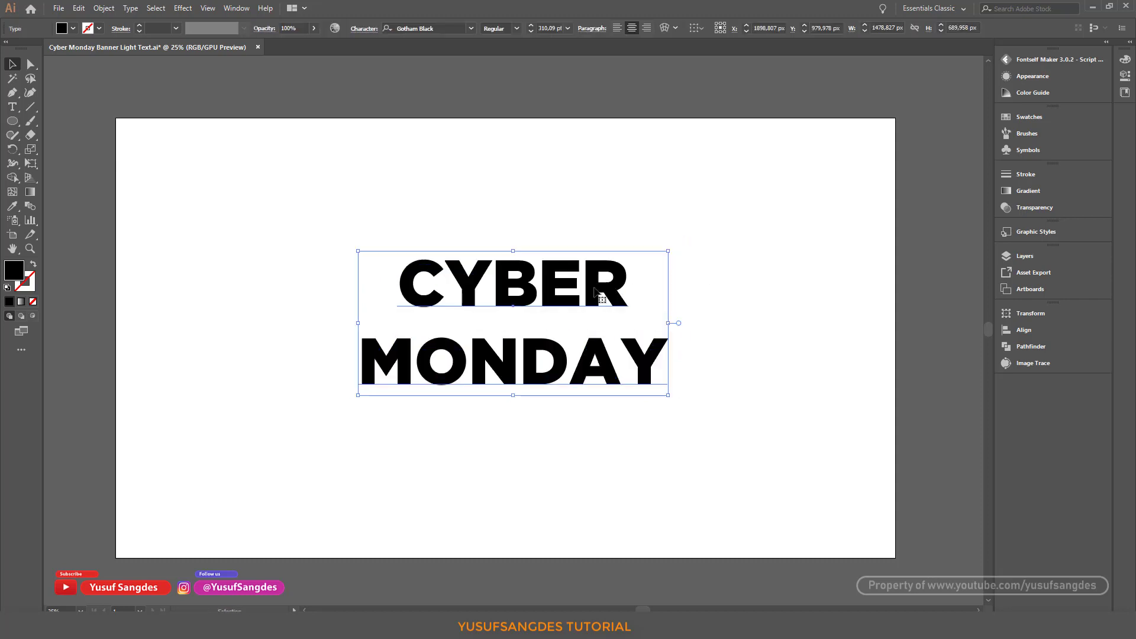
{"action": "left_click", "coordinate": [104, 8]}
{"action": "mouse_move", "coordinate": [130, 9]}
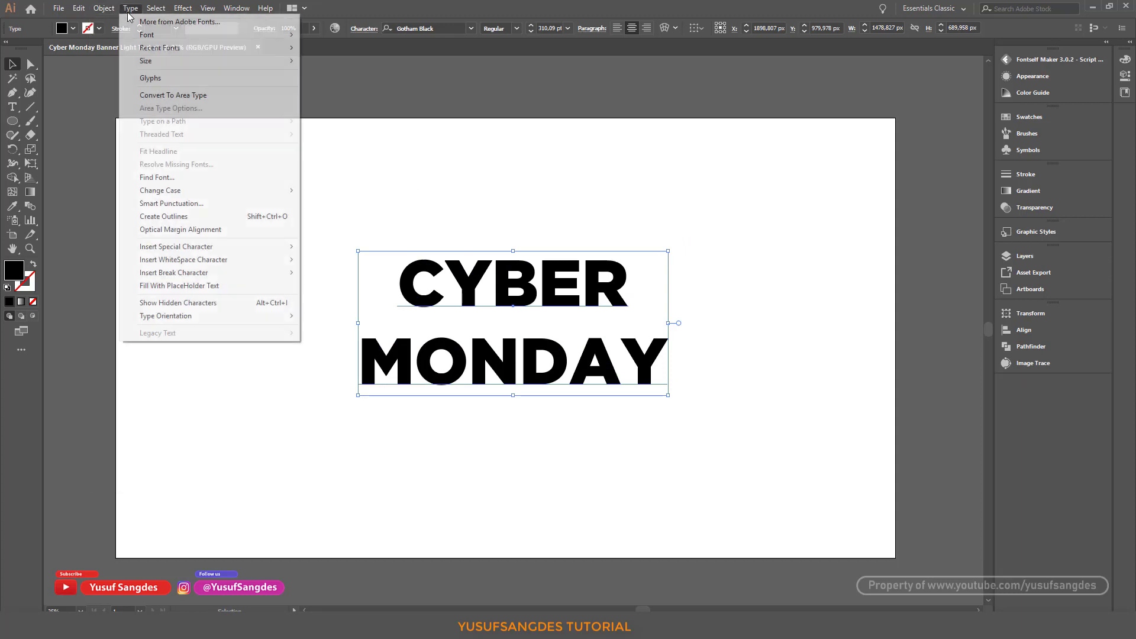
{"action": "left_click", "coordinate": [176, 218]}
{"action": "right_click", "coordinate": [480, 298]}
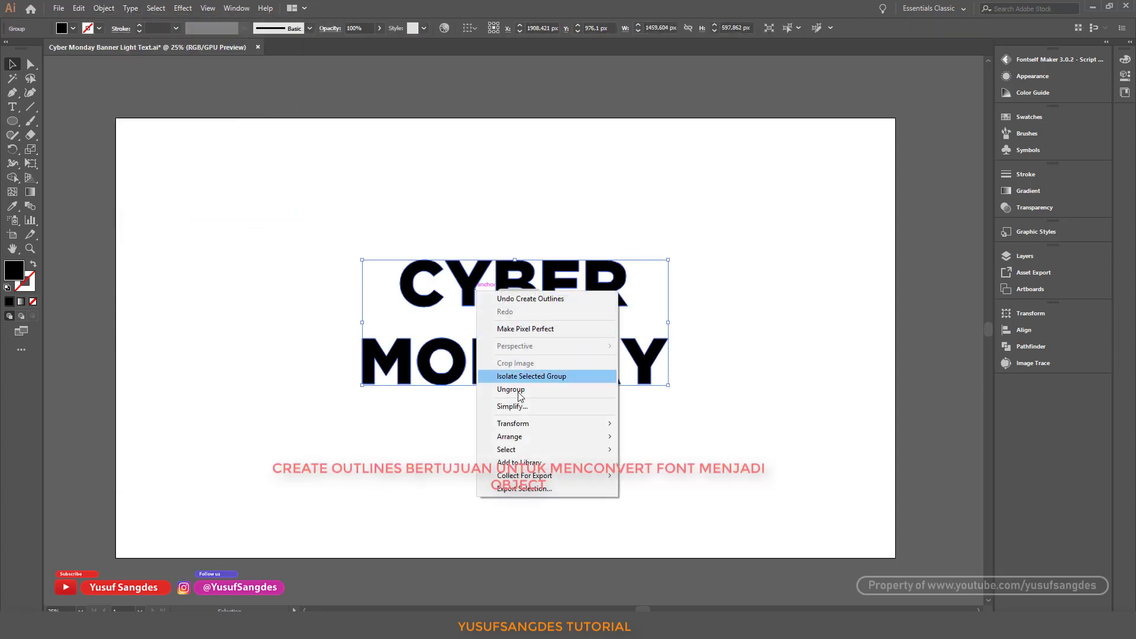
{"action": "left_click", "coordinate": [519, 395]}
{"action": "left_click", "coordinate": [519, 396]}
Group the MONDAY letters and the CYBER letters as two separate groups.
{"action": "left_click_drag", "start_coordinate": [288, 422], "coordinate": [743, 336]}
{"action": "key", "text": "ctrl+g"}
{"action": "left_click_drag", "start_coordinate": [713, 232], "coordinate": [356, 309]}
{"action": "key", "text": "ctrl+g"}
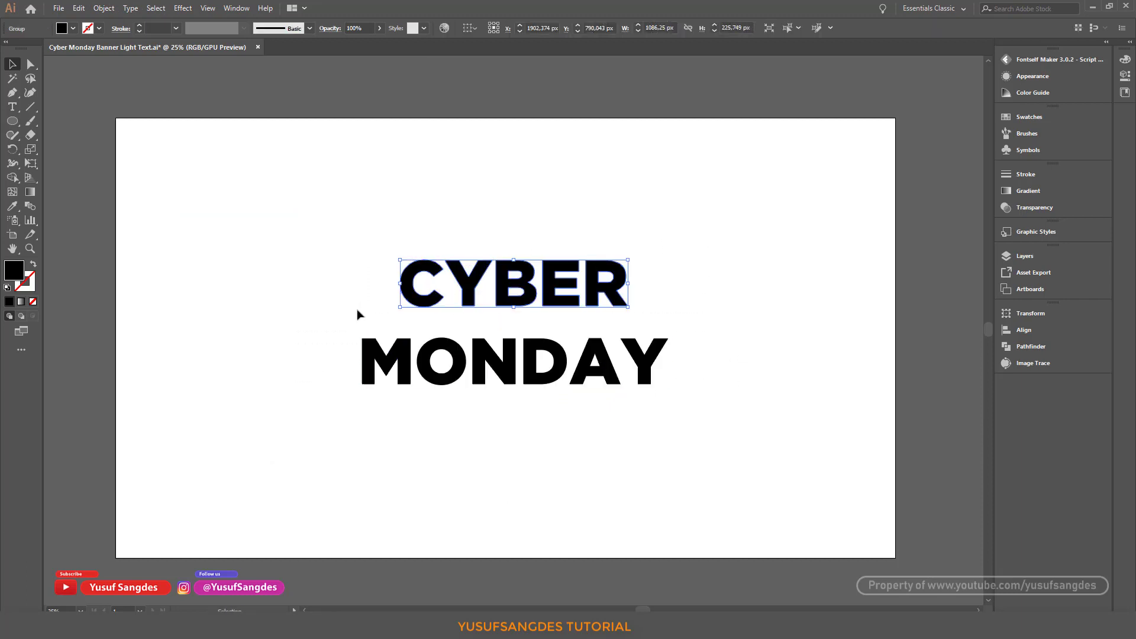
Swap fill and stroke on both words, leaving no fill and a black stroke of 6 pt.
{"action": "left_click_drag", "start_coordinate": [305, 223], "coordinate": [763, 412]}
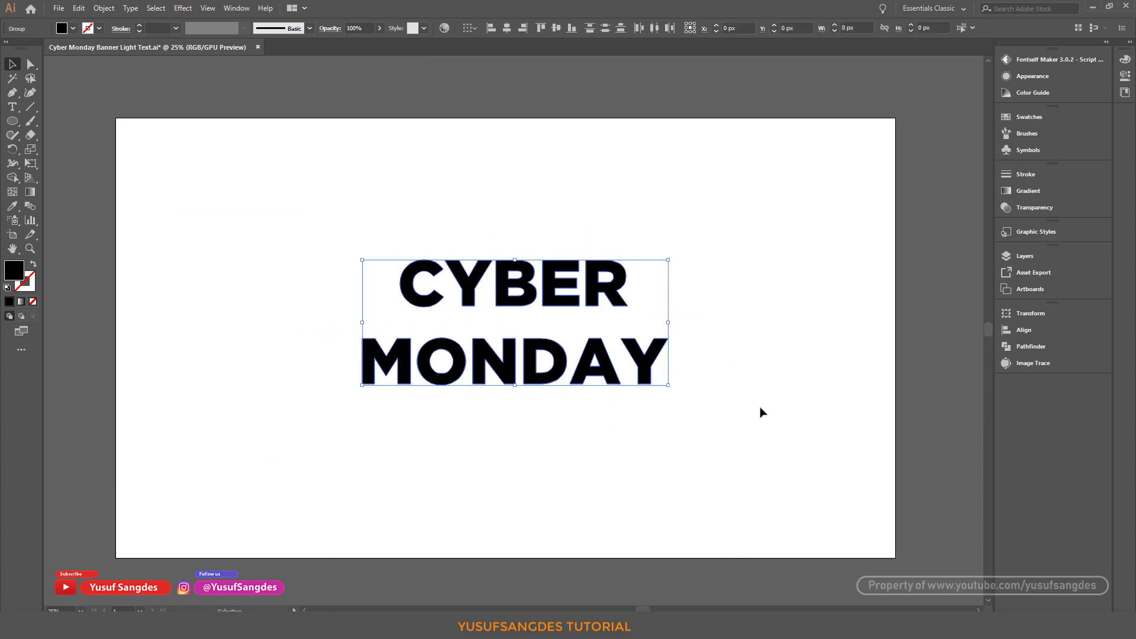
{"action": "left_click", "coordinate": [34, 266]}
{"action": "left_click", "coordinate": [139, 26]}
{"action": "left_click", "coordinate": [139, 26]}
{"action": "left_click", "coordinate": [140, 26]}
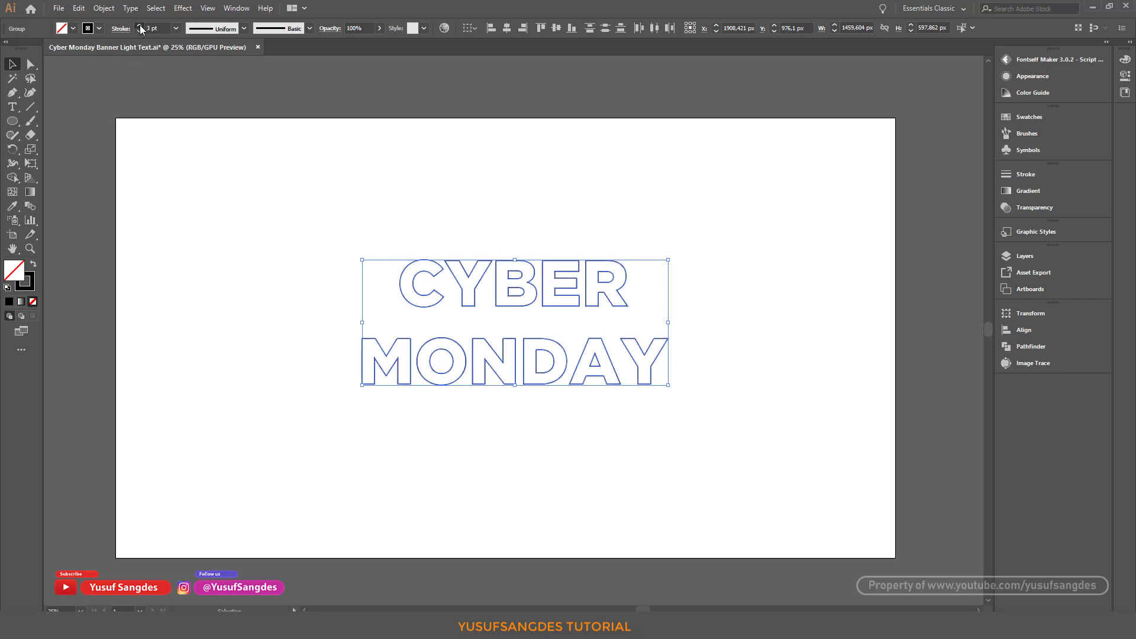
{"action": "left_click", "coordinate": [139, 26]}
{"action": "left_click", "coordinate": [139, 26]}
Set both words' stroke weight to 15 pt with a round cap and a round join.
{"action": "left_click", "coordinate": [1021, 175]}
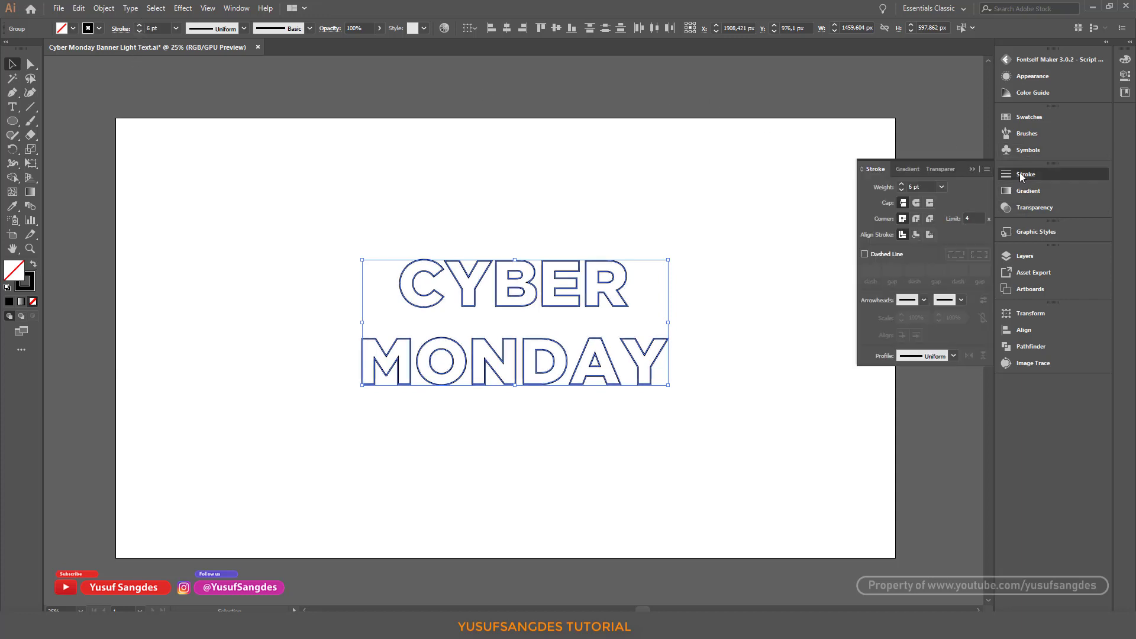
{"action": "left_click", "coordinate": [902, 184]}
{"action": "left_click", "coordinate": [902, 185]}
{"action": "left_click", "coordinate": [902, 185]}
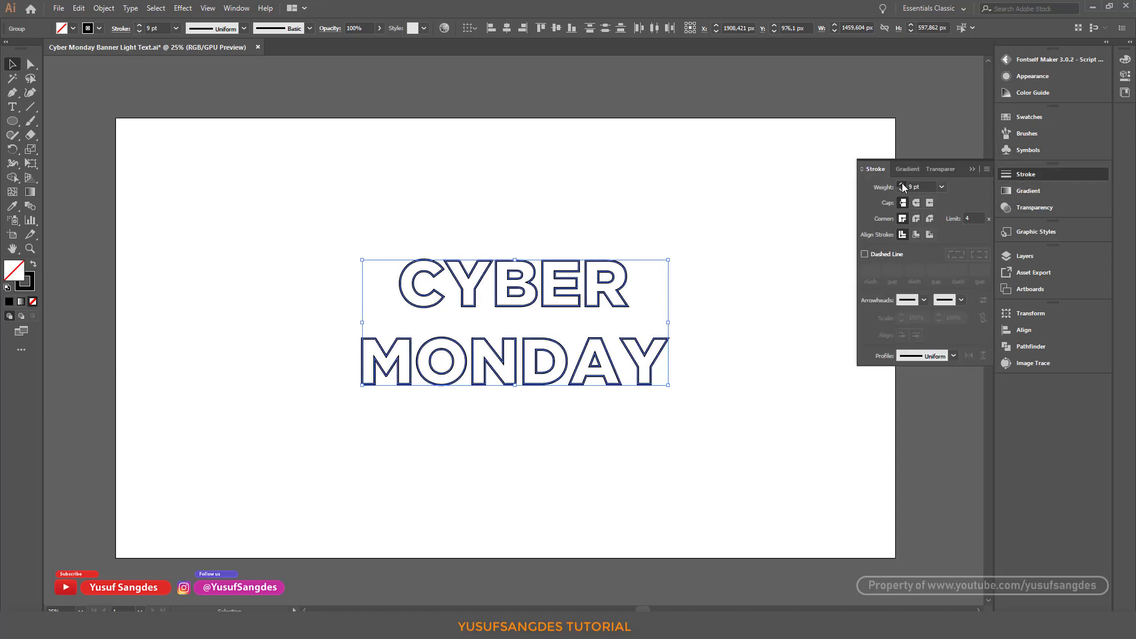
{"action": "left_click", "coordinate": [902, 185]}
{"action": "left_click", "coordinate": [902, 185]}
{"action": "left_click", "coordinate": [901, 184]}
{"action": "left_click", "coordinate": [916, 202]}
{"action": "left_click", "coordinate": [916, 218]}
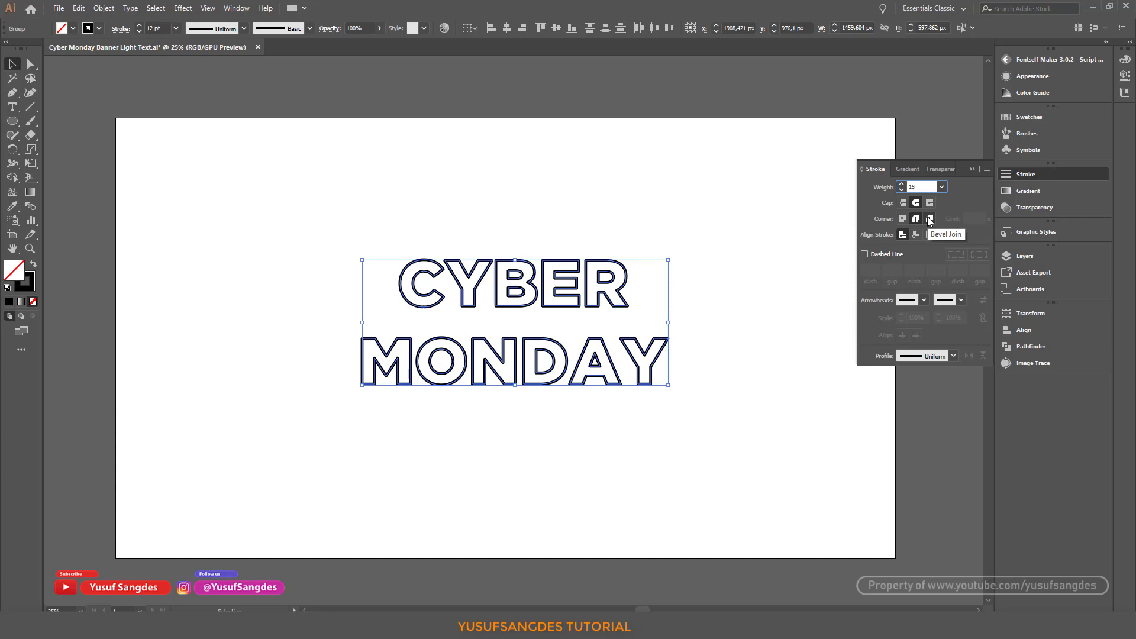
{"action": "key", "text": "Return"}
{"action": "left_click", "coordinate": [736, 353]}
Turn the CYBER group and the MONDAY group each into its own compound path.
{"action": "left_click", "coordinate": [627, 304]}
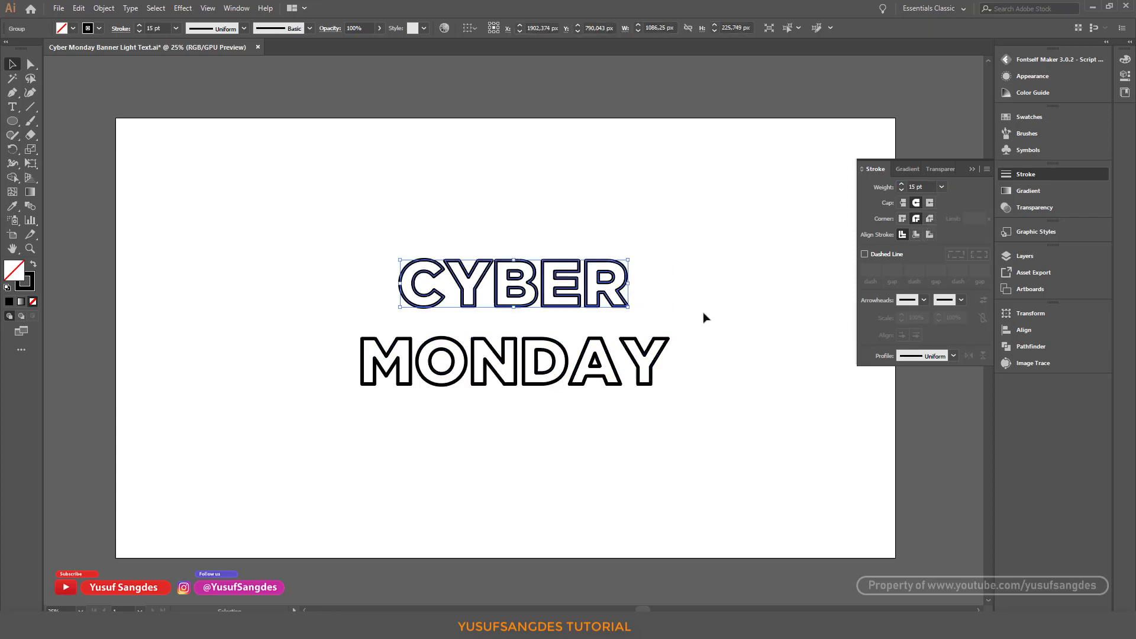
{"action": "left_click", "coordinate": [105, 9]}
{"action": "mouse_move", "coordinate": [237, 437]}
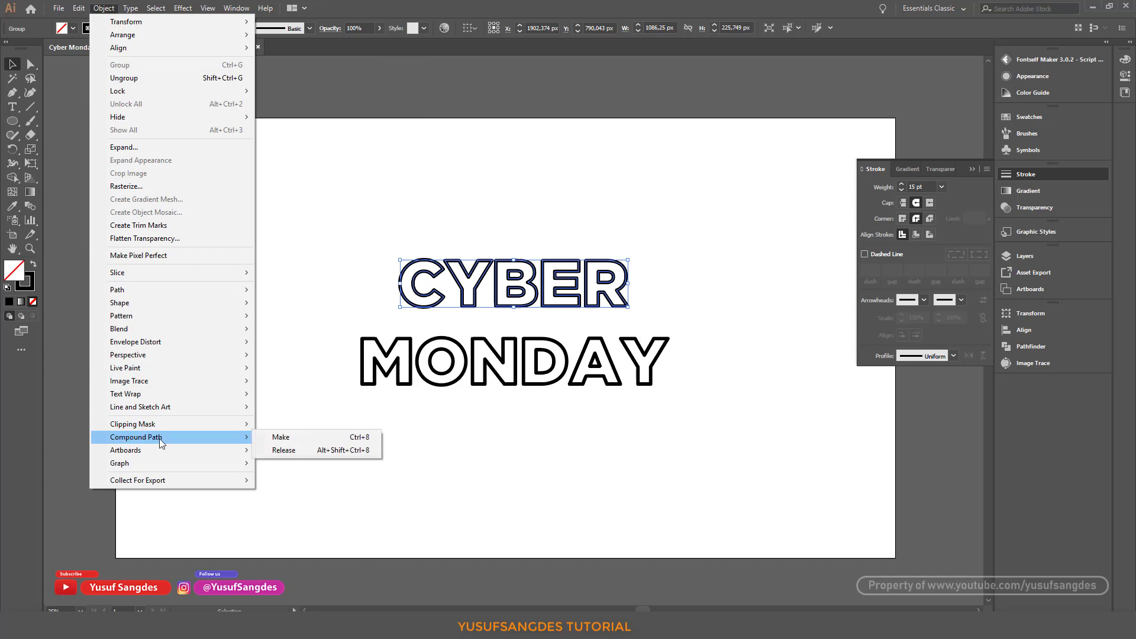
{"action": "left_click", "coordinate": [278, 442]}
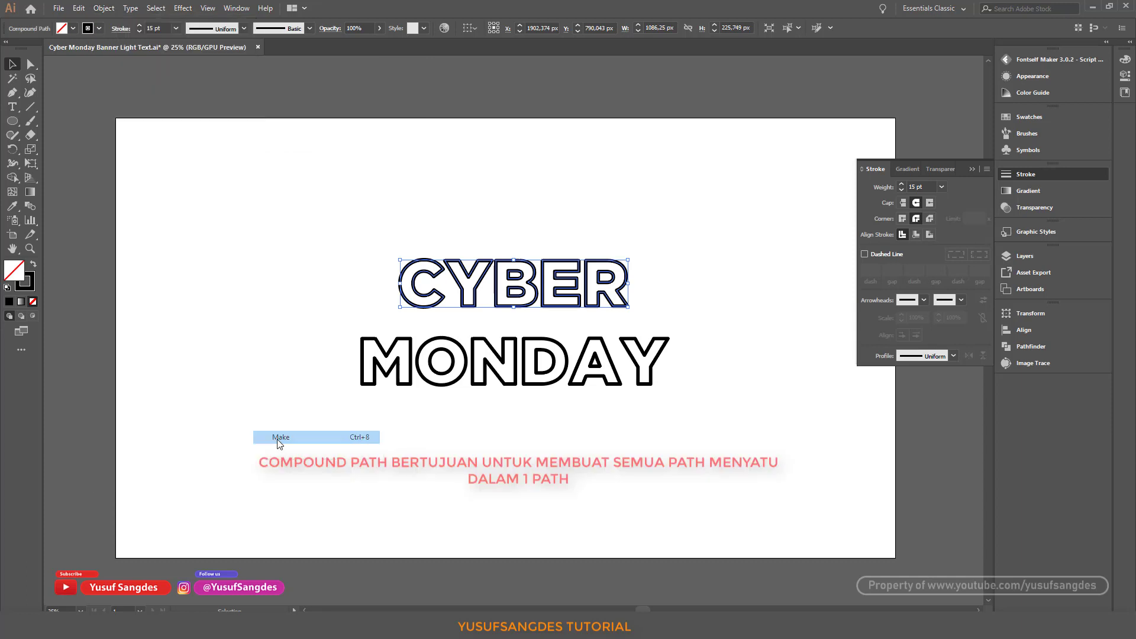
{"action": "left_click", "coordinate": [413, 355]}
{"action": "left_click", "coordinate": [104, 8]}
{"action": "mouse_move", "coordinate": [237, 507]}
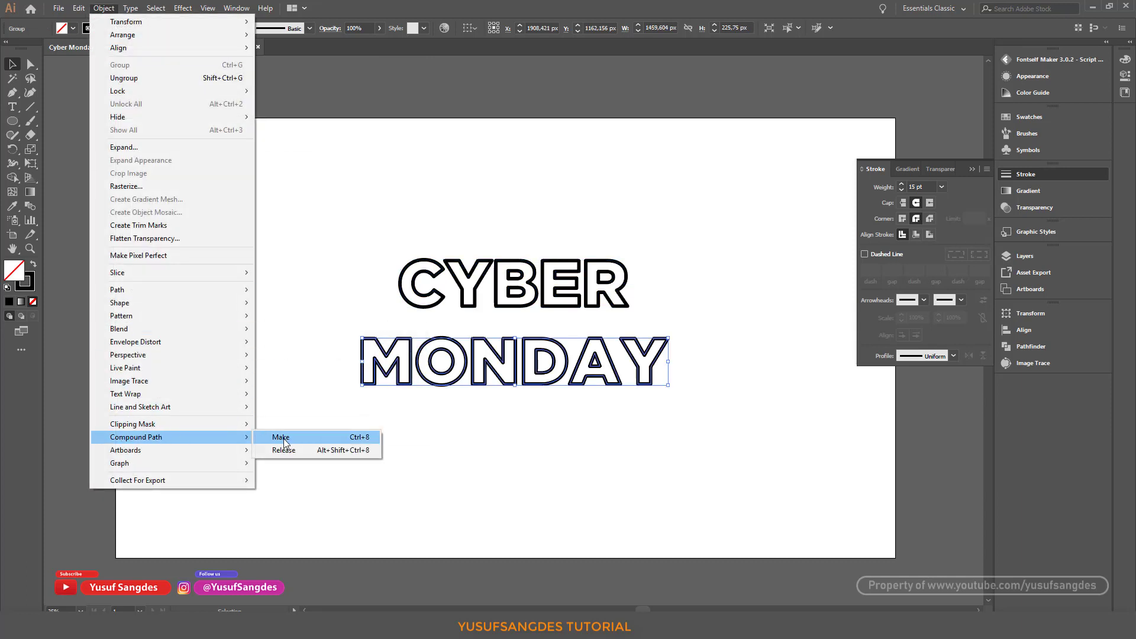
{"action": "left_click", "coordinate": [284, 508]}
{"action": "left_click", "coordinate": [535, 444]}
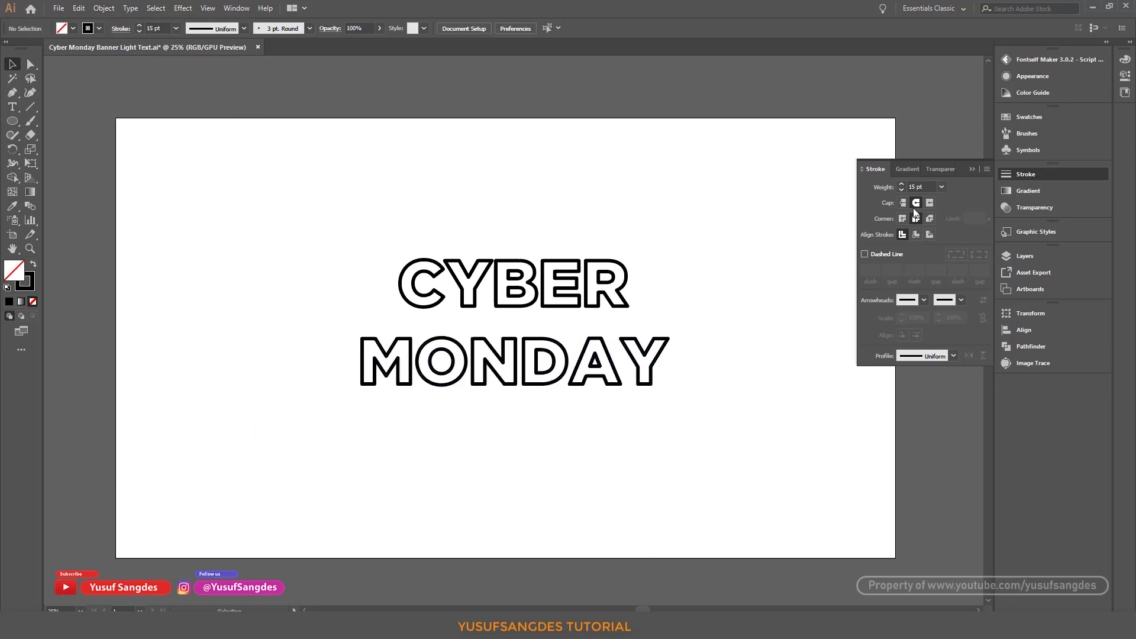
{"action": "left_click", "coordinate": [972, 169]}
Add anchor points on the R's outer upper-right curve in CYBER and delete the middle one to open a gap.
{"action": "key", "text": "ctrl+plus"}
{"action": "key", "text": "ctrl+plus"}
{"action": "left_click", "coordinate": [733, 265]}
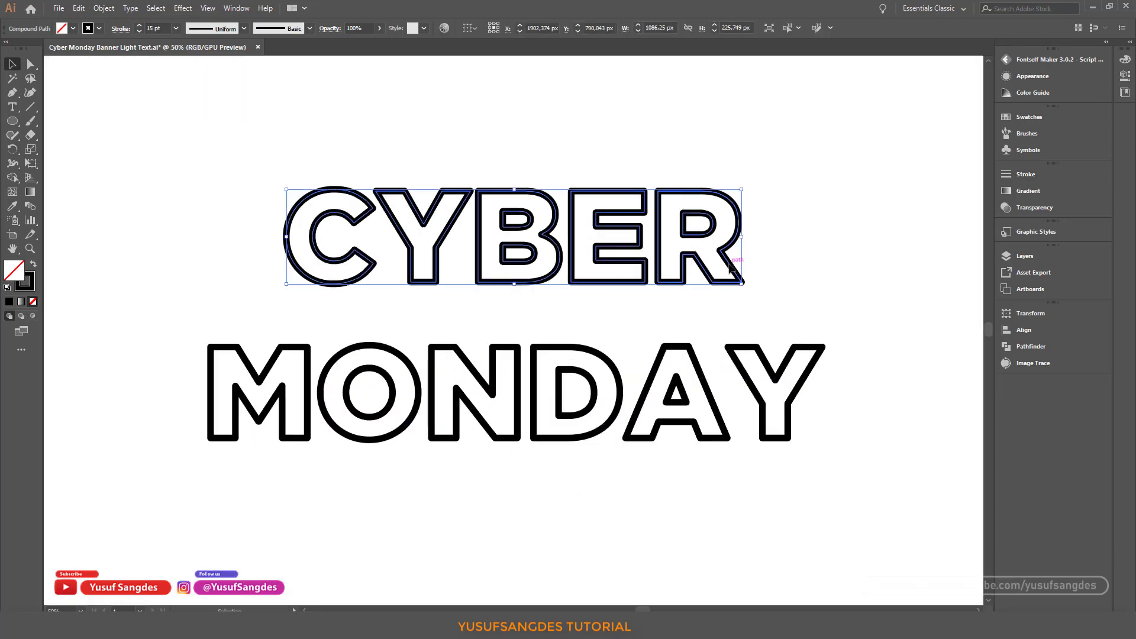
{"action": "key", "text": "ctrl+plus"}
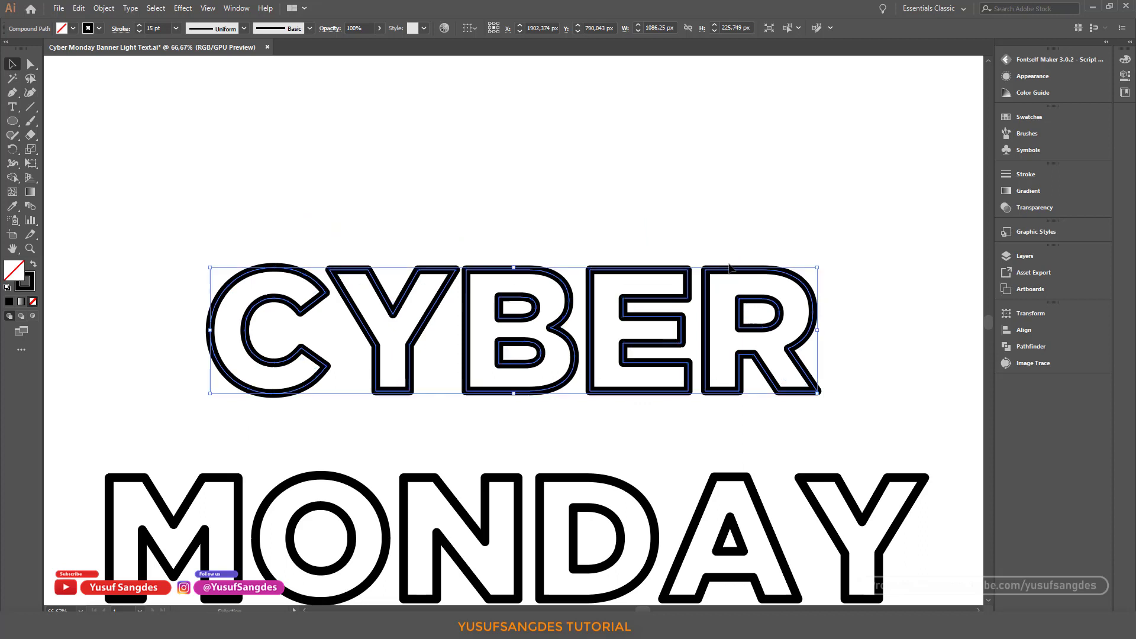
{"action": "left_click_drag", "start_coordinate": [828, 290], "coordinate": [803, 279]}
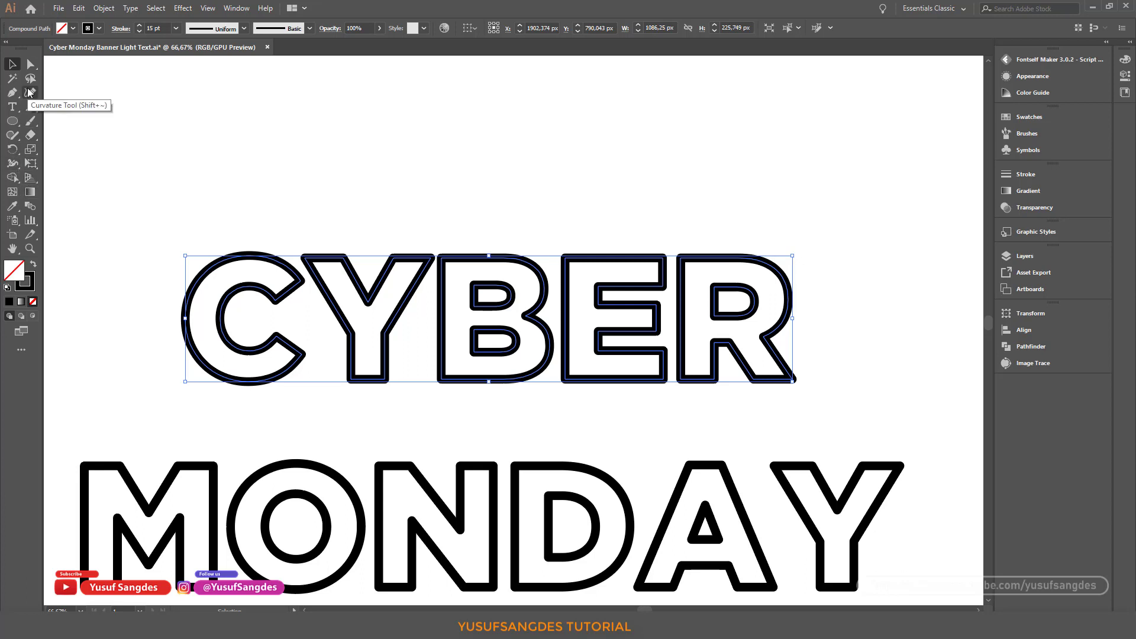
{"action": "left_click_drag", "start_coordinate": [12, 92], "coordinate": [58, 108]}
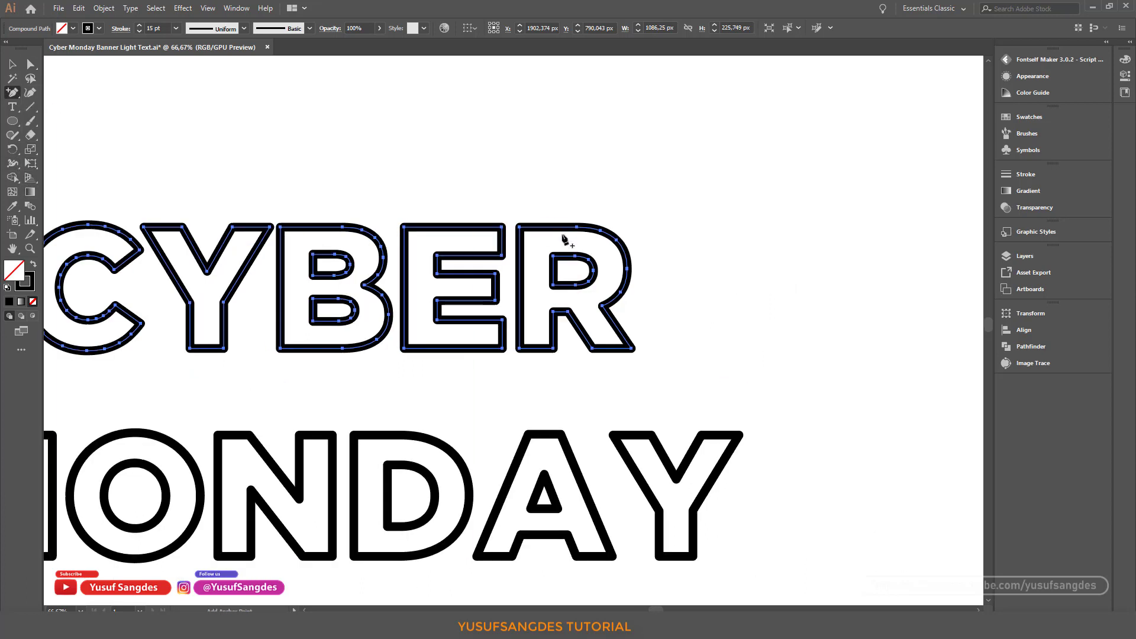
{"action": "left_click", "coordinate": [629, 259]}
{"action": "key", "text": "Delete"}
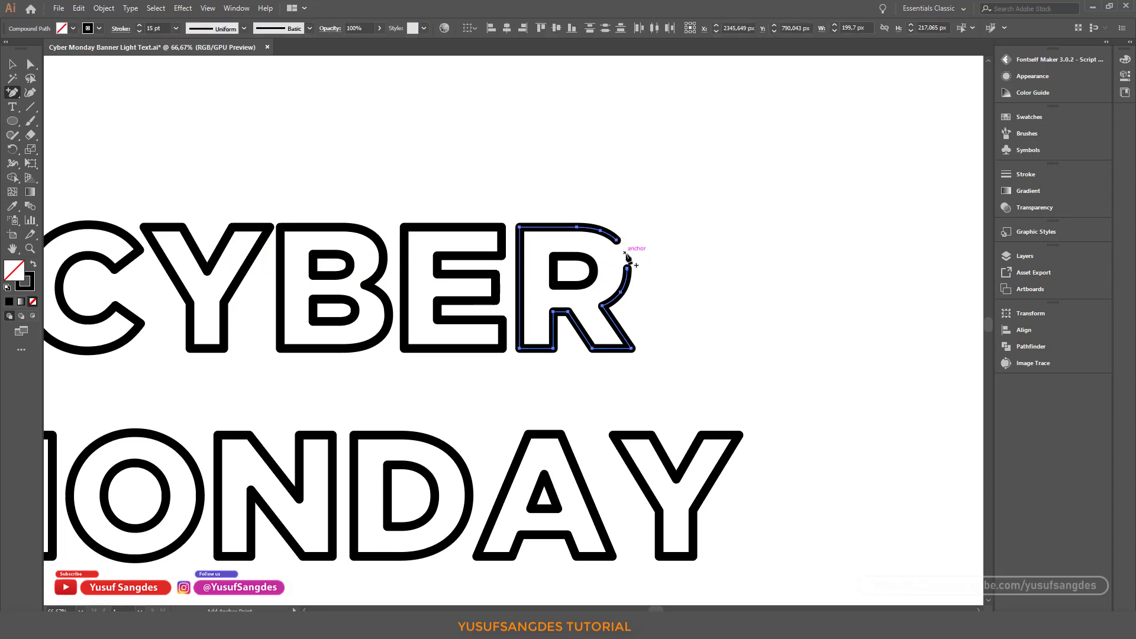
Open a gap in the C's outer lower-left curve by adding anchor points and deleting the middle one.
{"action": "left_click_drag", "start_coordinate": [141, 270], "coordinate": [411, 251]}
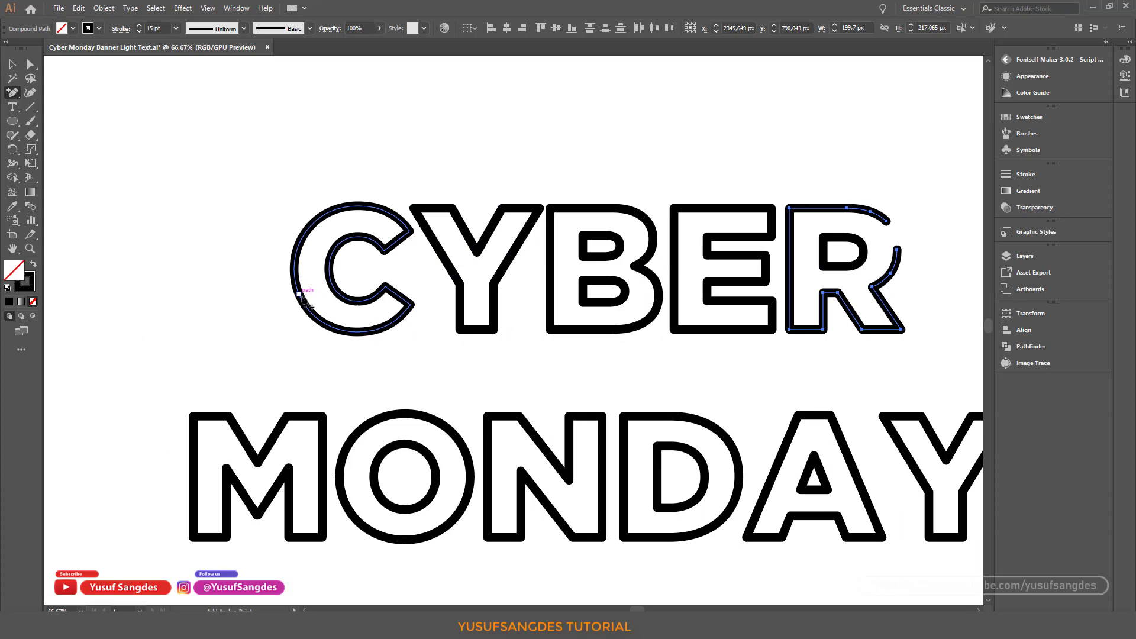
{"action": "left_click", "coordinate": [294, 276]}
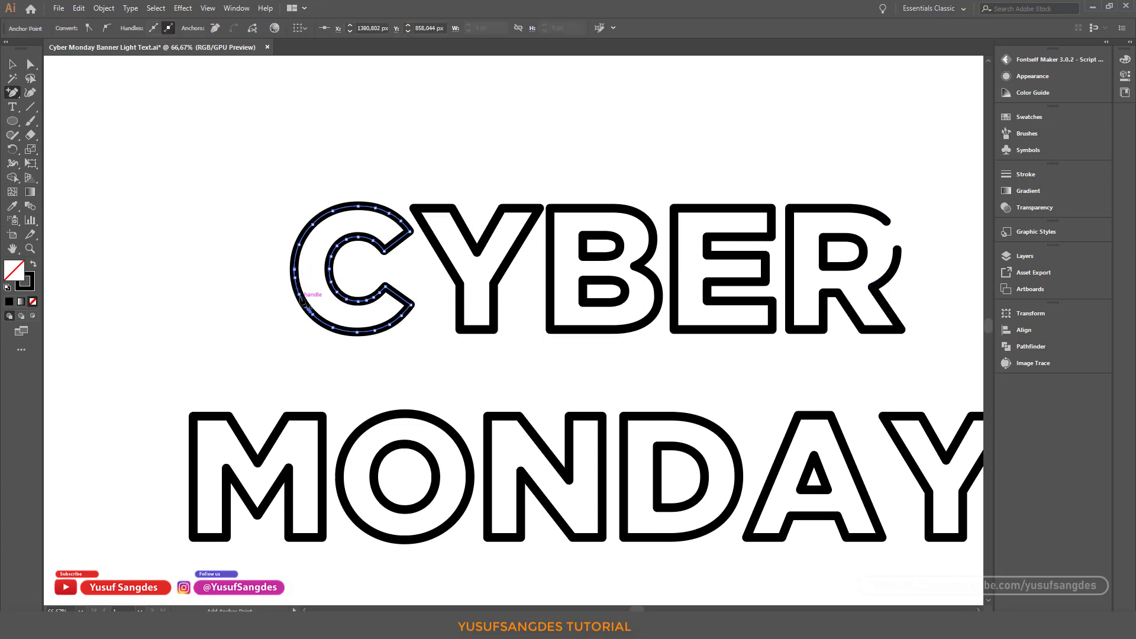
{"action": "key", "text": "Delete"}
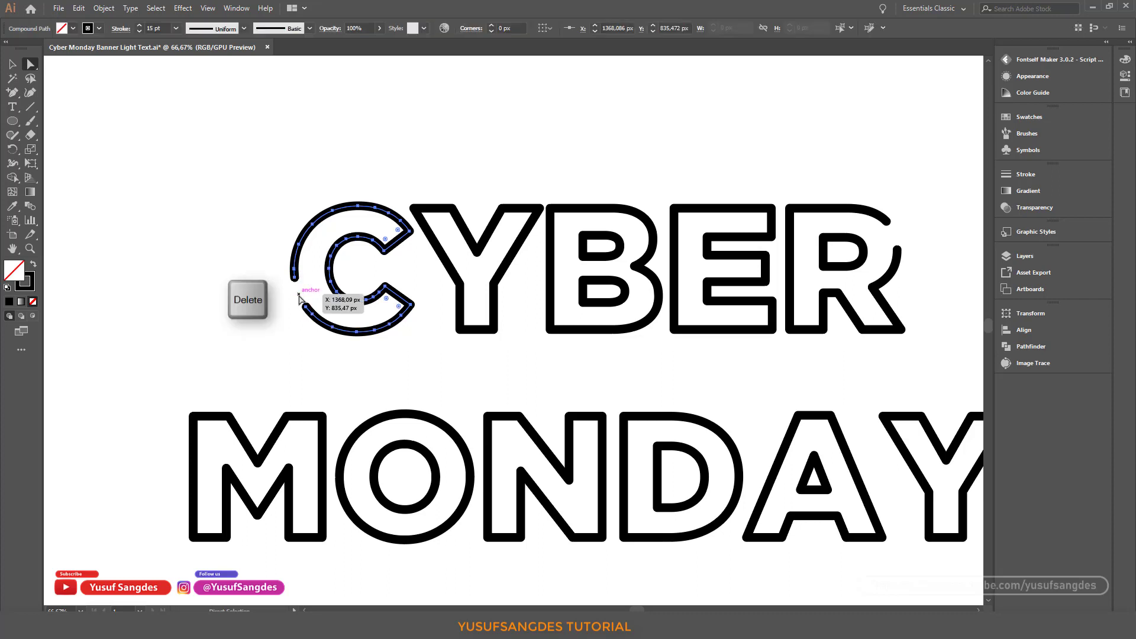
{"action": "left_click", "coordinate": [12, 64]}
{"action": "left_click", "coordinate": [409, 155]}
{"action": "left_click", "coordinate": [440, 208]}
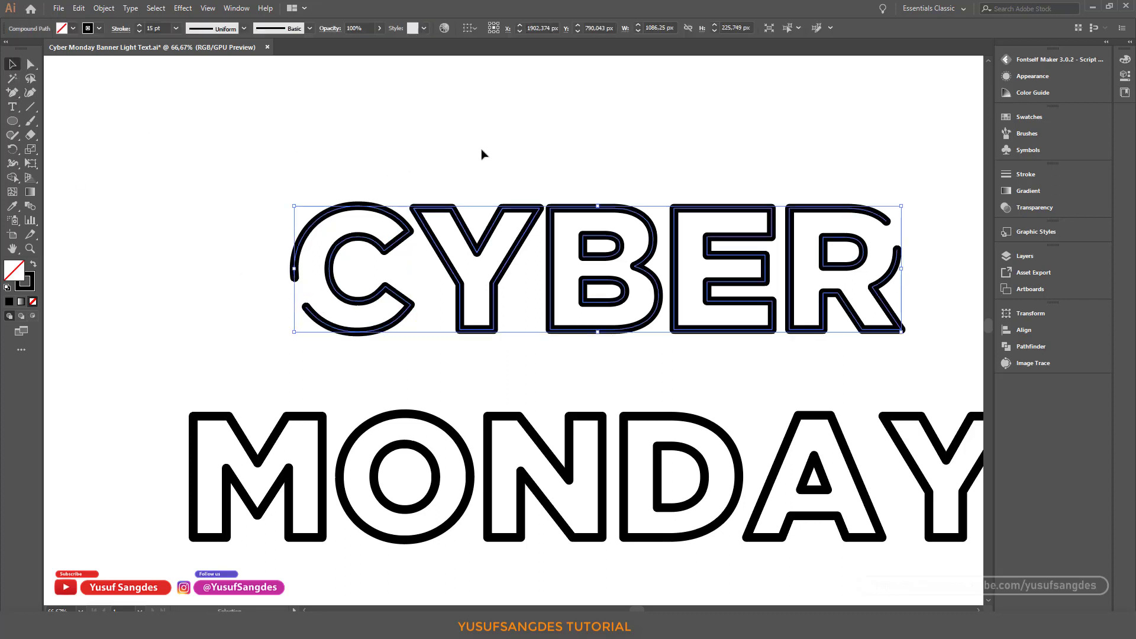
{"action": "left_click", "coordinate": [482, 152]}
Open a gap in the outer right arm of the Y in MONDAY by adding three anchor points and deleting the middle one.
{"action": "left_click_drag", "start_coordinate": [748, 375], "coordinate": [497, 241]}
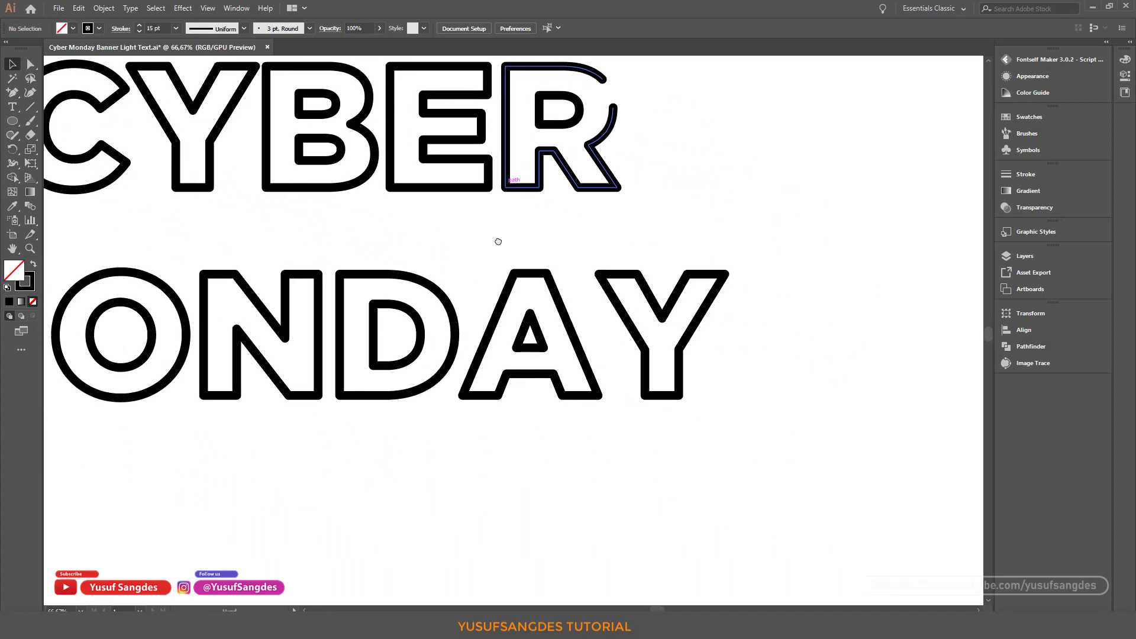
{"action": "left_click", "coordinate": [696, 303]}
{"action": "left_click", "coordinate": [16, 93]}
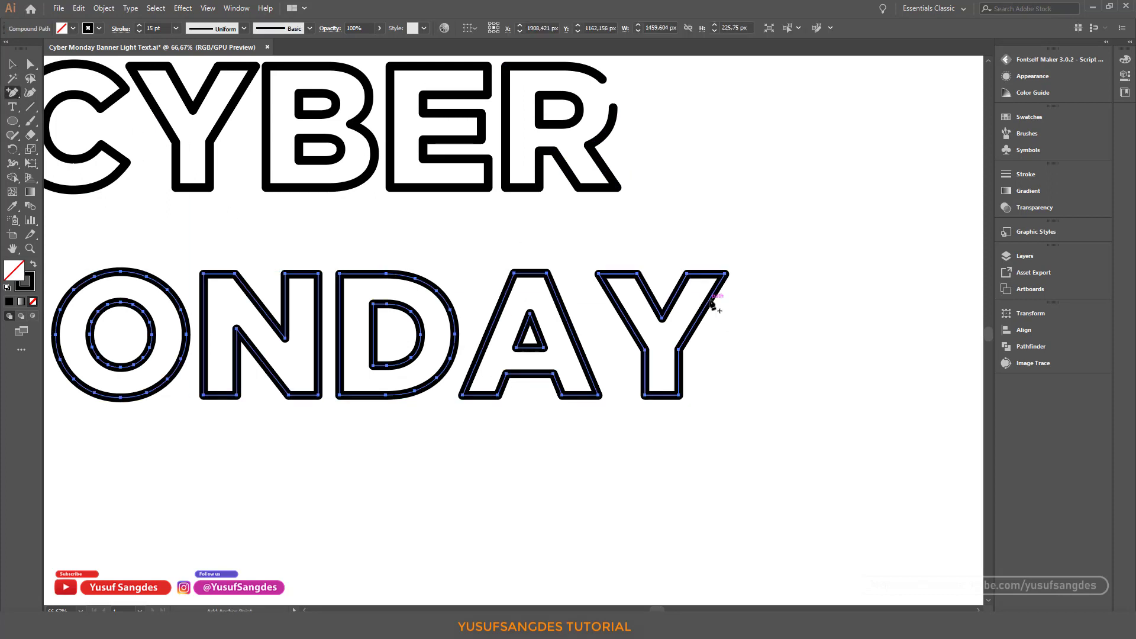
{"action": "left_click", "coordinate": [698, 320]}
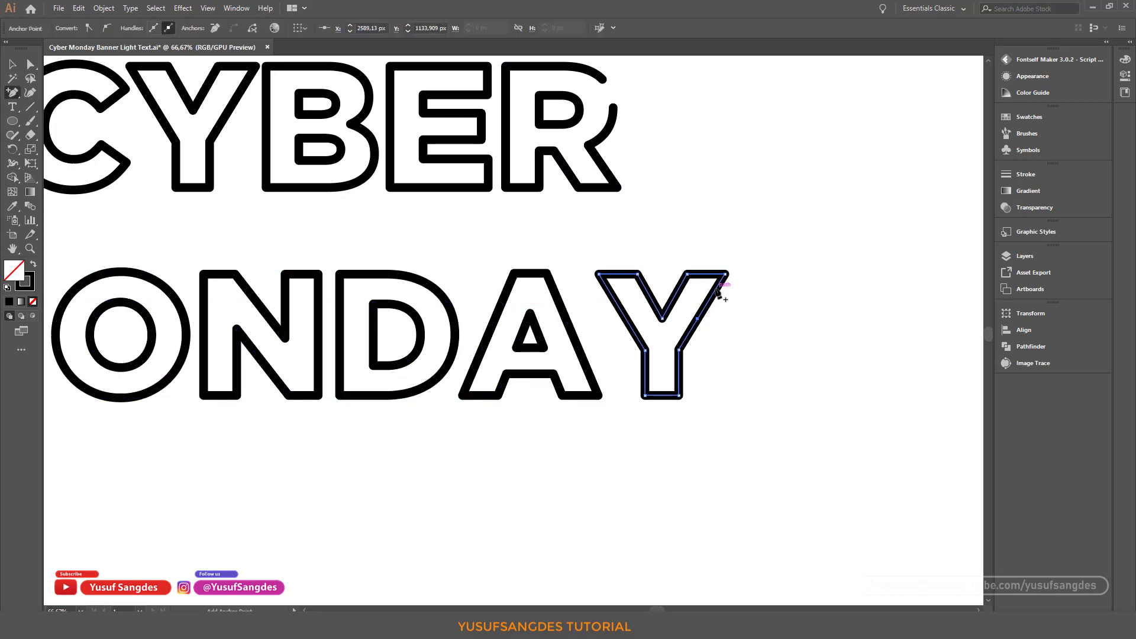
{"action": "left_click", "coordinate": [716, 289]}
{"action": "left_click", "coordinate": [708, 303]}
{"action": "key", "text": "Delete"}
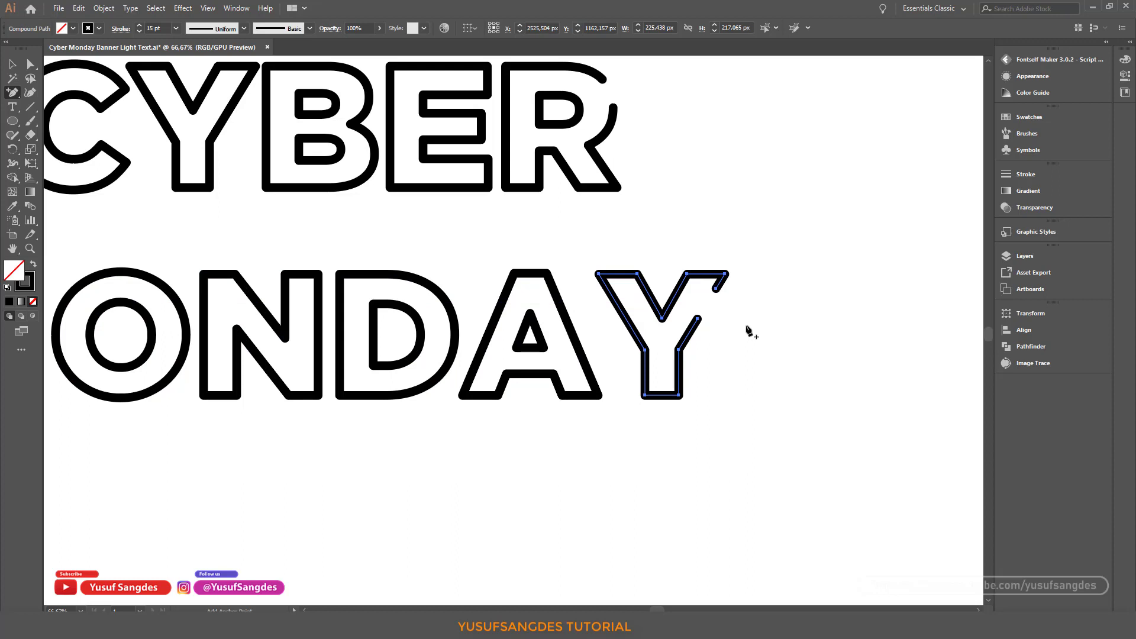
Open a gap in the M's outer left side in MONDAY by adding three anchor points and deleting the middle one.
{"action": "scroll", "coordinate": [533, 332], "scroll_direction": "left", "scroll_amount": 10}
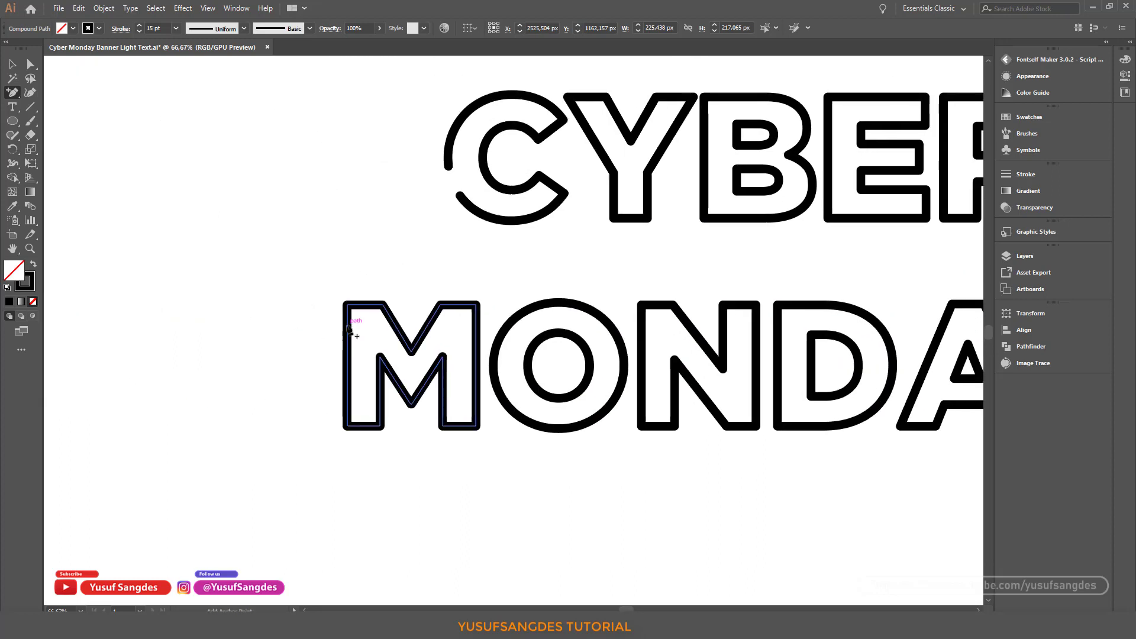
{"action": "left_click", "coordinate": [347, 333]}
{"action": "left_click", "coordinate": [348, 374]}
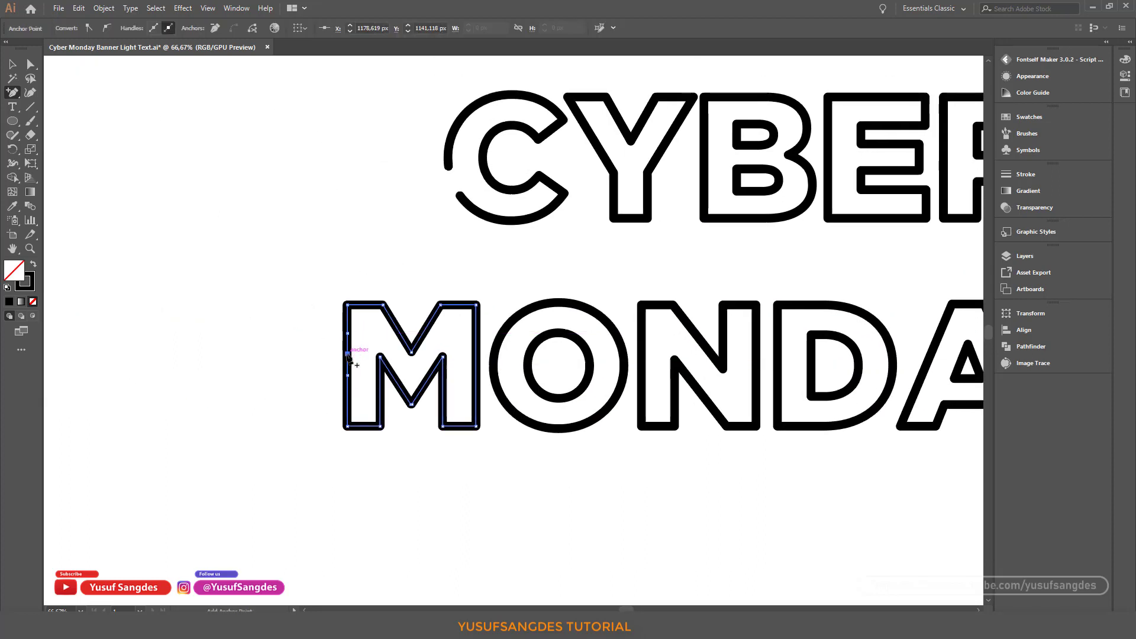
{"action": "left_click", "coordinate": [348, 354], "text": "ctrl"}
{"action": "key", "text": "Delete"}
{"action": "key", "text": "v"}
{"action": "left_click", "coordinate": [274, 197]}
{"action": "key", "text": "ctrl+minus"}
{"action": "key", "text": "ctrl+minus"}
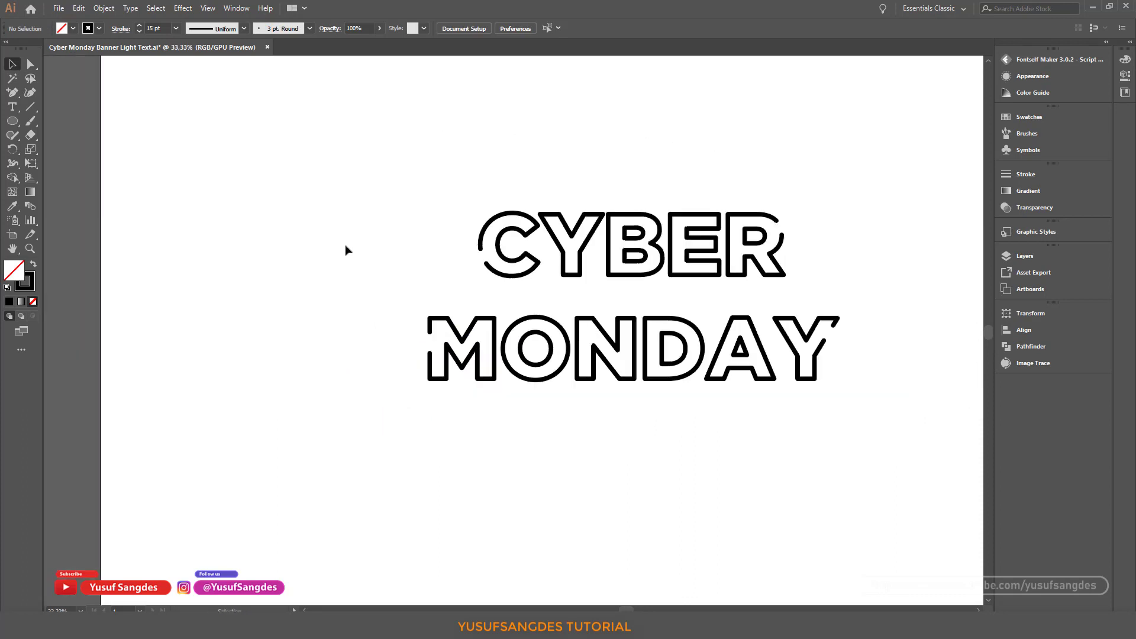
With the Pen tool, extend the lower end of the R's gap diagonally upward, then horizontally to the artboard's right edge.
{"action": "left_click_drag", "start_coordinate": [816, 192], "coordinate": [657, 226]}
{"action": "key", "text": "ctrl+minus"}
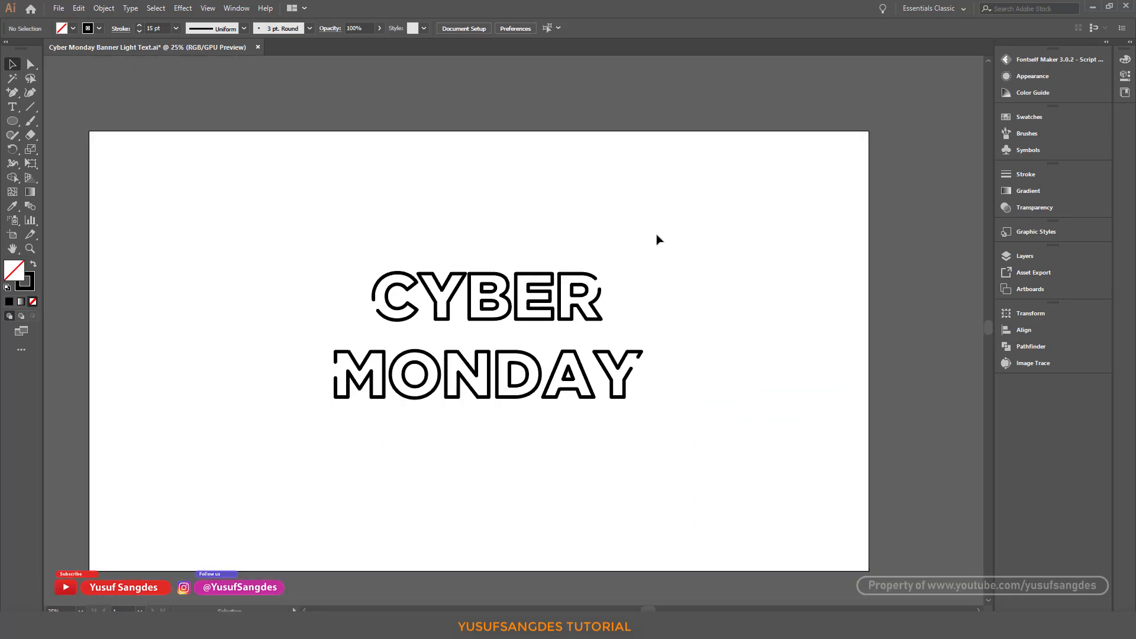
{"action": "left_click_drag", "start_coordinate": [611, 269], "coordinate": [628, 254]}
{"action": "left_click", "coordinate": [616, 279]}
{"action": "left_click", "coordinate": [649, 231]}
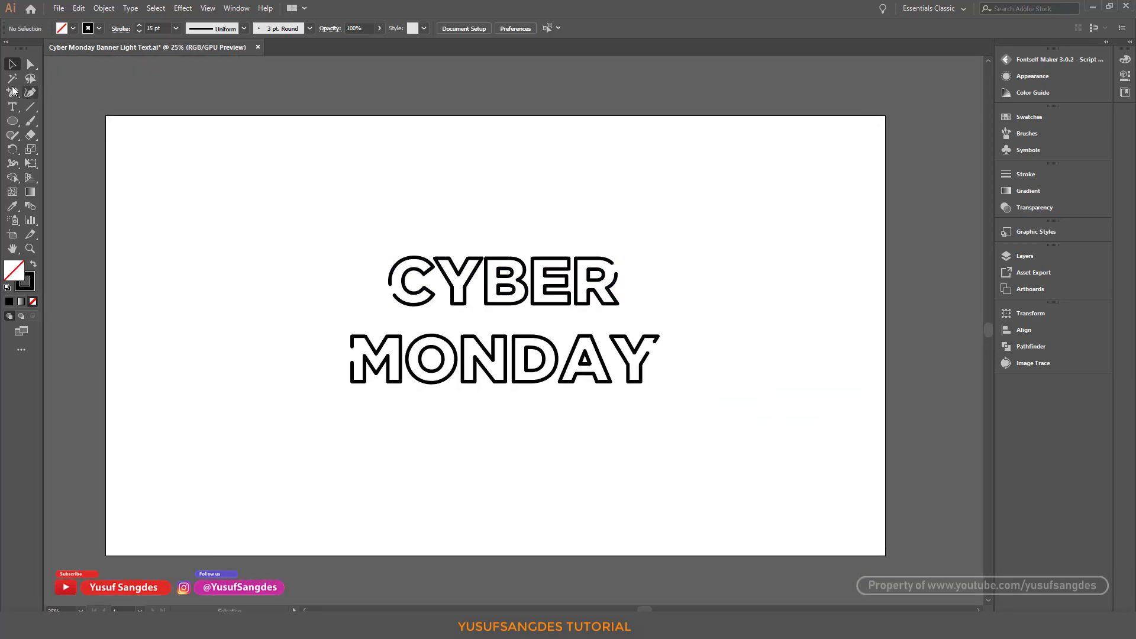
{"action": "left_click", "coordinate": [13, 91]}
{"action": "left_click", "coordinate": [59, 92]}
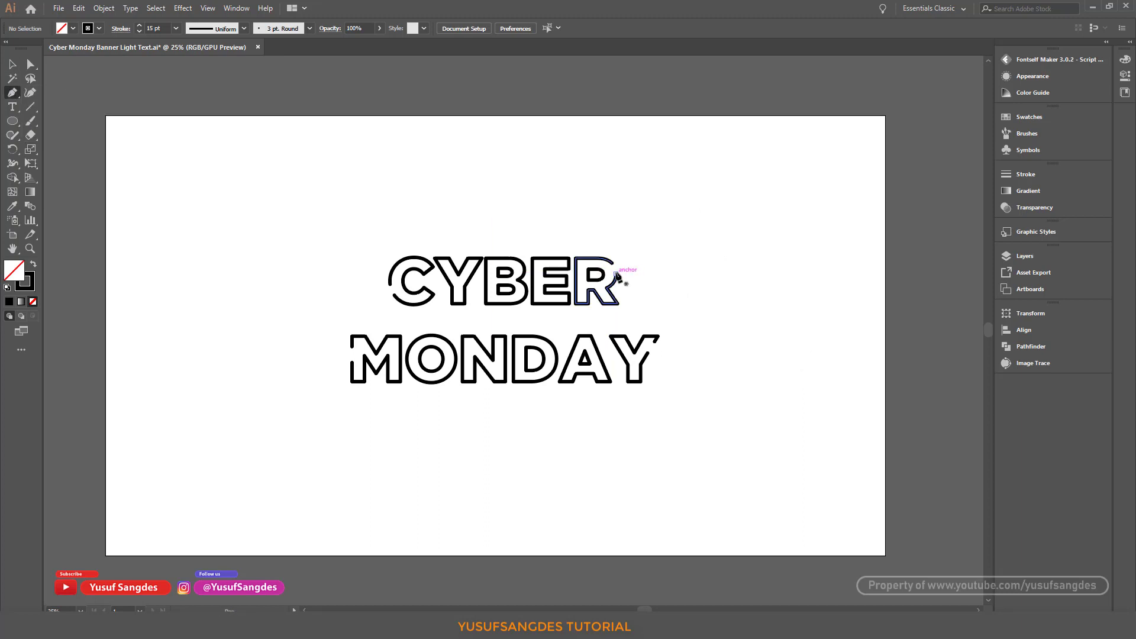
{"action": "left_click", "coordinate": [616, 274]}
{"action": "left_click", "coordinate": [634, 258]}
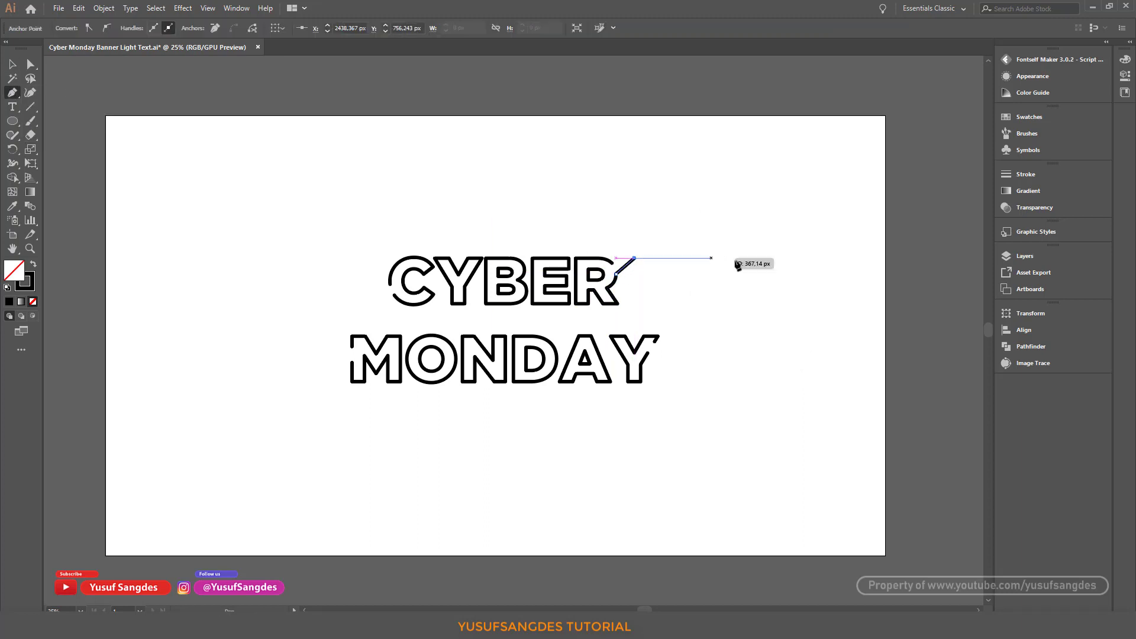
{"action": "left_click", "coordinate": [884, 264], "text": "shift"}
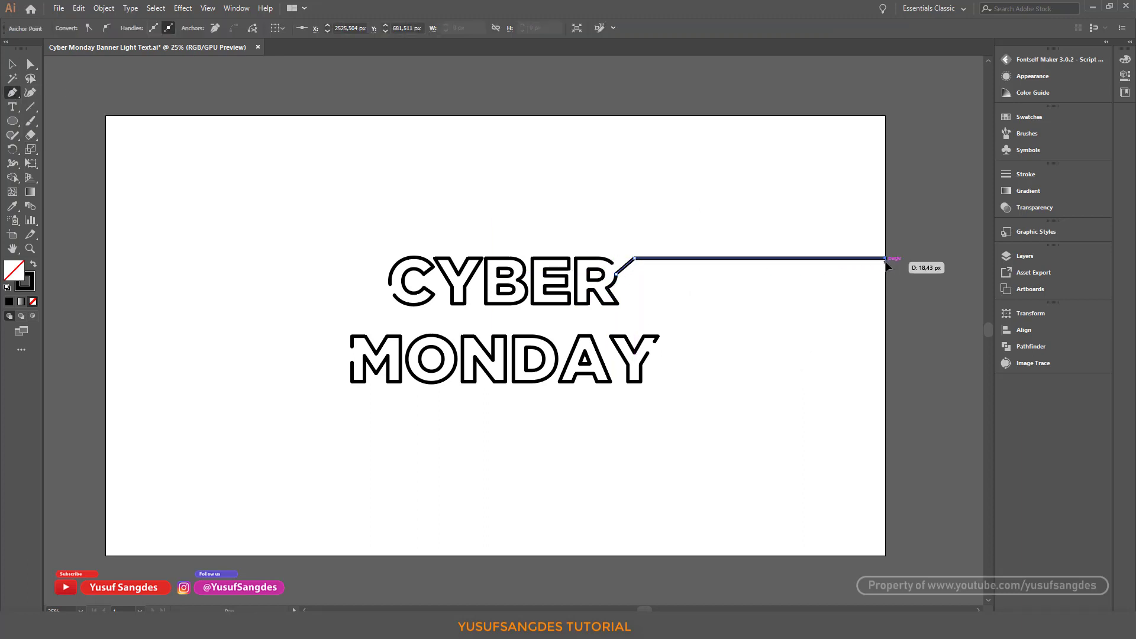
Extend the lower end of the C's gap with a straight horizontal line to the artboard's left edge.
{"action": "left_click", "coordinate": [394, 296]}
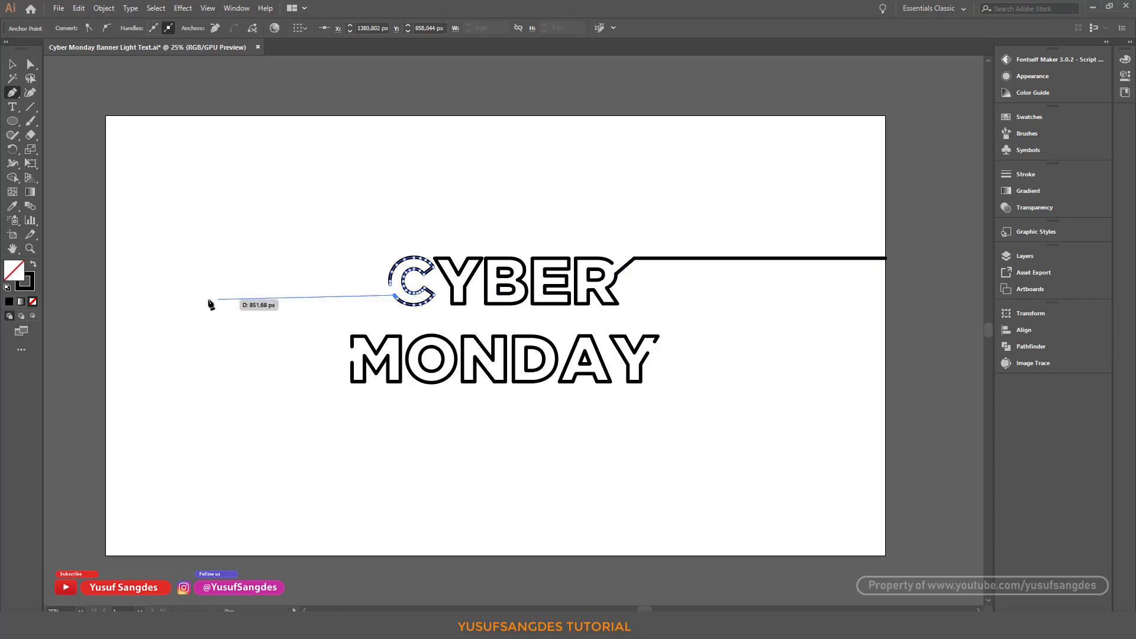
{"action": "left_click", "coordinate": [106, 294]}
{"action": "key", "text": "v"}
{"action": "left_click", "coordinate": [525, 182]}
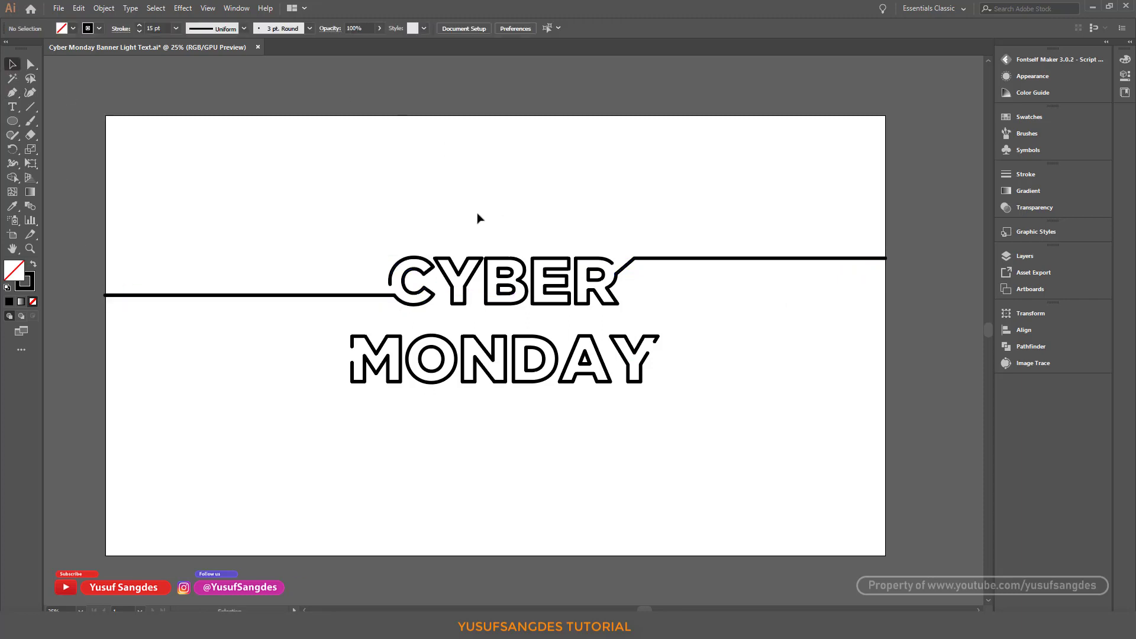
Shift MONDAY slightly right and align it horizontally centered with CYBER and its extended lines.
{"action": "left_click_drag", "start_coordinate": [313, 206], "coordinate": [712, 311]}
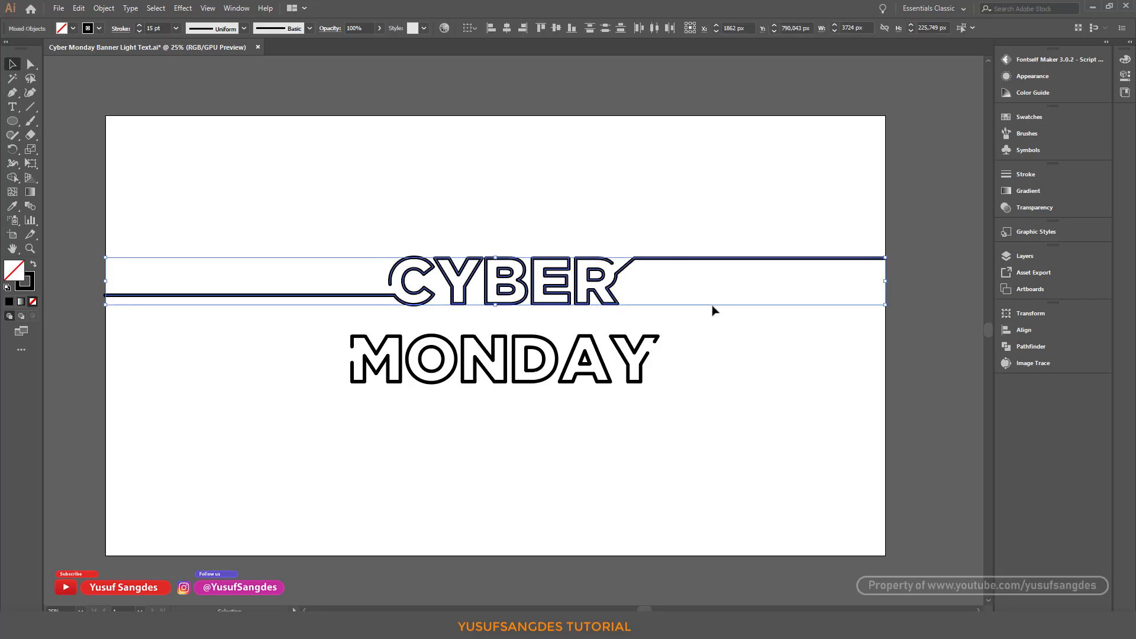
{"action": "left_click", "coordinate": [713, 344]}
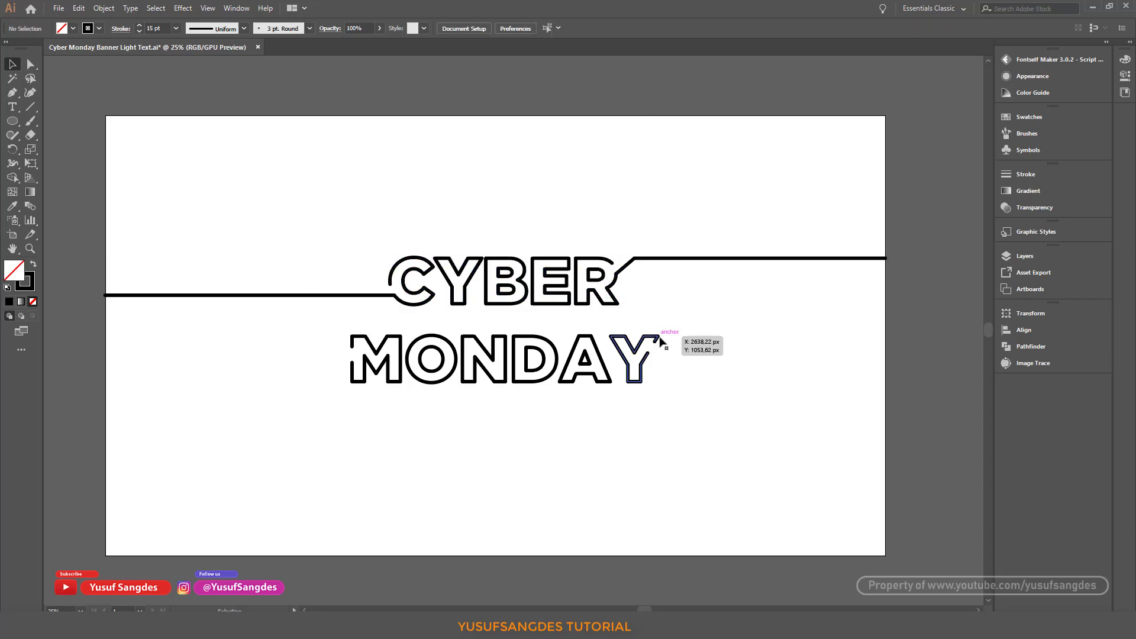
{"action": "left_click_drag", "start_coordinate": [661, 342], "coordinate": [671, 342]}
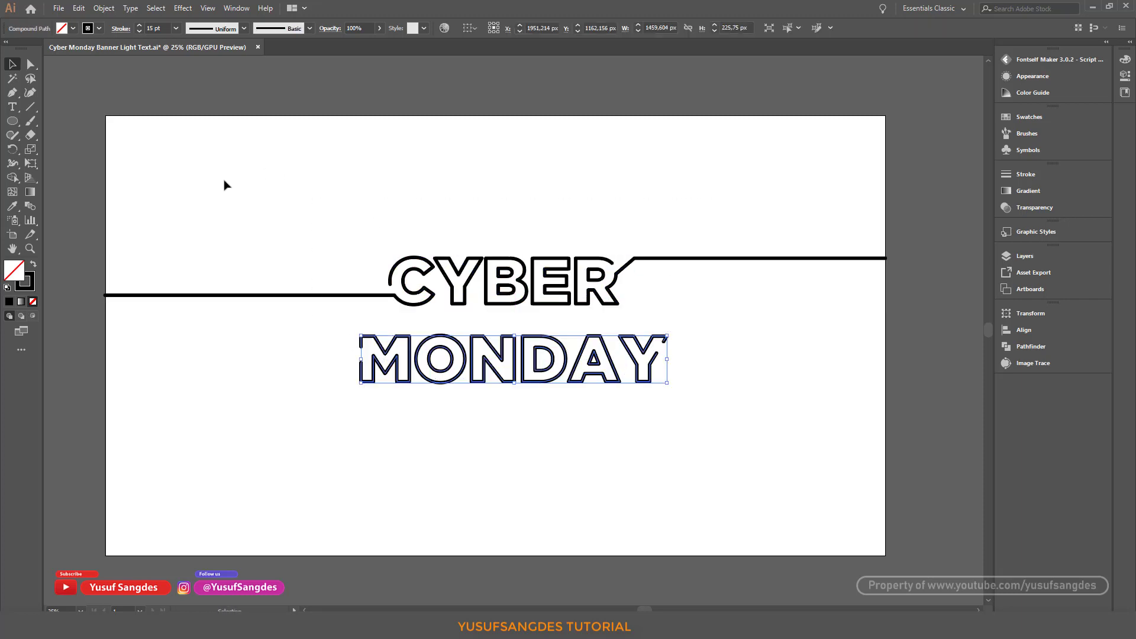
{"action": "left_click_drag", "start_coordinate": [225, 185], "coordinate": [750, 411]}
{"action": "left_click", "coordinate": [478, 28]}
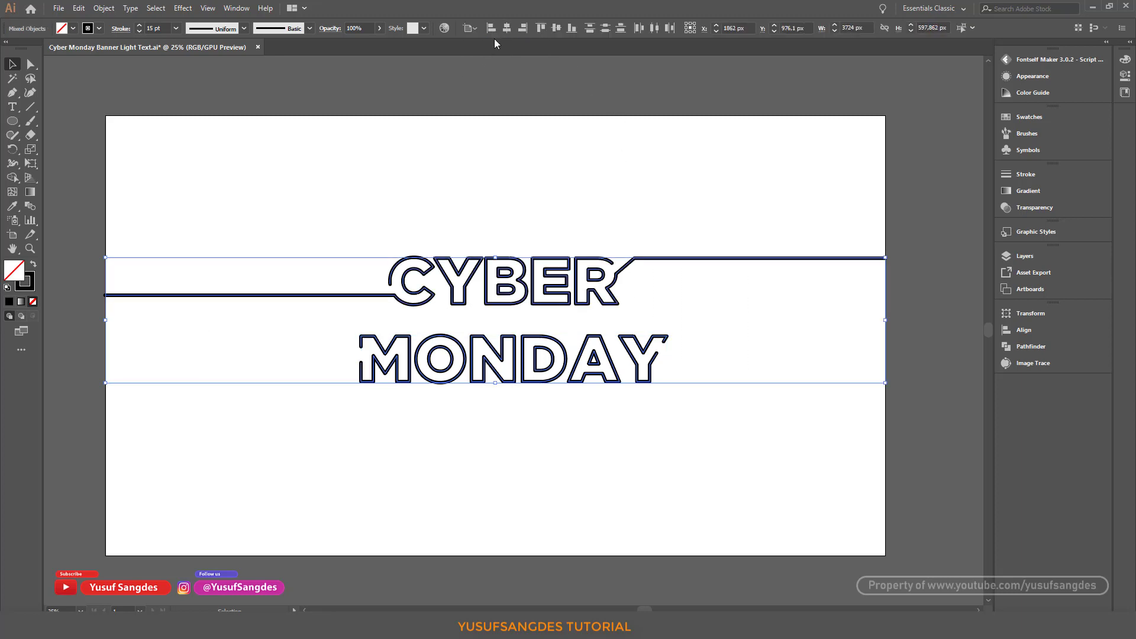
{"action": "left_click", "coordinate": [507, 28]}
{"action": "left_click", "coordinate": [590, 178]}
Extend the lower end of the Y's gap in MONDAY with a nearly horizontal line to the artboard's right edge.
{"action": "left_click", "coordinate": [369, 354]}
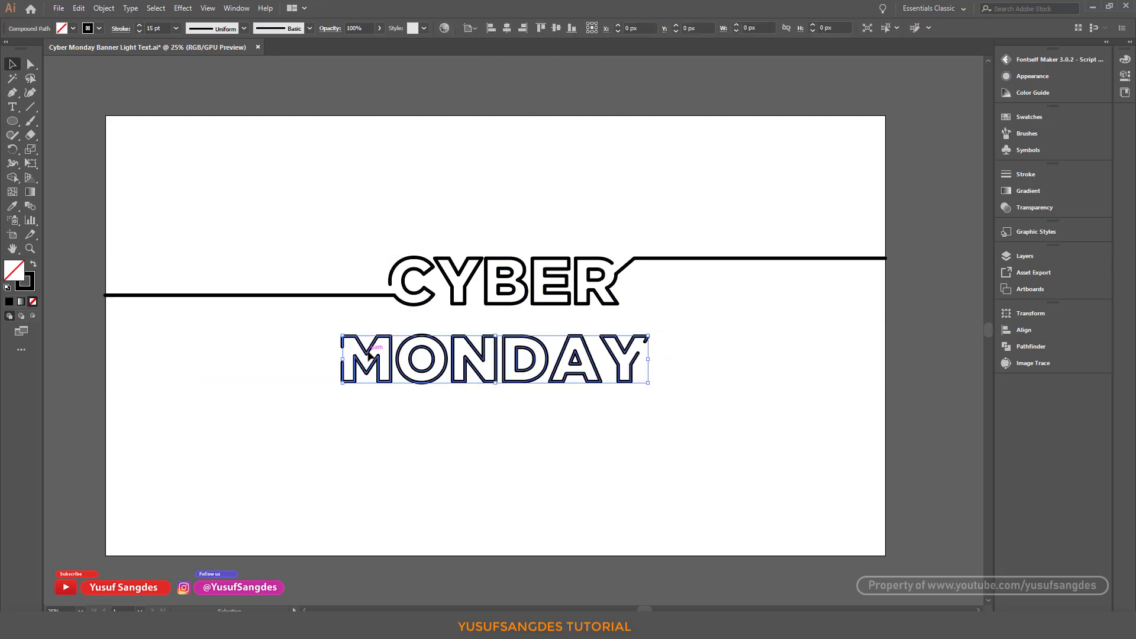
{"action": "left_click", "coordinate": [17, 96]}
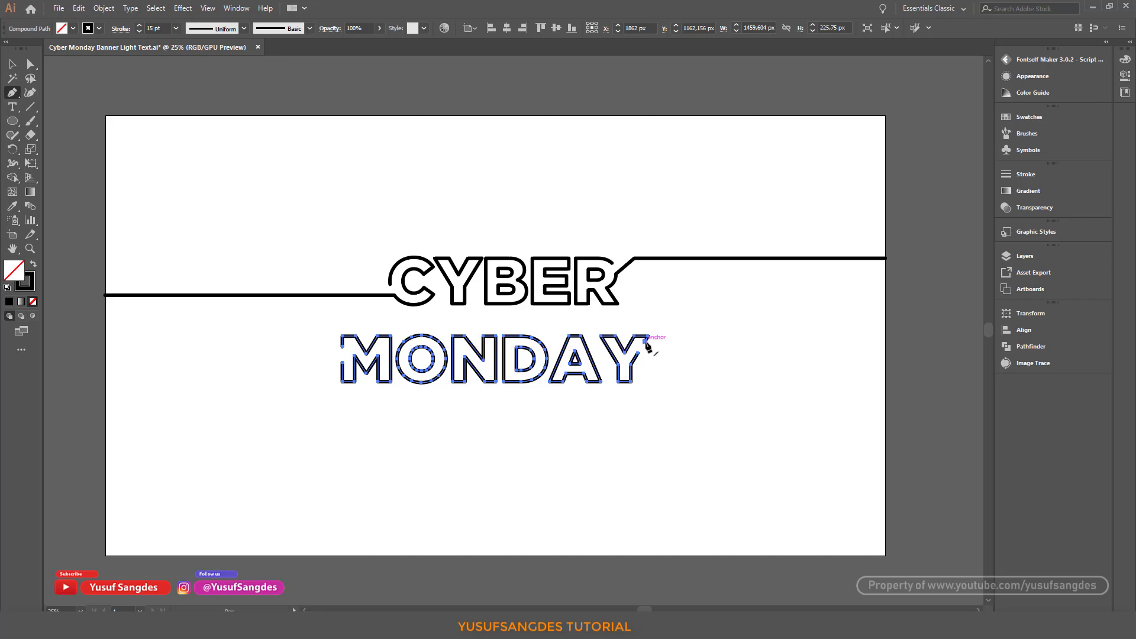
{"action": "left_click_drag", "start_coordinate": [639, 353], "coordinate": [887, 358]}
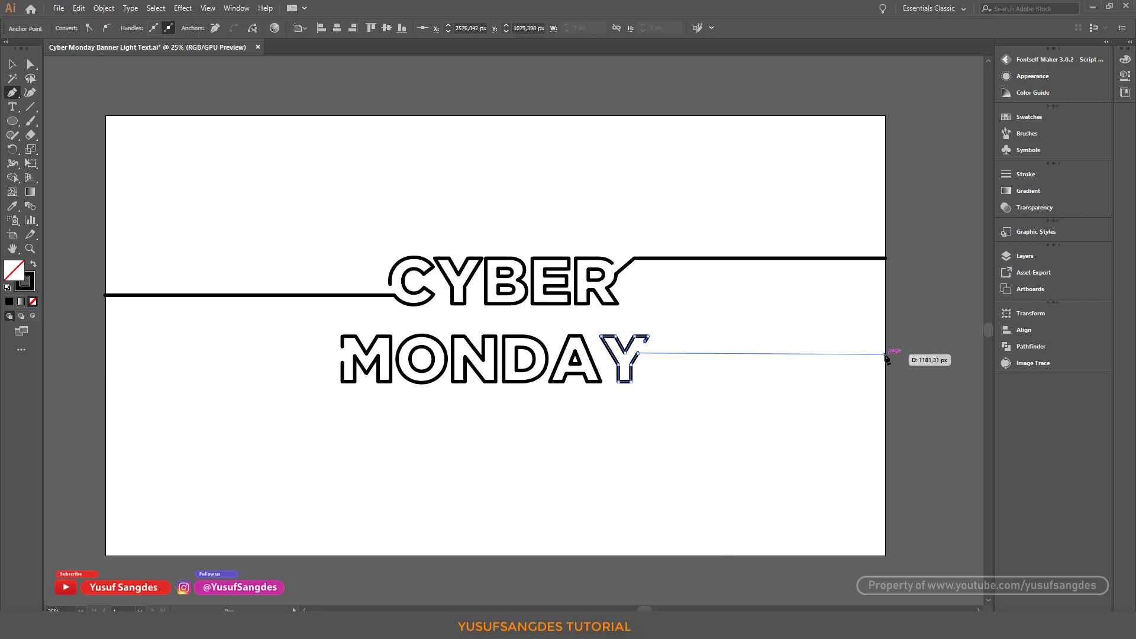
{"action": "left_click", "coordinate": [886, 355]}
{"action": "key", "text": "Escape"}
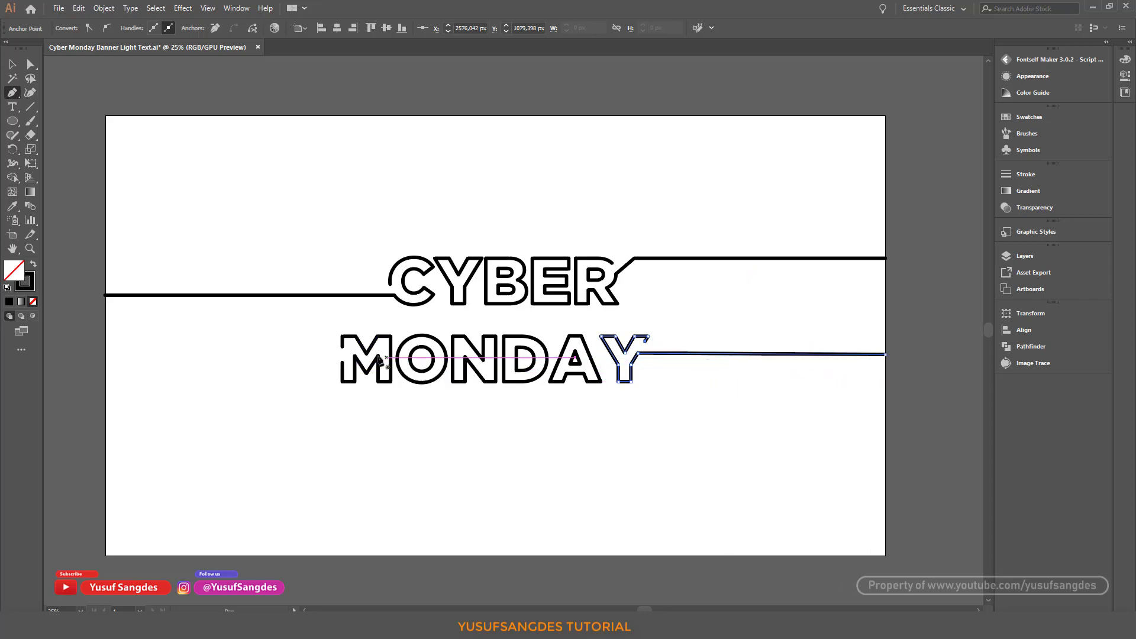
Extend the lower end of the M's gap diagonally upward, then horizontally to the artboard's left edge.
{"action": "left_click", "coordinate": [343, 363]}
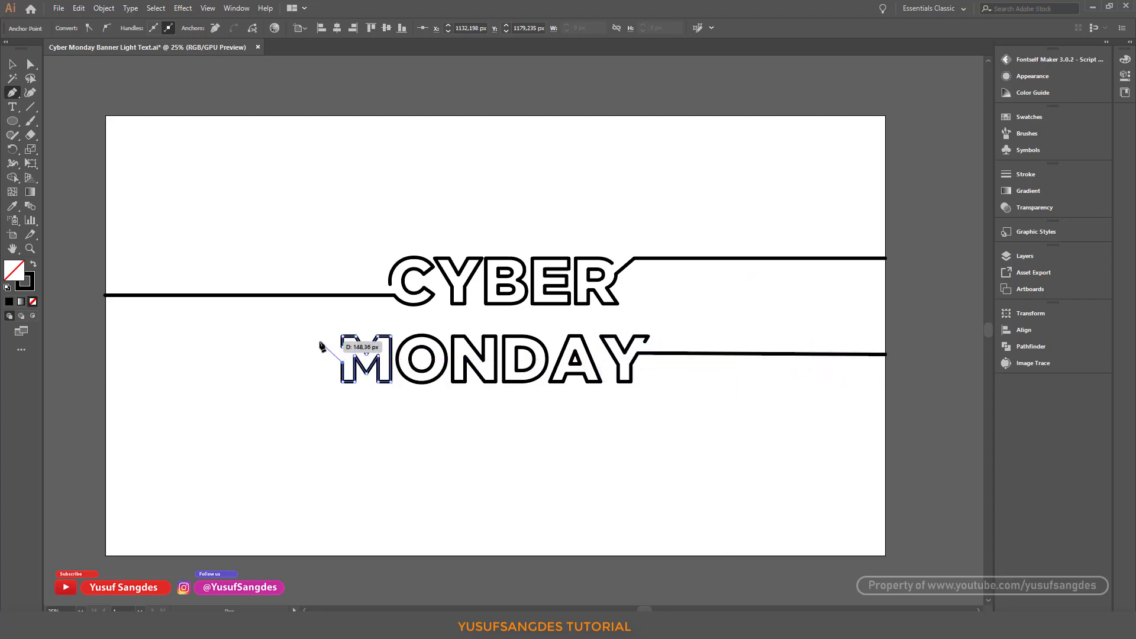
{"action": "left_click", "coordinate": [319, 342]}
{"action": "left_click", "coordinate": [106, 341]}
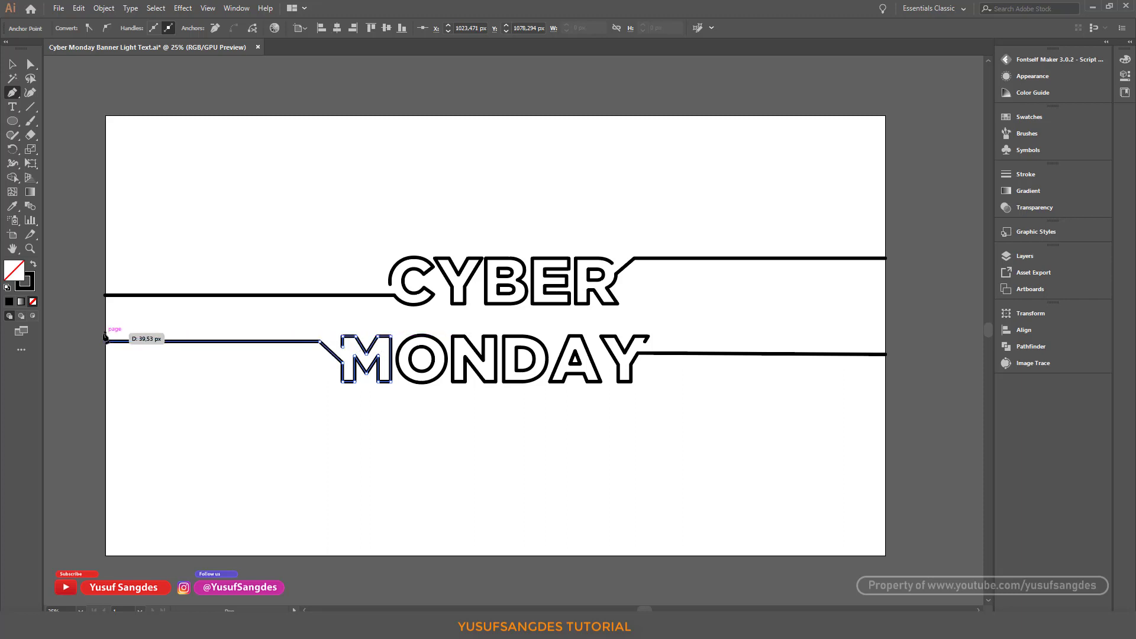
{"action": "key", "text": "v"}
{"action": "left_click", "coordinate": [674, 454]}
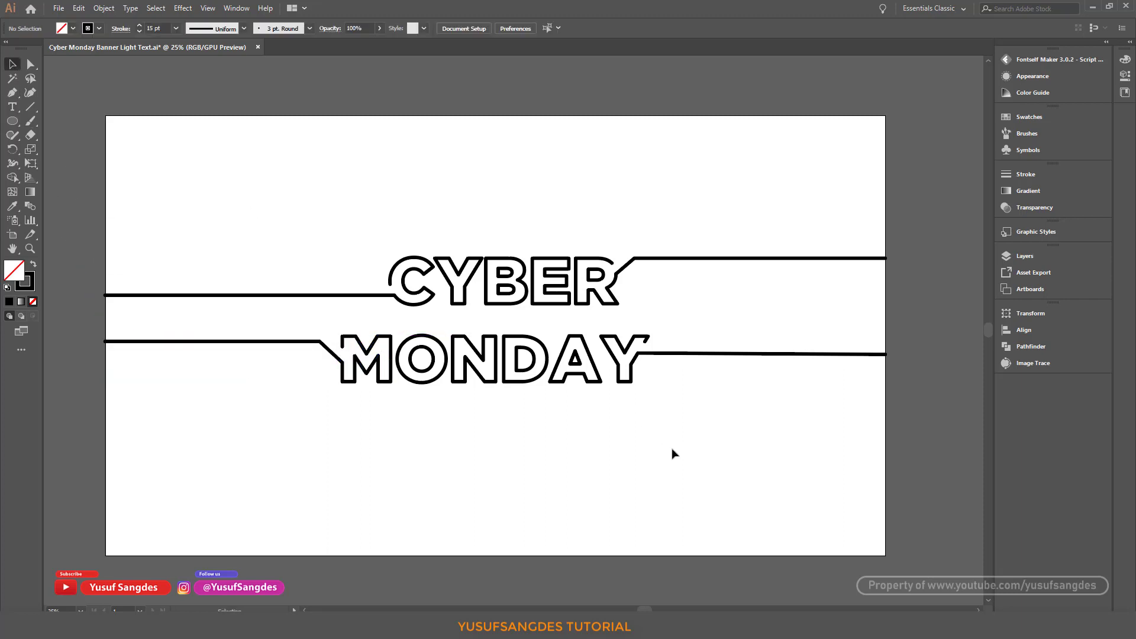
Draw a small downward-pointing triangle outline in the empty area above CYBER, with slanted sides about 113 px long.
{"action": "left_click", "coordinate": [538, 370]}
{"action": "left_click", "coordinate": [627, 272]}
{"action": "left_click", "coordinate": [312, 184]}
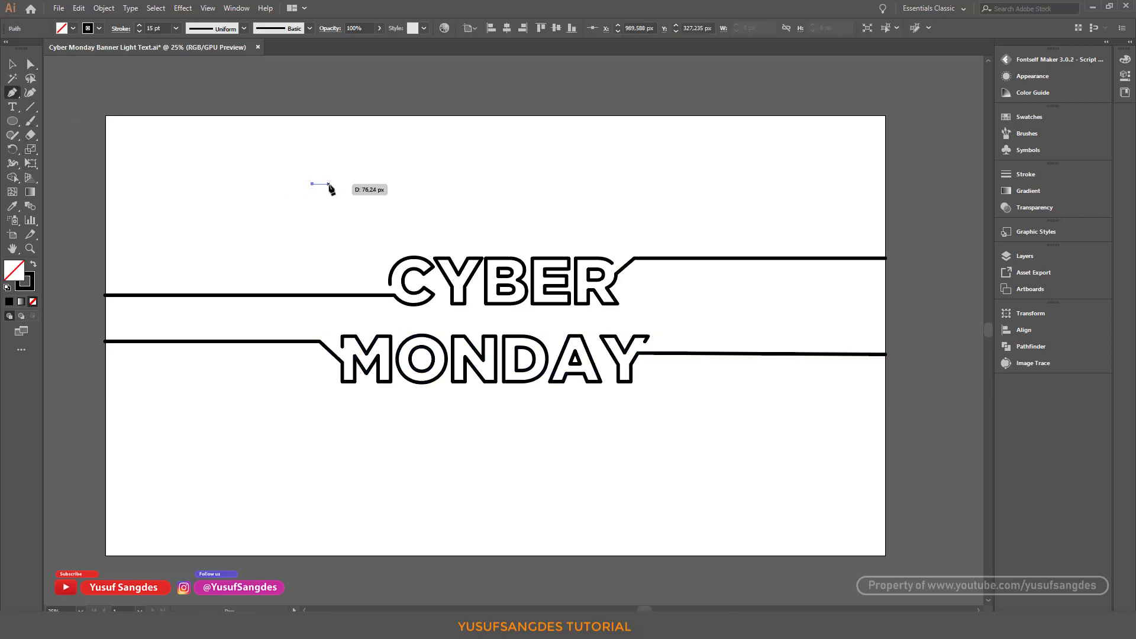
{"action": "left_click", "coordinate": [335, 185]}
{"action": "left_click", "coordinate": [324, 204]}
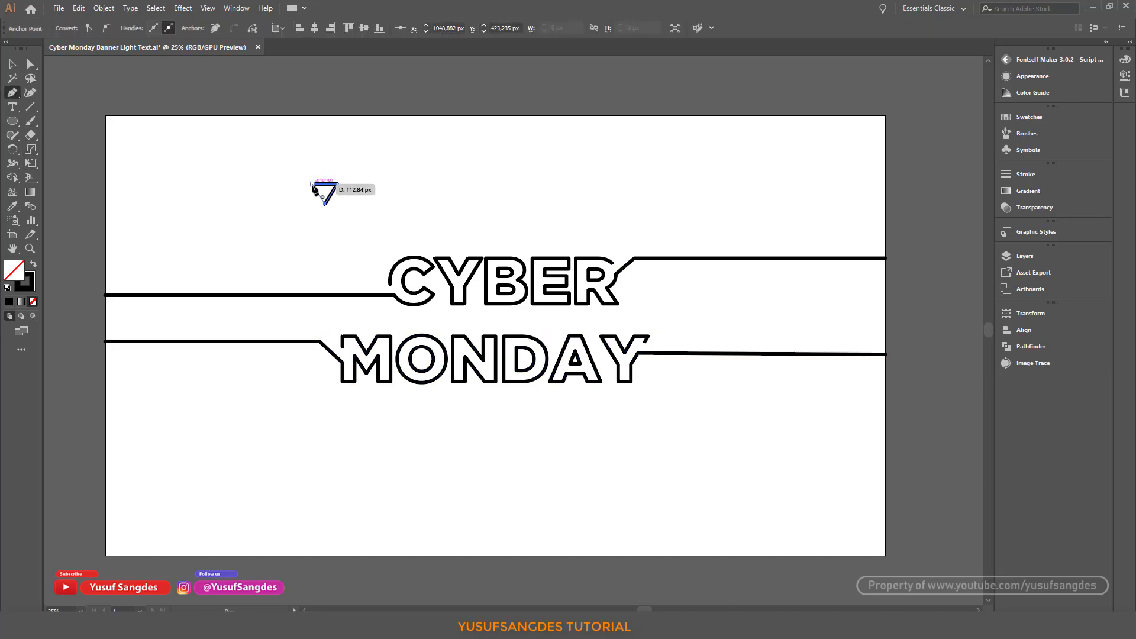
Draw a square outline about 79 px high above CYBER and a small circle outline near the triangle.
{"action": "left_click", "coordinate": [415, 175]}
{"action": "left_click", "coordinate": [414, 192]}
{"action": "left_click", "coordinate": [435, 191]}
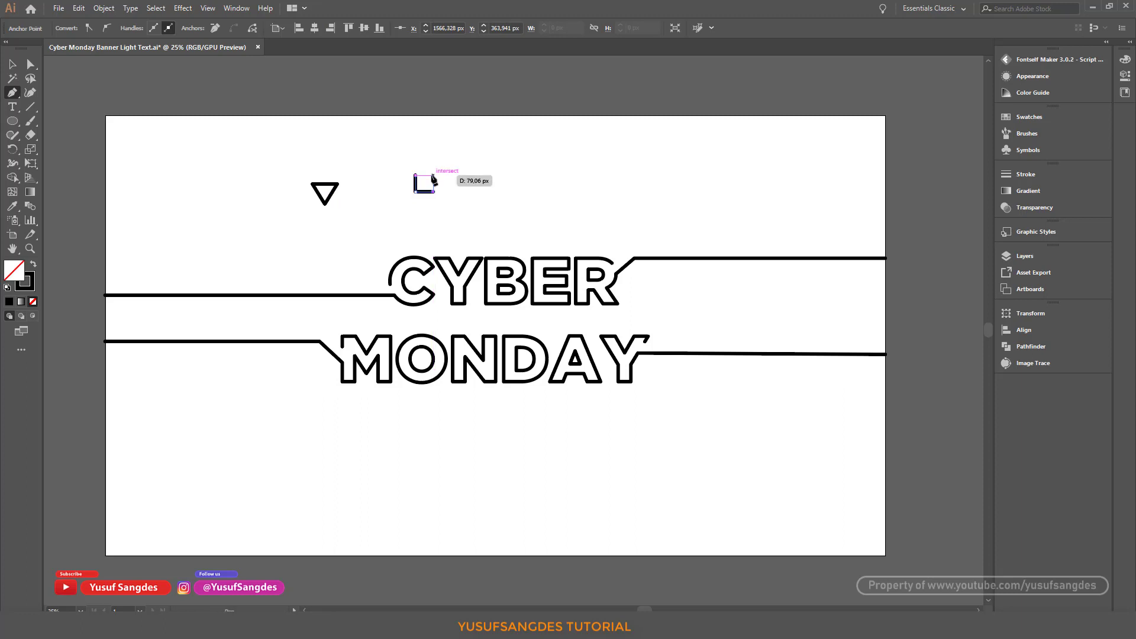
{"action": "left_click", "coordinate": [415, 175]}
{"action": "key", "text": "l"}
{"action": "left_click_drag", "start_coordinate": [309, 236], "coordinate": [323, 250]}
Arrange the triangle, circle and square above CYBER, adding a circle copy above the R and a left-pointing triangle copy beside it.
{"action": "key", "text": "v"}
{"action": "left_click_drag", "start_coordinate": [326, 195], "coordinate": [375, 249]}
{"action": "left_click_drag", "start_coordinate": [424, 198], "coordinate": [468, 239]}
{"action": "left_click_drag", "start_coordinate": [330, 252], "coordinate": [492, 213]}
{"action": "left_click", "coordinate": [519, 219]}
{"action": "left_click_drag", "start_coordinate": [379, 252], "coordinate": [657, 297]}
{"action": "left_click_drag", "start_coordinate": [487, 221], "coordinate": [499, 227]}
{"action": "left_click", "coordinate": [577, 206]}
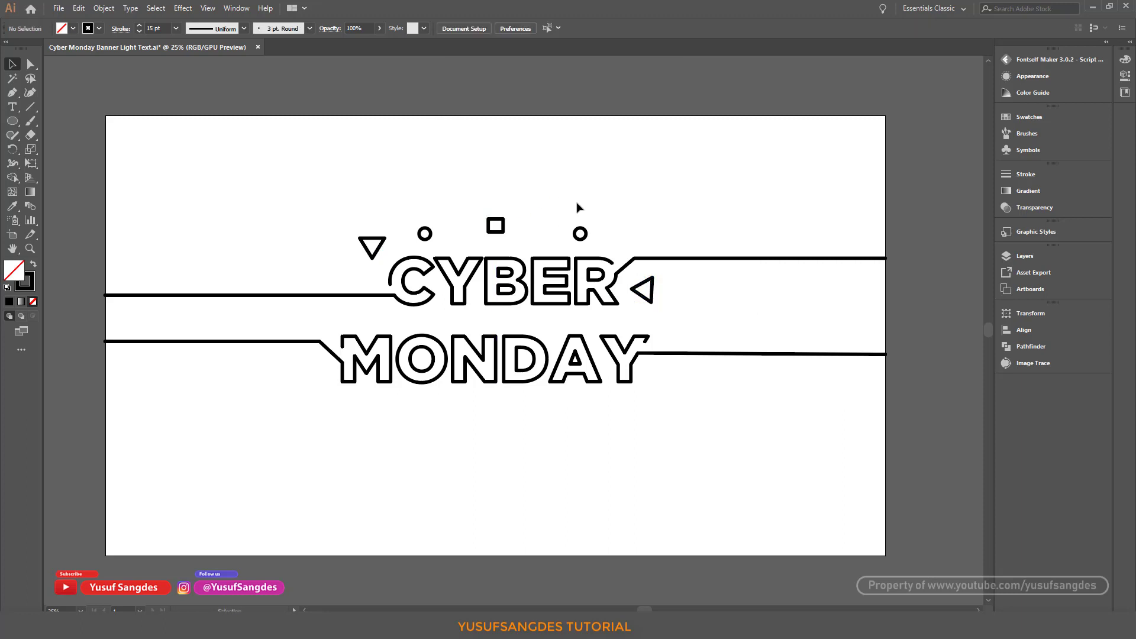
Nudge both circles above CYBER and place copies of the triangle, circle and square below MONDAY.
{"action": "left_click_drag", "start_coordinate": [583, 235], "coordinate": [593, 241]}
{"action": "left_click_drag", "start_coordinate": [427, 235], "coordinate": [389, 403]}
{"action": "left_click_drag", "start_coordinate": [588, 241], "coordinate": [609, 409]}
{"action": "left_click", "coordinate": [688, 383]}
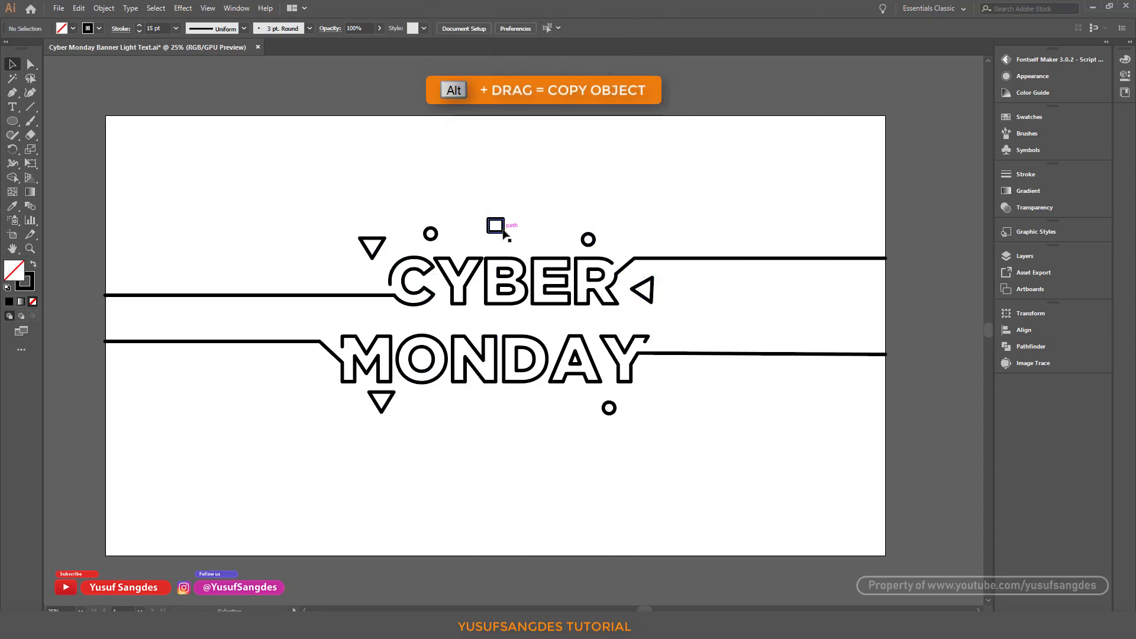
{"action": "left_click_drag", "start_coordinate": [503, 233], "coordinate": [443, 439]}
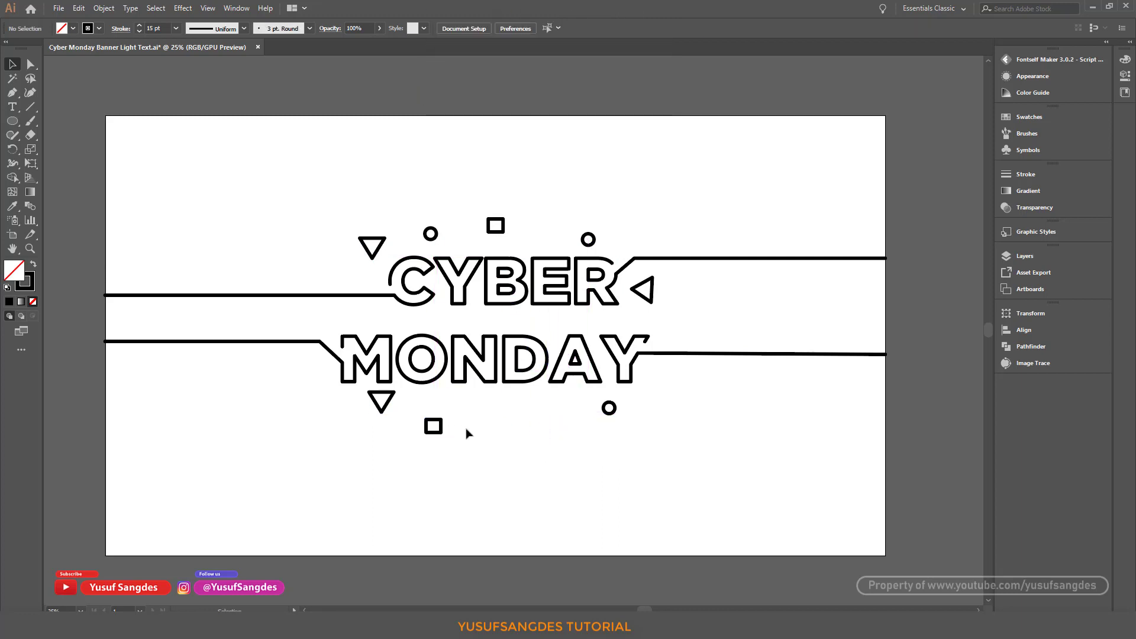
Rotate the triangle below the M to point right and place a left-pointing triangle copy below the A of MONDAY.
{"action": "left_click", "coordinate": [388, 400]}
{"action": "left_click", "coordinate": [403, 417]}
{"action": "left_click_drag", "start_coordinate": [400, 390], "coordinate": [576, 416]}
{"action": "left_click", "coordinate": [586, 438]}
{"action": "left_click", "coordinate": [678, 459]}
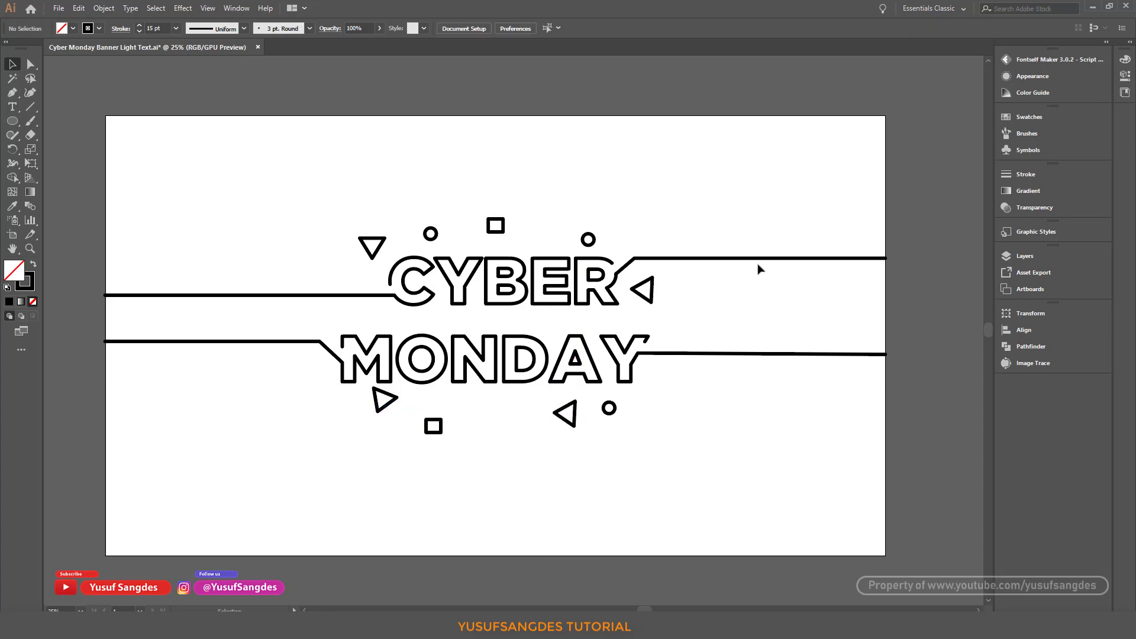
Apply the black-and-purple linear gradient swatch to the strokes of CYBER, its lines and surrounding shapes, leaving no fill.
{"action": "left_click_drag", "start_coordinate": [159, 160], "coordinate": [858, 472]}
{"action": "left_click_drag", "start_coordinate": [72, 161], "coordinate": [914, 325]}
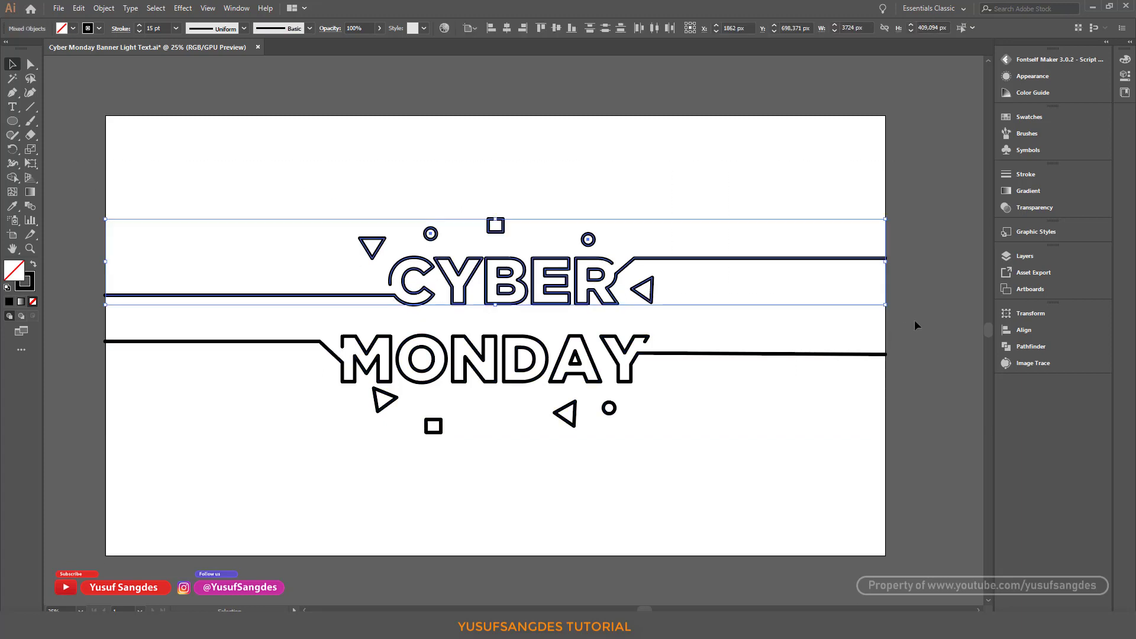
{"action": "left_click", "coordinate": [1014, 190]}
{"action": "left_click", "coordinate": [1018, 116]}
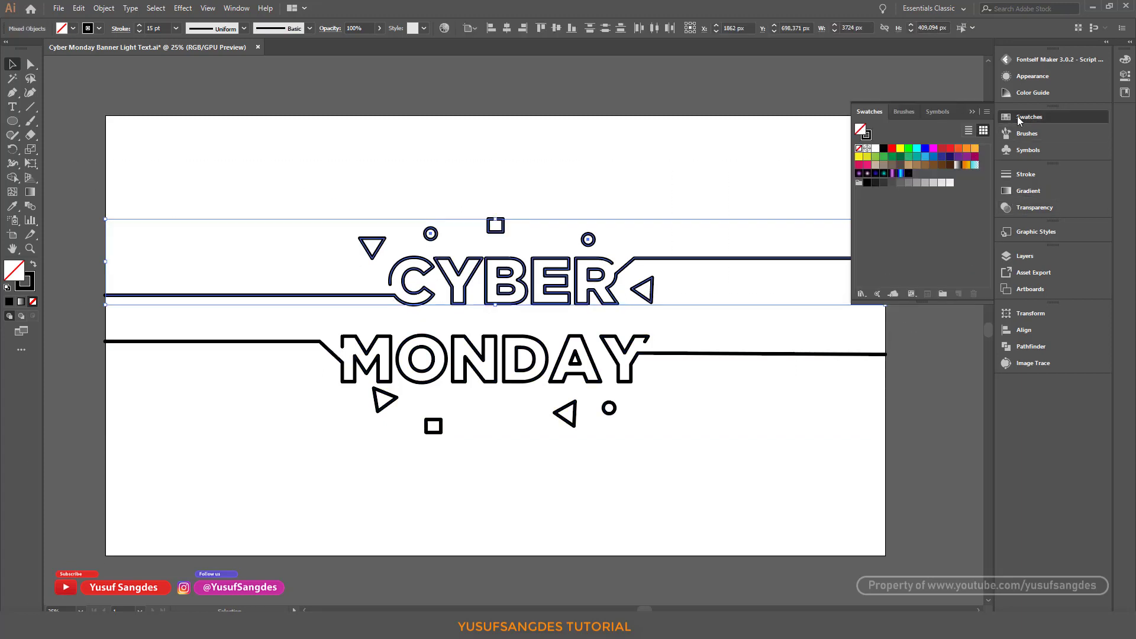
{"action": "left_click", "coordinate": [893, 174]}
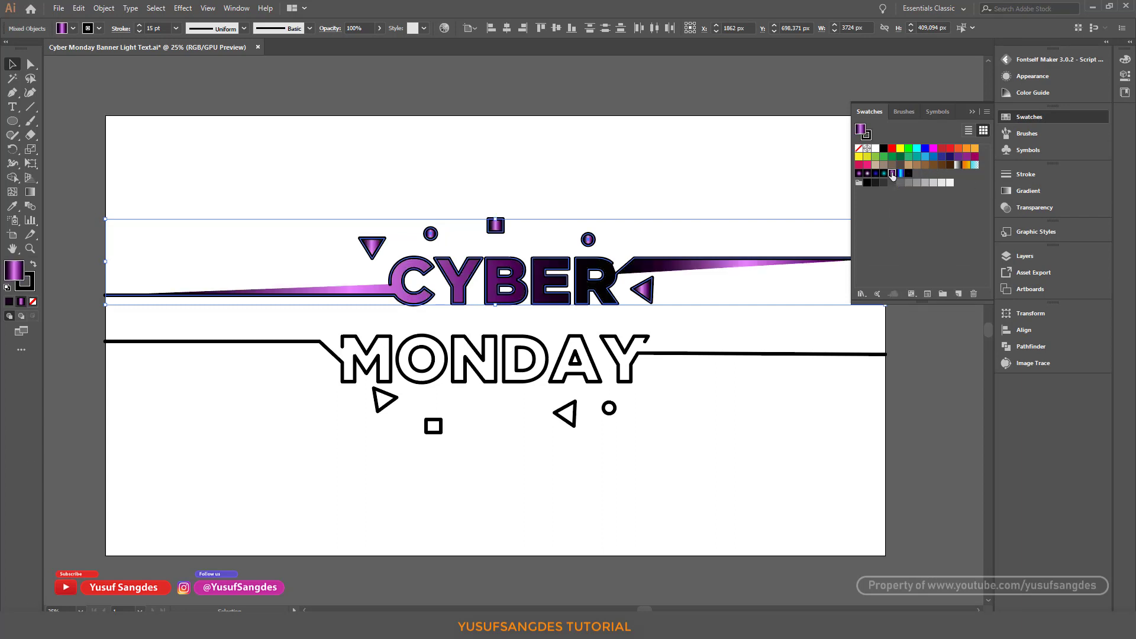
{"action": "left_click", "coordinate": [33, 265]}
{"action": "left_click", "coordinate": [32, 302]}
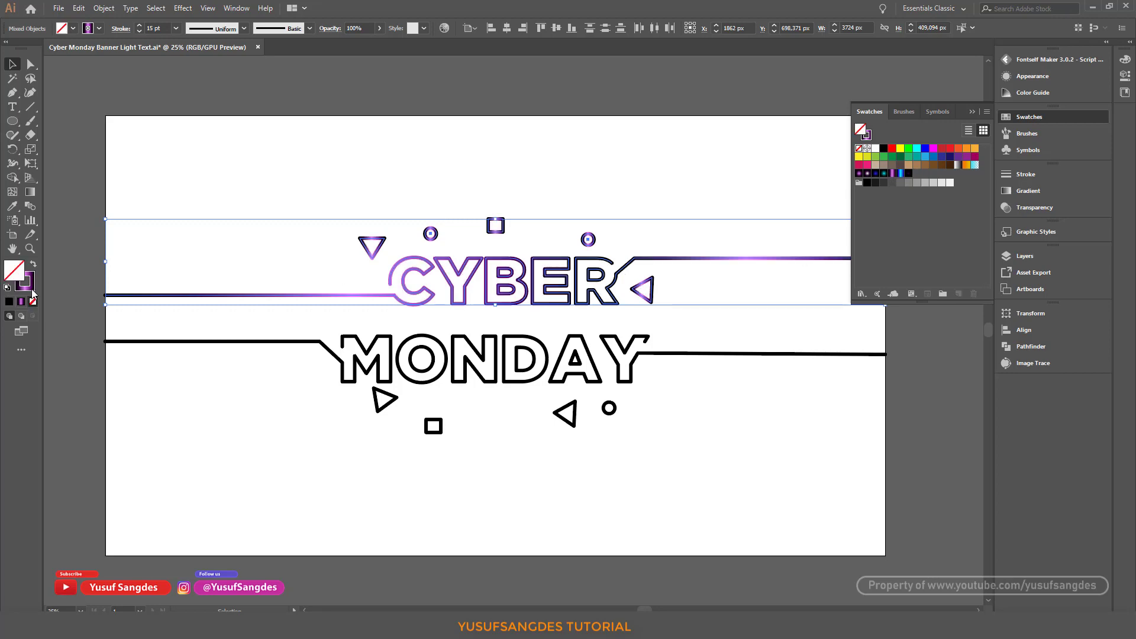
Check the hex color codes of the stops in the black-and-purple stroke gradient used for the CYBER artwork.
{"action": "left_click", "coordinate": [31, 287]}
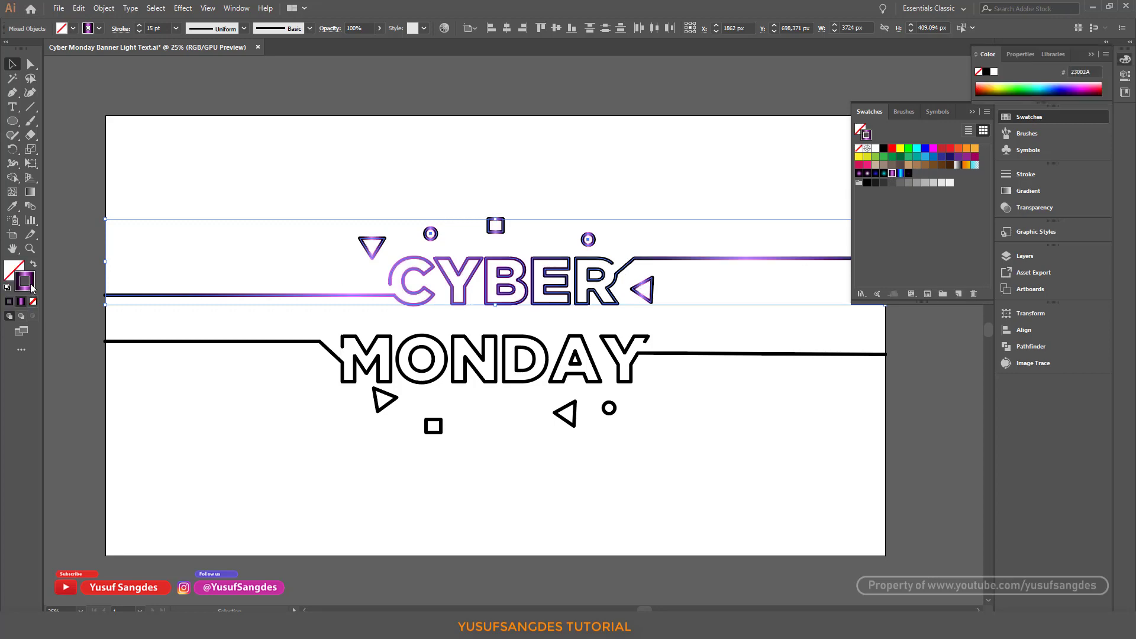
{"action": "left_click", "coordinate": [1029, 191]}
{"action": "key", "text": "ctrl+equal"}
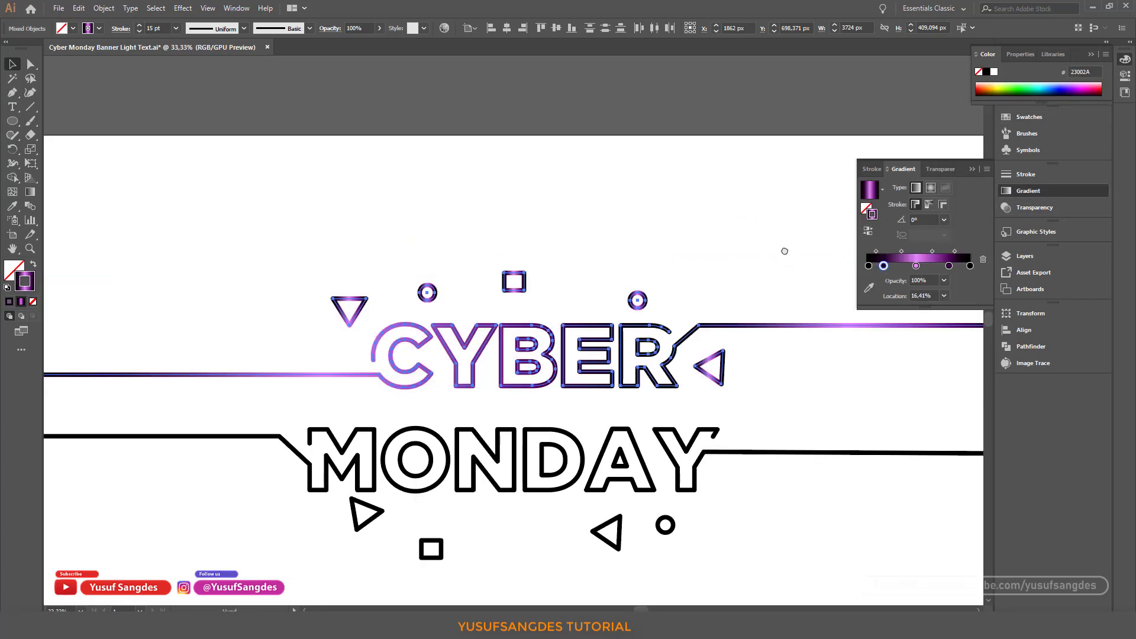
{"action": "left_click_drag", "start_coordinate": [803, 266], "coordinate": [738, 189]}
{"action": "key", "text": "ctrl+equal"}
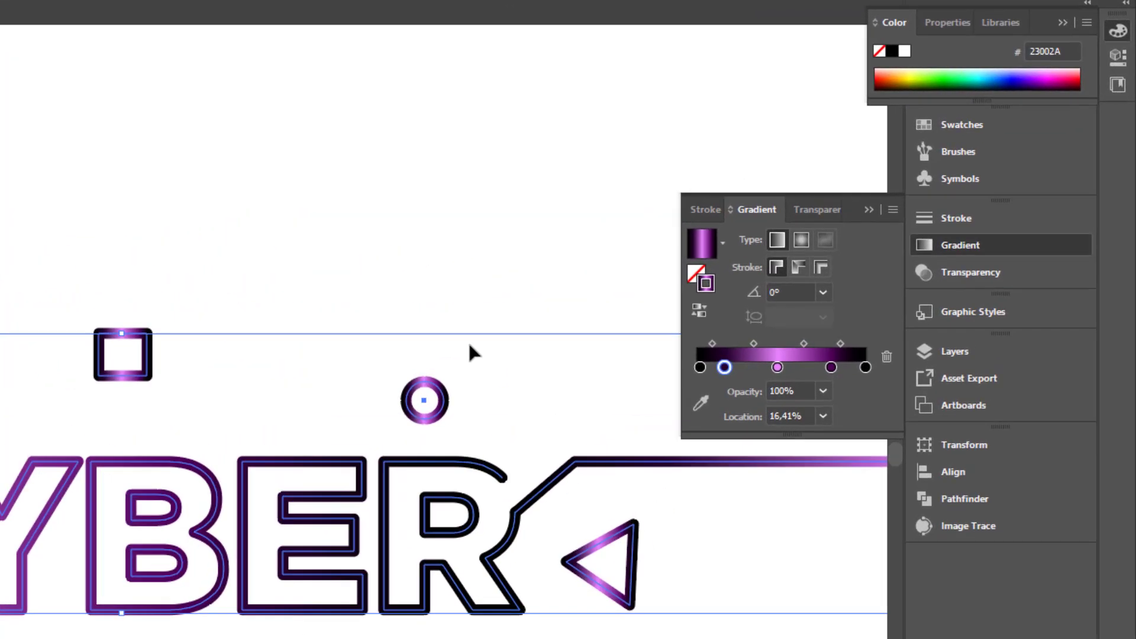
{"action": "left_click_drag", "start_coordinate": [506, 367], "coordinate": [390, 266]}
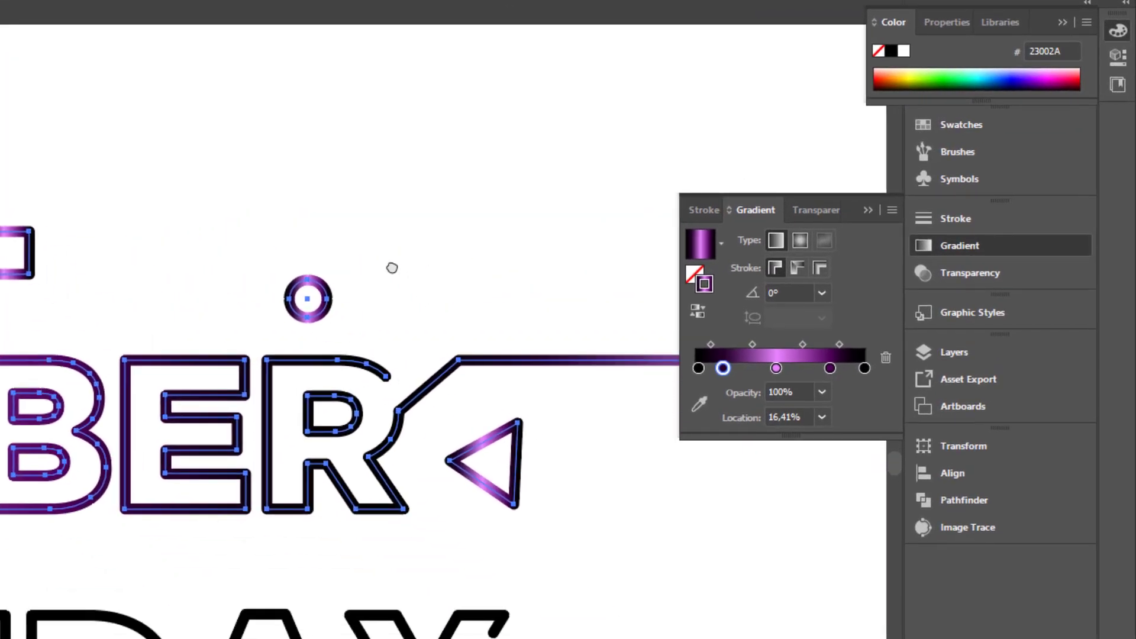
{"action": "double_click", "coordinate": [777, 369]}
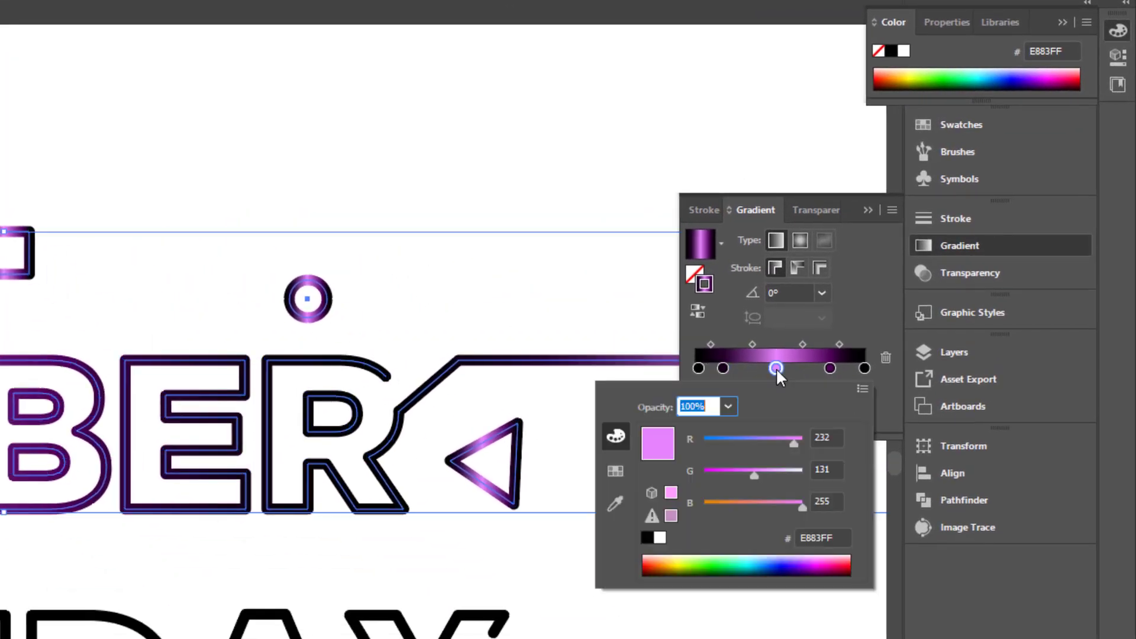
{"action": "left_click", "coordinate": [845, 541]}
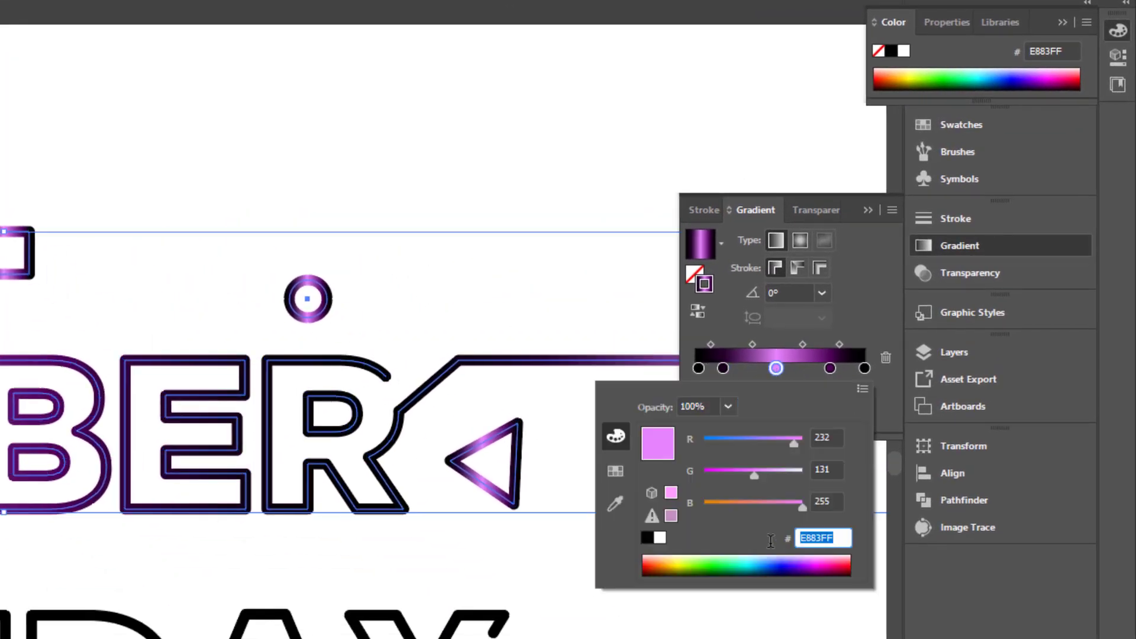
{"action": "double_click", "coordinate": [830, 369]}
{"action": "left_click", "coordinate": [785, 537]}
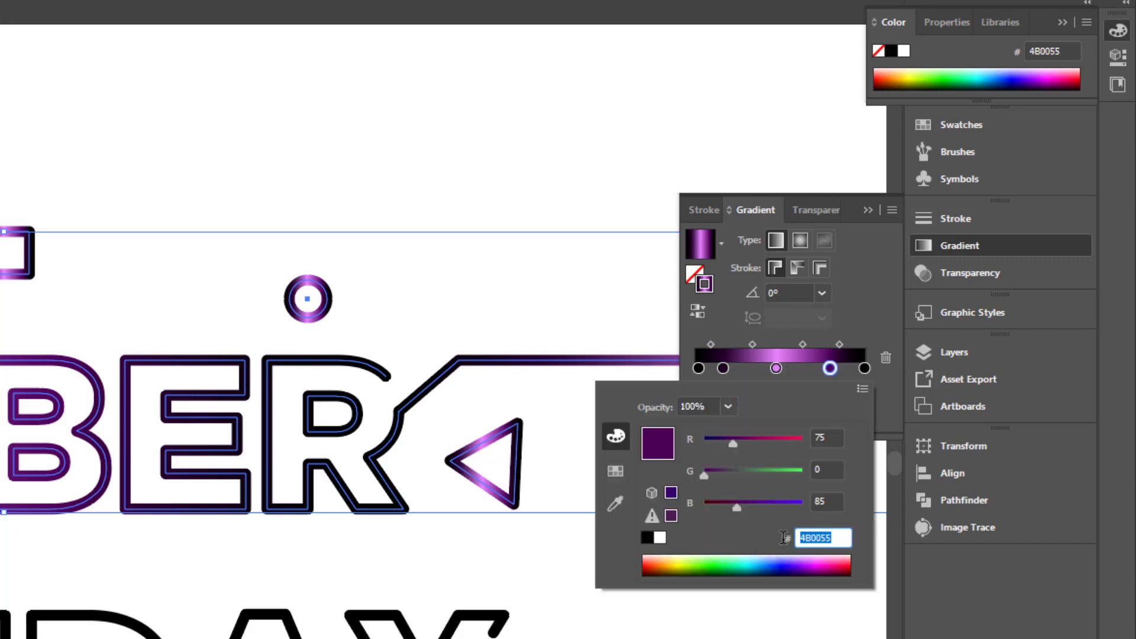
{"action": "double_click", "coordinate": [863, 372]}
{"action": "left_click", "coordinate": [767, 538]}
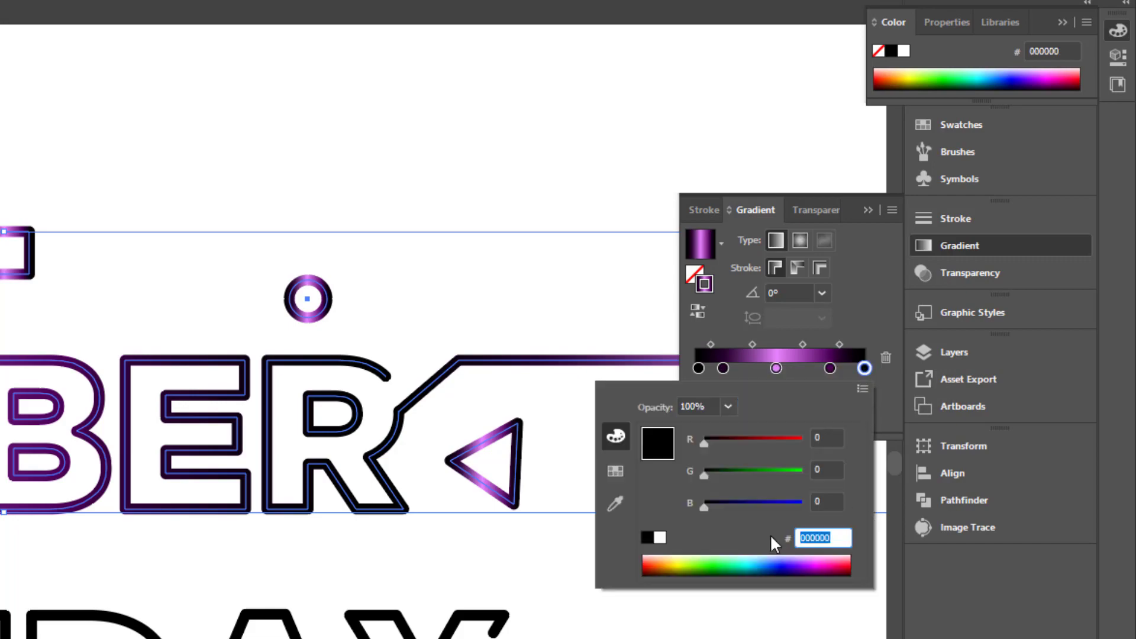
{"action": "left_click", "coordinate": [847, 324]}
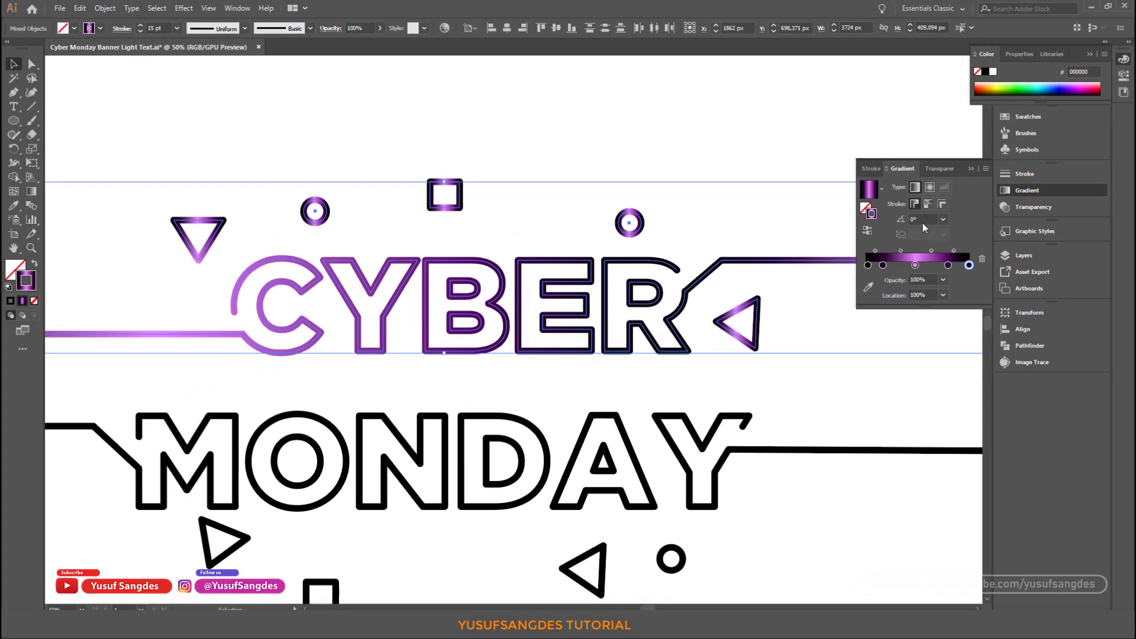
Apply the purple gradient across the stroke on CYBER, its lines and its surrounding shapes, and deselect them.
{"action": "left_click", "coordinate": [943, 204]}
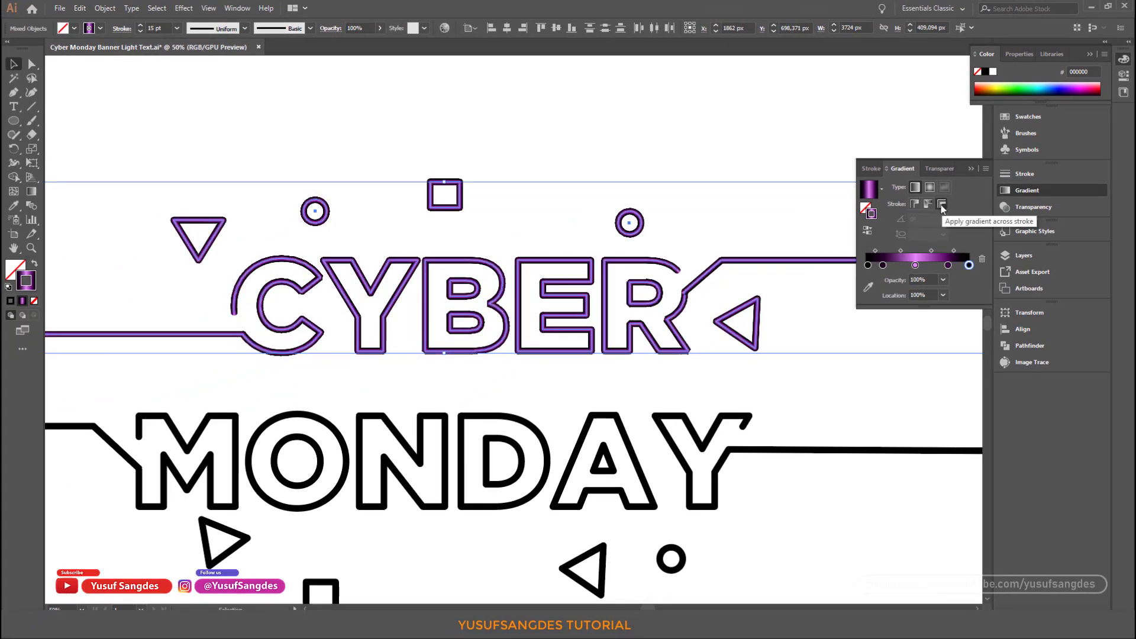
{"action": "left_click", "coordinate": [746, 222]}
{"action": "scroll", "coordinate": [746, 222], "scroll_direction": "down", "scroll_amount": 1}
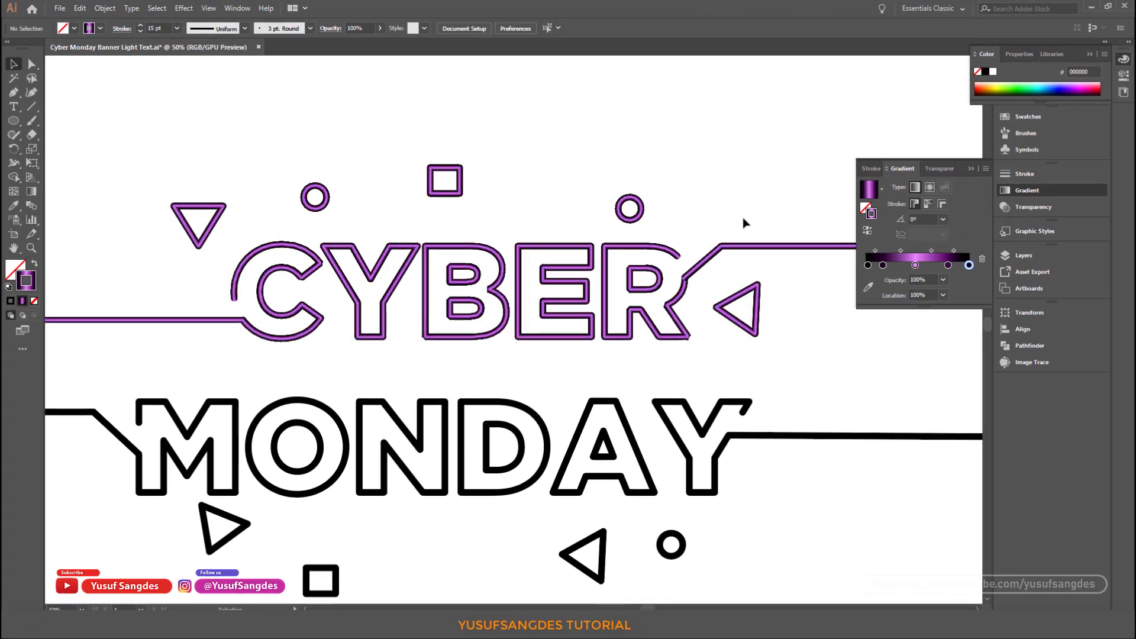
Apply the blue New Gradient Swatch 7 to the strokes of MONDAY, its lines and the shapes below it.
{"action": "key", "text": "ctrl+minus"}
{"action": "key", "text": "ctrl+minus"}
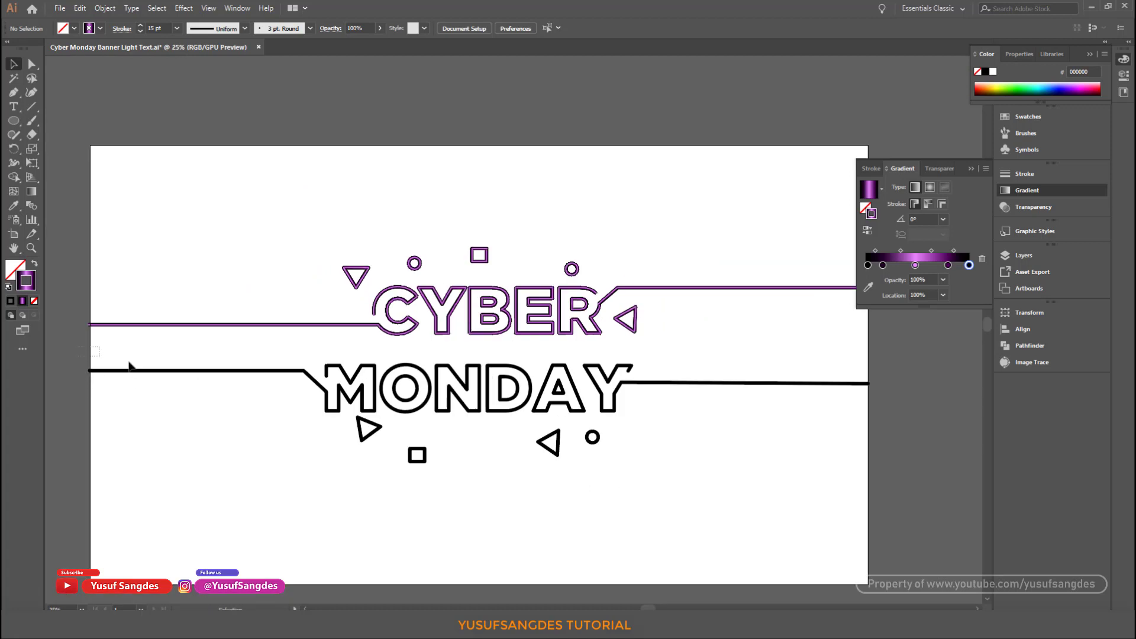
{"action": "left_click_drag", "start_coordinate": [129, 363], "coordinate": [914, 477]}
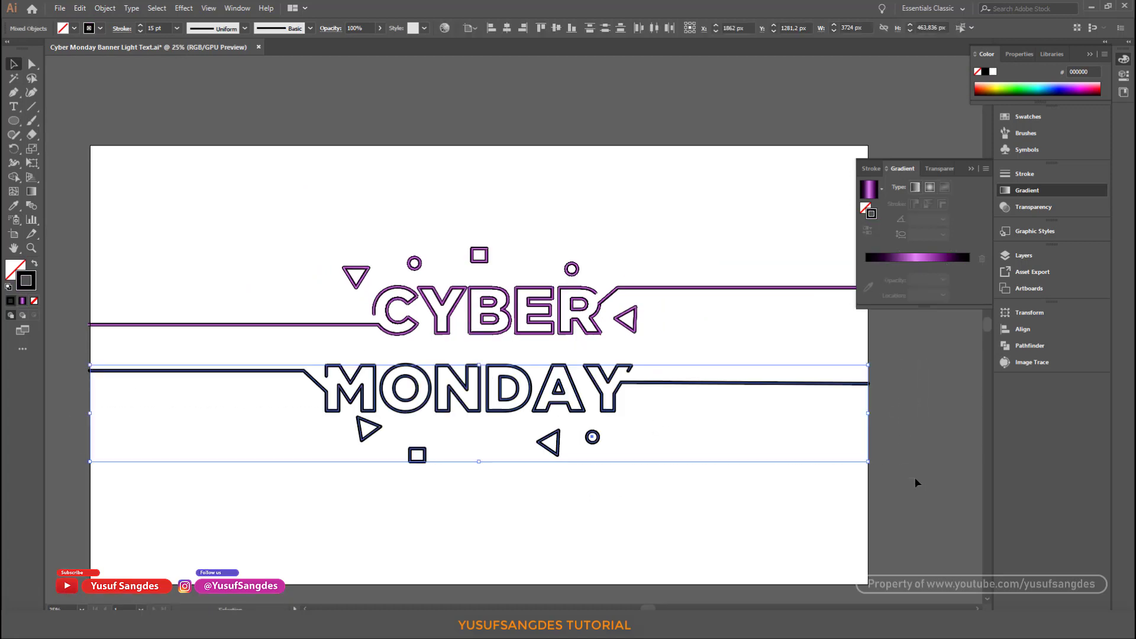
{"action": "left_click", "coordinate": [1020, 117]}
{"action": "left_click", "coordinate": [1089, 54]}
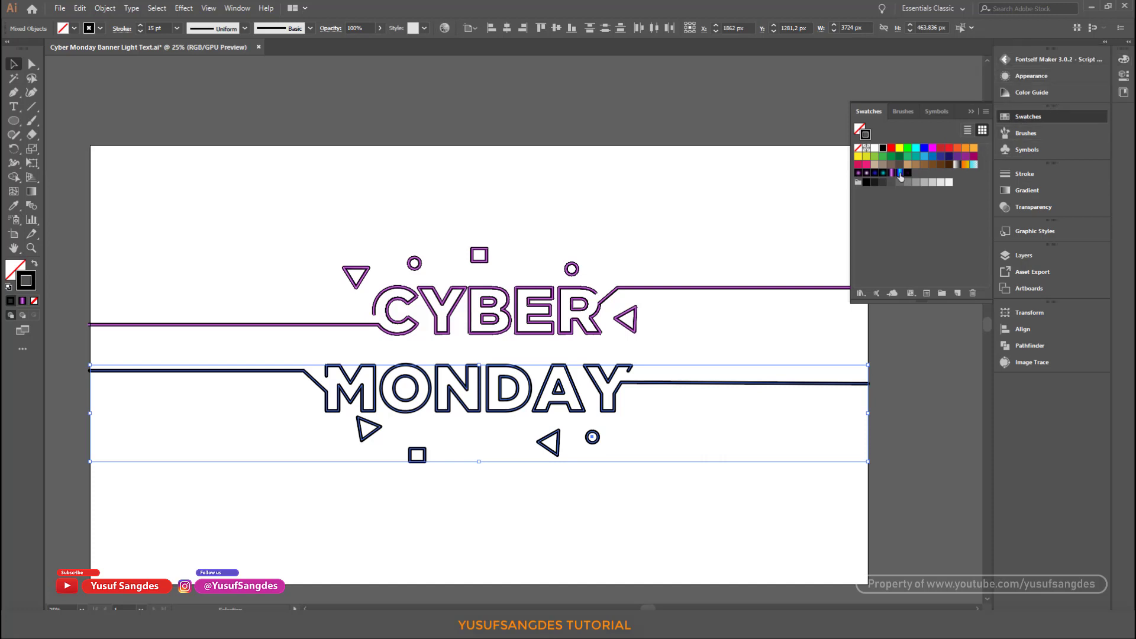
{"action": "key", "text": "ctrl+plus"}
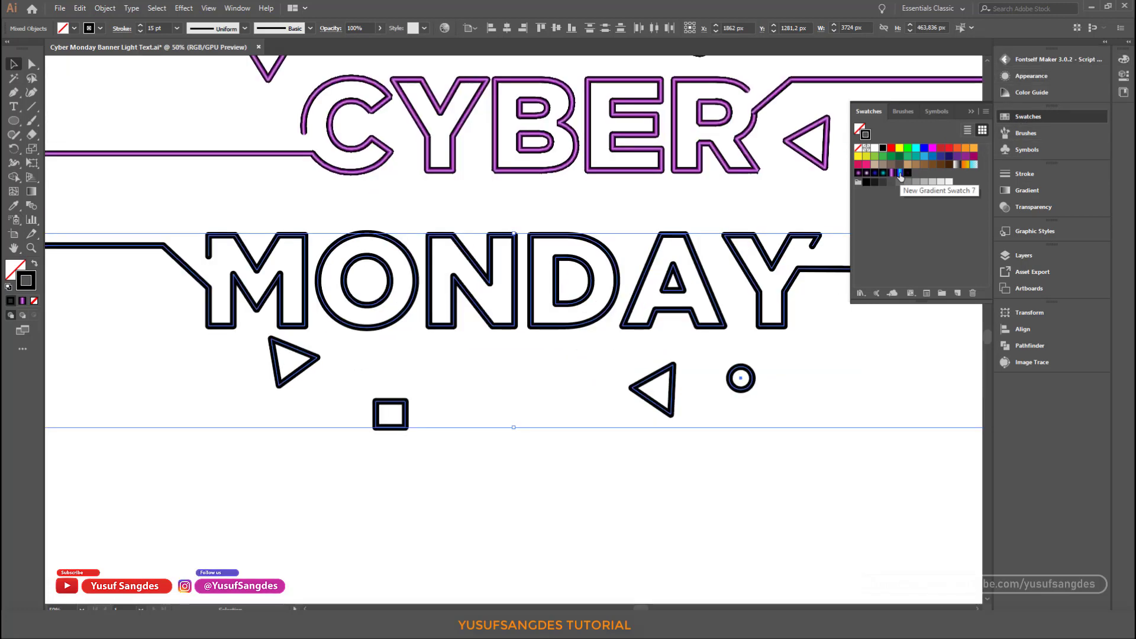
{"action": "left_click", "coordinate": [900, 174]}
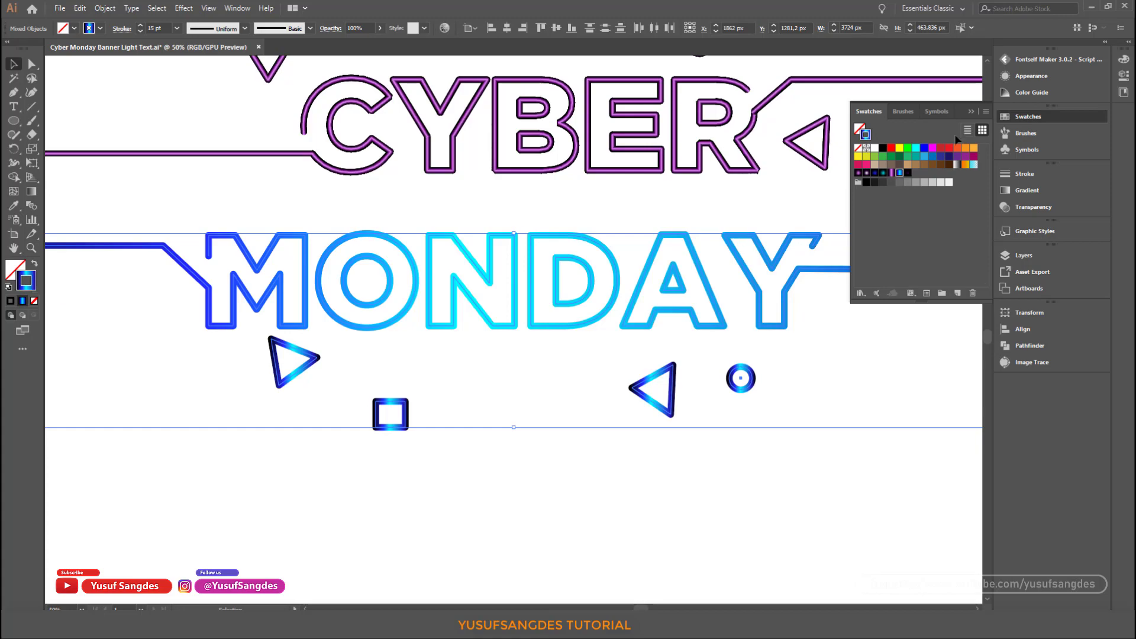
Check the color values of the stops in the blue stroke gradient used for the MONDAY artwork.
{"action": "left_click", "coordinate": [1026, 190]}
{"action": "left_click", "coordinate": [919, 267]}
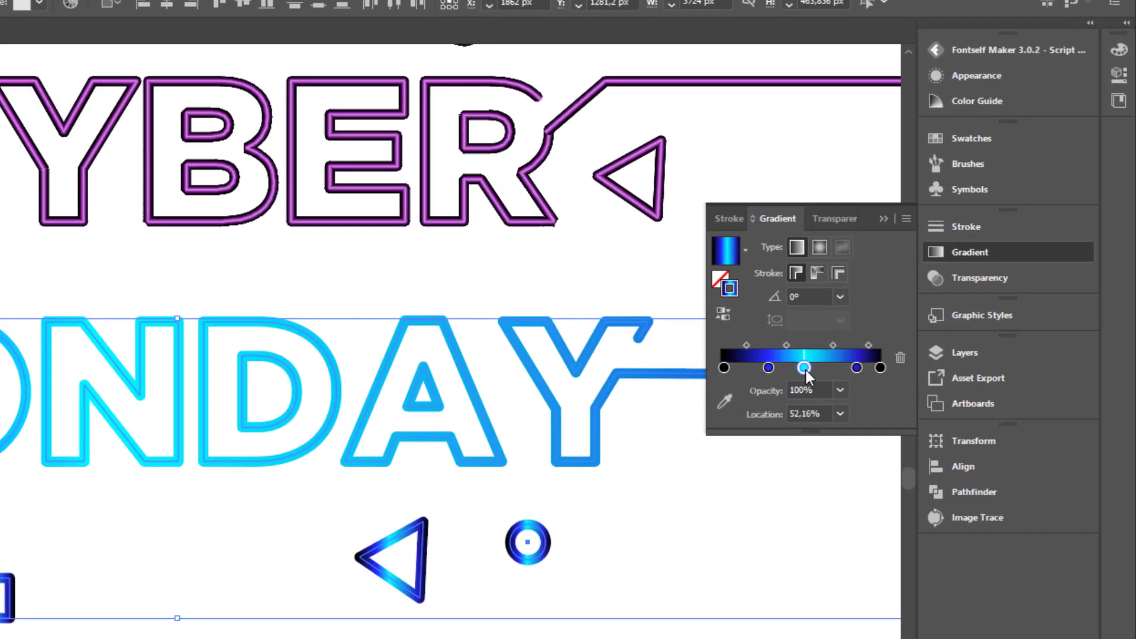
{"action": "left_click_drag", "start_coordinate": [806, 371], "coordinate": [808, 369]}
{"action": "left_click", "coordinate": [768, 368]}
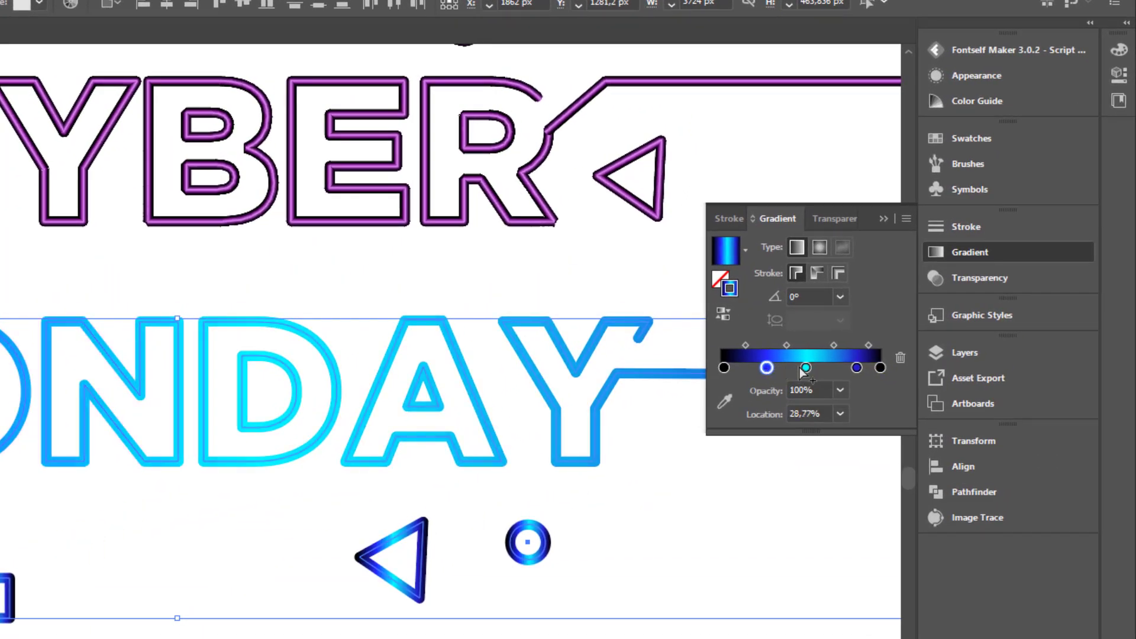
{"action": "double_click", "coordinate": [806, 368]}
{"action": "left_click_drag", "start_coordinate": [862, 526], "coordinate": [800, 526]}
{"action": "double_click", "coordinate": [767, 368]}
{"action": "double_click", "coordinate": [724, 368]}
{"action": "left_click", "coordinate": [869, 320]}
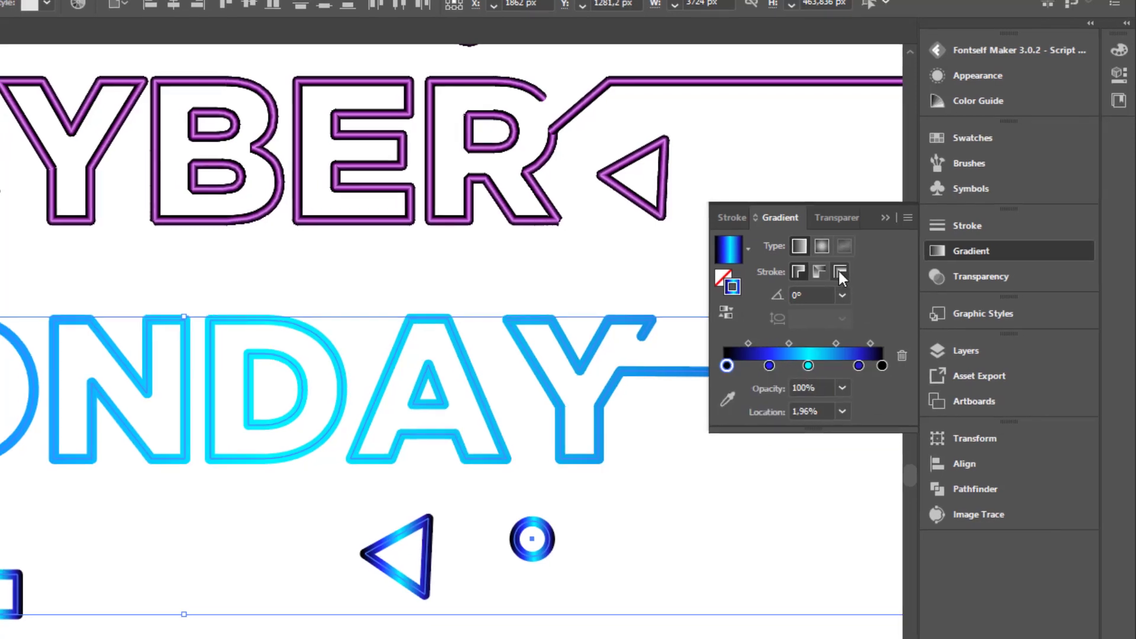
Apply the blue gradient across the stroke on MONDAY, its lines and the shapes below it.
{"action": "left_click", "coordinate": [841, 272]}
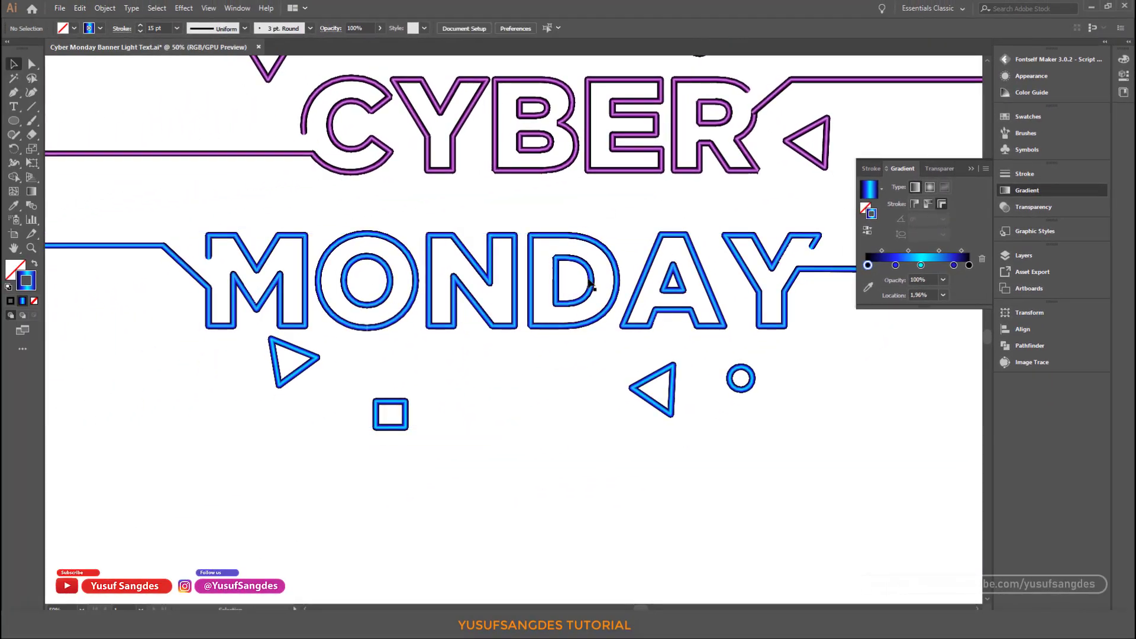
{"action": "key", "text": "ctrl+minus"}
{"action": "key", "text": "ctrl+minus"}
{"action": "key", "text": "ctrl+minus"}
{"action": "key", "text": "ctrl+plus"}
{"action": "left_click_drag", "start_coordinate": [662, 243], "coordinate": [561, 261]}
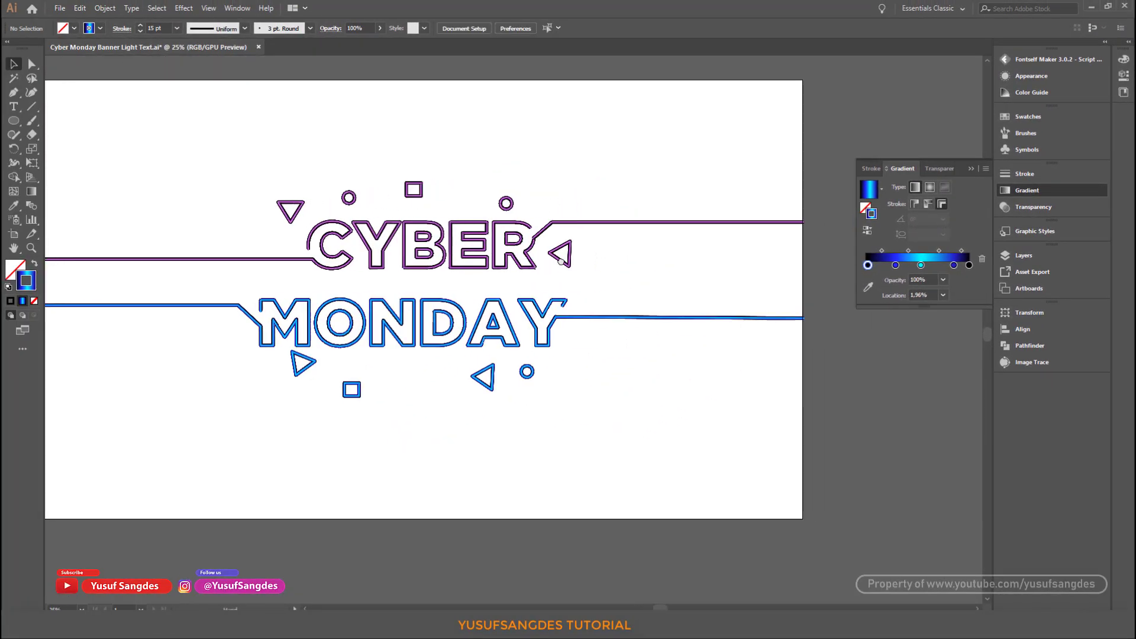
Draw an angled purple connecting line with the Pen tool from the artboard's right edge to the circle above the R of CYBER.
{"action": "left_click", "coordinate": [574, 228]}
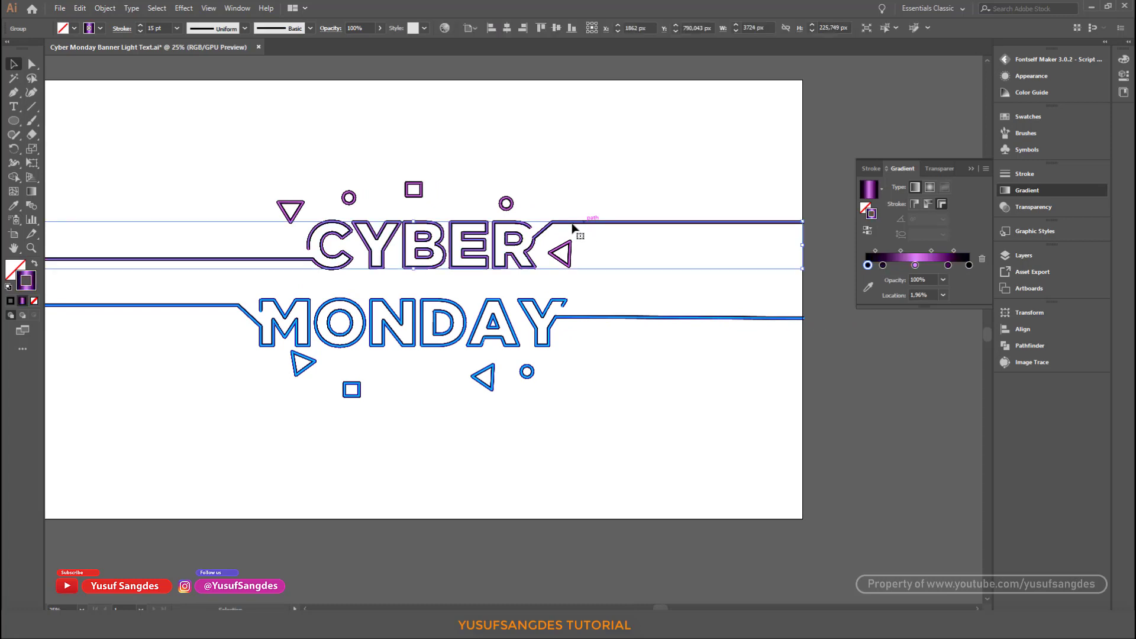
{"action": "left_click", "coordinate": [13, 93]}
{"action": "key", "text": "ctrl+shift+a"}
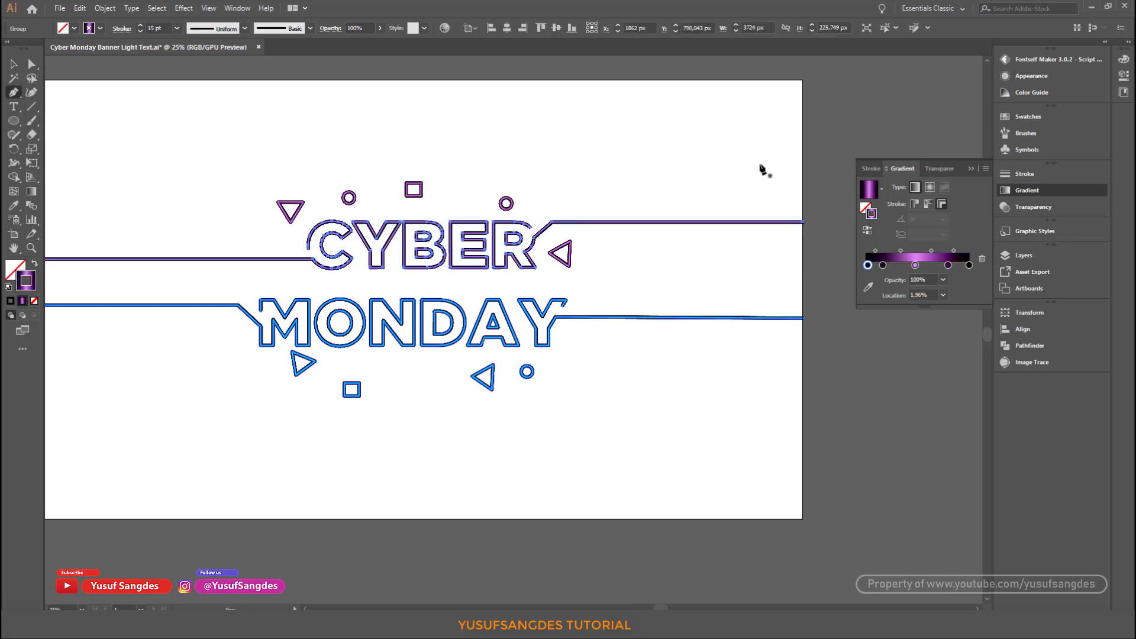
{"action": "left_click", "coordinate": [803, 142]}
{"action": "left_click", "coordinate": [602, 143]}
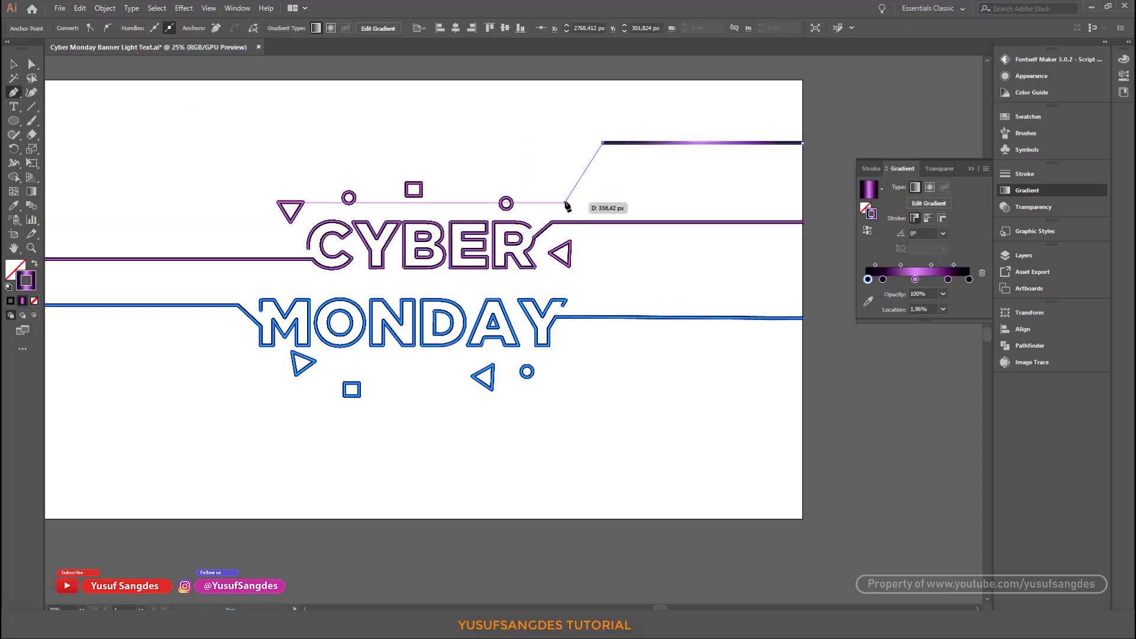
{"action": "left_click", "coordinate": [565, 203]}
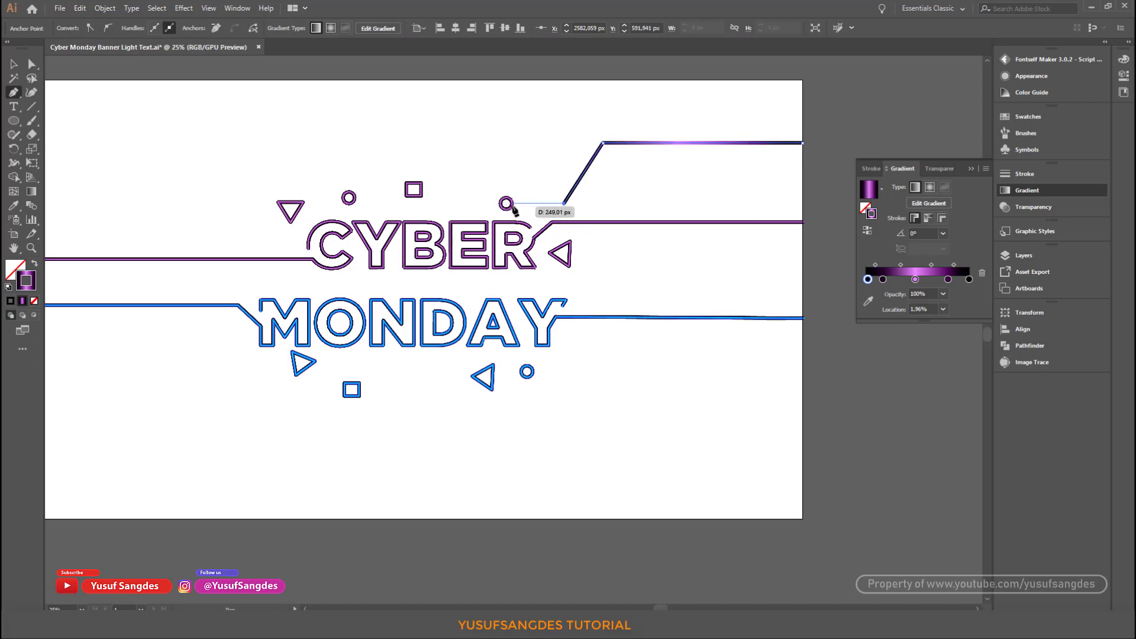
{"action": "left_click", "coordinate": [506, 203]}
{"action": "left_click_drag", "start_coordinate": [188, 206], "coordinate": [340, 207]}
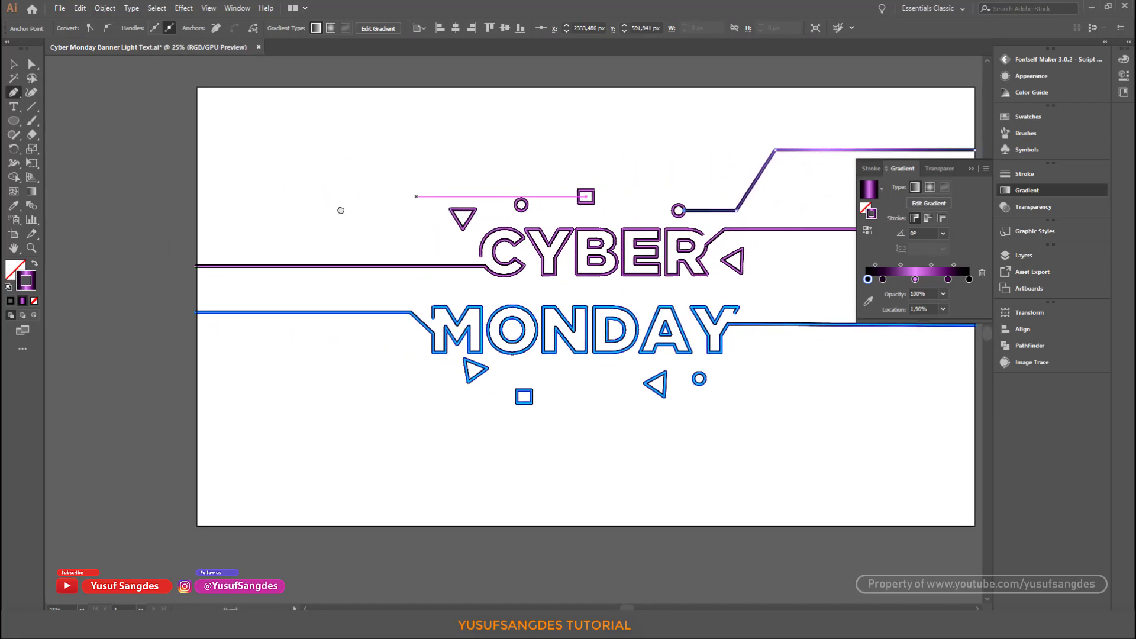
Apply the purple gradient across the stroke of the angled line above CYBER and deselect it.
{"action": "left_click", "coordinate": [10, 67]}
{"action": "left_click", "coordinate": [444, 79]}
{"action": "mouse_move", "coordinate": [660, 131]}
{"action": "left_mouse_down"}
{"action": "mouse_move", "coordinate": [584, 152]}
{"action": "mouse_move", "coordinate": [564, 137]}
{"action": "mouse_move", "coordinate": [589, 115]}
{"action": "left_mouse_up"}
{"action": "left_click", "coordinate": [690, 197]}
{"action": "left_click", "coordinate": [941, 218]}
{"action": "left_click", "coordinate": [629, 100]}
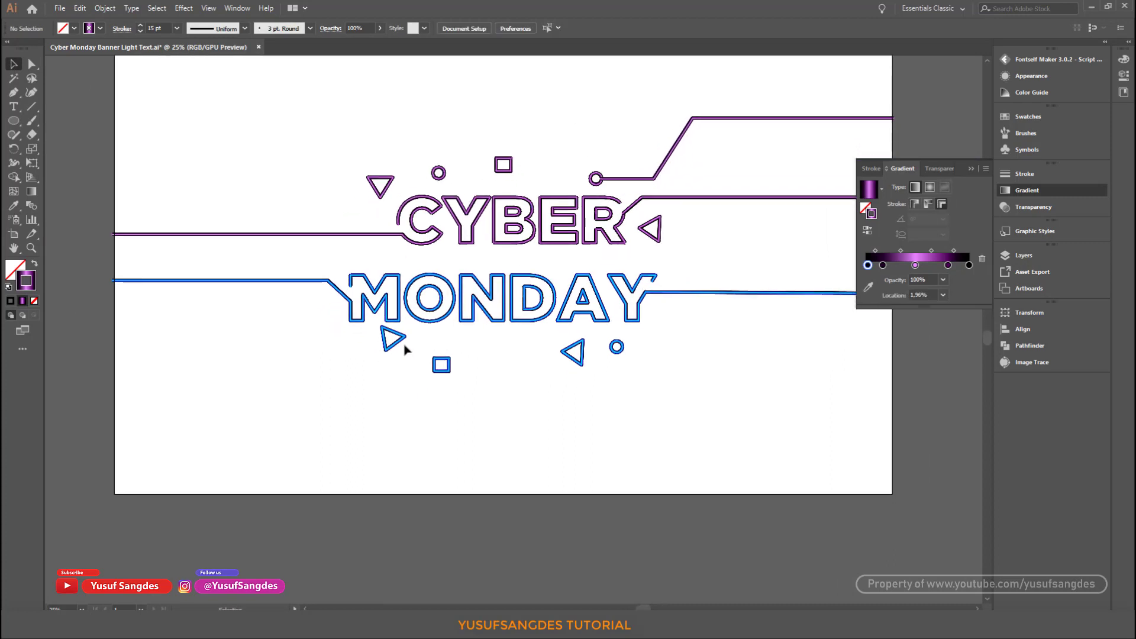
Move the right-pointing triangle to below the N and D of MONDAY and place a circle copy between the M and O.
{"action": "left_click_drag", "start_coordinate": [616, 348], "coordinate": [497, 359]}
{"action": "left_click_drag", "start_coordinate": [425, 344], "coordinate": [419, 345]}
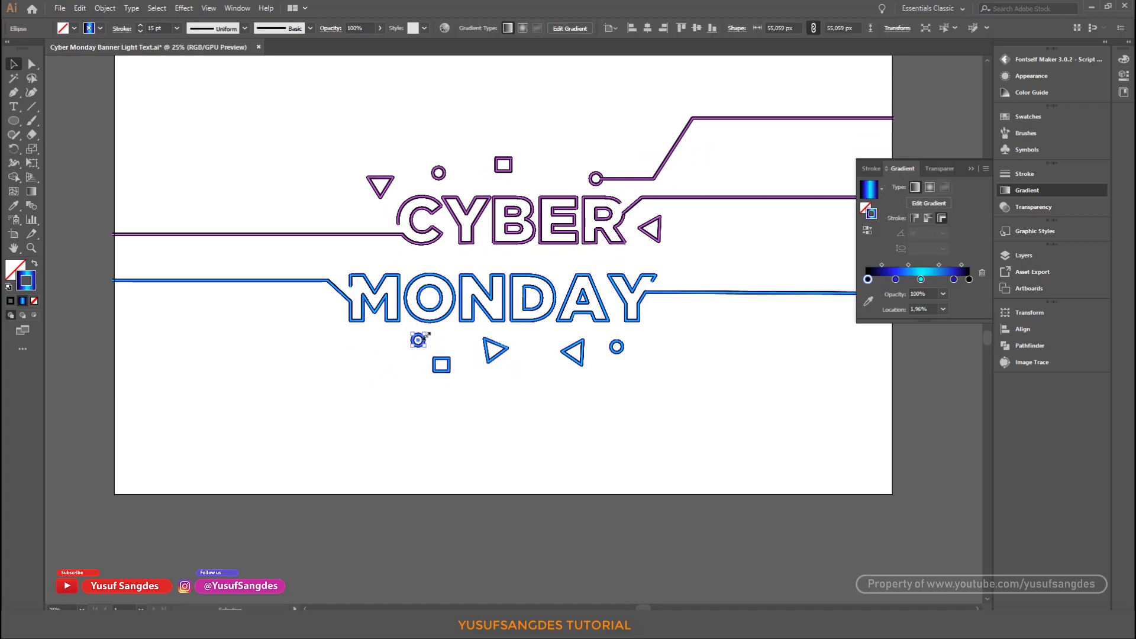
{"action": "left_click", "coordinate": [596, 178]}
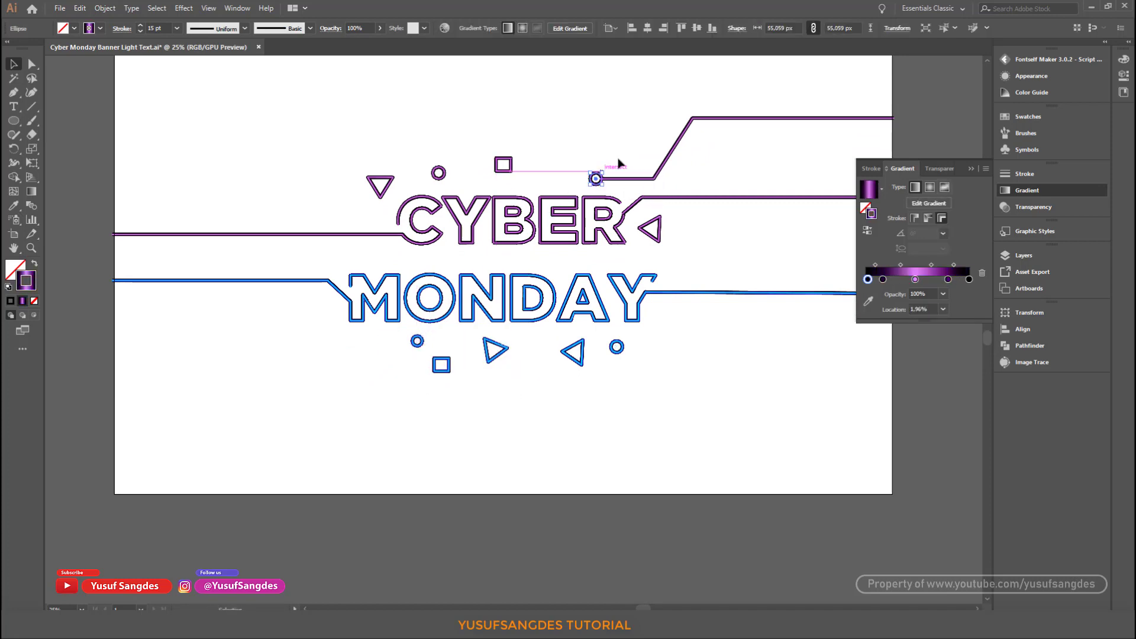
Draw an angled blue connecting line with the Pen tool from the artboard's left edge to the circle below MONDAY.
{"action": "left_click", "coordinate": [278, 282]}
{"action": "key", "text": "p"}
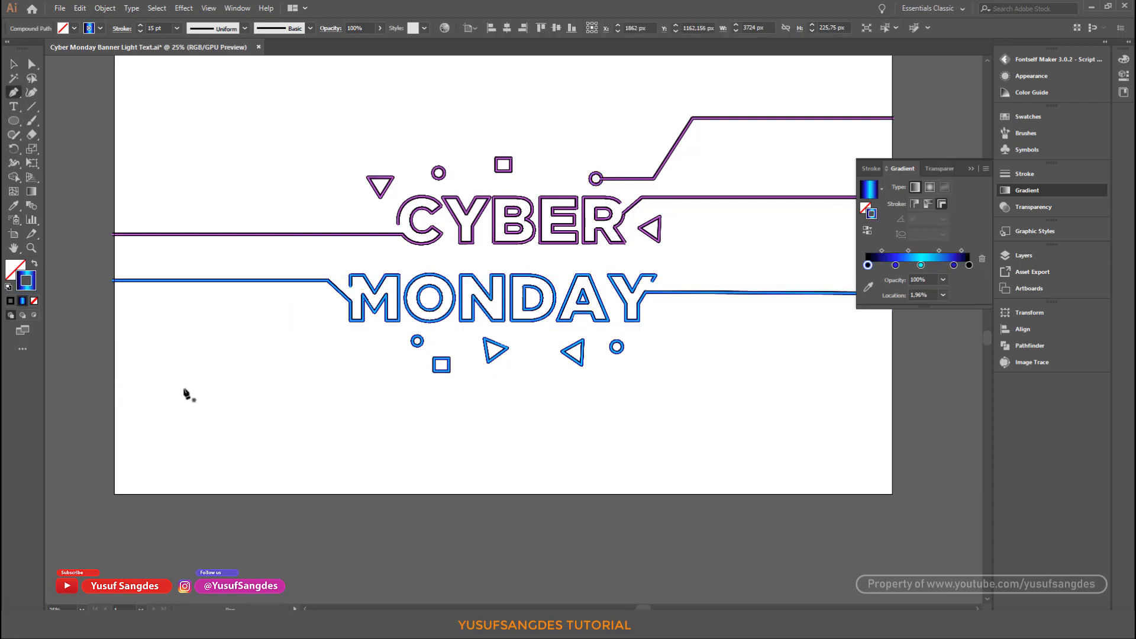
{"action": "left_click", "coordinate": [114, 389]}
{"action": "left_click", "coordinate": [285, 389]}
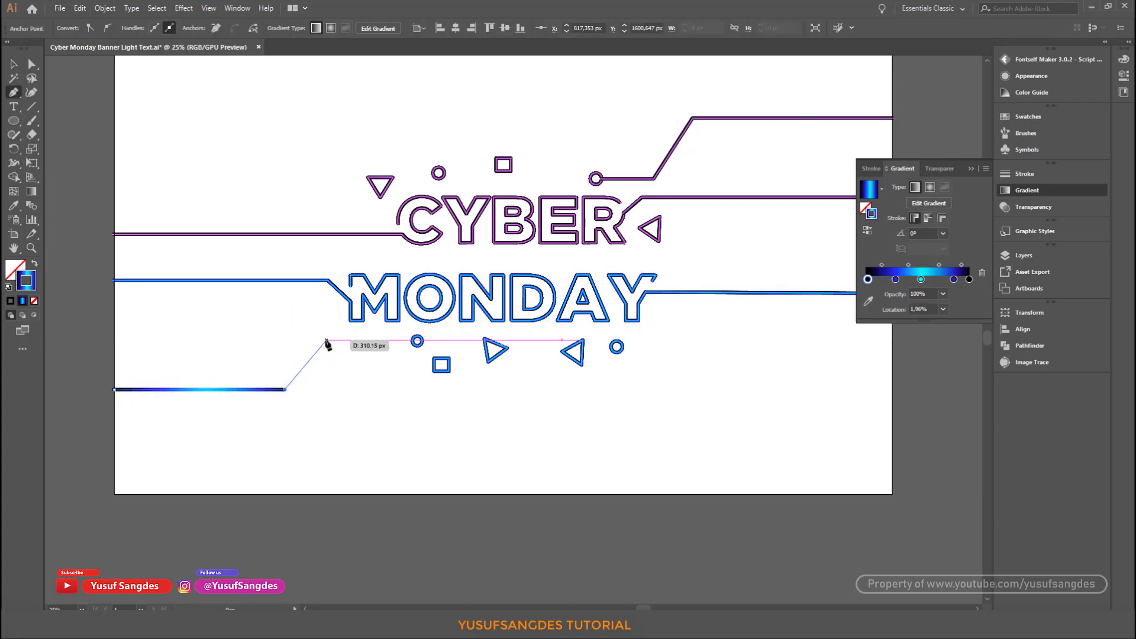
{"action": "left_click", "coordinate": [323, 341]}
{"action": "left_click", "coordinate": [417, 341]}
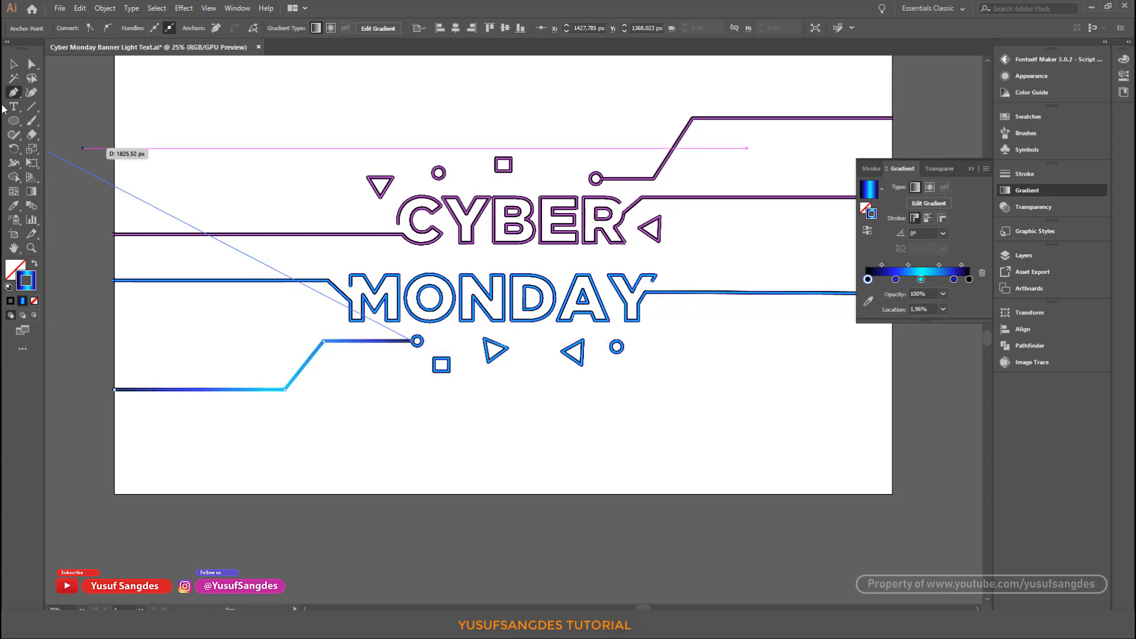
Apply the blue gradient across the stroke of the angled line below MONDAY and deselect it.
{"action": "key", "text": "v"}
{"action": "left_click", "coordinate": [944, 218]}
{"action": "left_click", "coordinate": [687, 436]}
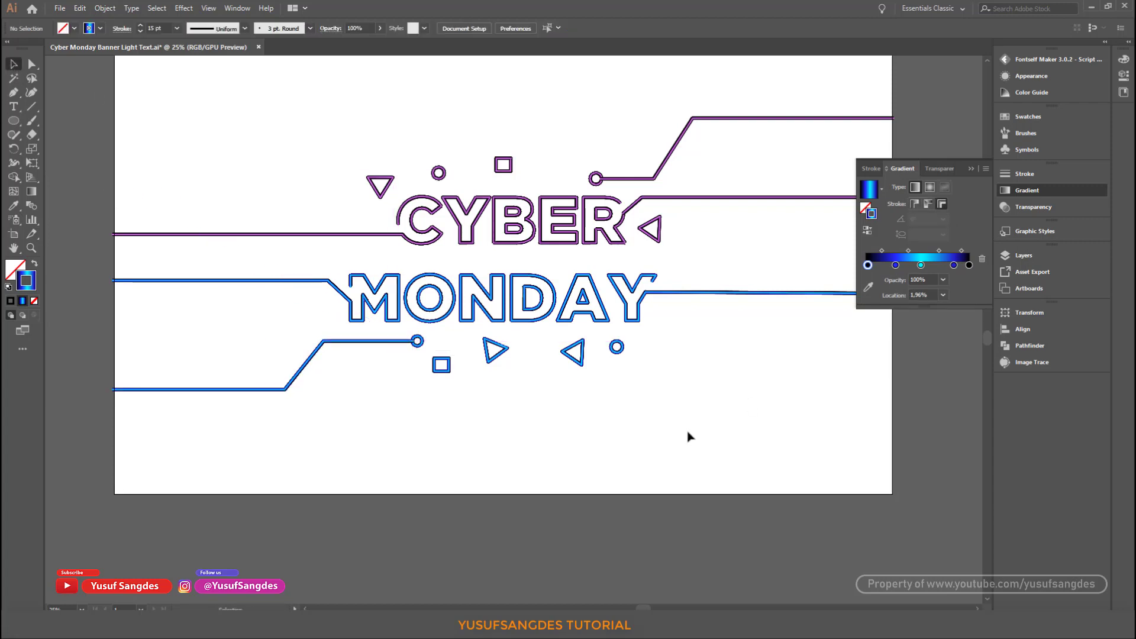
Move the right-pointing triangle below MONDAY farther down and nudge the left-pointing one slightly down and right.
{"action": "left_click_drag", "start_coordinate": [502, 355], "coordinate": [489, 383]}
{"action": "left_click_drag", "start_coordinate": [574, 360], "coordinate": [580, 365]}
{"action": "left_click", "coordinate": [652, 396]}
Place purple and blue circle copies and smaller copies of a purple and a blue triangle in the gap between CYBER and MONDAY.
{"action": "left_click_drag", "start_coordinate": [438, 179], "coordinate": [374, 261]}
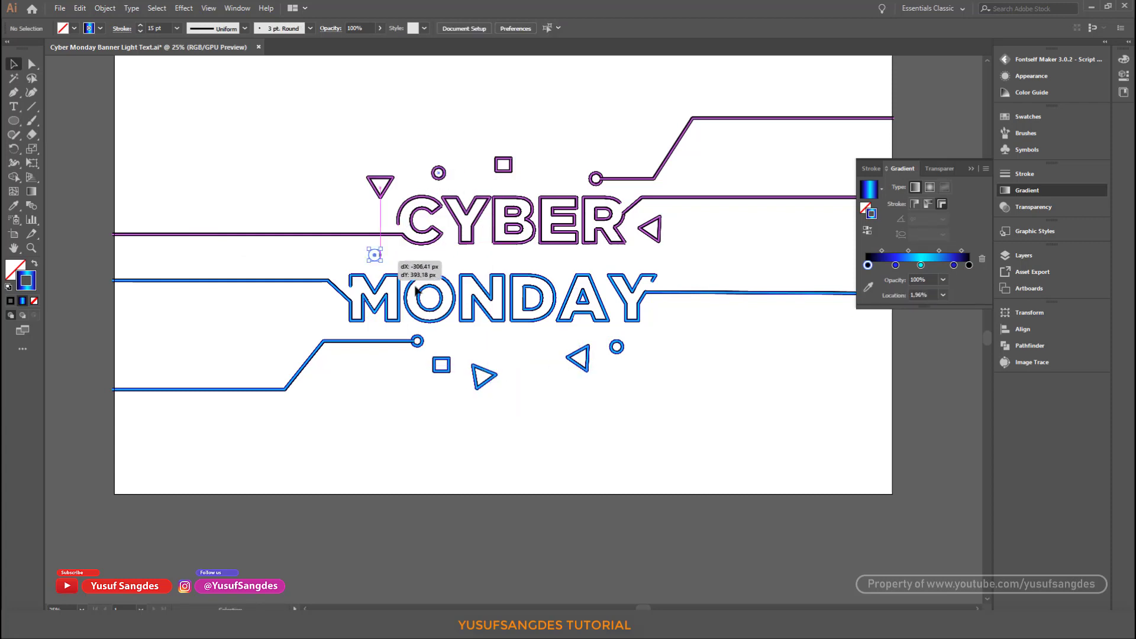
{"action": "left_click_drag", "start_coordinate": [614, 352], "coordinate": [557, 265]}
{"action": "left_click_drag", "start_coordinate": [659, 227], "coordinate": [453, 255]}
{"action": "left_click_drag", "start_coordinate": [484, 373], "coordinate": [538, 255]}
{"action": "left_click", "coordinate": [541, 410]}
{"action": "left_click", "coordinate": [453, 259]}
{"action": "left_click_drag", "start_coordinate": [455, 242], "coordinate": [450, 248]}
{"action": "left_click_drag", "start_coordinate": [787, 251], "coordinate": [756, 308]}
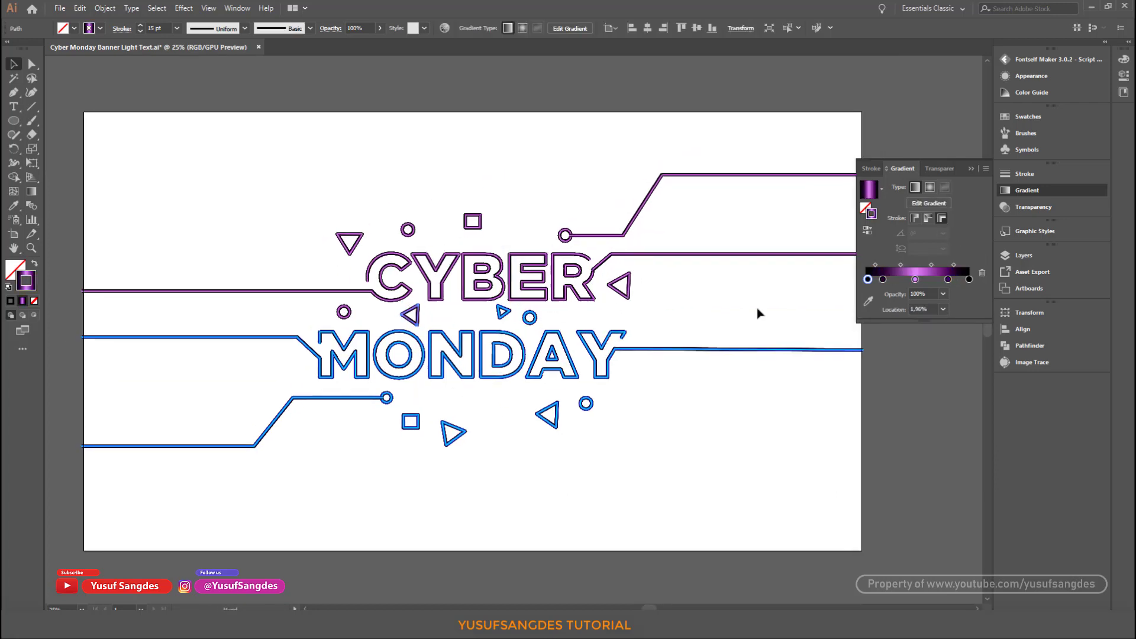
Add the point text "50% OFF" in Gotham Black on the empty area above CYBER.
{"action": "left_click", "coordinate": [756, 308]}
{"action": "left_click", "coordinate": [971, 171]}
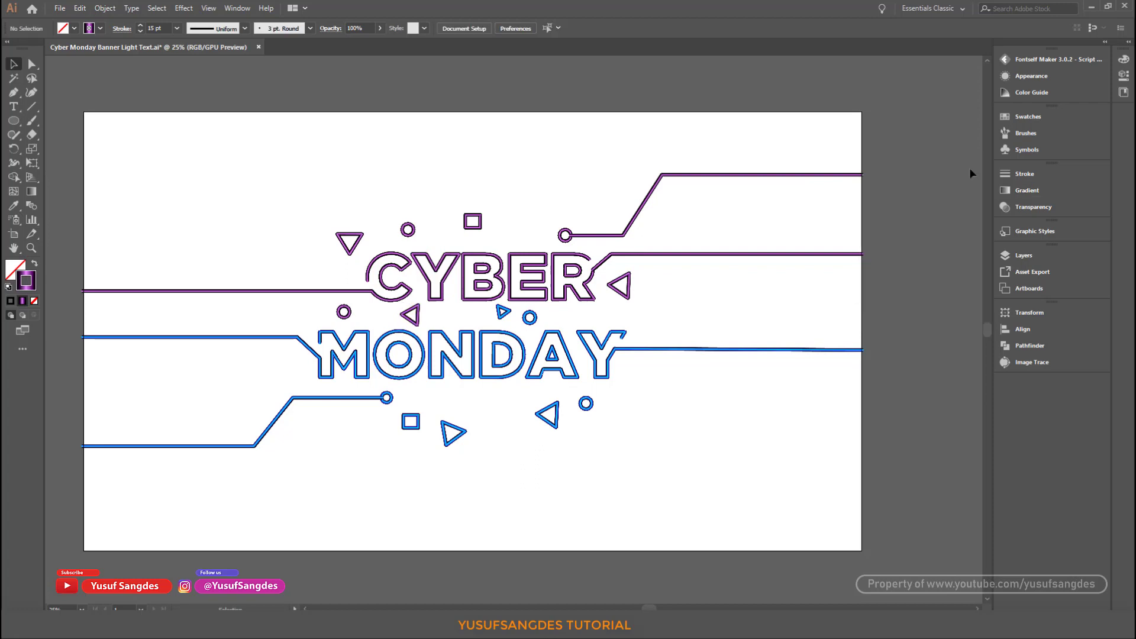
{"action": "left_click", "coordinate": [10, 108]}
{"action": "left_click", "coordinate": [286, 168]}
{"action": "key", "text": "Escape"}
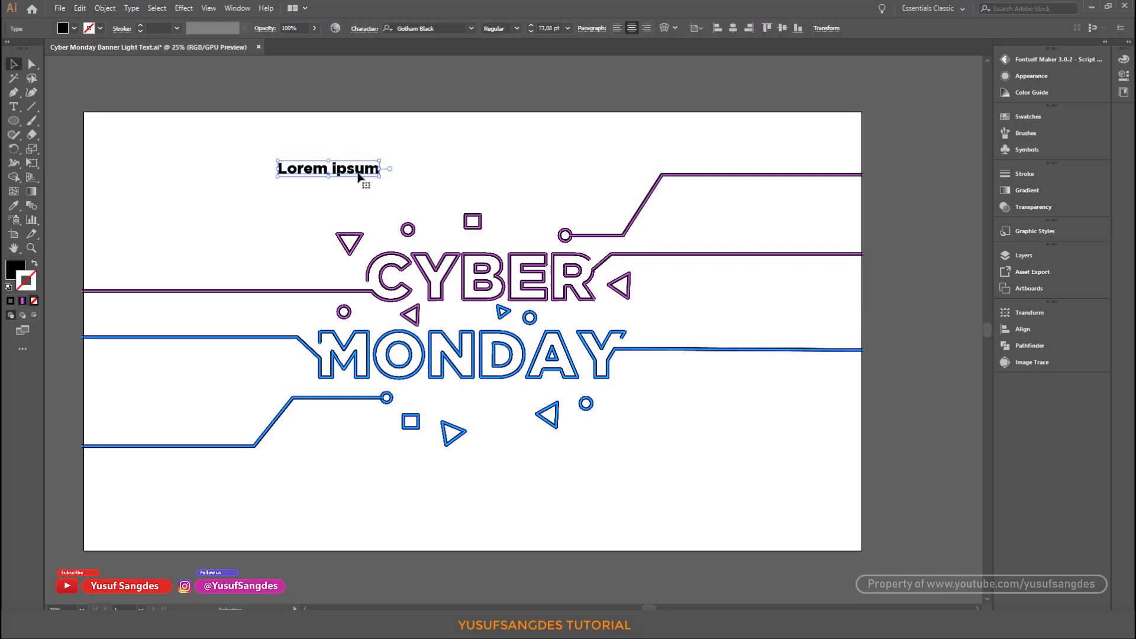
{"action": "double_click", "coordinate": [358, 176]}
{"action": "key", "text": "ctrl+a"}
{"action": "type", "text": "50%"}
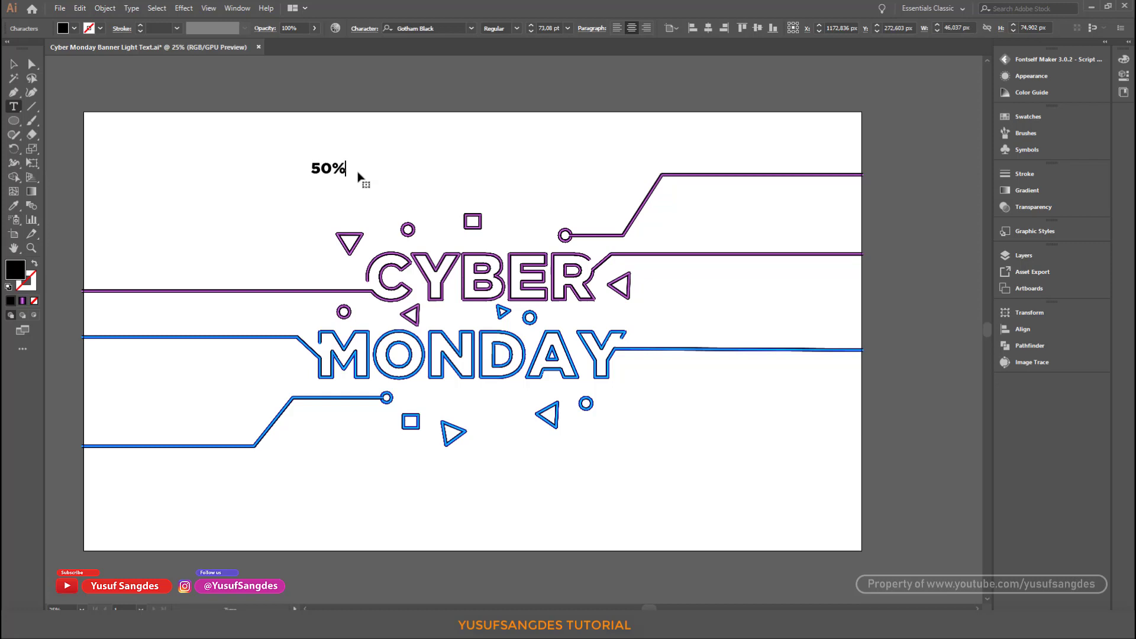
{"action": "type", "text": " OFF"}
Move the 50% OFF text to just below MONDAY and enlarge it to about 122 pt.
{"action": "left_click", "coordinate": [14, 65]}
{"action": "left_click_drag", "start_coordinate": [367, 170], "coordinate": [529, 402]}
{"action": "key", "text": "ctrl+plus"}
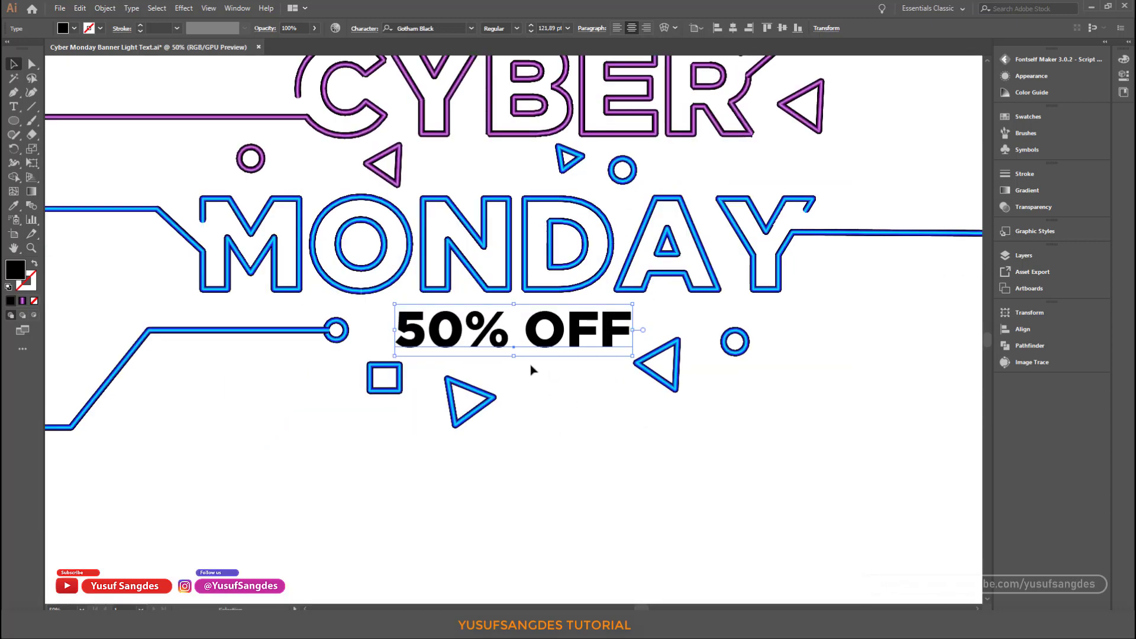
Convert the 50% OFF text to outlines and combine the letters into a compound path.
{"action": "scroll", "coordinate": [481, 362], "scroll_direction": "up", "scroll_amount": 1}
{"action": "left_click", "coordinate": [131, 8]}
{"action": "left_click", "coordinate": [166, 216]}
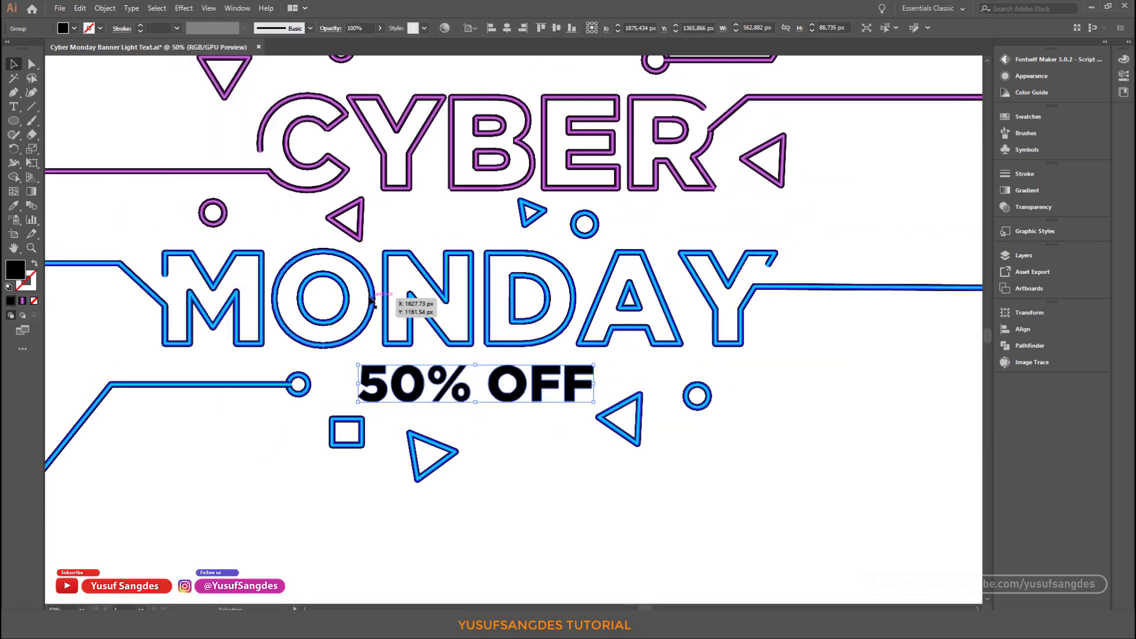
{"action": "left_click", "coordinate": [106, 8]}
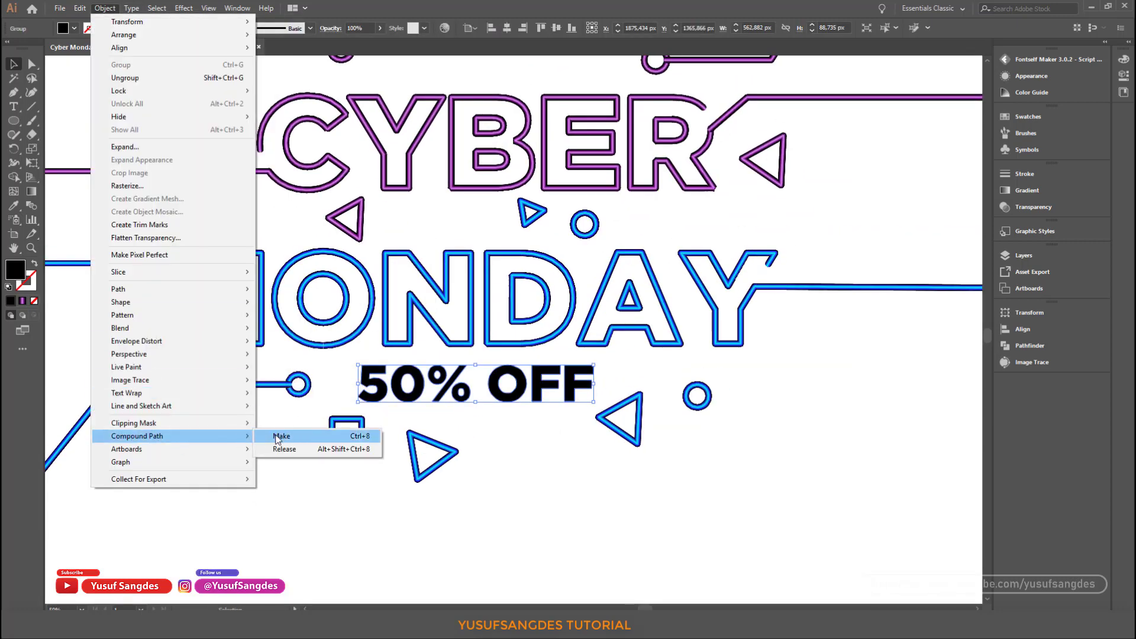
{"action": "left_click", "coordinate": [355, 439]}
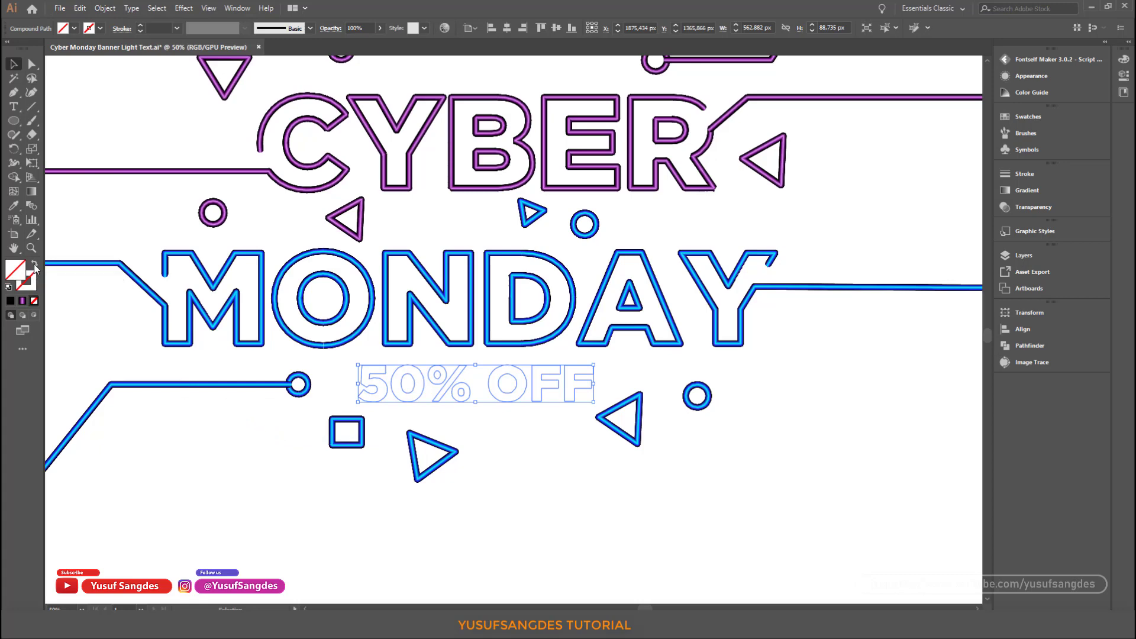
Remove the 50% OFF fill, sample MONDAY's blue gradient stroke onto it and apply the gradient across the stroke.
{"action": "left_click", "coordinate": [30, 281]}
{"action": "left_click", "coordinate": [15, 207]}
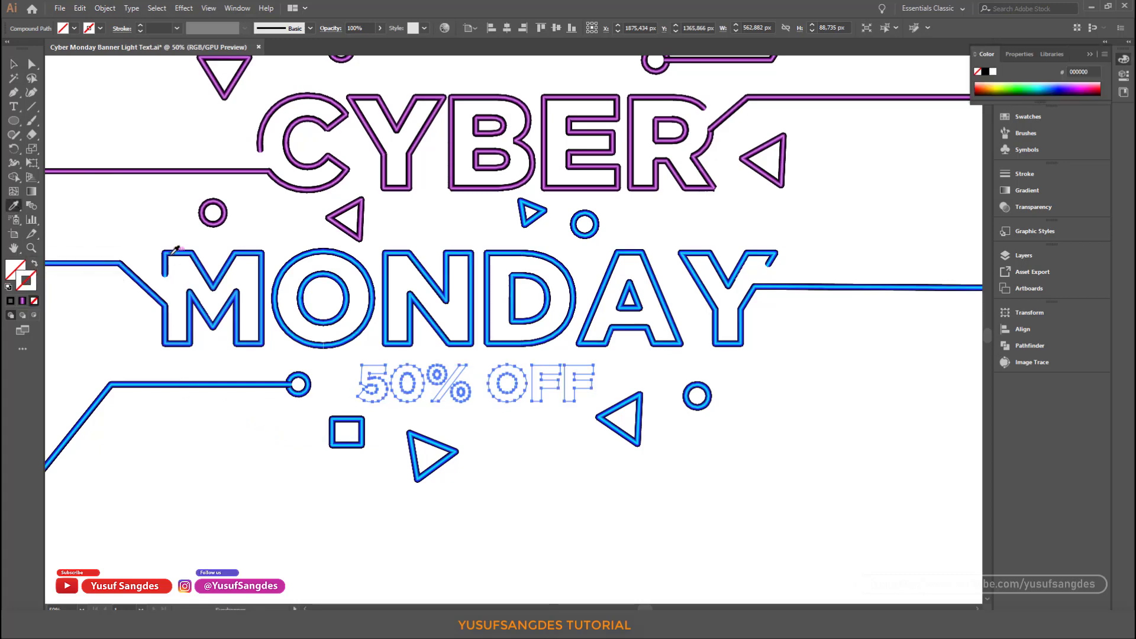
{"action": "left_click", "coordinate": [172, 253]}
{"action": "left_click", "coordinate": [15, 64]}
{"action": "left_click", "coordinate": [1022, 190]}
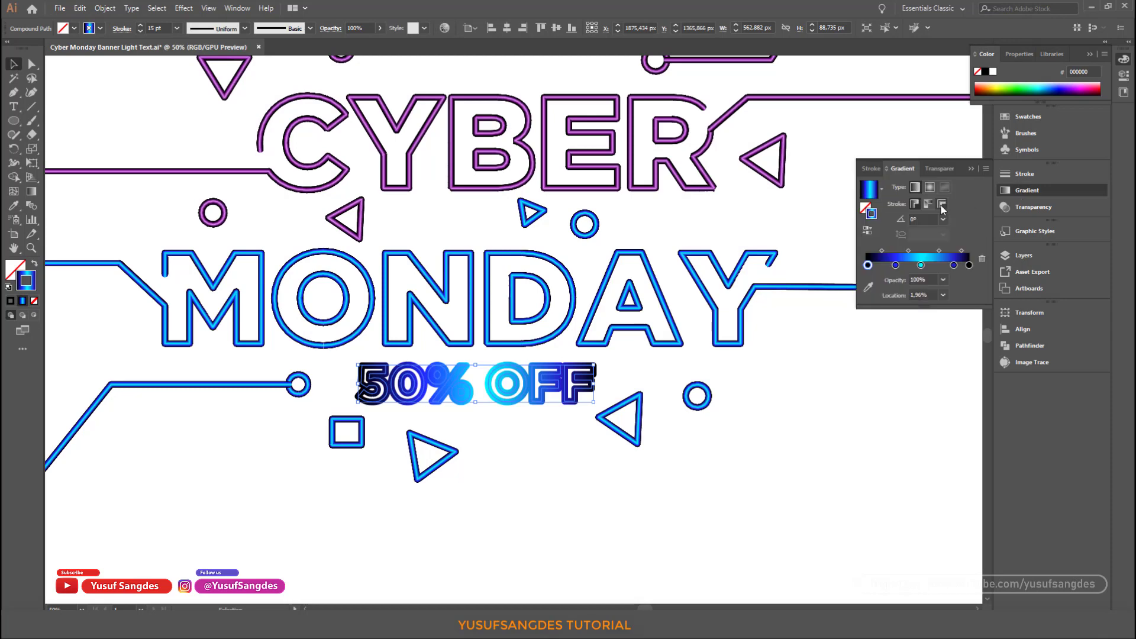
{"action": "left_click", "coordinate": [941, 205]}
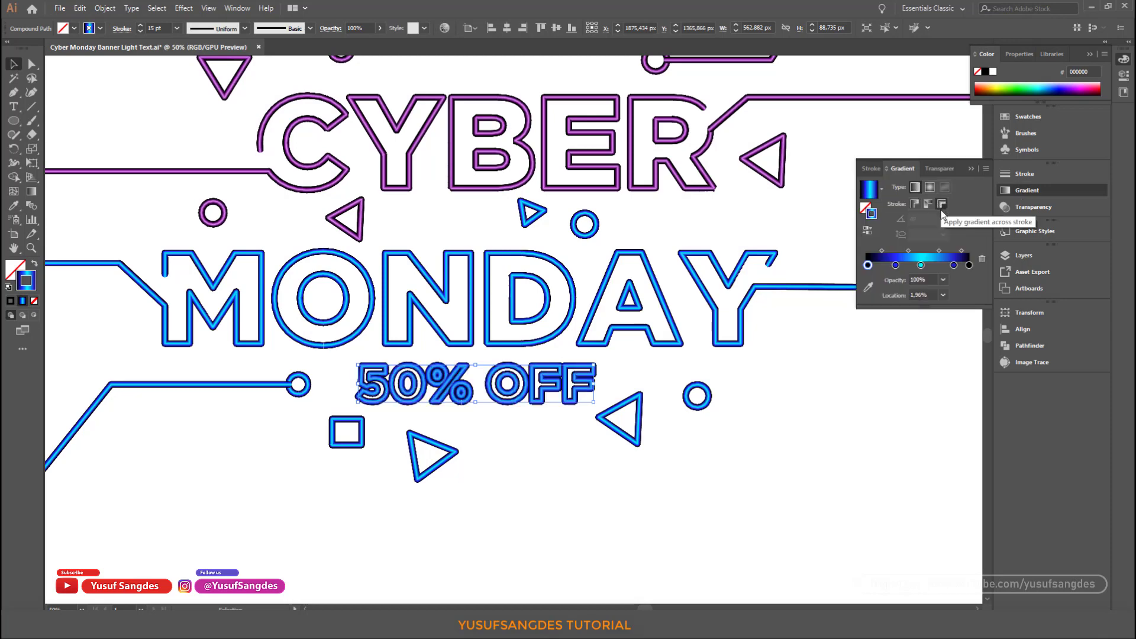
Replace the 50% OFF stroke with CYBER's purple gradient stroke using the Eyedropper.
{"action": "left_click", "coordinate": [14, 206]}
{"action": "left_click", "coordinate": [405, 178]}
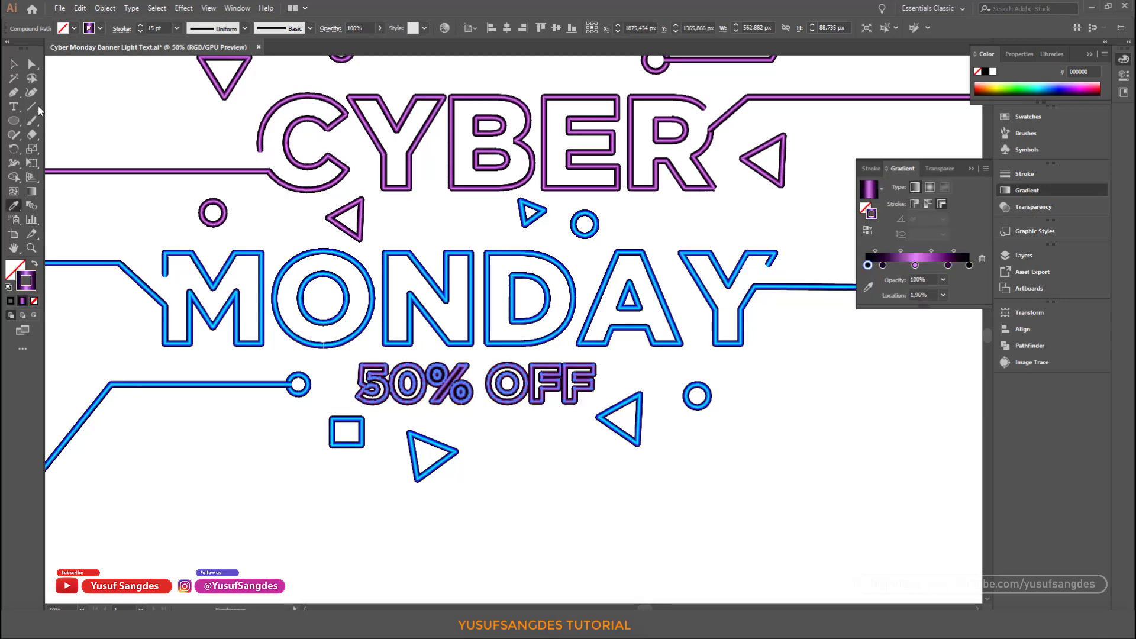
{"action": "key", "text": "v"}
Reduce the 50% OFF stroke weight to 12 pt and deselect the lettering.
{"action": "left_click", "coordinate": [1024, 174]}
{"action": "left_click", "coordinate": [901, 190]}
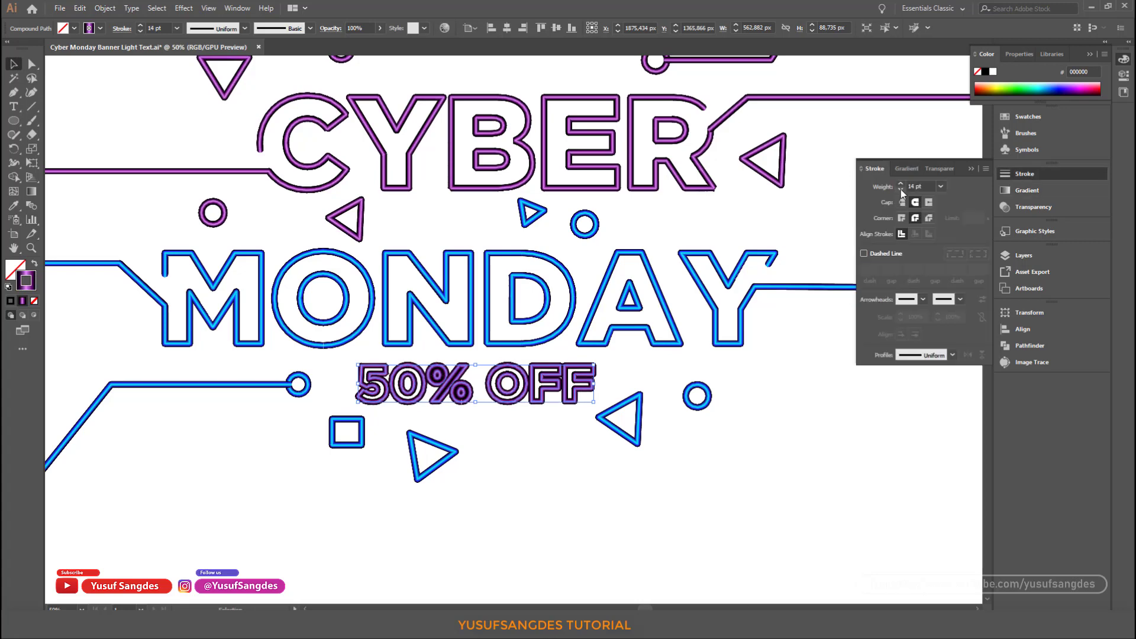
{"action": "left_click", "coordinate": [901, 189]}
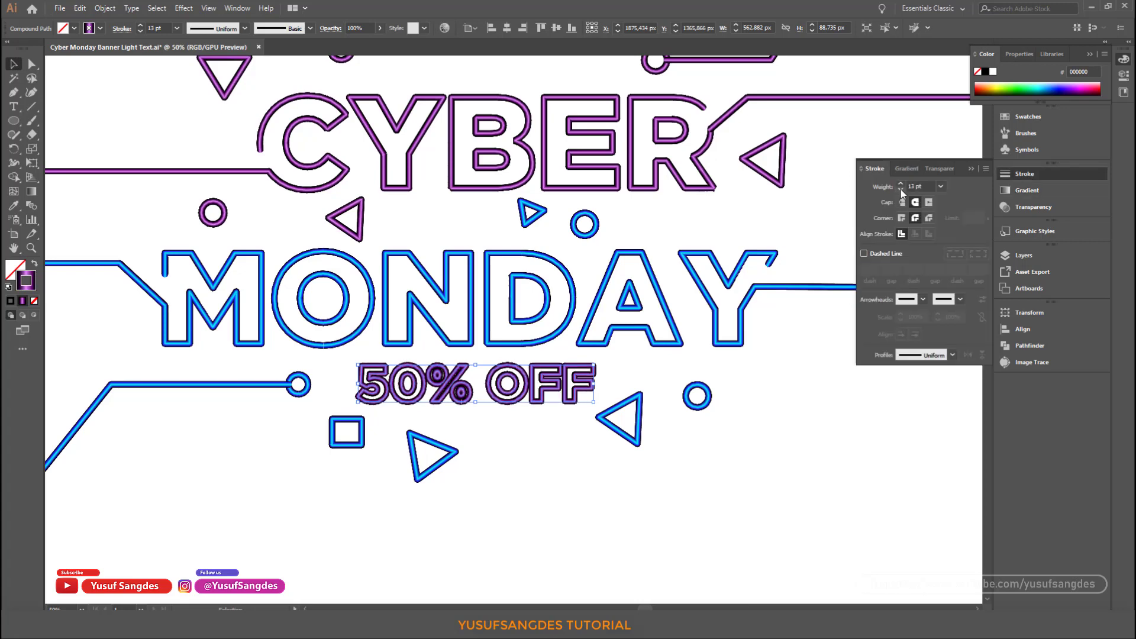
{"action": "left_click", "coordinate": [901, 189]}
{"action": "left_click", "coordinate": [792, 451]}
{"action": "key", "text": "ctrl+minus"}
{"action": "key", "text": "ctrl+minus"}
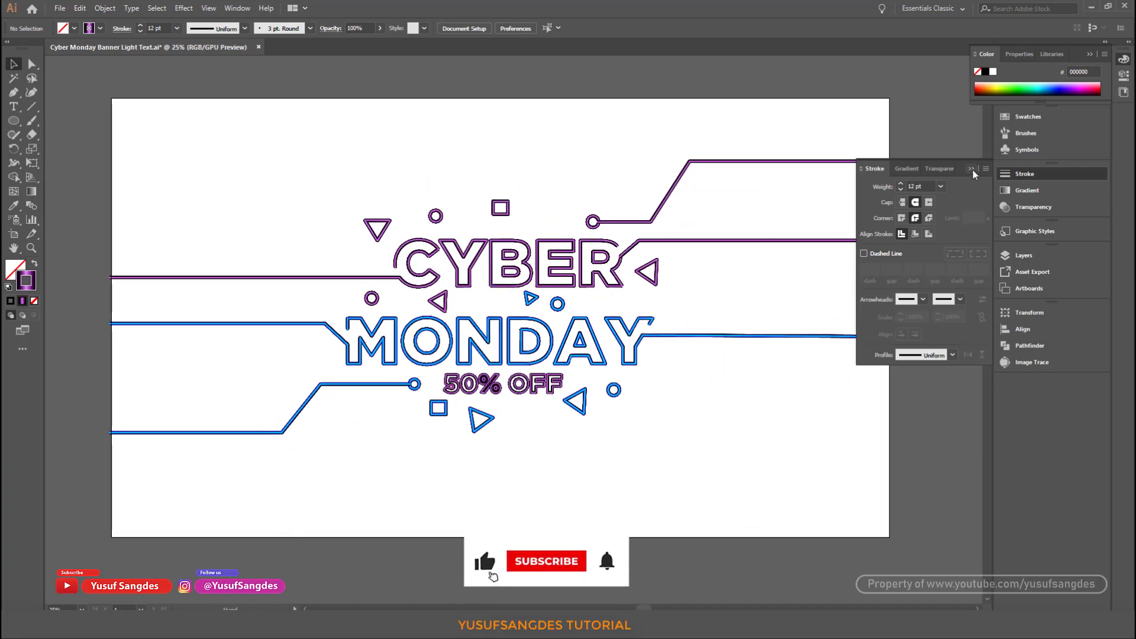
Rename the artwork layer Light Text, lock it, and add a layer named Background beneath it.
{"action": "left_click", "coordinate": [971, 168]}
{"action": "left_click", "coordinate": [1022, 192]}
{"action": "left_click", "coordinate": [1024, 194]}
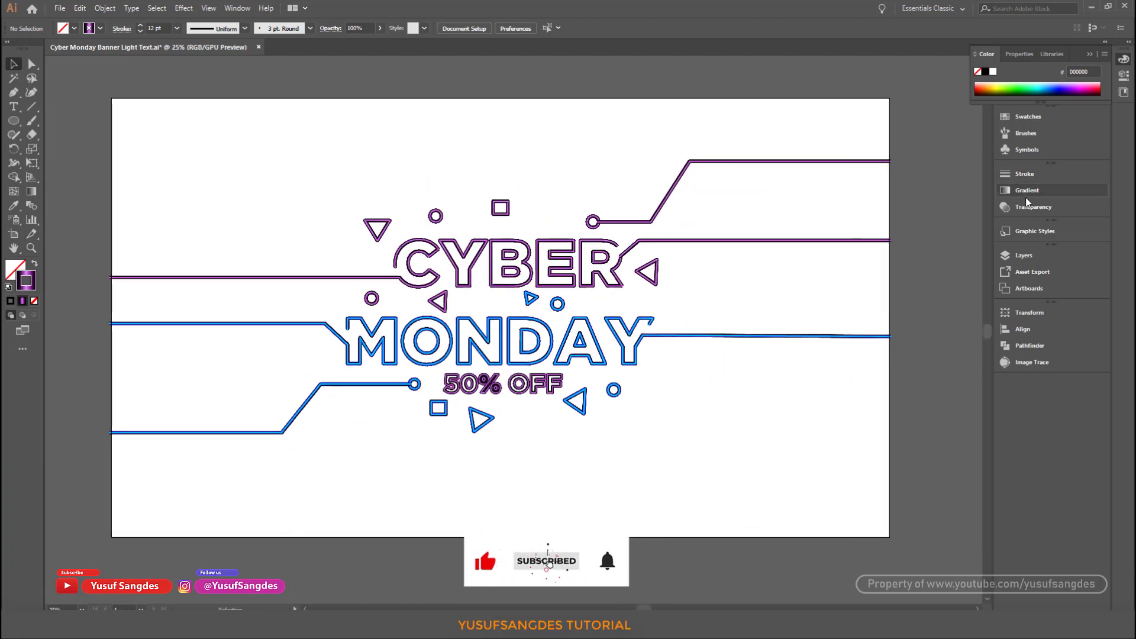
{"action": "left_click", "coordinate": [1022, 255]}
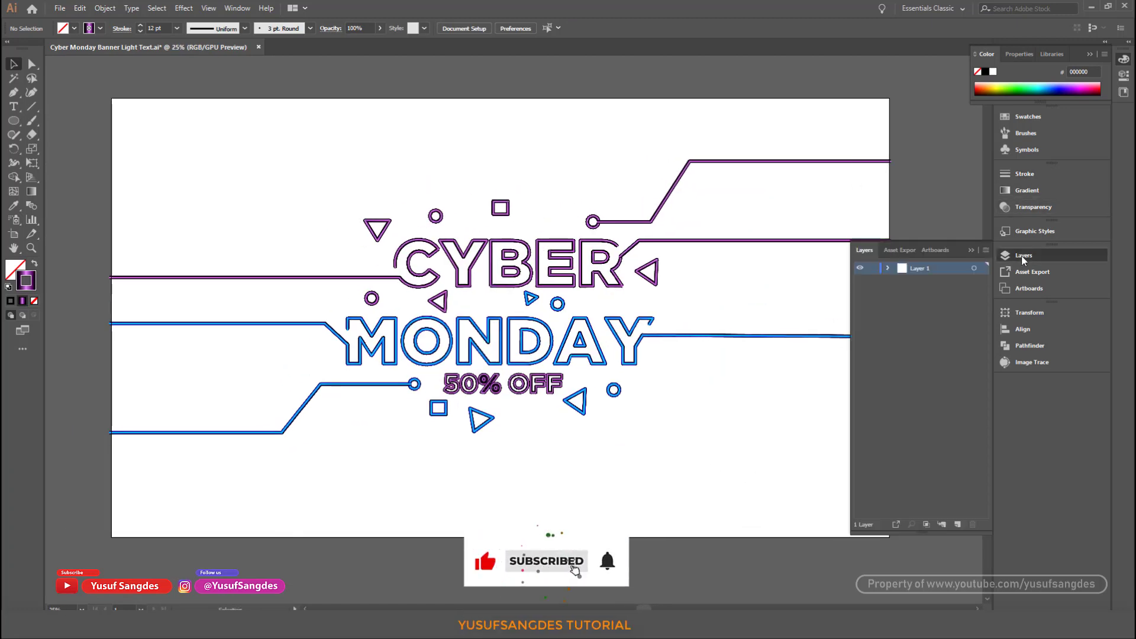
{"action": "double_click", "coordinate": [922, 269]}
{"action": "type", "text": "Light Text"}
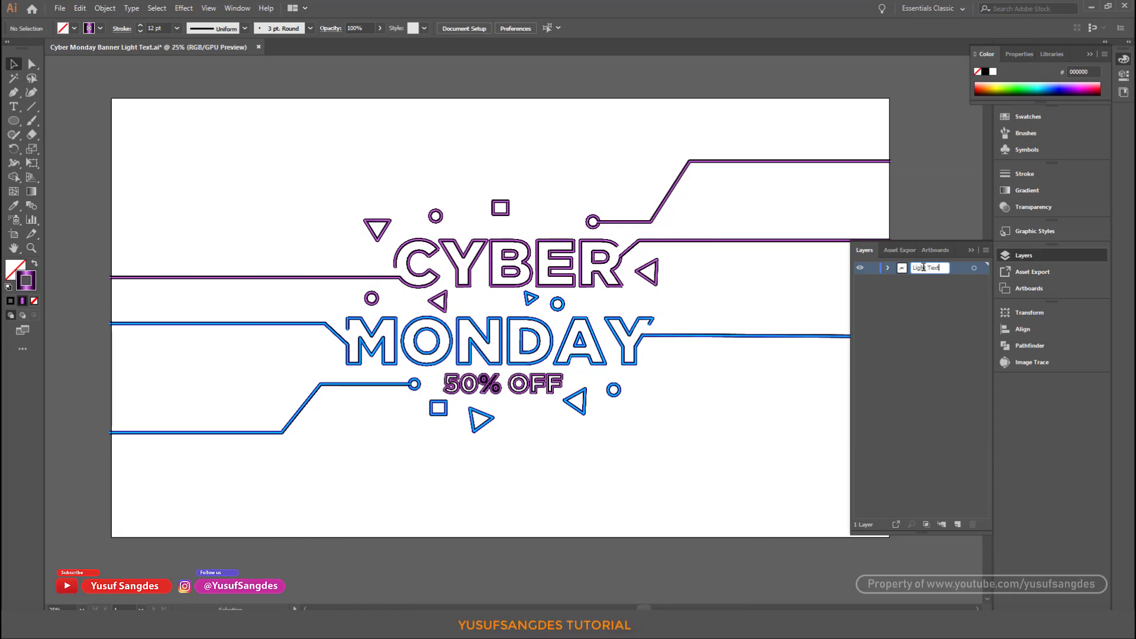
{"action": "left_click", "coordinate": [936, 333]}
{"action": "left_click", "coordinate": [1024, 256]}
Draw a 3724 by 2100 px rectangle covering the artboard and swap its stroke gradient to the fill.
{"action": "mouse_move", "coordinate": [13, 121]}
{"action": "left_mouse_down"}
{"action": "mouse_move", "coordinate": [138, 127]}
{"action": "mouse_move", "coordinate": [890, 537]}
{"action": "left_mouse_up"}
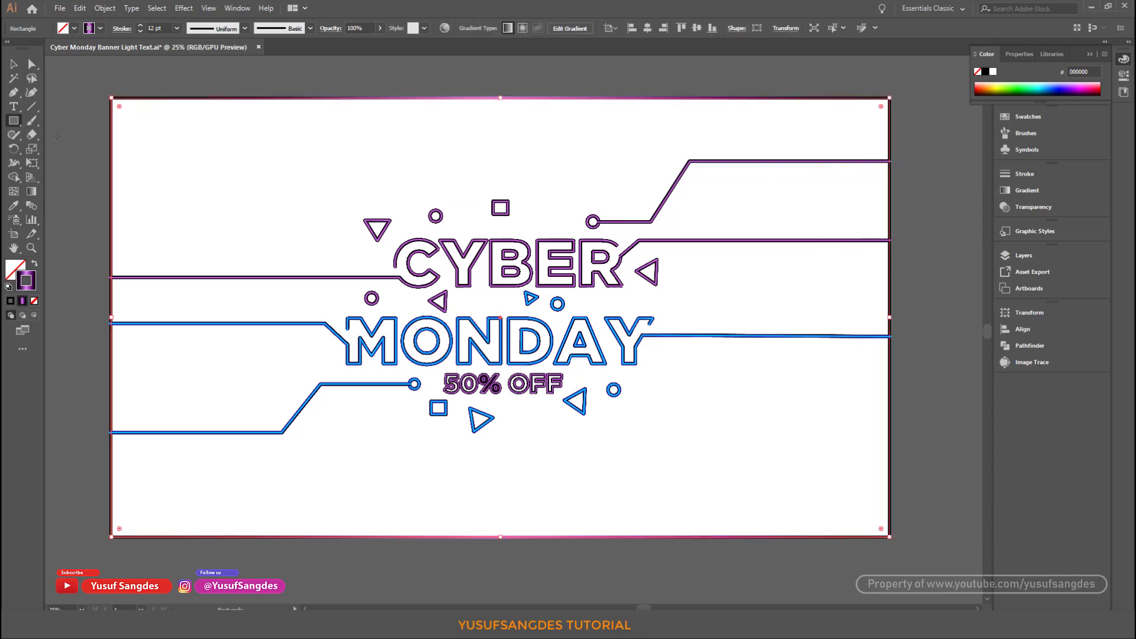
{"action": "key", "text": "v"}
{"action": "left_click", "coordinate": [34, 263]}
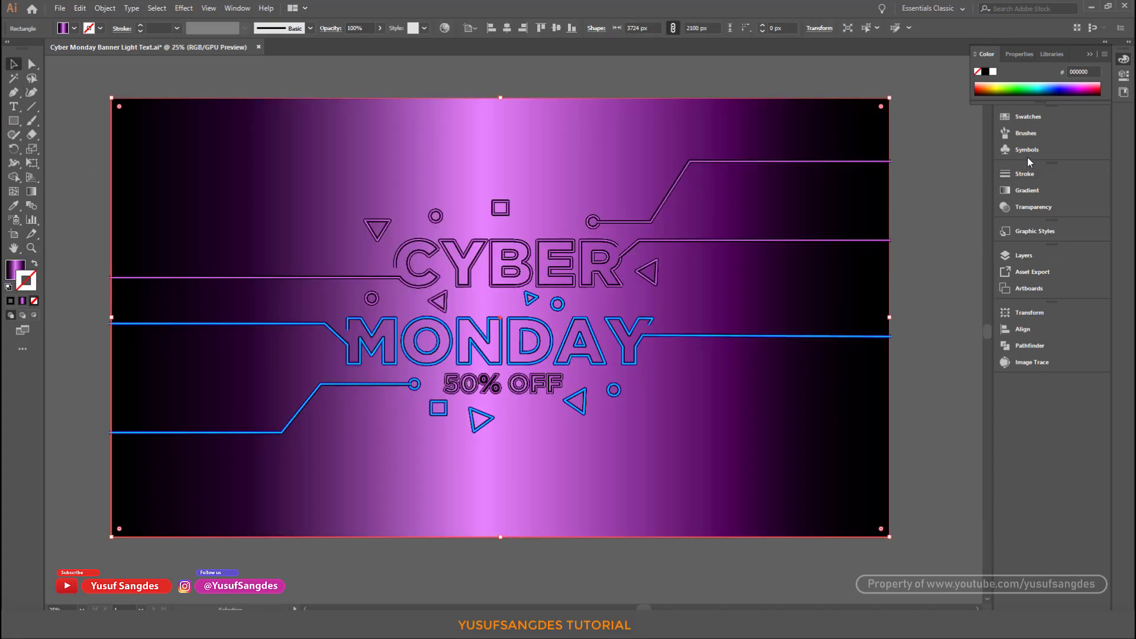
Fill the background rectangle with the dark purple radial swatch New Gradient Swatch 8 and leave its stroke empty.
{"action": "left_click", "coordinate": [1027, 189]}
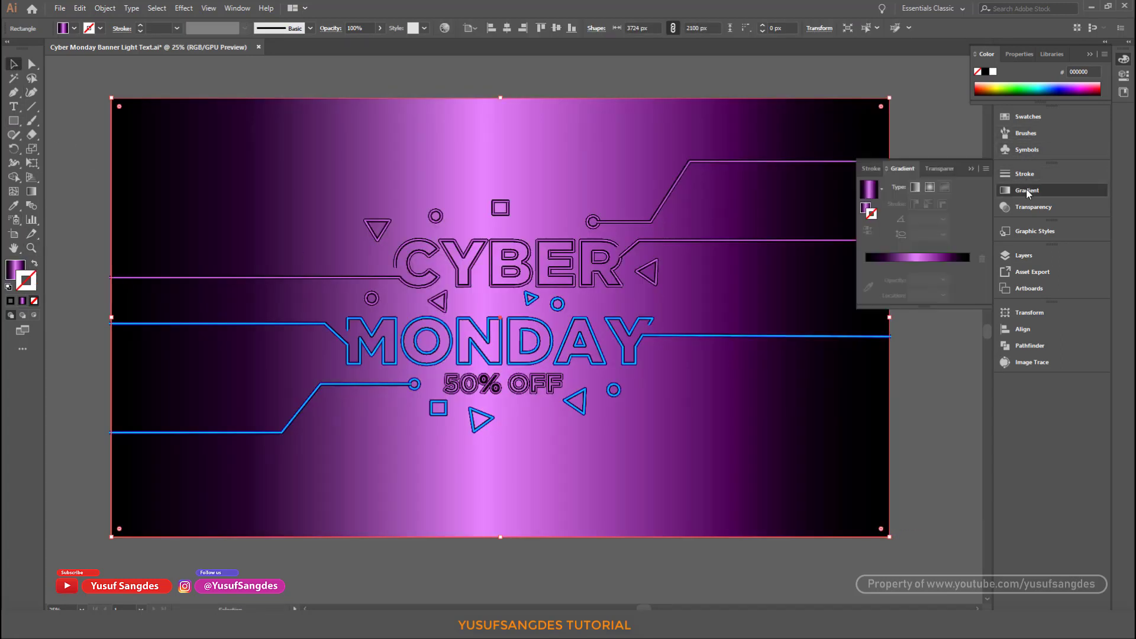
{"action": "left_click", "coordinate": [1026, 118]}
{"action": "left_click", "coordinate": [909, 174]}
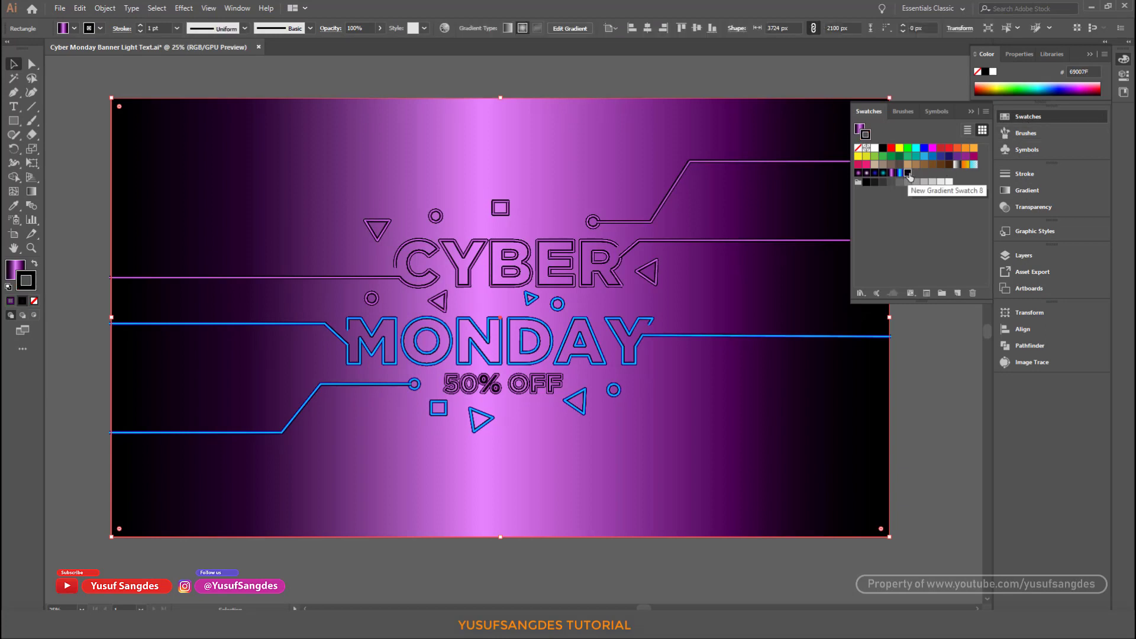
{"action": "key", "text": "slash"}
{"action": "left_click", "coordinate": [17, 269]}
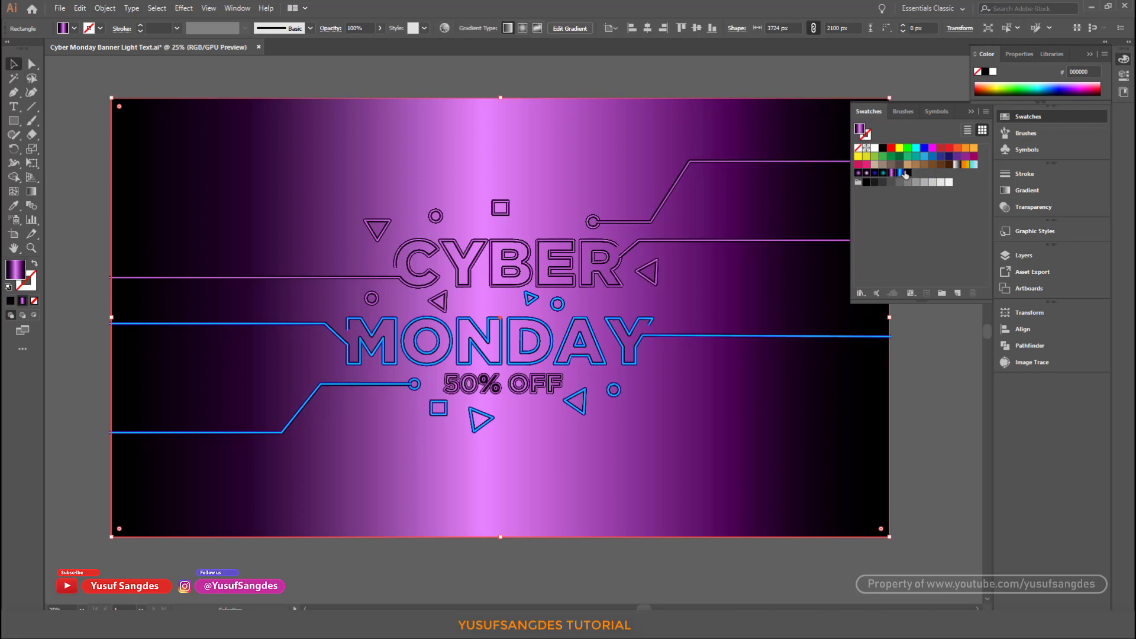
{"action": "left_click", "coordinate": [908, 173]}
Examine the colour values of the three stops in the background rectangle's radial gradient.
{"action": "left_click", "coordinate": [1021, 190]}
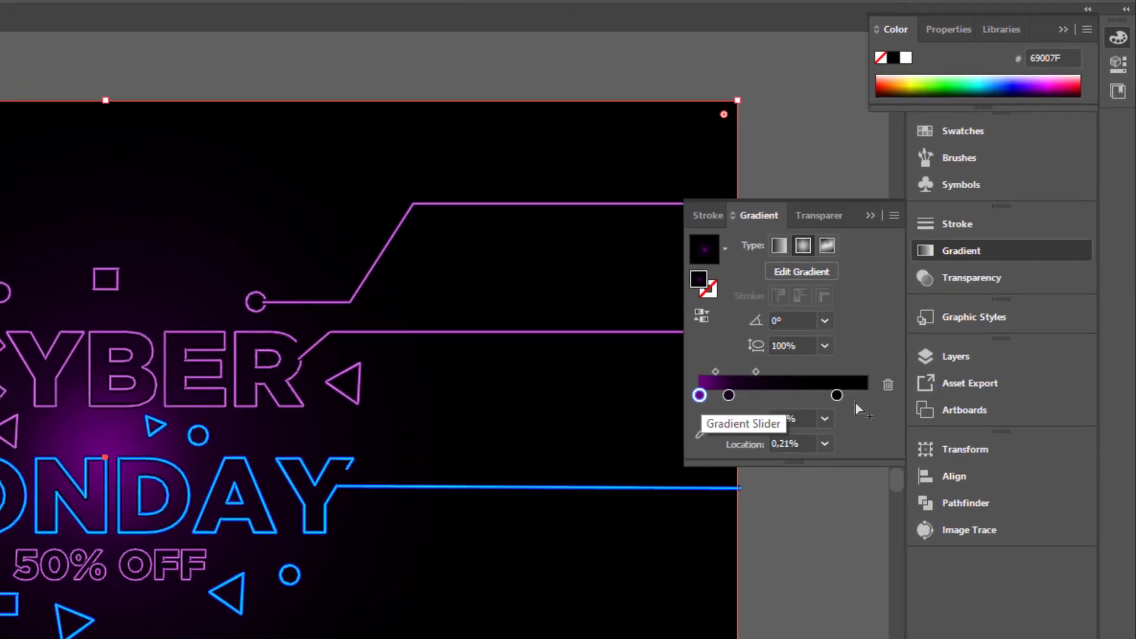
{"action": "double_click", "coordinate": [699, 395]}
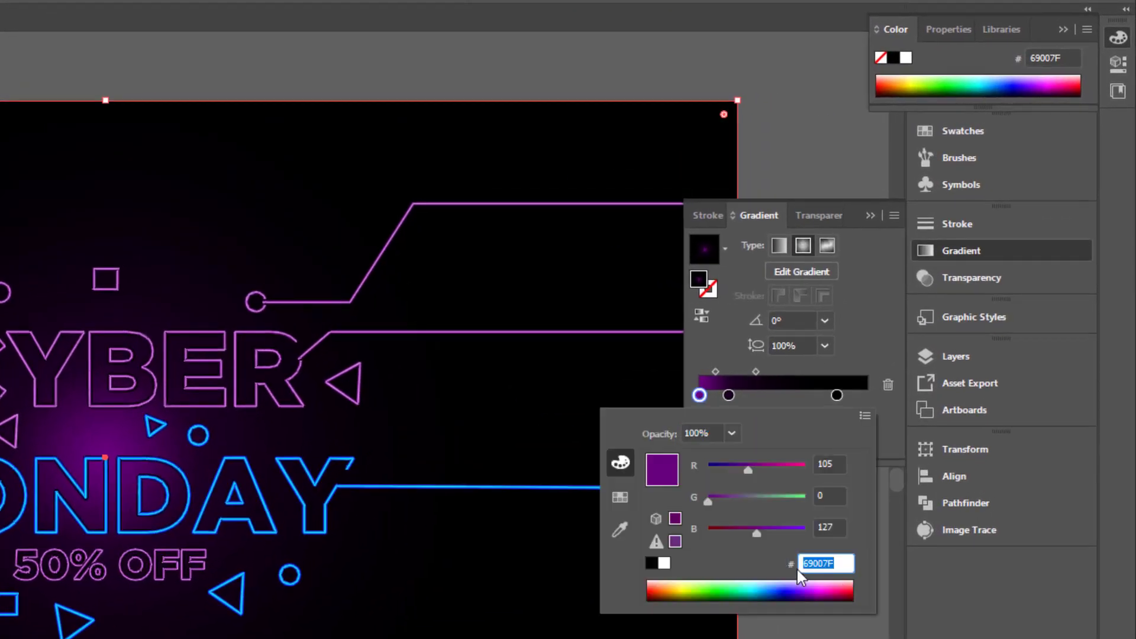
{"action": "double_click", "coordinate": [729, 395]}
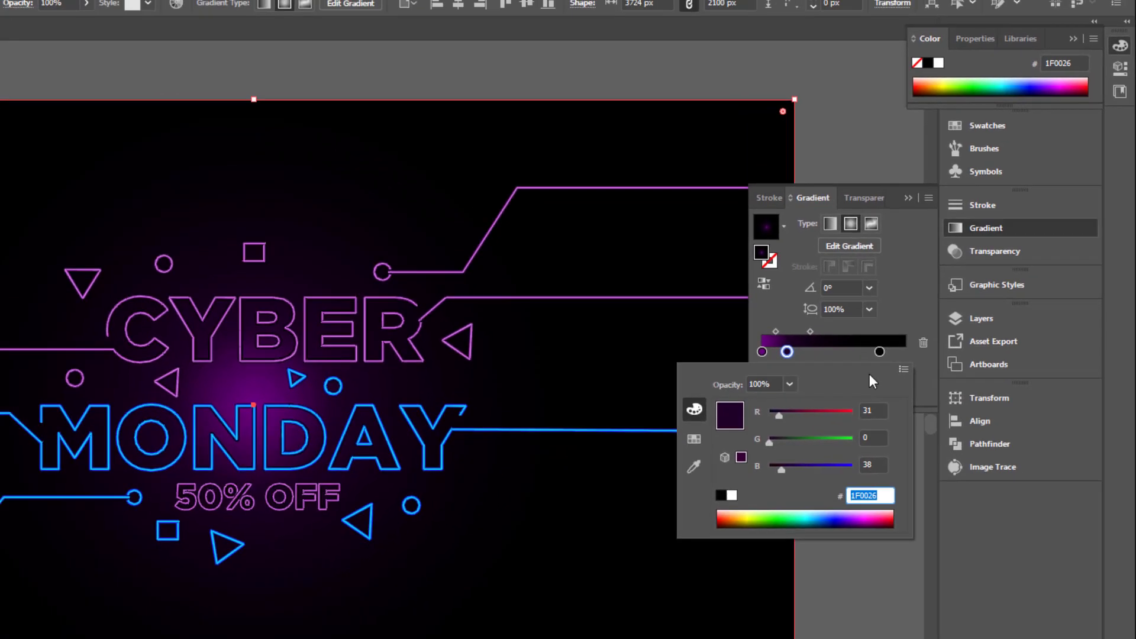
{"action": "left_click", "coordinate": [836, 395]}
{"action": "double_click", "coordinate": [949, 282]}
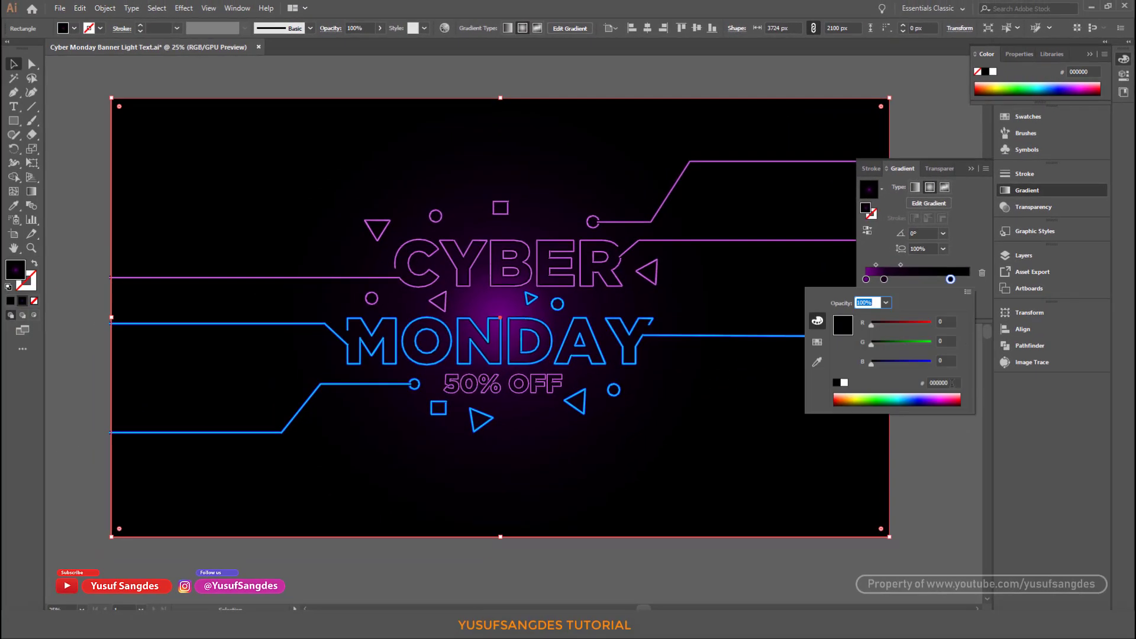
{"action": "left_click", "coordinate": [682, 451]}
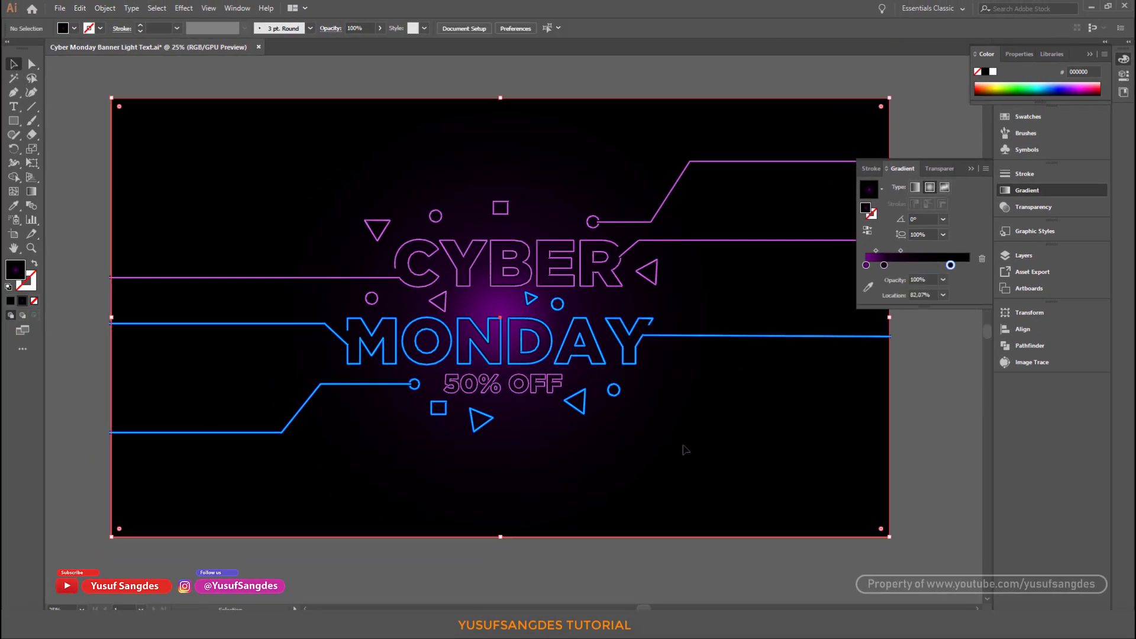
Widen the background's radial gradient with the Gradient tool until its radius passes the artboard's side edge, and deselect it.
{"action": "key", "text": "g"}
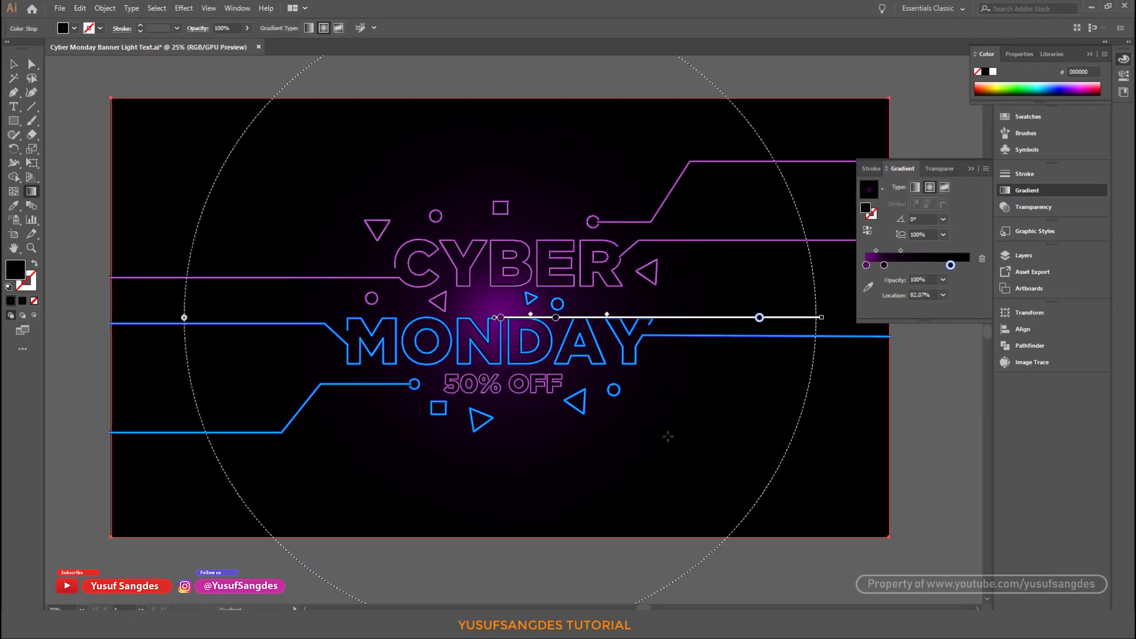
{"action": "left_click_drag", "start_coordinate": [826, 325], "coordinate": [931, 330]}
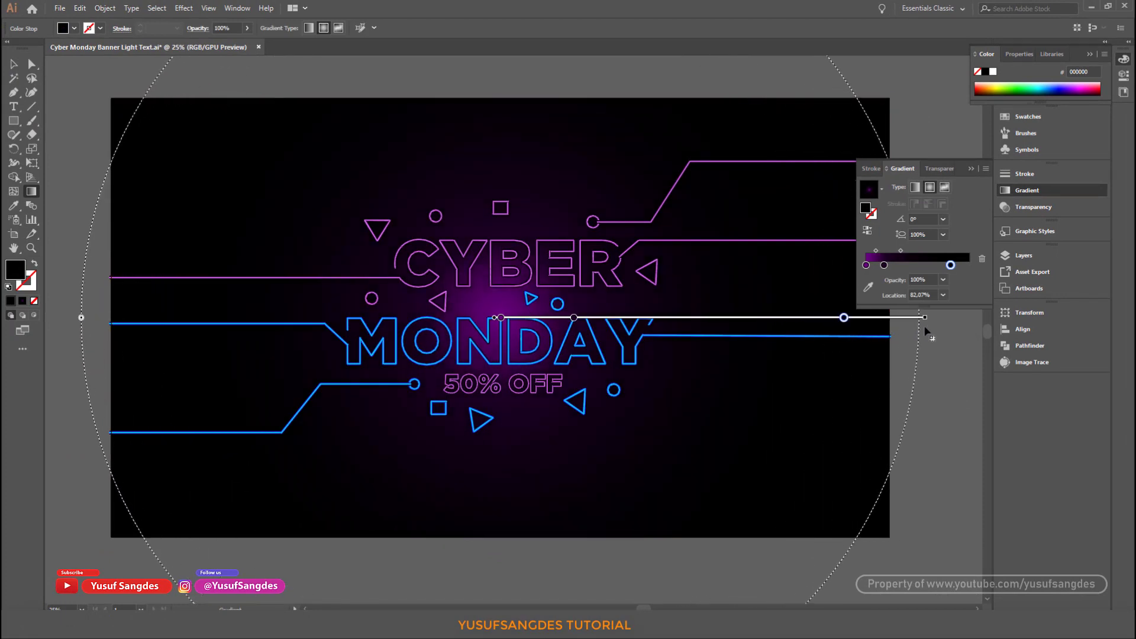
{"action": "left_click", "coordinate": [15, 65]}
{"action": "left_click", "coordinate": [63, 84]}
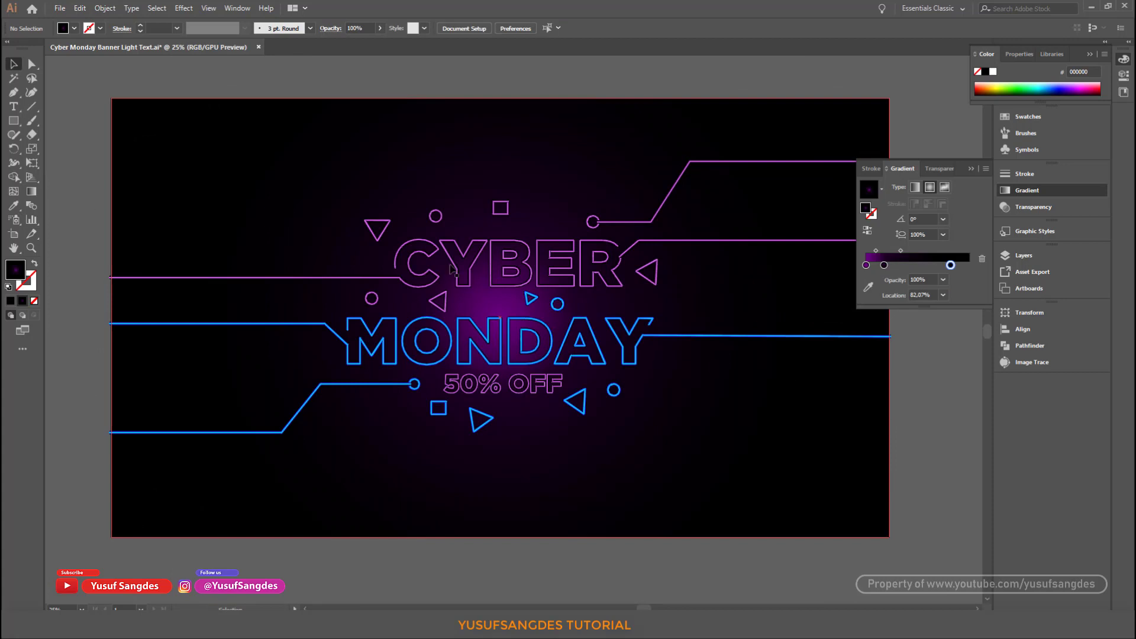
Set the blend mode of all artwork on the Light Text layer to Screen and deselect it.
{"action": "left_click_drag", "start_coordinate": [437, 192], "coordinate": [409, 199]}
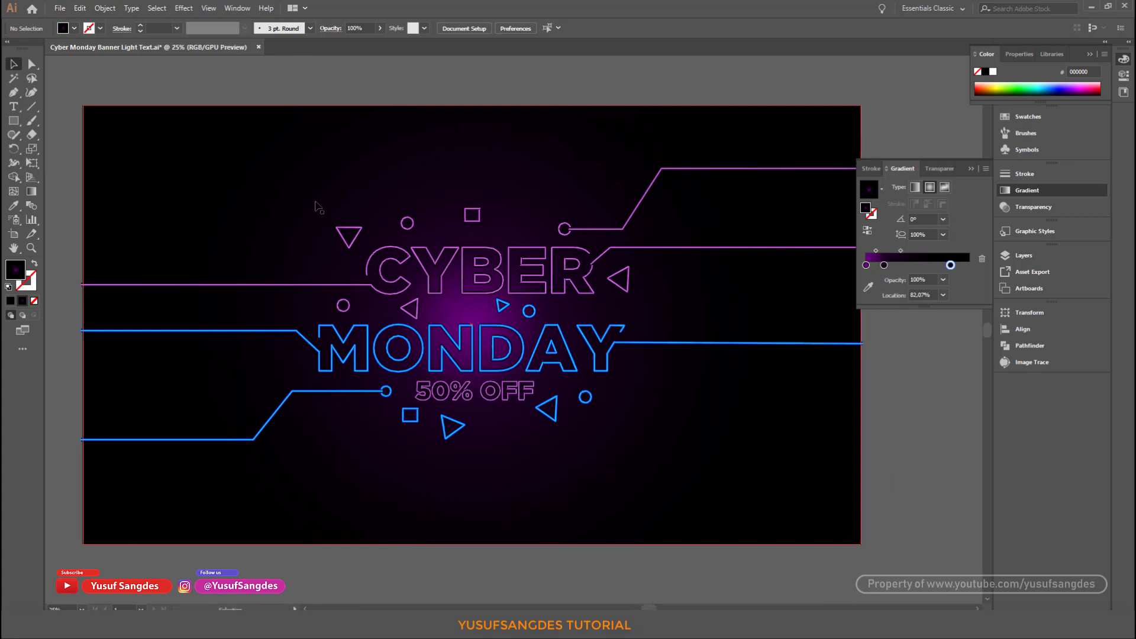
{"action": "left_click_drag", "start_coordinate": [115, 169], "coordinate": [181, 160]}
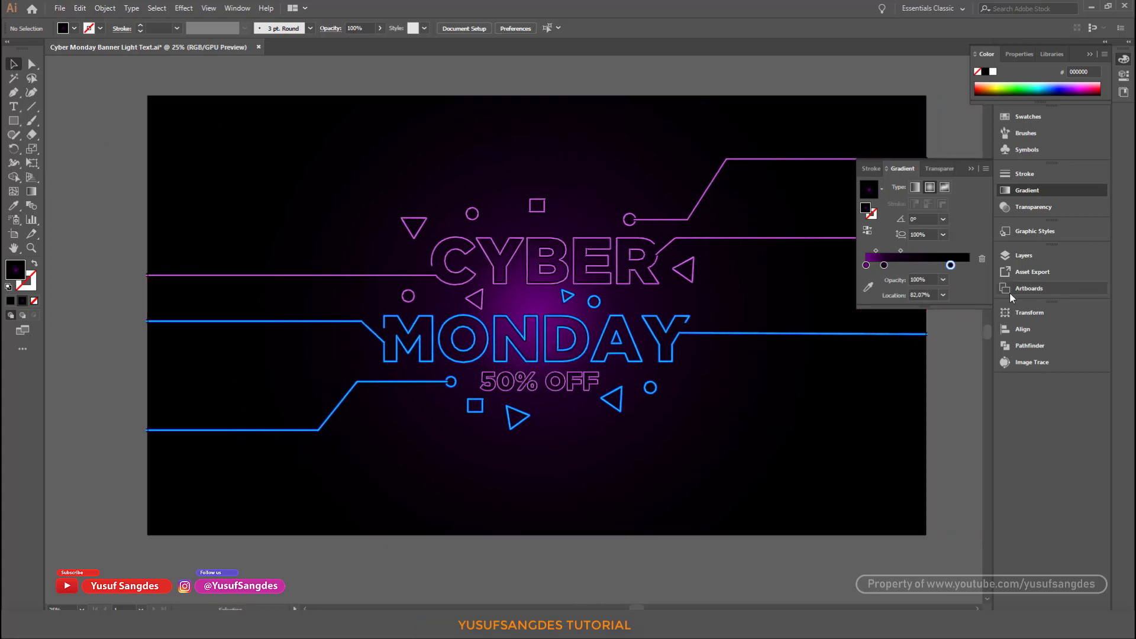
{"action": "left_click", "coordinate": [1024, 256]}
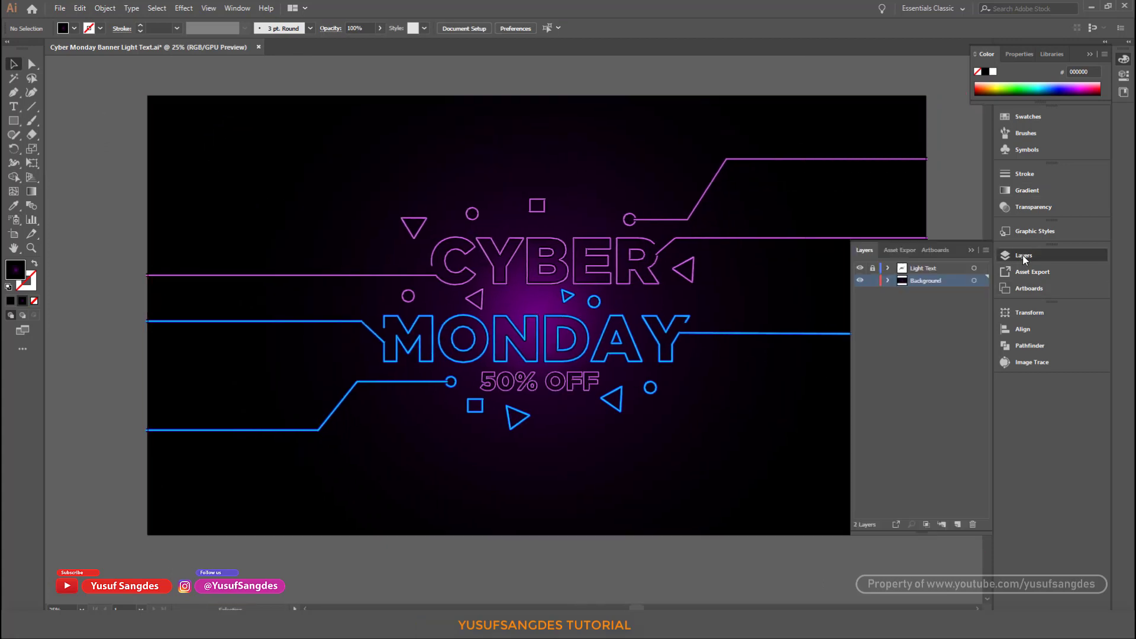
{"action": "left_click", "coordinate": [974, 268]}
{"action": "left_click", "coordinate": [1030, 193]}
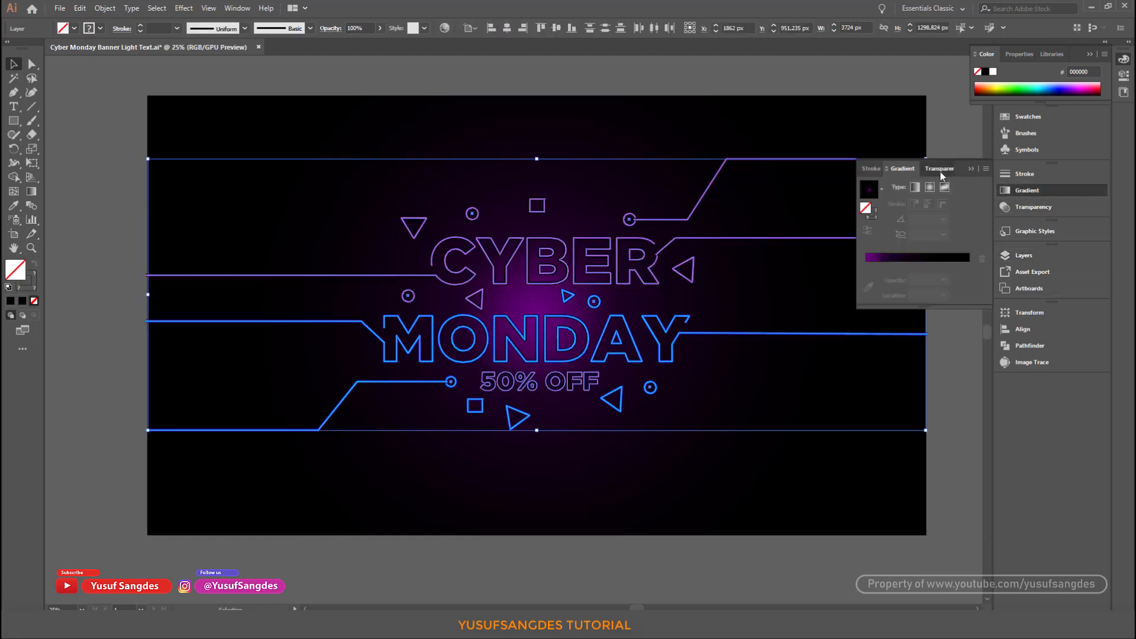
{"action": "left_click", "coordinate": [941, 170]}
{"action": "left_click", "coordinate": [886, 187]}
{"action": "left_click", "coordinate": [879, 259]}
{"action": "left_click", "coordinate": [947, 321]}
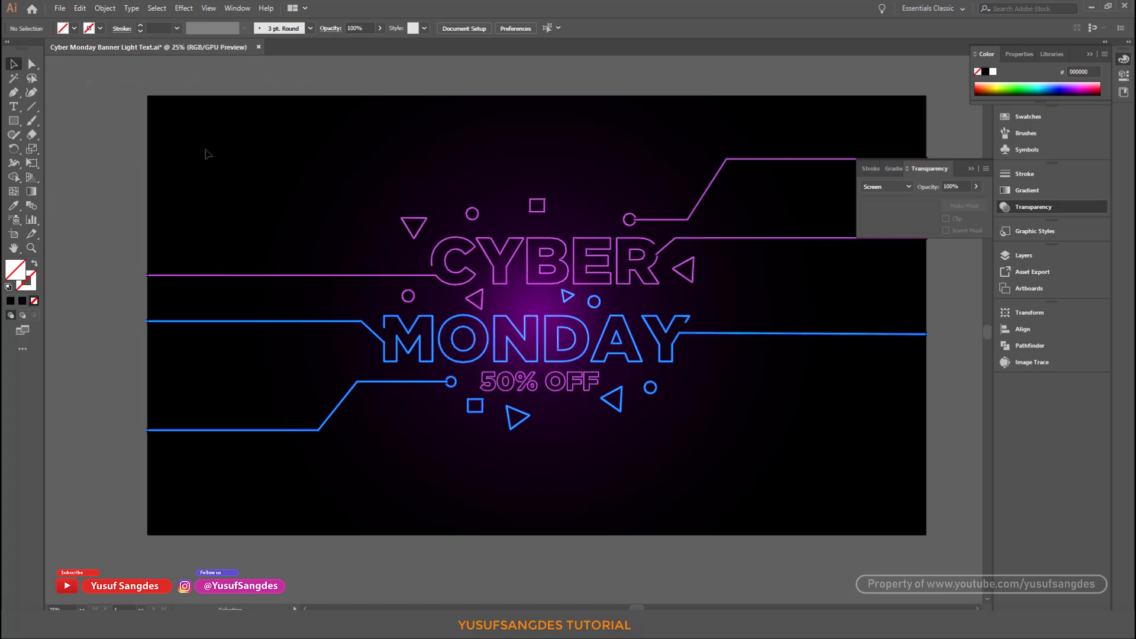
Set the stroke weight of all text outlines, connecting lines and shapes to 25 pt and deselect them.
{"action": "left_click_drag", "start_coordinate": [208, 154], "coordinate": [938, 467]}
{"action": "left_click", "coordinate": [1030, 173]}
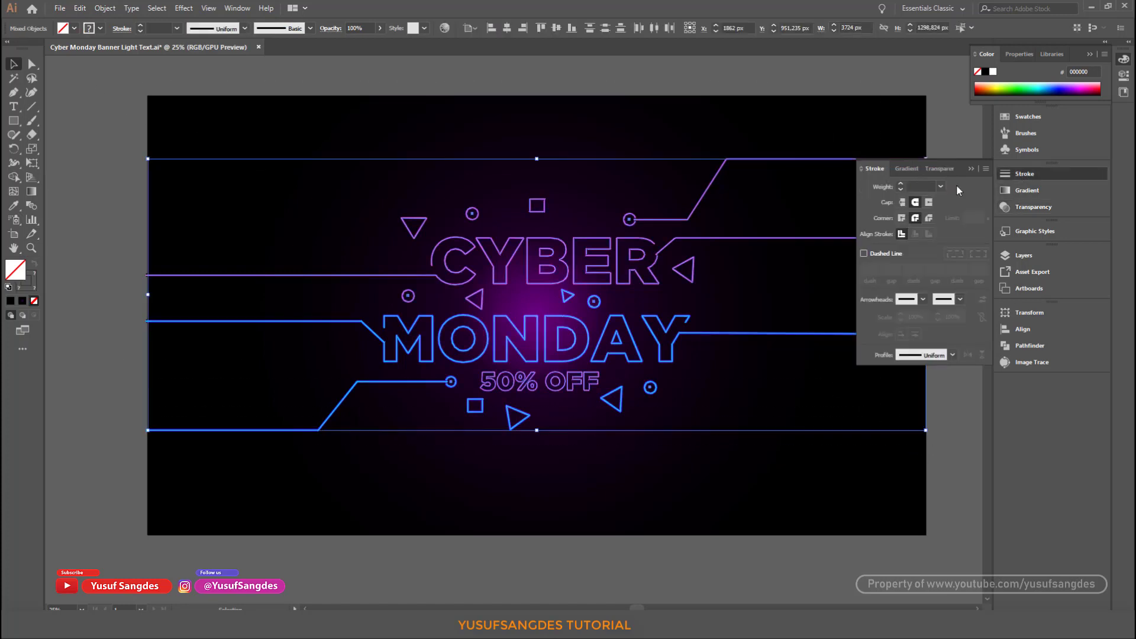
{"action": "left_click", "coordinate": [901, 184]}
{"action": "left_click", "coordinate": [901, 184]}
{"action": "left_click", "coordinate": [901, 184]}
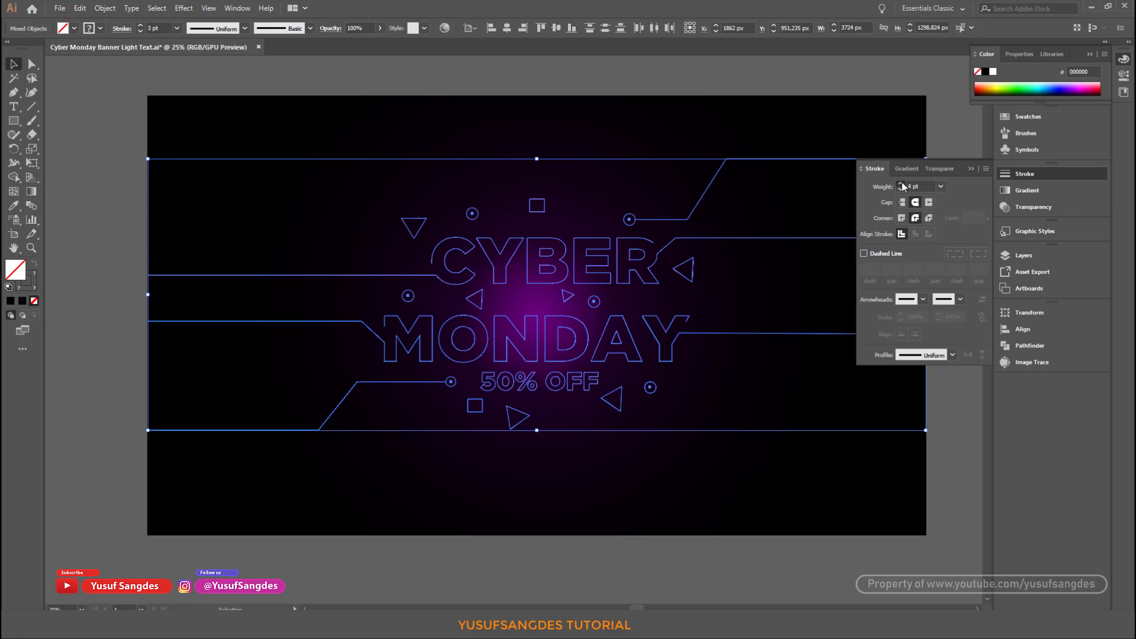
{"action": "left_click", "coordinate": [900, 184]}
{"action": "left_click", "coordinate": [901, 184]}
{"action": "left_click", "coordinate": [900, 184]}
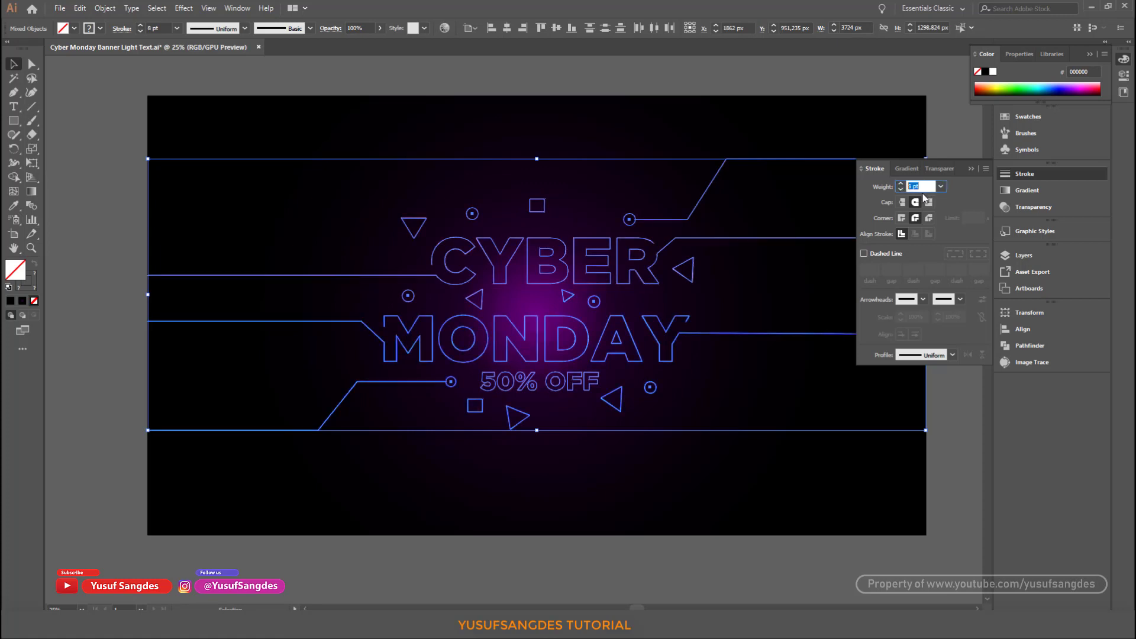
{"action": "left_click", "coordinate": [915, 203]}
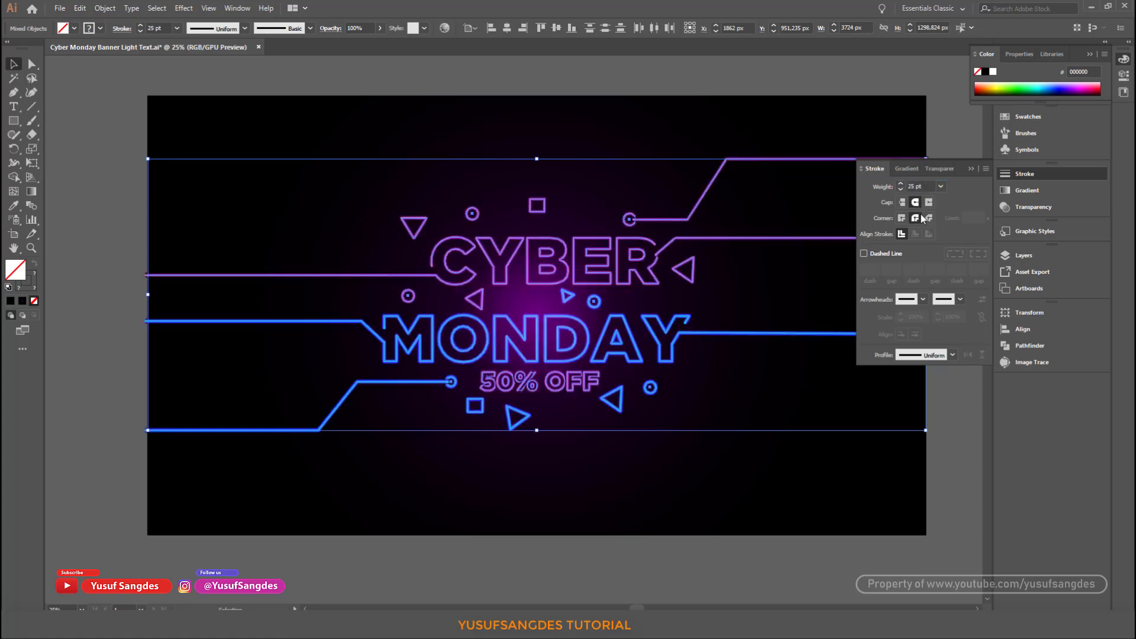
{"action": "left_click", "coordinate": [121, 221]}
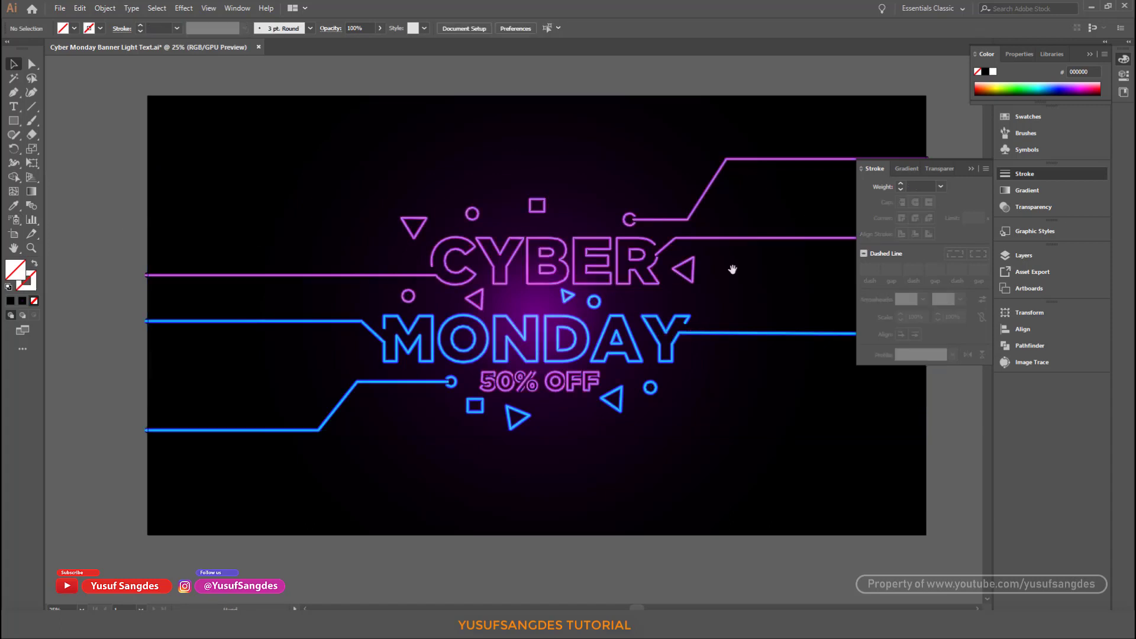
Place a copy of a pink left-pointing triangle between the square and the line-end circle above CYBER, and deselect it.
{"action": "left_click_drag", "start_coordinate": [733, 269], "coordinate": [681, 314]}
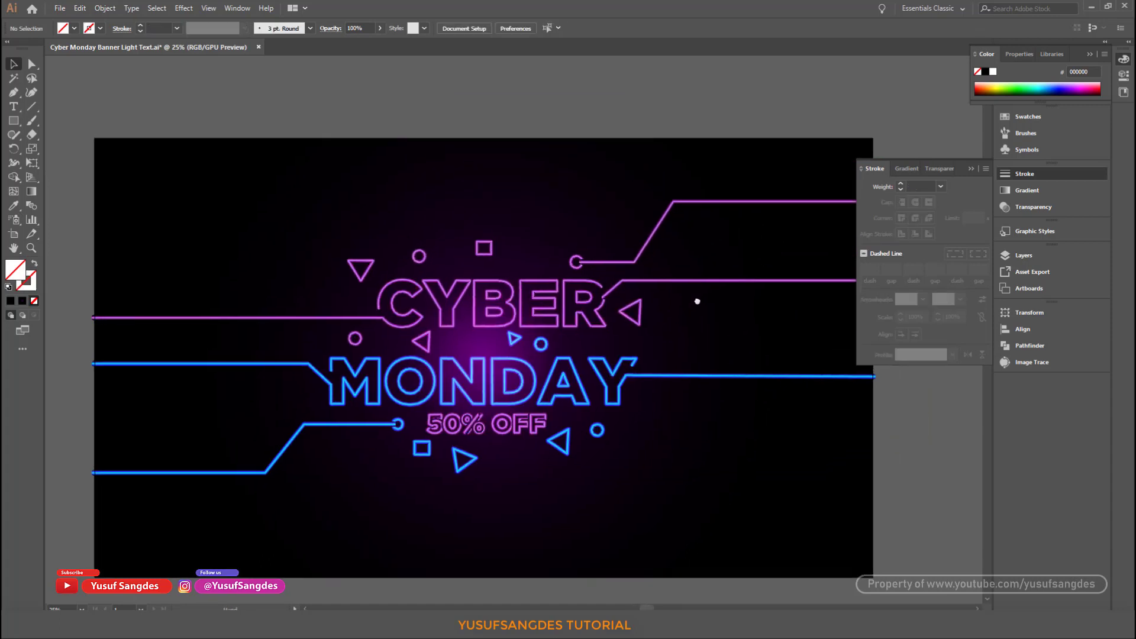
{"action": "left_click", "coordinate": [577, 262]}
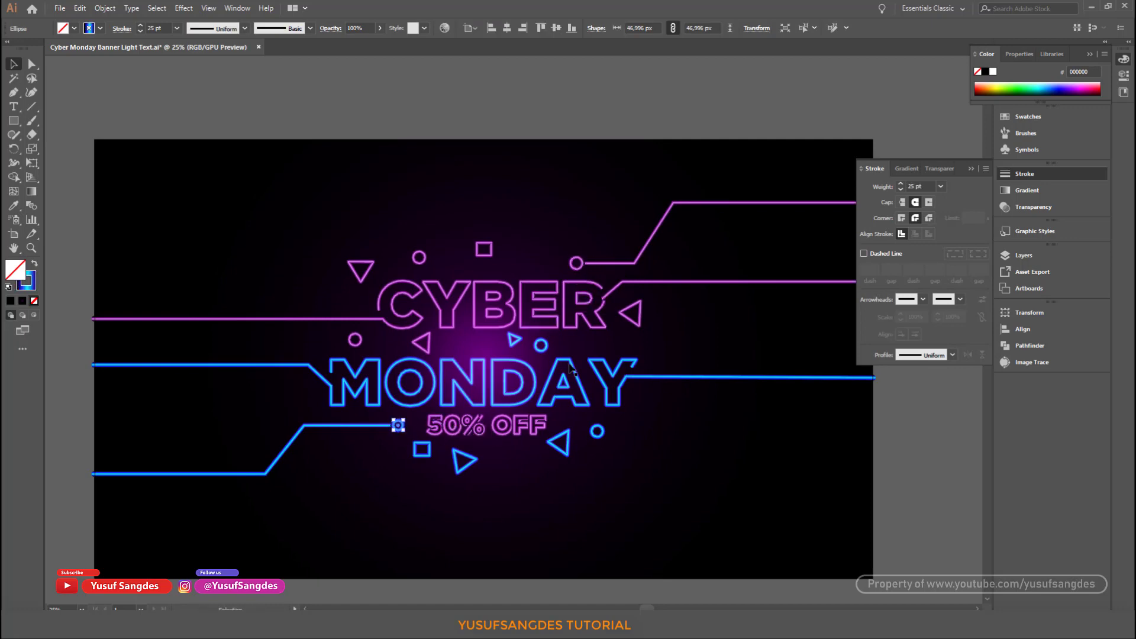
{"action": "left_click_drag", "start_coordinate": [373, 261], "coordinate": [538, 261]}
{"action": "left_click", "coordinate": [548, 103]}
{"action": "scroll", "coordinate": [546, 115], "scroll_direction": "down", "scroll_amount": 1}
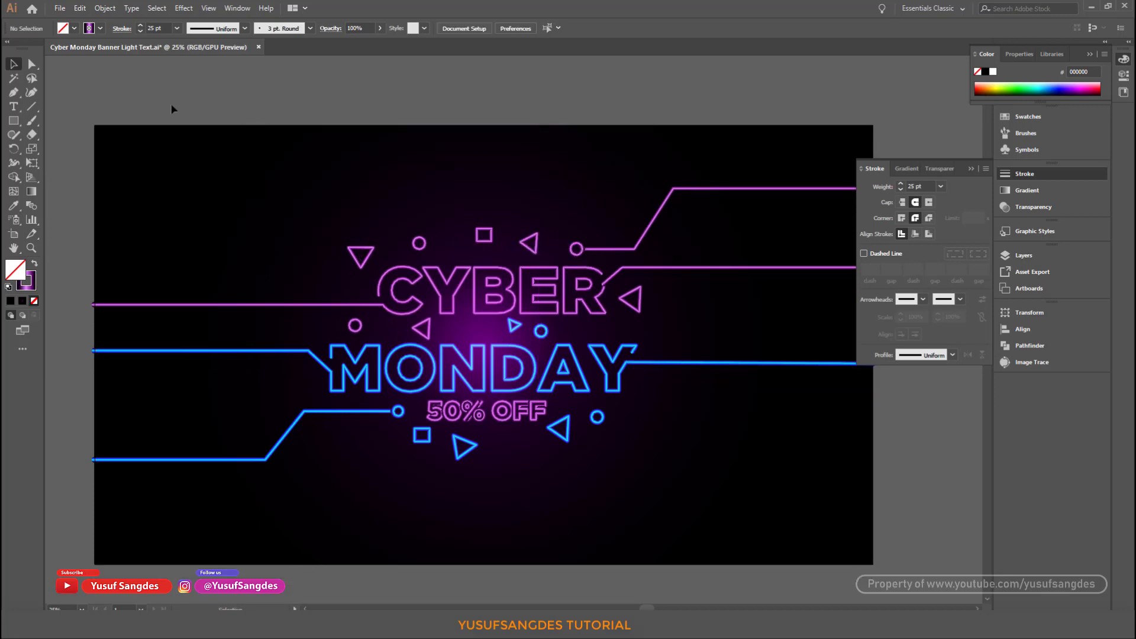
Draw a circle about 422 px in diameter beside the artboard and swap its gradient stroke to the fill.
{"action": "scroll", "coordinate": [151, 109], "scroll_direction": "left", "scroll_amount": 3}
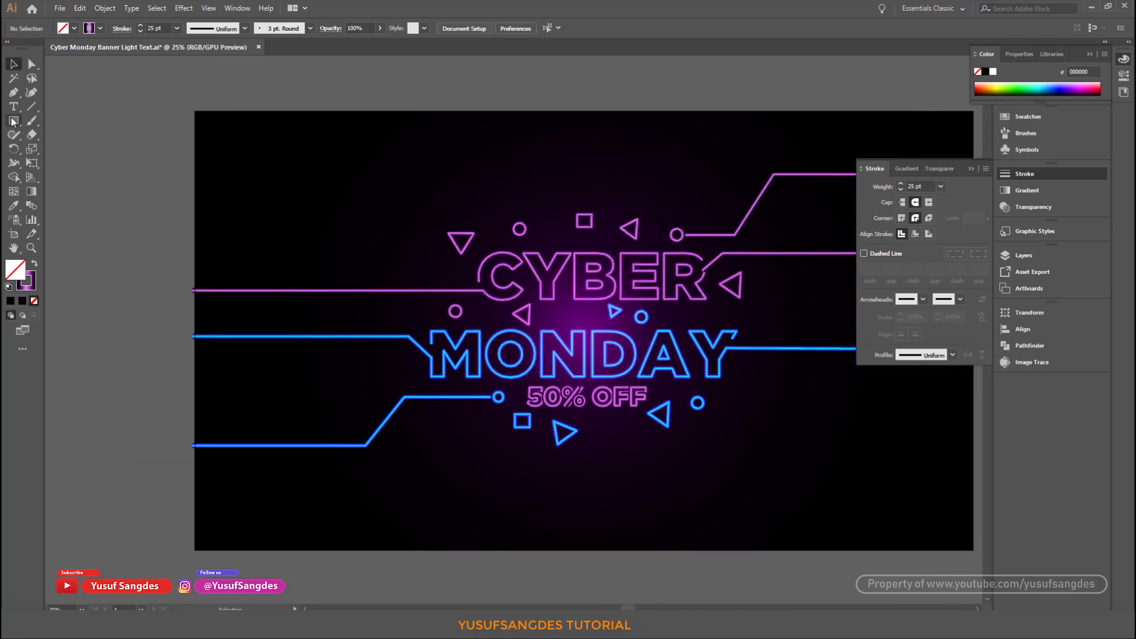
{"action": "left_click", "coordinate": [13, 120]}
{"action": "left_click_drag", "start_coordinate": [13, 122], "coordinate": [172, 204]}
{"action": "left_click", "coordinate": [14, 65]}
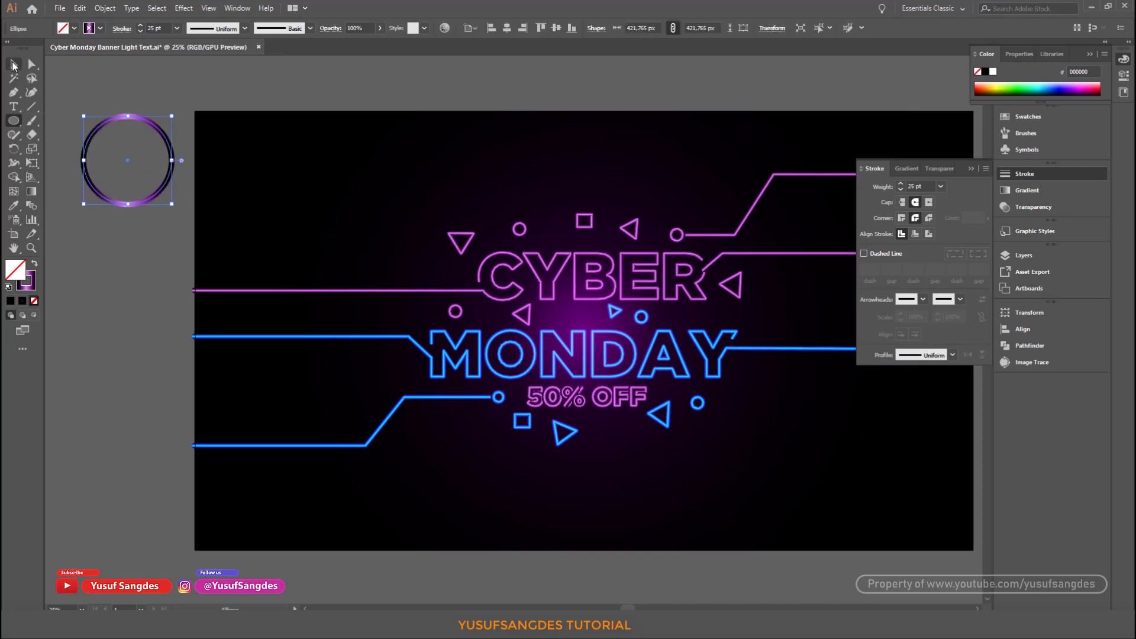
{"action": "left_click", "coordinate": [34, 263]}
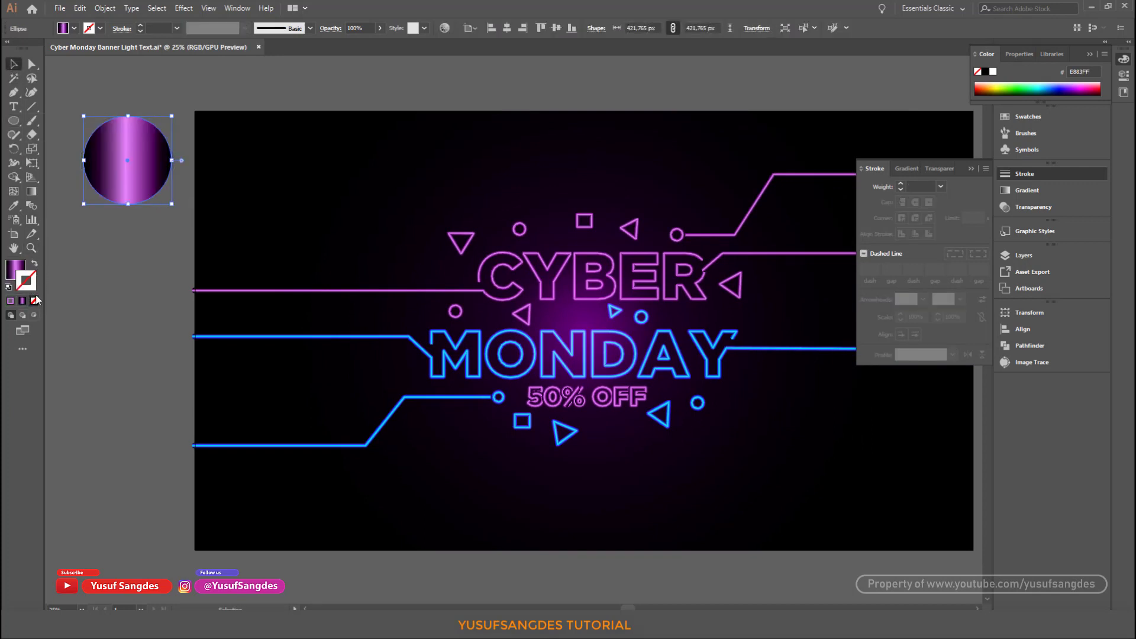
Stack two evenly spaced copies below the circle and fill the uppermost circle with the pink-to-purple radial swatch.
{"action": "left_click_drag", "start_coordinate": [138, 171], "coordinate": [142, 279]}
{"action": "key", "text": "ctrl+d"}
{"action": "left_click", "coordinate": [137, 158]}
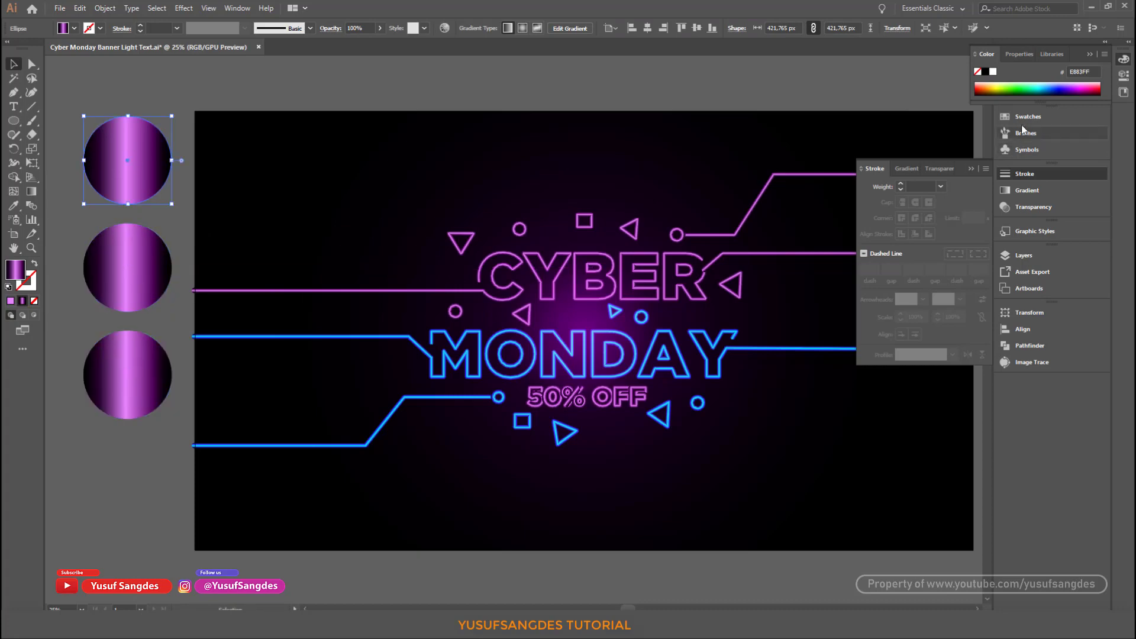
{"action": "left_click", "coordinate": [1028, 116]}
{"action": "left_click", "coordinate": [859, 173]}
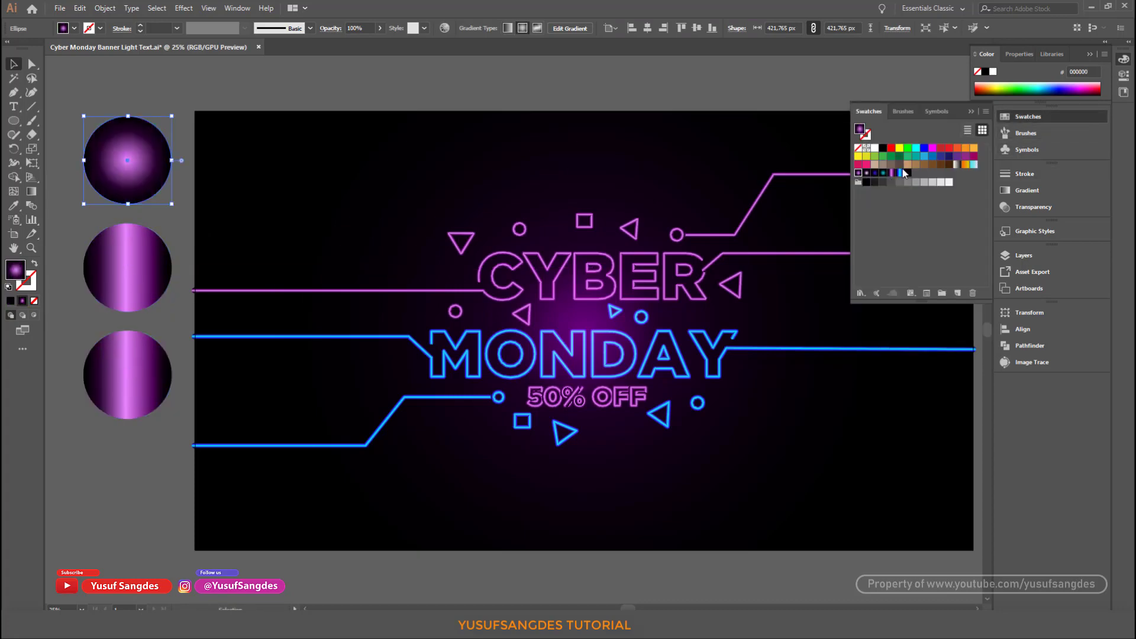
Examine the colour values of the three stops in the uppermost circle's pink-to-purple radial gradient.
{"action": "left_click", "coordinate": [1027, 190]}
{"action": "double_click", "coordinate": [705, 392]}
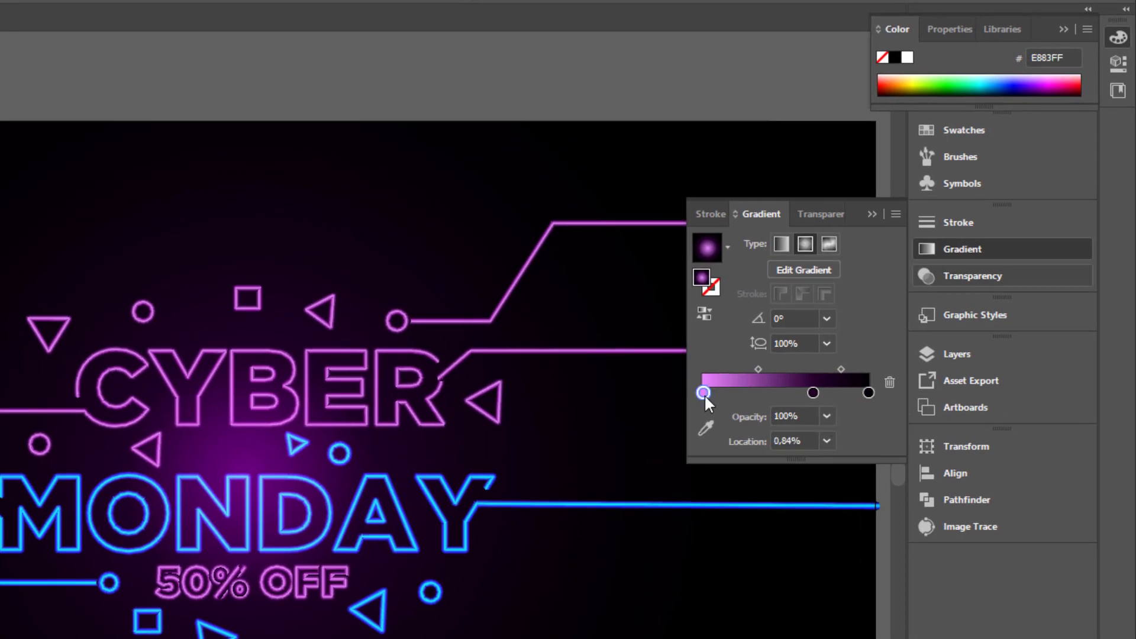
{"action": "left_click", "coordinate": [844, 559]}
{"action": "double_click", "coordinate": [815, 391]}
{"action": "left_click_drag", "start_coordinate": [843, 559], "coordinate": [775, 560]}
{"action": "left_click", "coordinate": [868, 391]}
{"action": "double_click", "coordinate": [882, 377]}
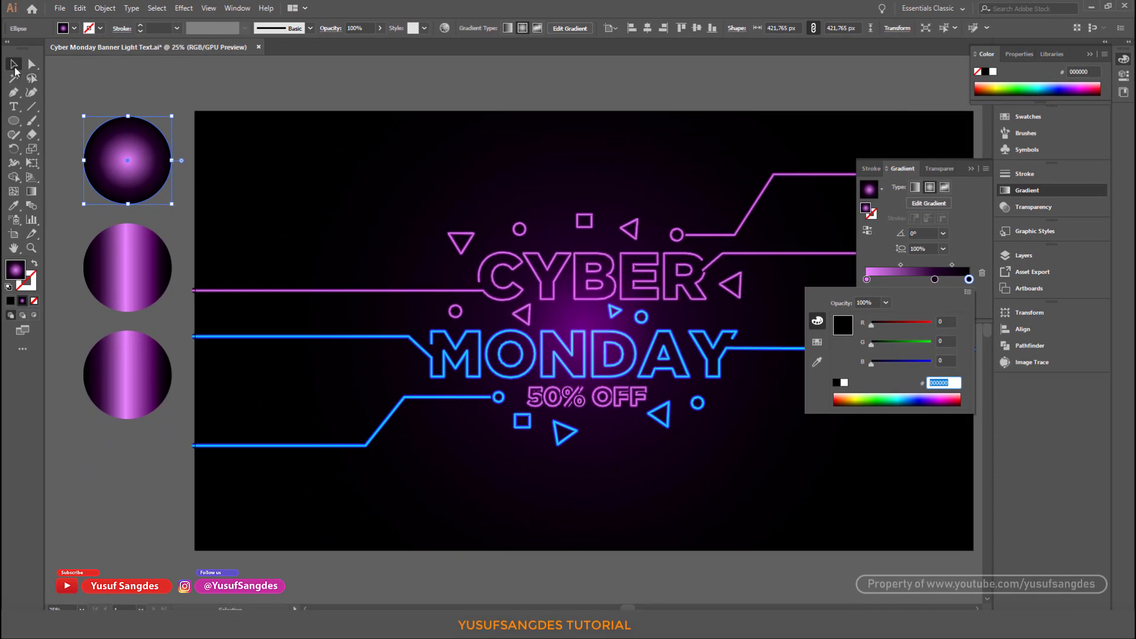
Fill the second circle beside the artboard with the white-to-purple radial gradient swatch.
{"action": "left_click", "coordinate": [152, 270]}
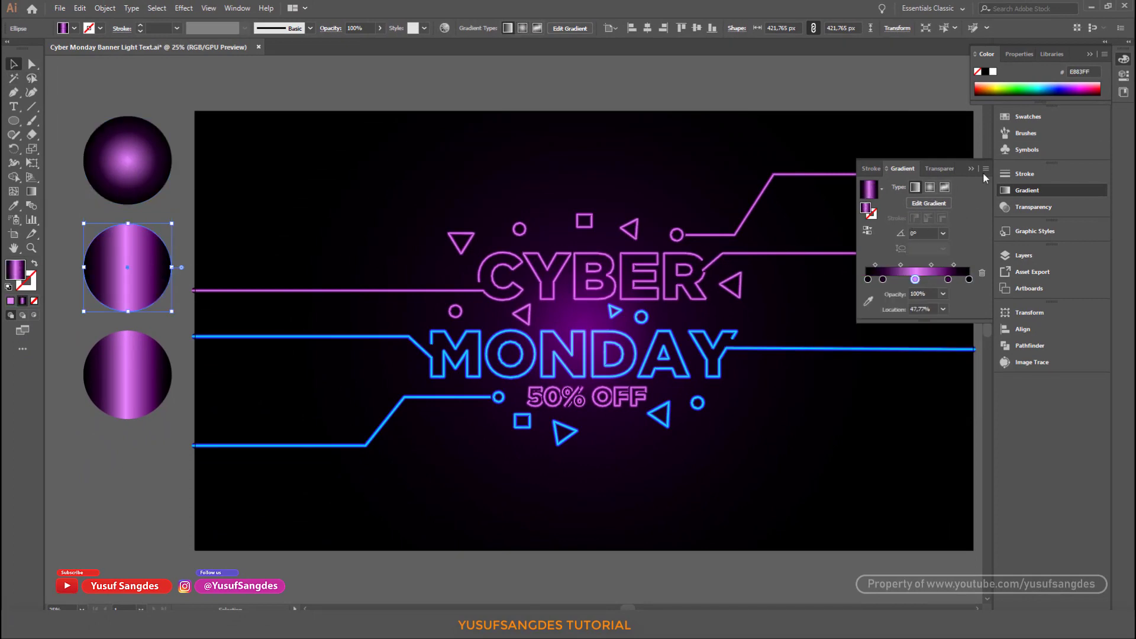
{"action": "left_click", "coordinate": [1024, 118]}
{"action": "left_click", "coordinate": [867, 172]}
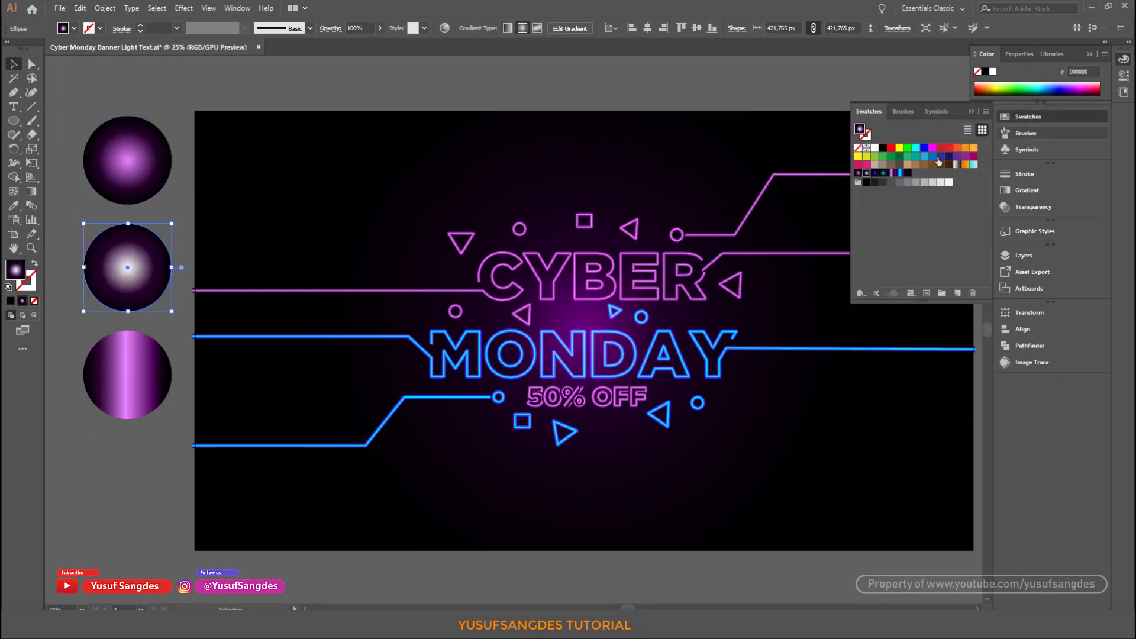
Examine the colour values of the purple and black stops in the second circle's radial gradient and deselect it.
{"action": "left_click", "coordinate": [1025, 193]}
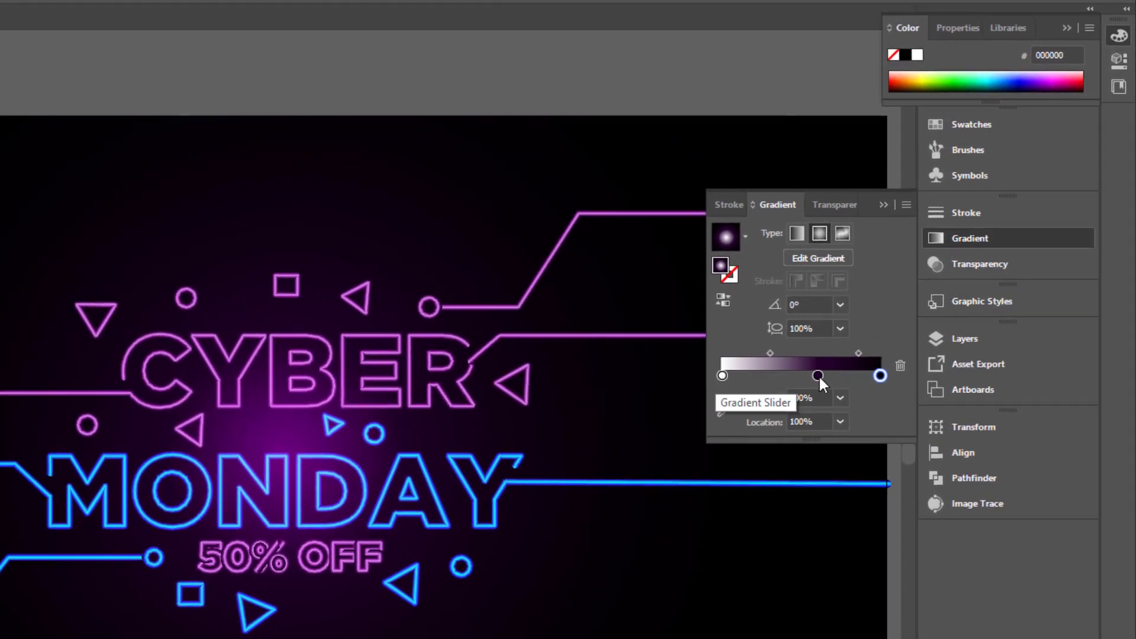
{"action": "double_click", "coordinate": [929, 279]}
{"action": "left_click", "coordinate": [841, 535]}
{"action": "double_click", "coordinate": [882, 376]}
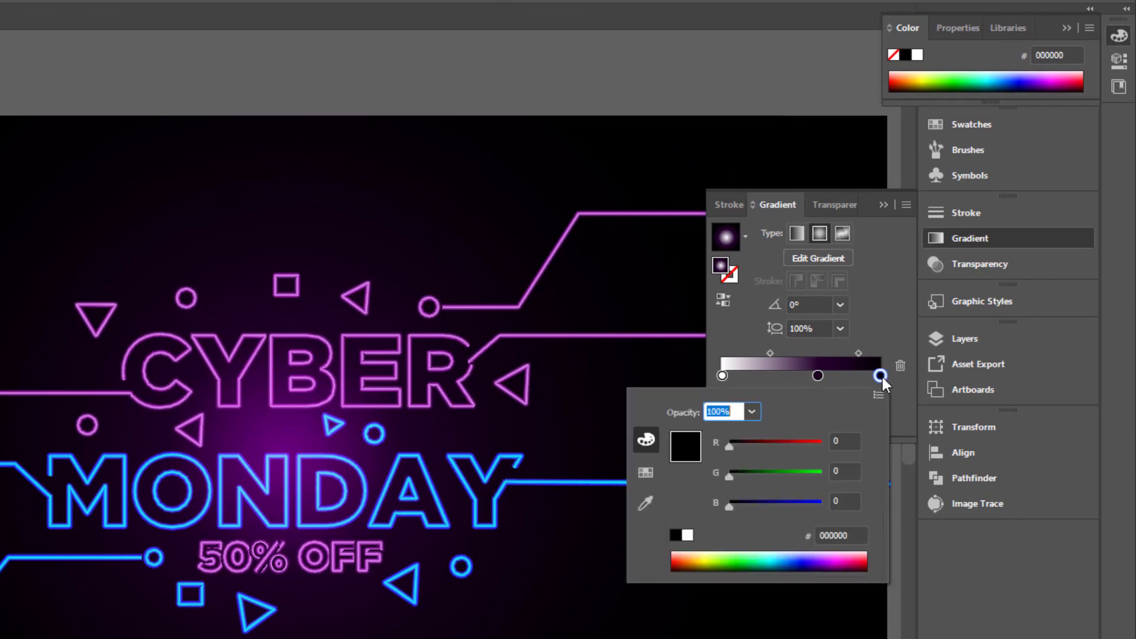
{"action": "left_click", "coordinate": [841, 535]}
{"action": "key", "text": "Return"}
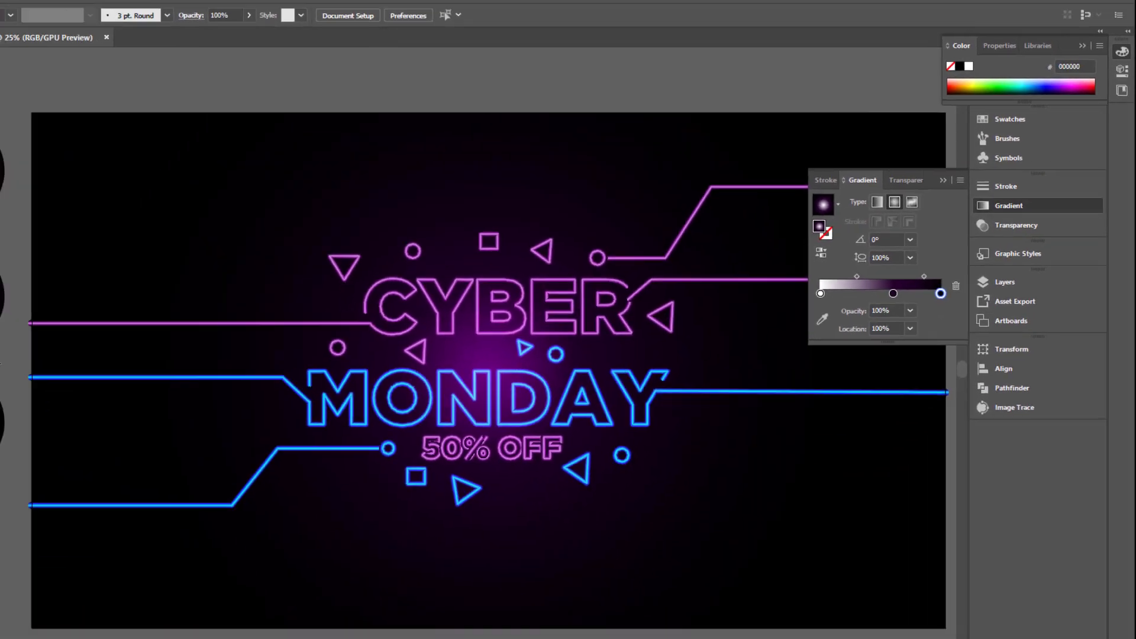
Add a fourth circle by copying the third one downward, and fill the third circle with the blue-to-black radial swatch.
{"action": "left_click_drag", "start_coordinate": [142, 355], "coordinate": [142, 471]}
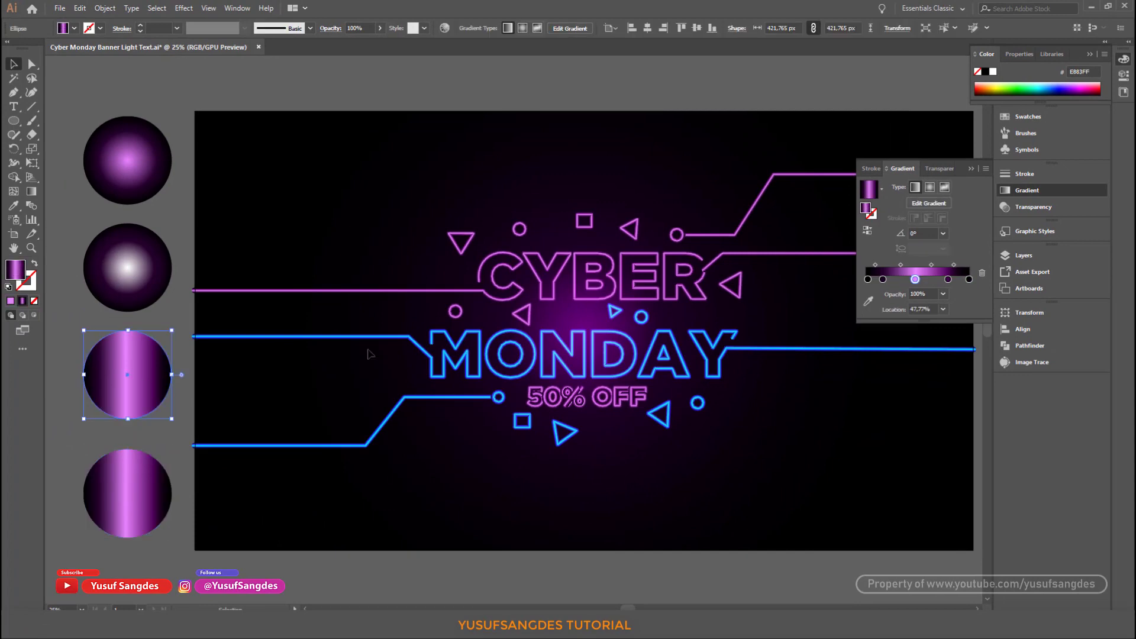
{"action": "left_click", "coordinate": [1021, 119]}
{"action": "left_click", "coordinate": [875, 173]}
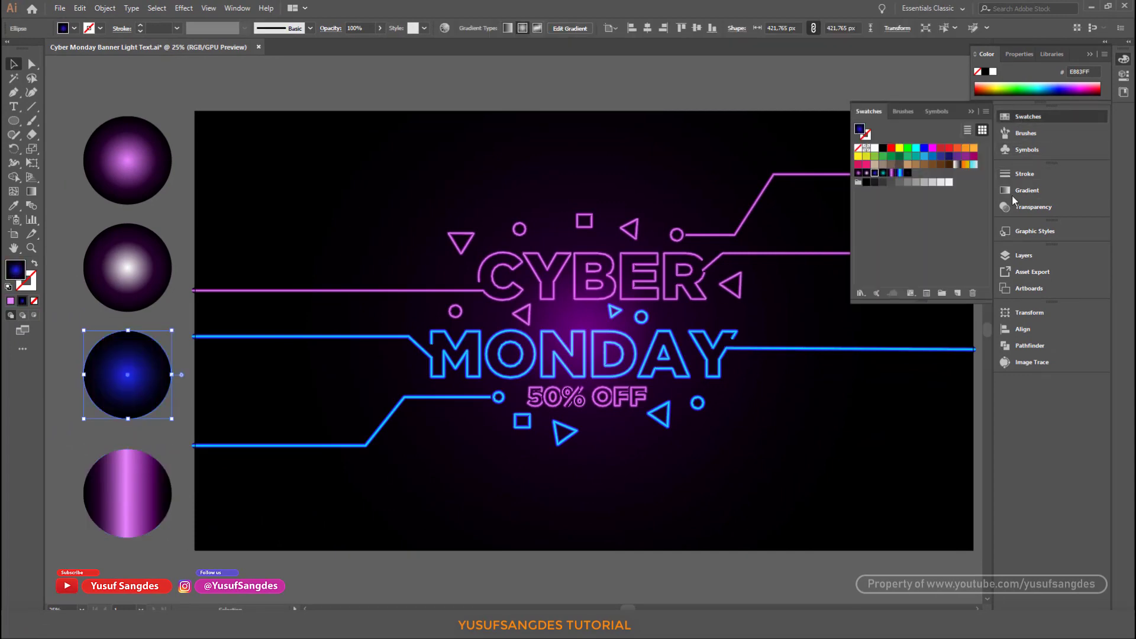
Examine the colour values of both stops in the third circle's blue radial gradient.
{"action": "left_click", "coordinate": [1012, 195]}
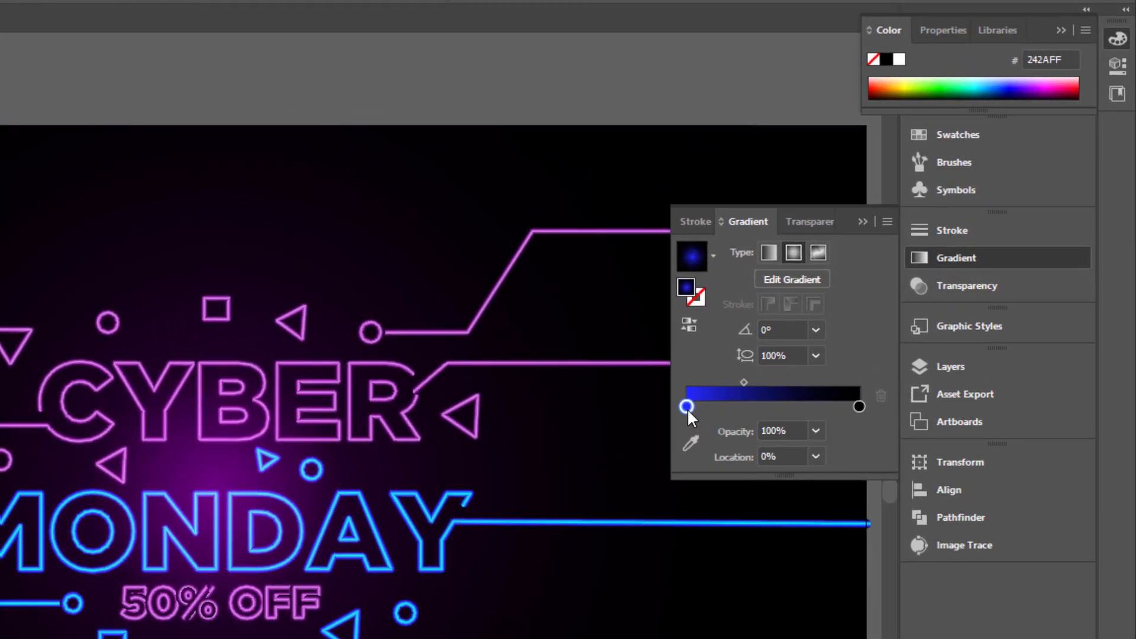
{"action": "double_click", "coordinate": [866, 280]}
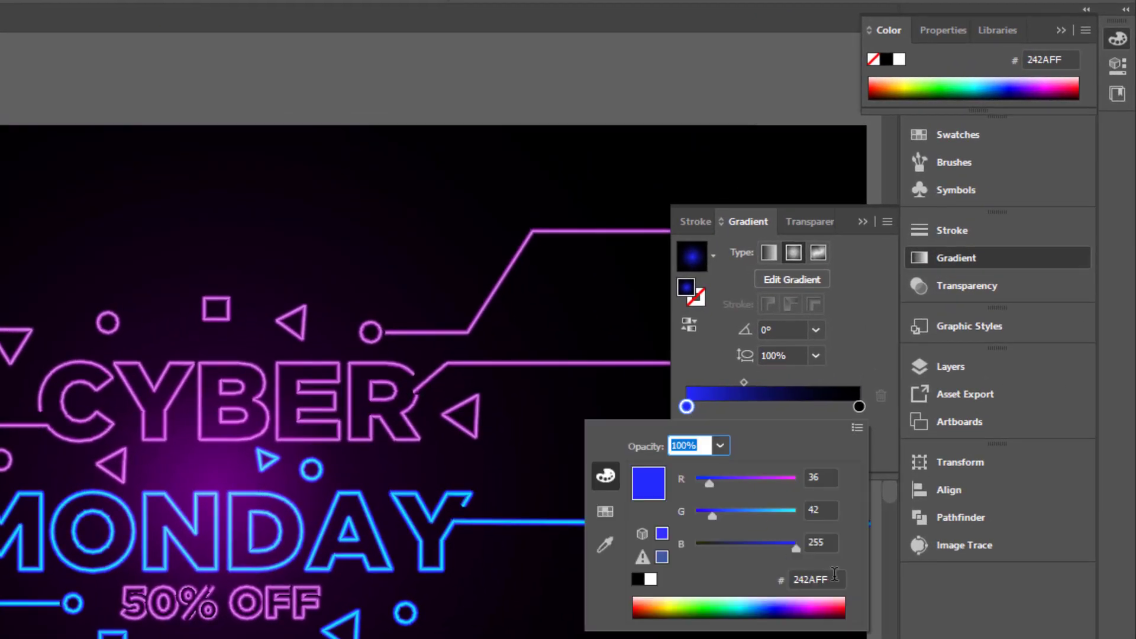
{"action": "left_click", "coordinate": [785, 580]}
{"action": "double_click", "coordinate": [859, 406]}
{"action": "left_click", "coordinate": [798, 581]}
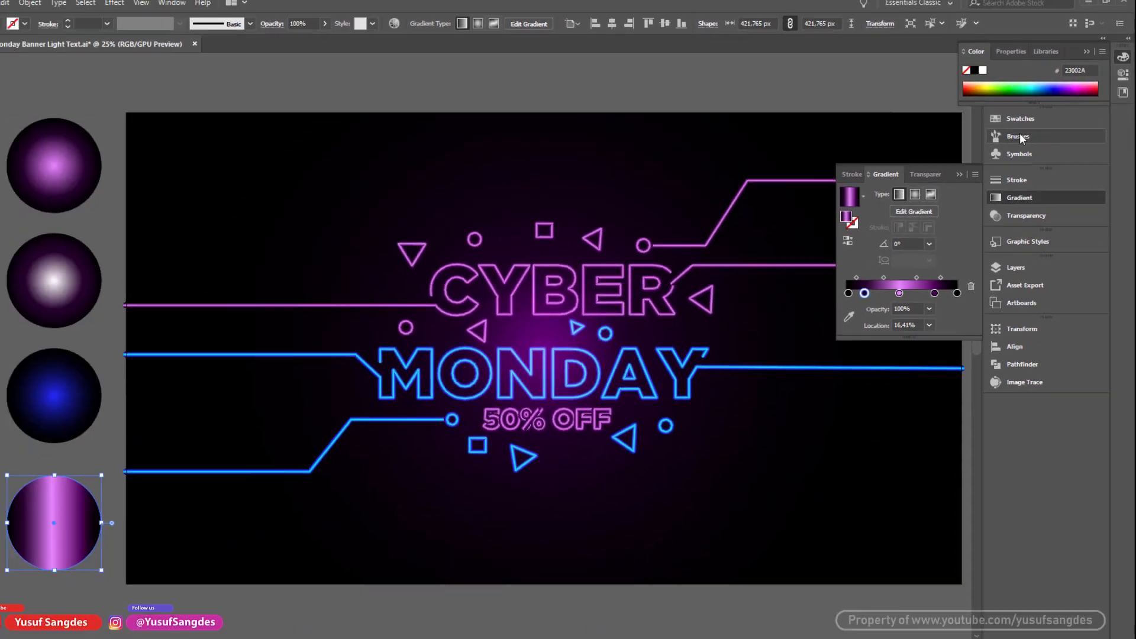
Fill the fourth circle with the cyan-to-black radial swatch and examine the colour values of its two stops.
{"action": "left_click", "coordinate": [952, 135]}
{"action": "left_click", "coordinate": [884, 173]}
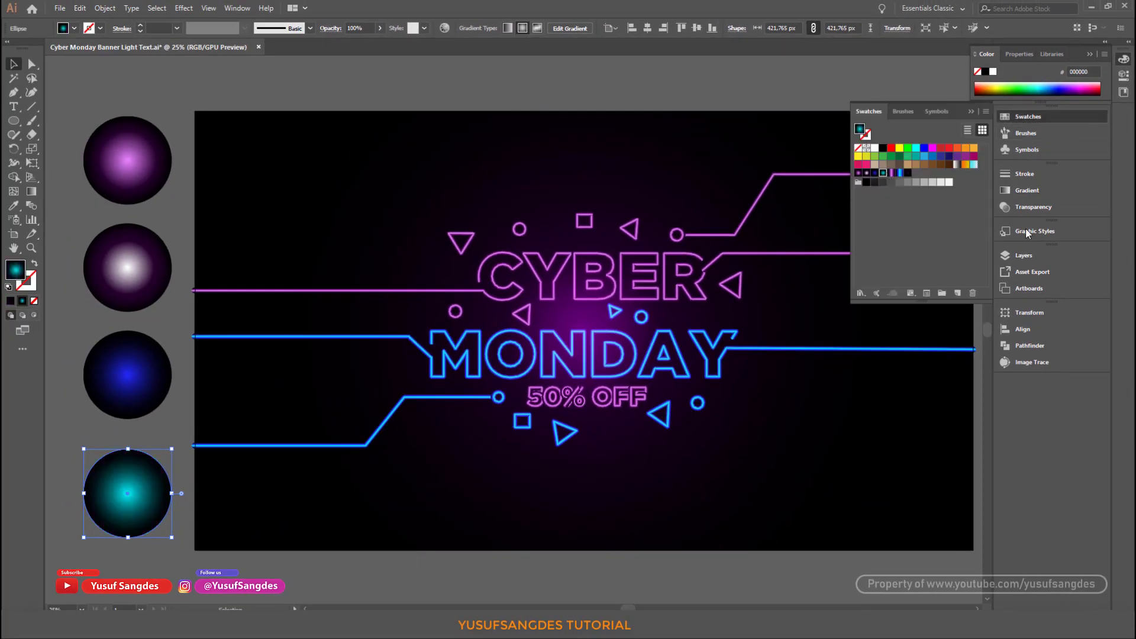
{"action": "left_click", "coordinate": [1027, 190]}
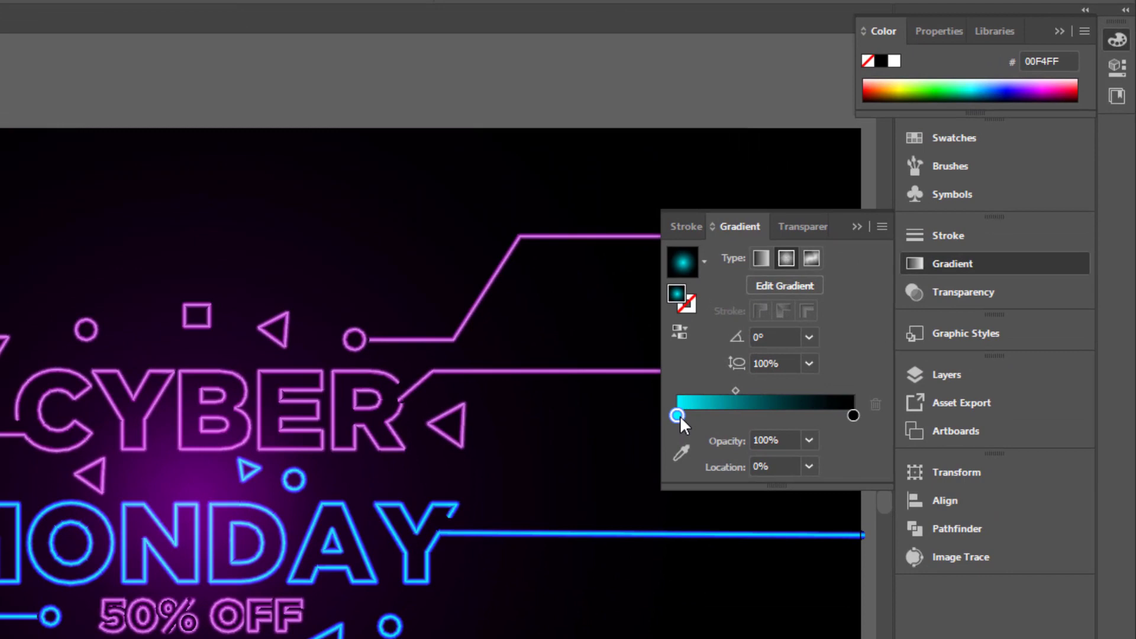
{"action": "double_click", "coordinate": [865, 280]}
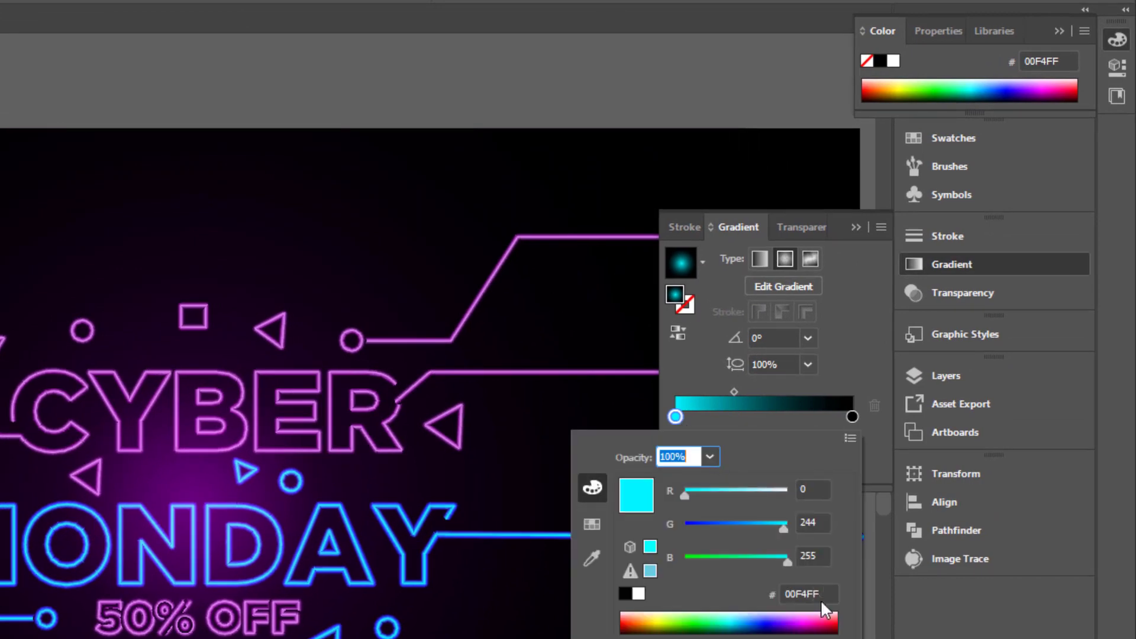
{"action": "left_click", "coordinate": [852, 416]}
{"action": "double_click", "coordinate": [852, 416]}
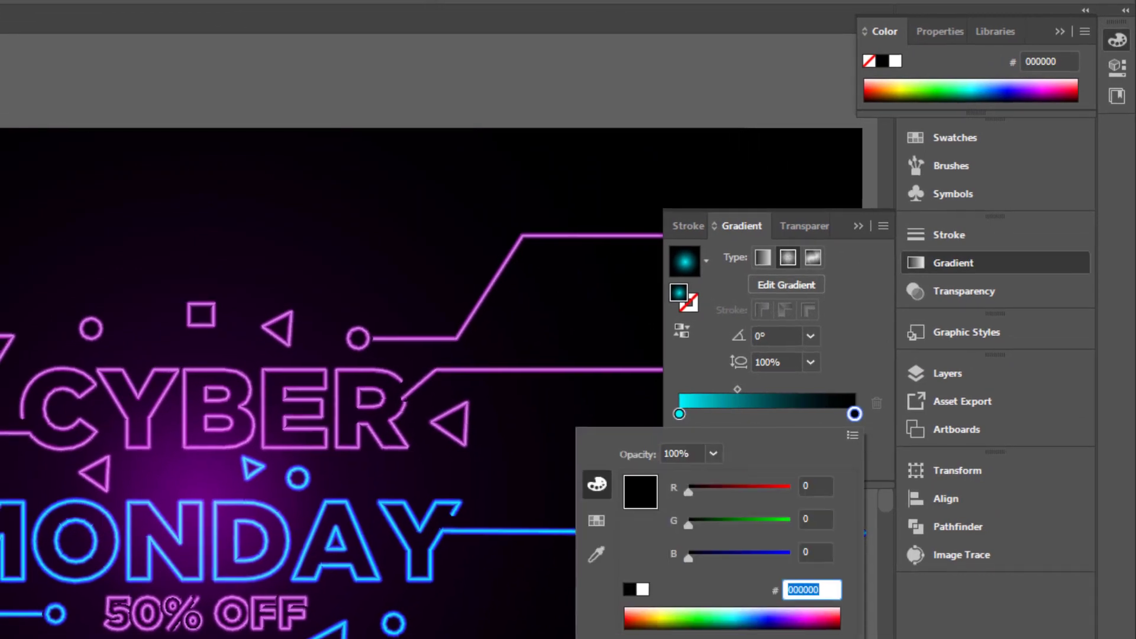
{"action": "key", "text": "Escape"}
Set the blend mode of all four gradient circles beside the artboard to Screen and deselect them.
{"action": "left_click_drag", "start_coordinate": [67, 94], "coordinate": [170, 481]}
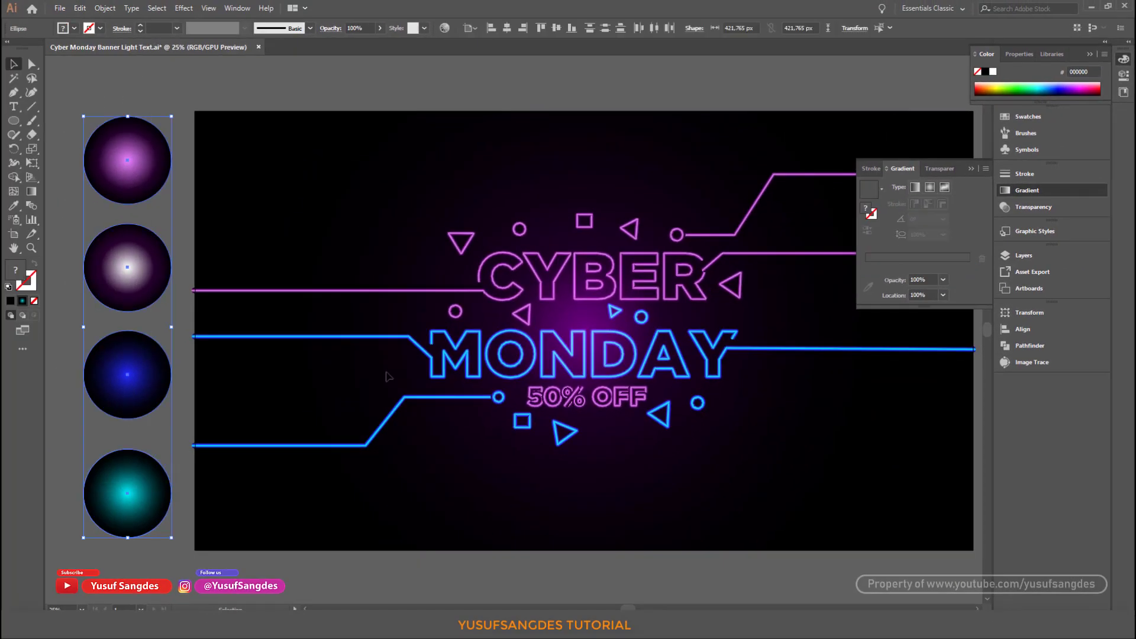
{"action": "left_click", "coordinate": [939, 168]}
{"action": "left_click", "coordinate": [903, 187]}
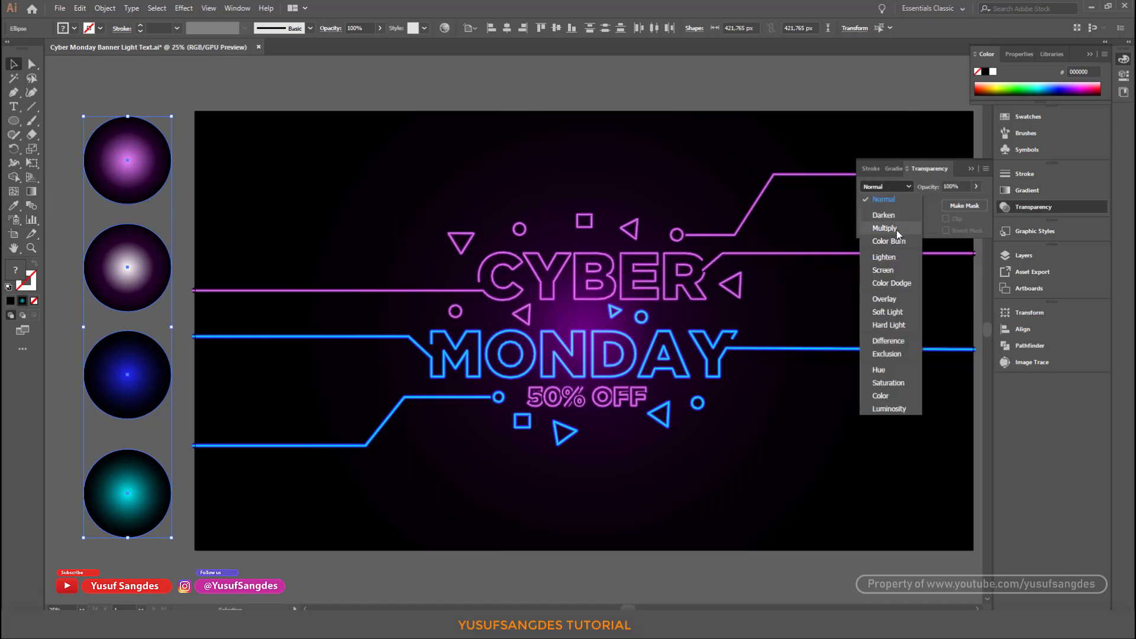
{"action": "left_click", "coordinate": [888, 270]}
{"action": "left_click", "coordinate": [65, 224]}
Bring the white-centred circle and the cyan circle beside the artboard to the front of the stacking order.
{"action": "left_click_drag", "start_coordinate": [65, 224], "coordinate": [149, 218]}
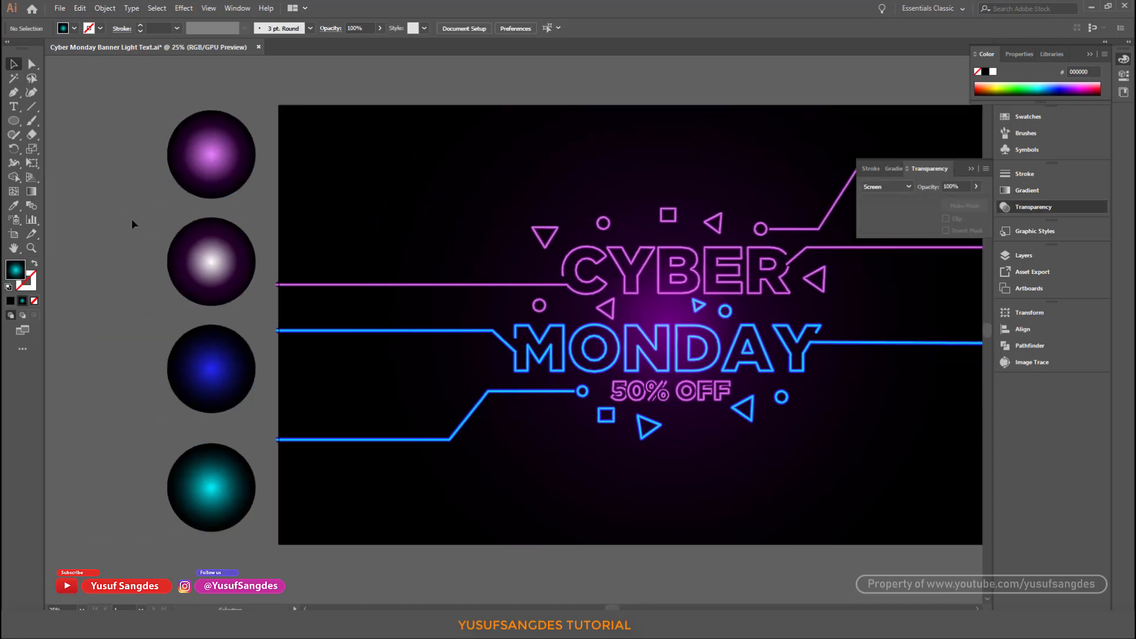
{"action": "left_click", "coordinate": [203, 258]}
{"action": "left_click", "coordinate": [222, 485], "text": "shift"}
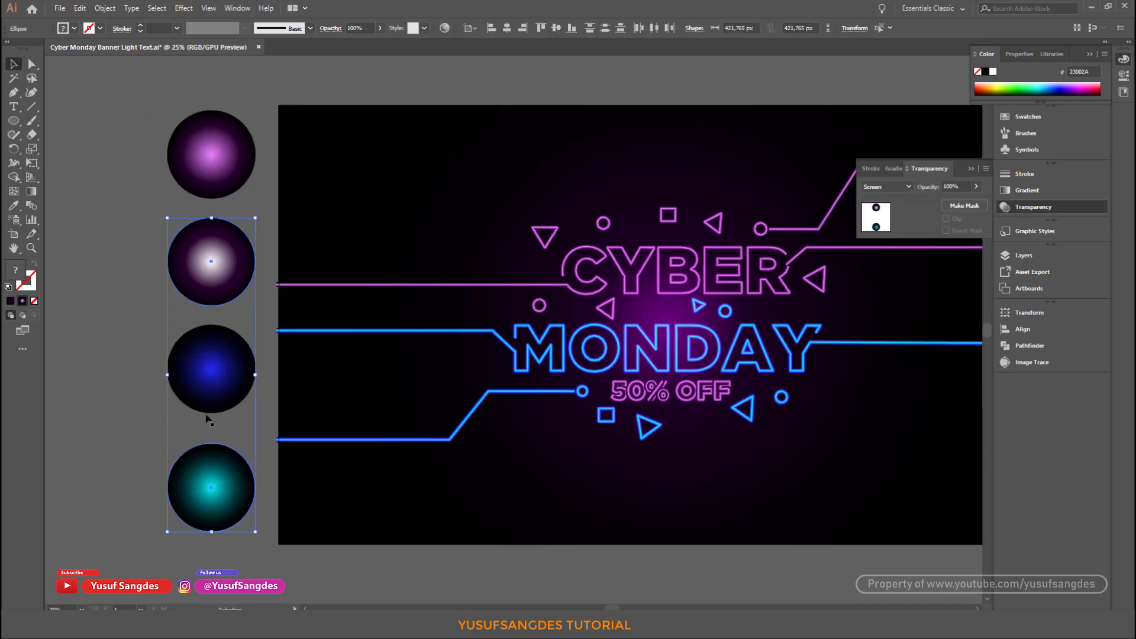
{"action": "left_click", "coordinate": [107, 9]}
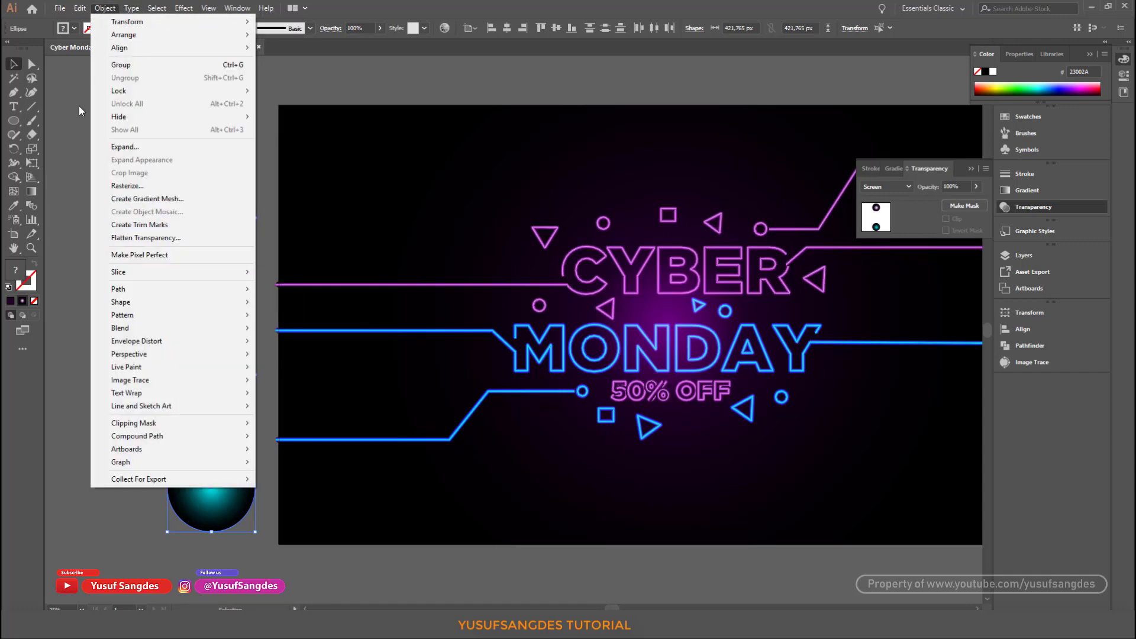
{"action": "mouse_move", "coordinate": [80, 13]}
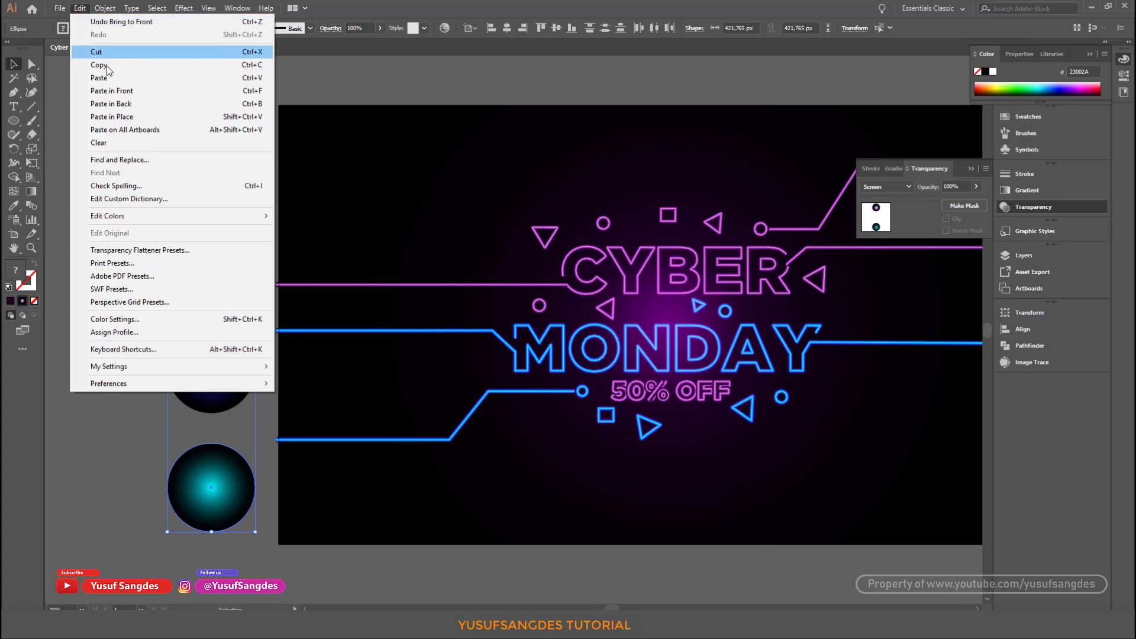
{"action": "left_click", "coordinate": [62, 129]}
{"action": "right_click", "coordinate": [240, 486]}
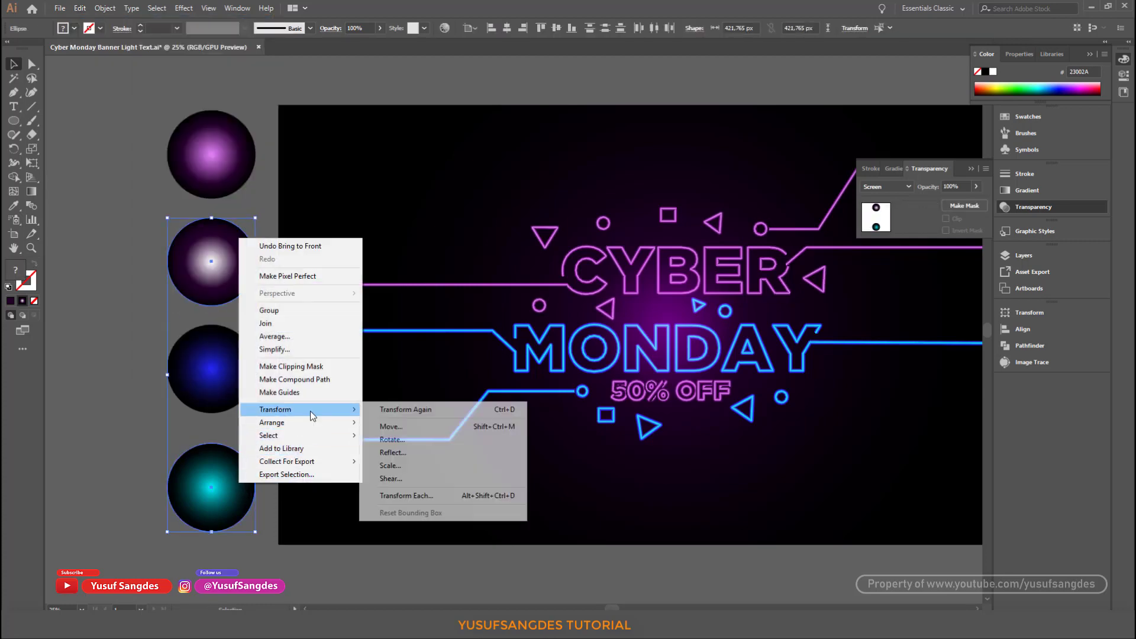
{"action": "mouse_move", "coordinate": [314, 422]}
{"action": "left_click", "coordinate": [398, 424]}
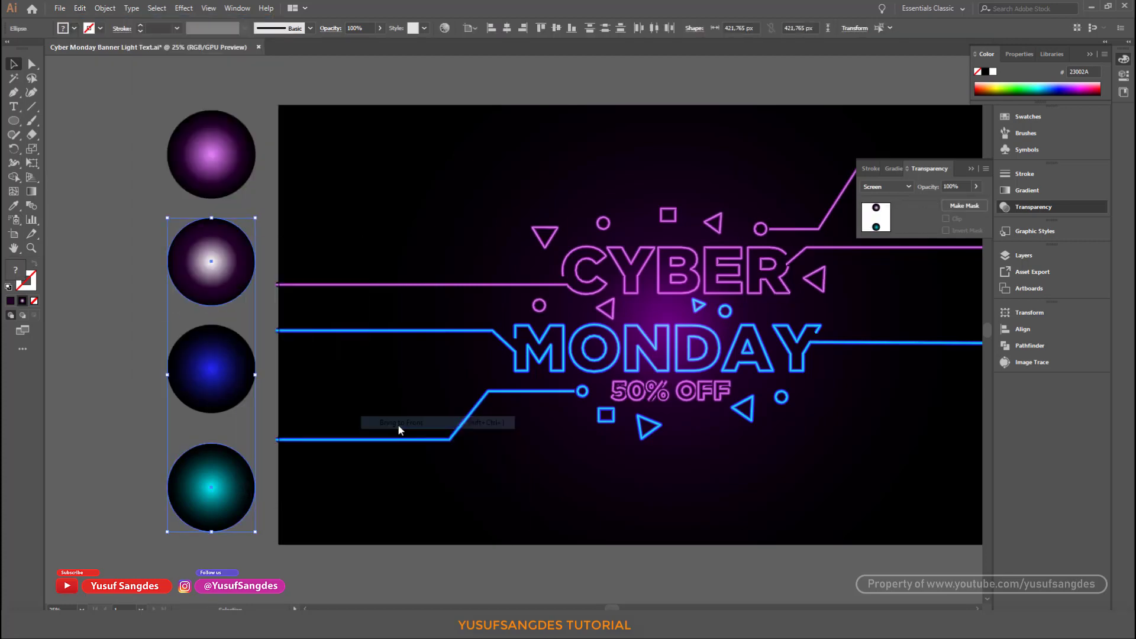
{"action": "left_click", "coordinate": [133, 370]}
Copy the pink and blue circles outward, and stack the white-centred circle on the pink one and the cyan circle on the blue one.
{"action": "left_click_drag", "start_coordinate": [228, 266], "coordinate": [231, 159]}
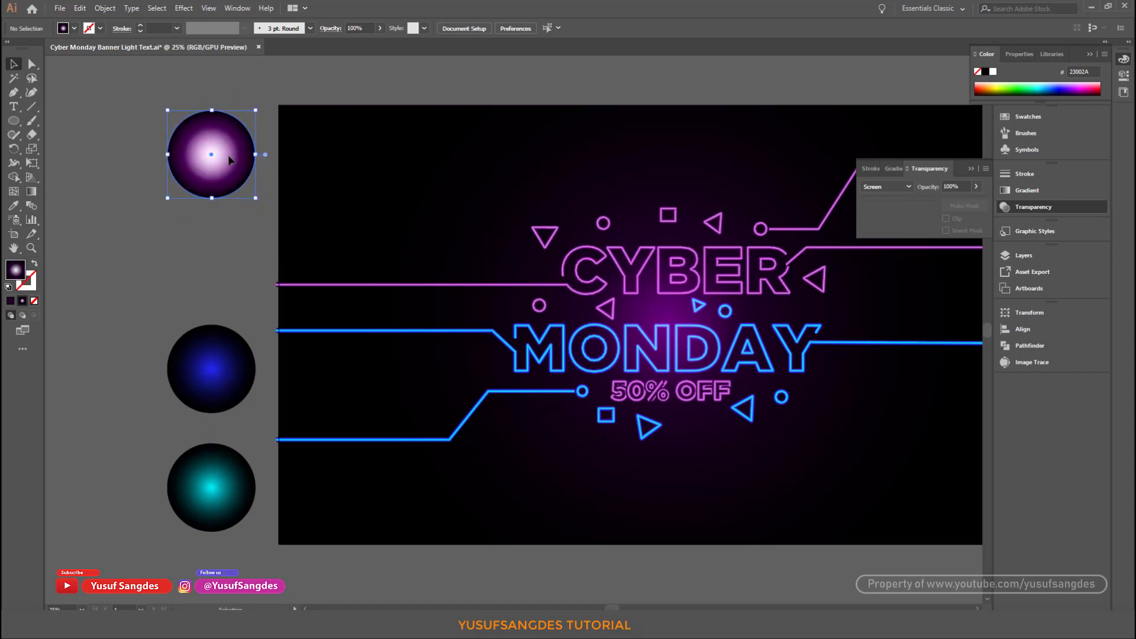
{"action": "key", "text": "ctrl+z"}
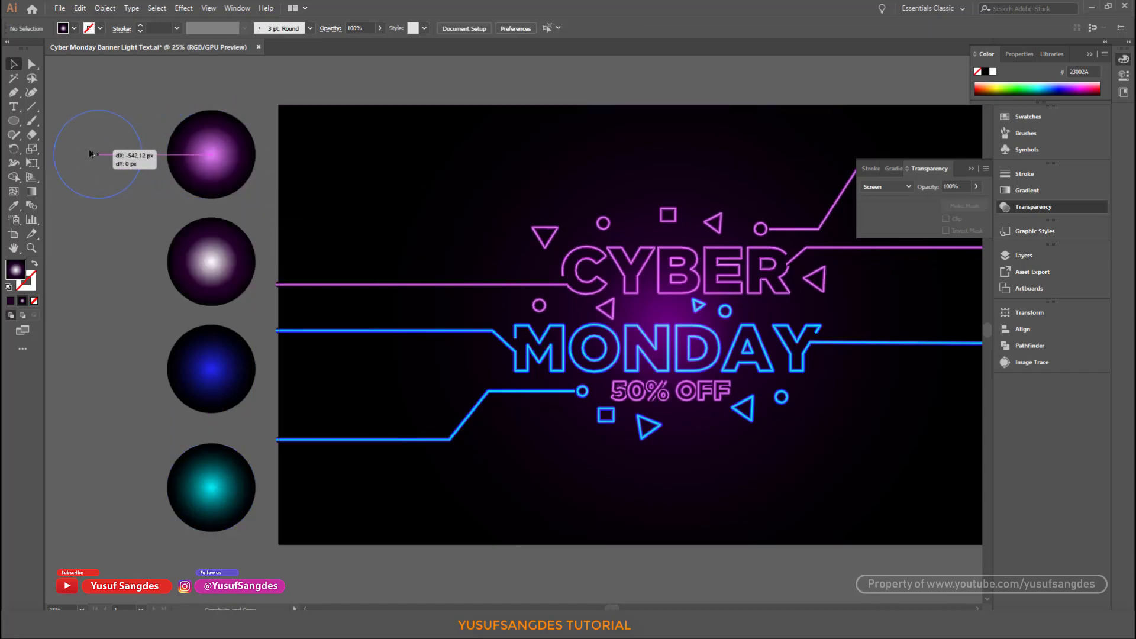
{"action": "left_click_drag", "start_coordinate": [90, 154], "coordinate": [97, 154]}
{"action": "left_click_drag", "start_coordinate": [211, 368], "coordinate": [100, 368]}
{"action": "left_click_drag", "start_coordinate": [216, 395], "coordinate": [214, 178]}
{"action": "left_click_drag", "start_coordinate": [223, 486], "coordinate": [222, 367]}
{"action": "left_click", "coordinate": [174, 93]}
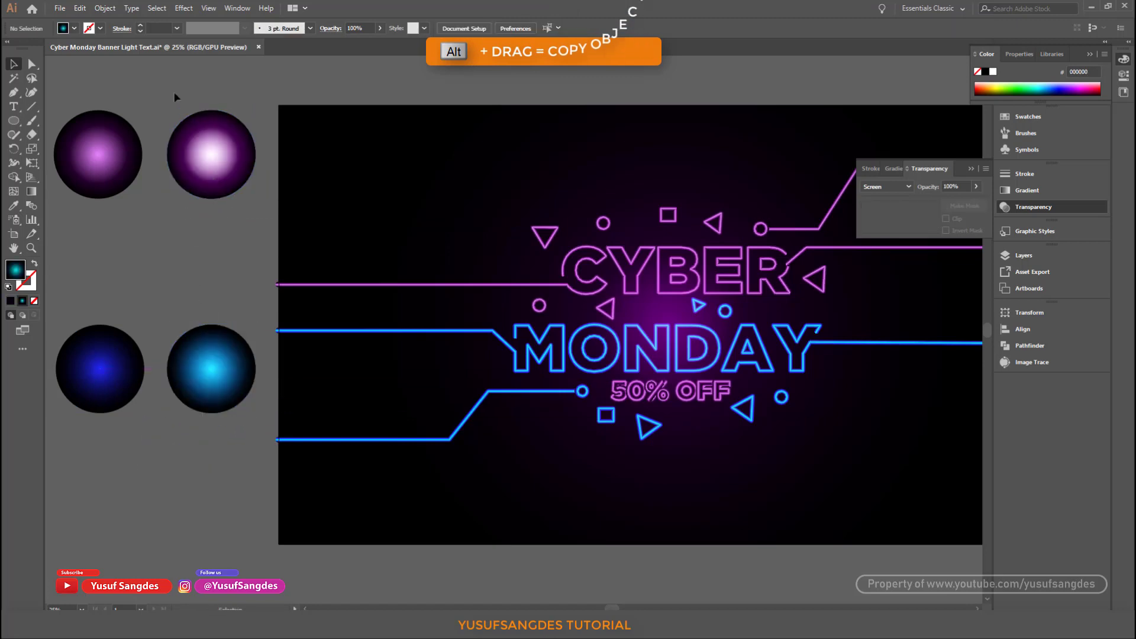
Group the stacked white and pink circles, and group the stacked cyan and blue circles.
{"action": "left_click_drag", "start_coordinate": [175, 93], "coordinate": [239, 205]}
{"action": "key", "text": "ctrl+g"}
{"action": "left_click_drag", "start_coordinate": [179, 320], "coordinate": [236, 416]}
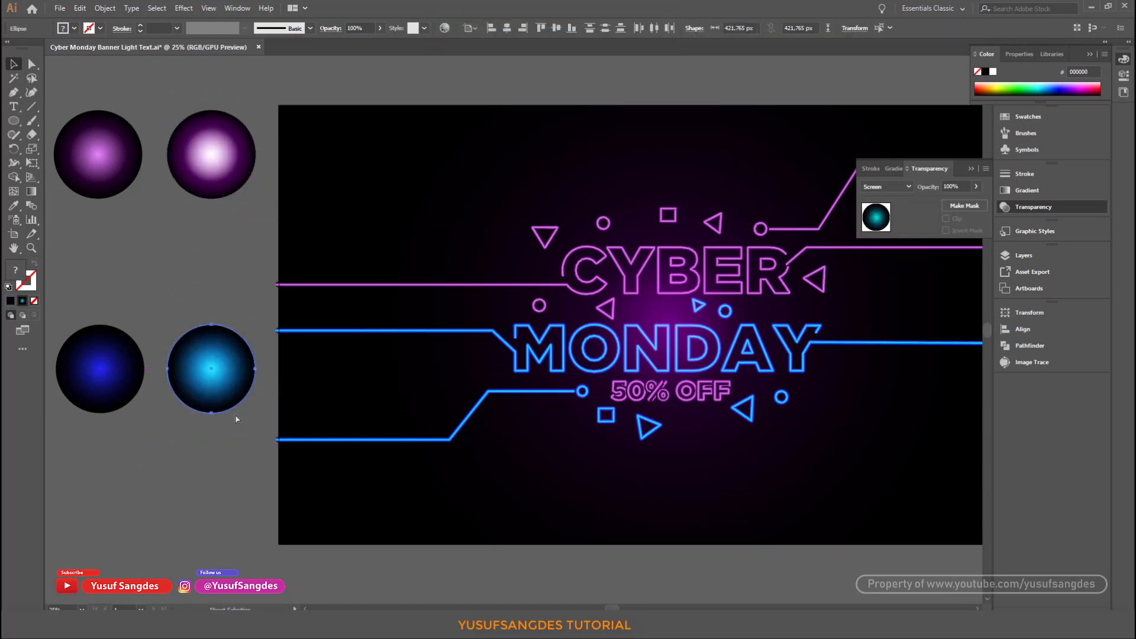
Stretch and flatten both circle groups into thin horizontal glow ellipses, about 1516 px wide and 58 px high each.
{"action": "left_click", "coordinate": [215, 157], "text": "shift"}
{"action": "left_click_drag", "start_coordinate": [255, 262], "coordinate": [556, 294]}
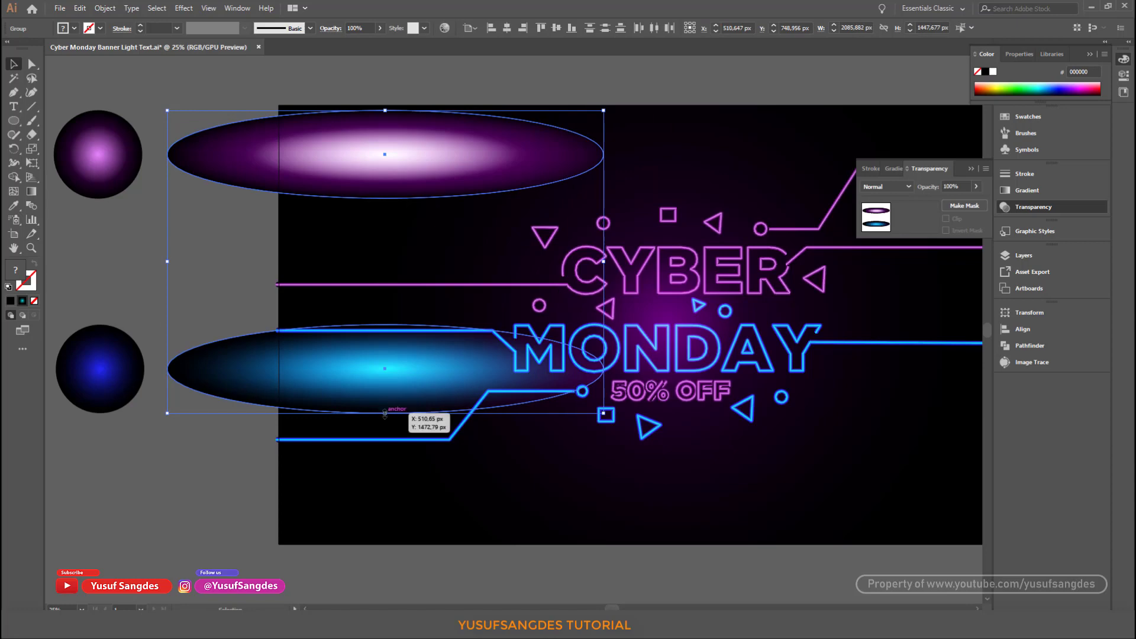
{"action": "left_click_drag", "start_coordinate": [385, 412], "coordinate": [414, 151]}
{"action": "left_click_drag", "start_coordinate": [604, 130], "coordinate": [485, 127]}
Place the pink-white glow on the pink line left of CYBER and the cyan glow on the blue line left of MONDAY.
{"action": "left_click", "coordinate": [335, 75]}
{"action": "left_click_drag", "start_coordinate": [338, 95], "coordinate": [242, 141]}
{"action": "left_click_drag", "start_coordinate": [238, 163], "coordinate": [320, 383]}
{"action": "left_click", "coordinate": [327, 91]}
{"action": "left_click", "coordinate": [153, 345]}
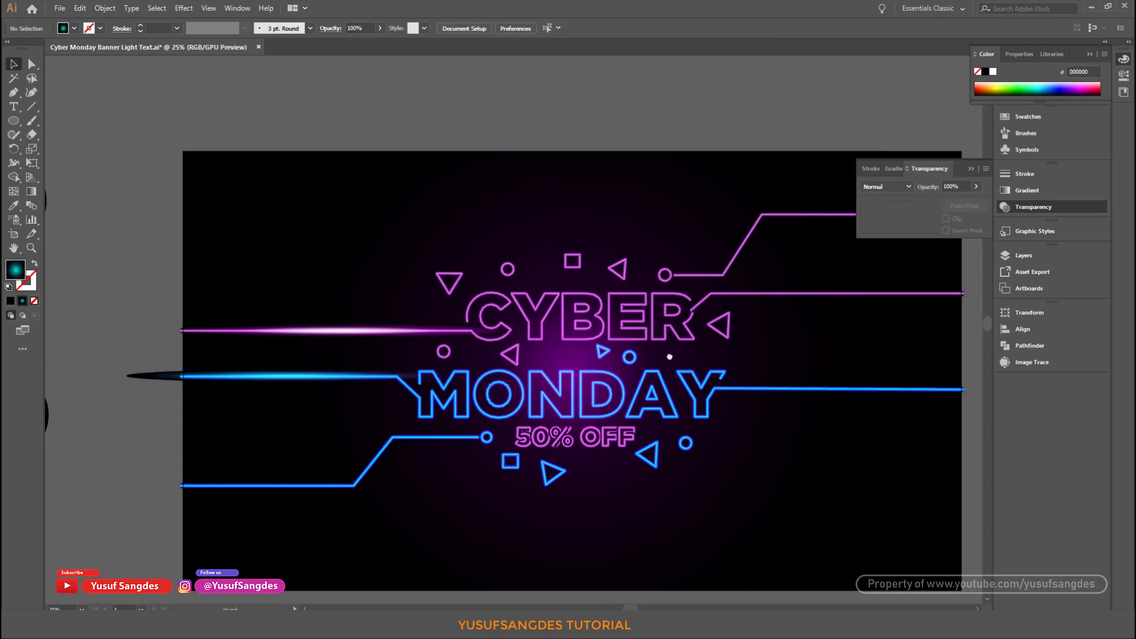
Copy the pink-white glow onto the uppermost pink line right of CYBER and shift it along that line's horizontal part.
{"action": "left_click_drag", "start_coordinate": [669, 357], "coordinate": [537, 367]}
{"action": "left_click_drag", "start_coordinate": [234, 345], "coordinate": [744, 228]}
{"action": "left_click", "coordinate": [678, 108]}
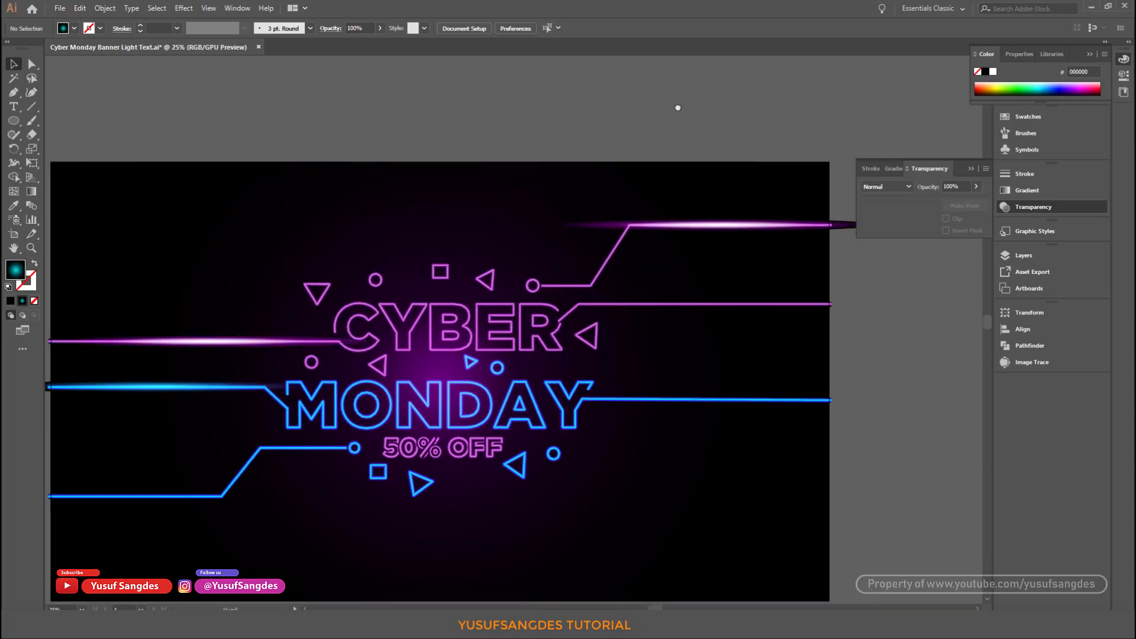
{"action": "left_click_drag", "start_coordinate": [677, 108], "coordinate": [541, 127]}
{"action": "left_click", "coordinate": [511, 244]}
{"action": "left_click_drag", "start_coordinate": [424, 243], "coordinate": [490, 243]}
Copy the uppermost pink glow down onto the second pink line right of CYBER.
{"action": "left_click", "coordinate": [619, 235]}
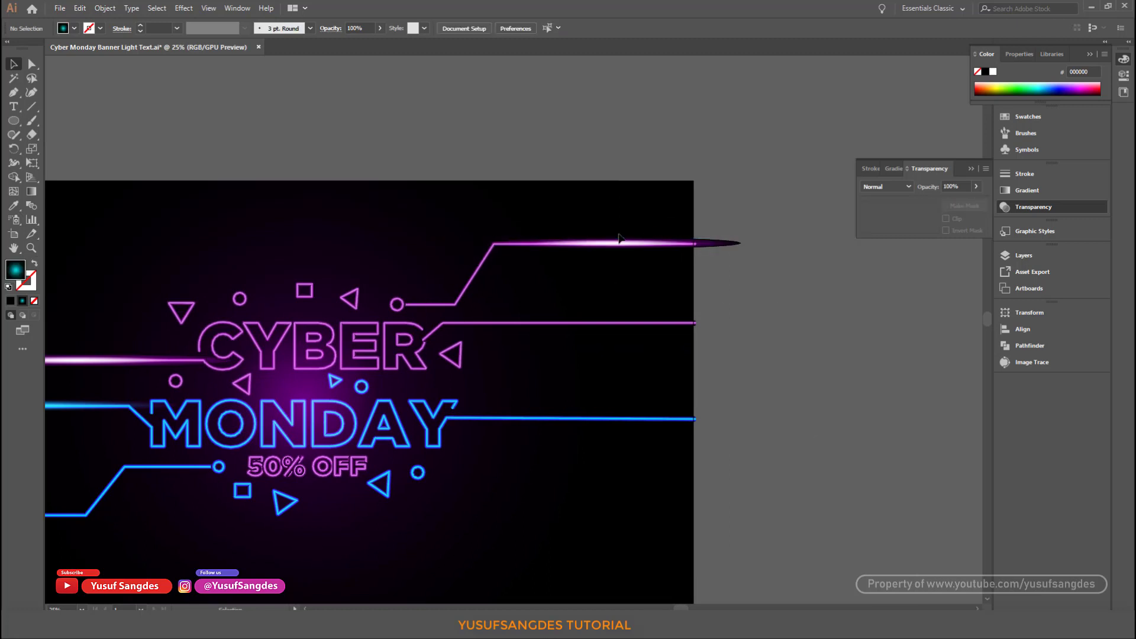
{"action": "left_click_drag", "start_coordinate": [616, 243], "coordinate": [583, 323]}
{"action": "left_click", "coordinate": [779, 350]}
Copy the cyan glow from the line left of MONDAY onto the blue line right of MONDAY.
{"action": "scroll", "coordinate": [779, 351], "scroll_direction": "down", "scroll_amount": 2}
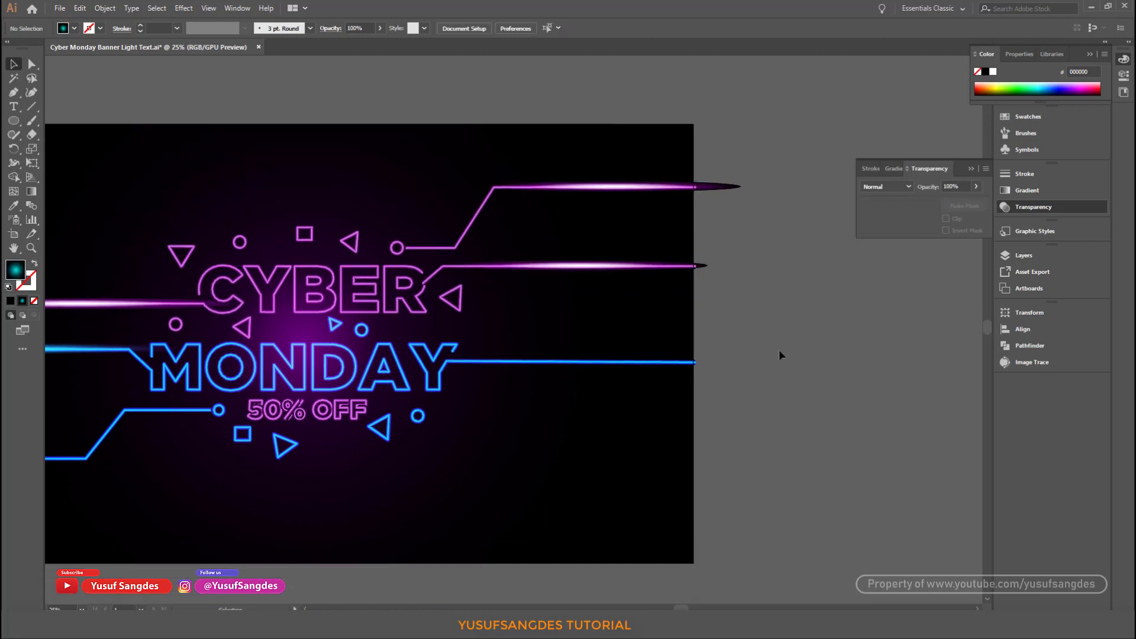
{"action": "left_click_drag", "start_coordinate": [462, 344], "coordinate": [593, 329]}
{"action": "left_click_drag", "start_coordinate": [185, 335], "coordinate": [749, 347]}
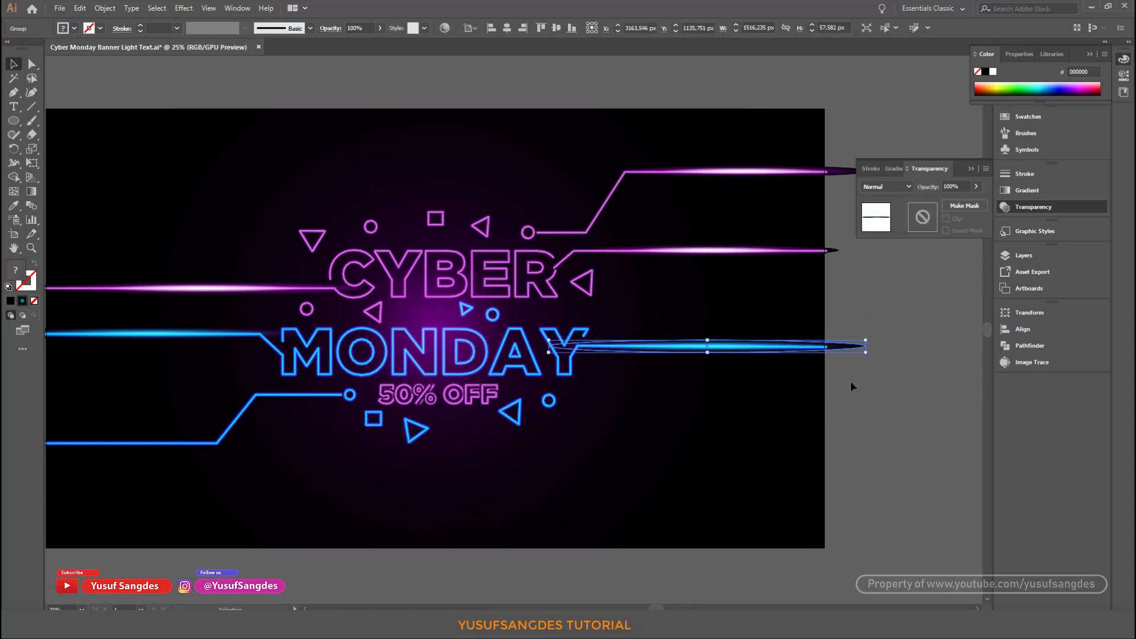
{"action": "left_click", "coordinate": [851, 386]}
{"action": "left_click_drag", "start_coordinate": [852, 386], "coordinate": [878, 334]}
Set the stroke weight of the 50% OFF outline text to 15 pt.
{"action": "left_click", "coordinate": [504, 349]}
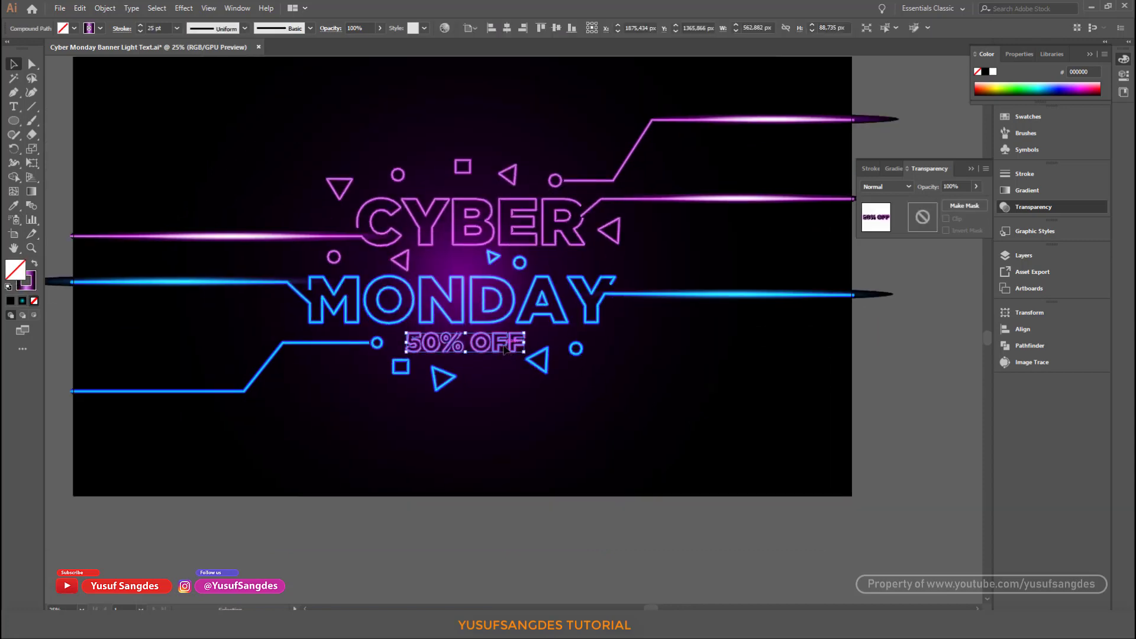
{"action": "left_click", "coordinate": [1017, 175]}
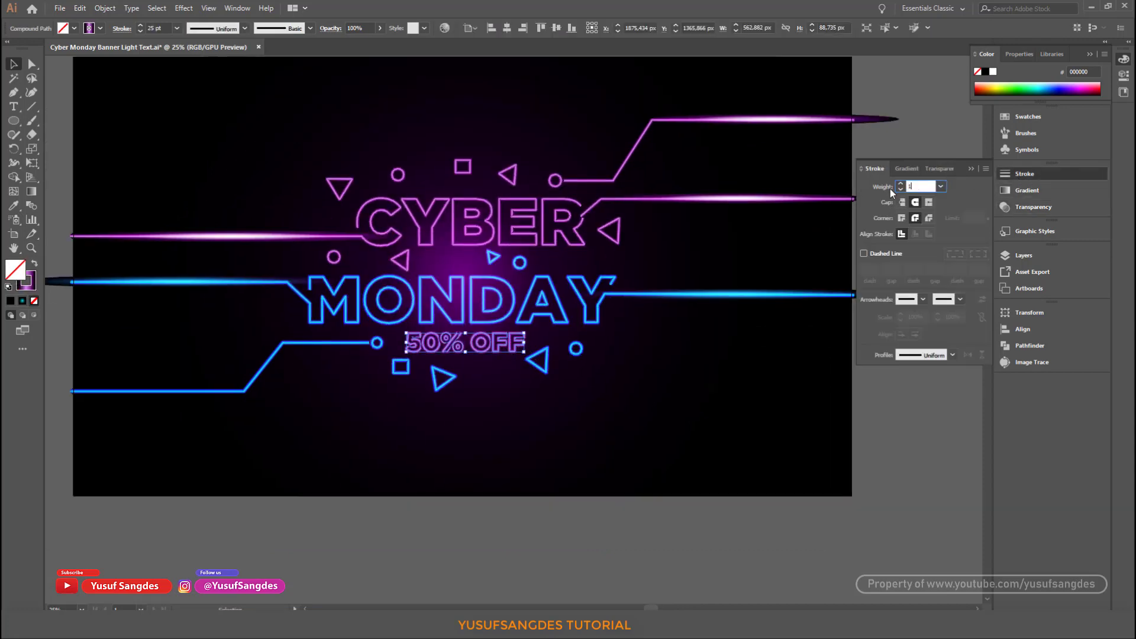
{"action": "type", "text": "15"}
{"action": "key", "text": "Return"}
{"action": "left_click", "coordinate": [516, 548]}
Copy the cyan glow down onto the lowest blue line and shorten the copy to about 1041 px wide.
{"action": "left_click_drag", "start_coordinate": [406, 467], "coordinate": [462, 463]}
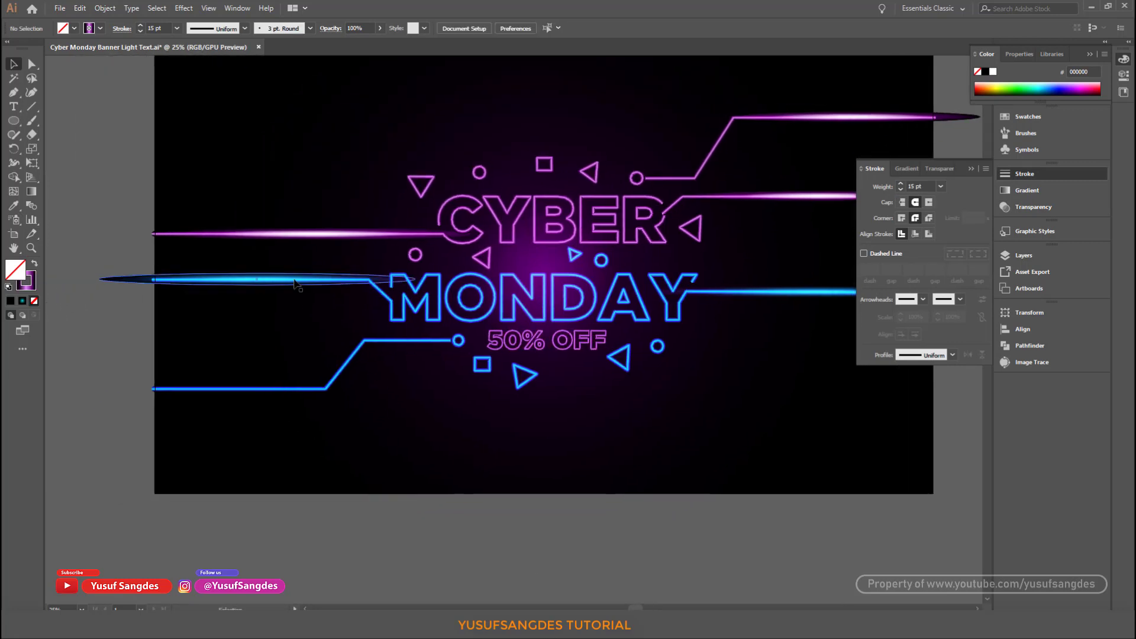
{"action": "left_click_drag", "start_coordinate": [296, 284], "coordinate": [312, 389]}
{"action": "left_click_drag", "start_coordinate": [432, 388], "coordinate": [332, 393]}
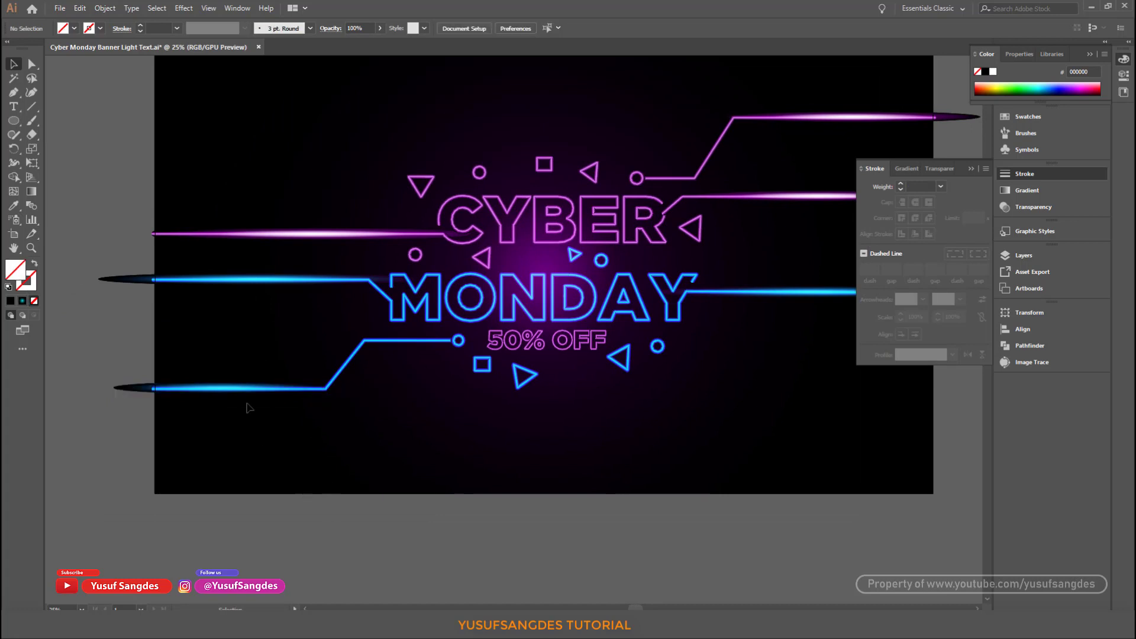
{"action": "left_click", "coordinate": [302, 529]}
{"action": "left_click_drag", "start_coordinate": [231, 389], "coordinate": [340, 364]}
{"action": "key", "text": "z"}
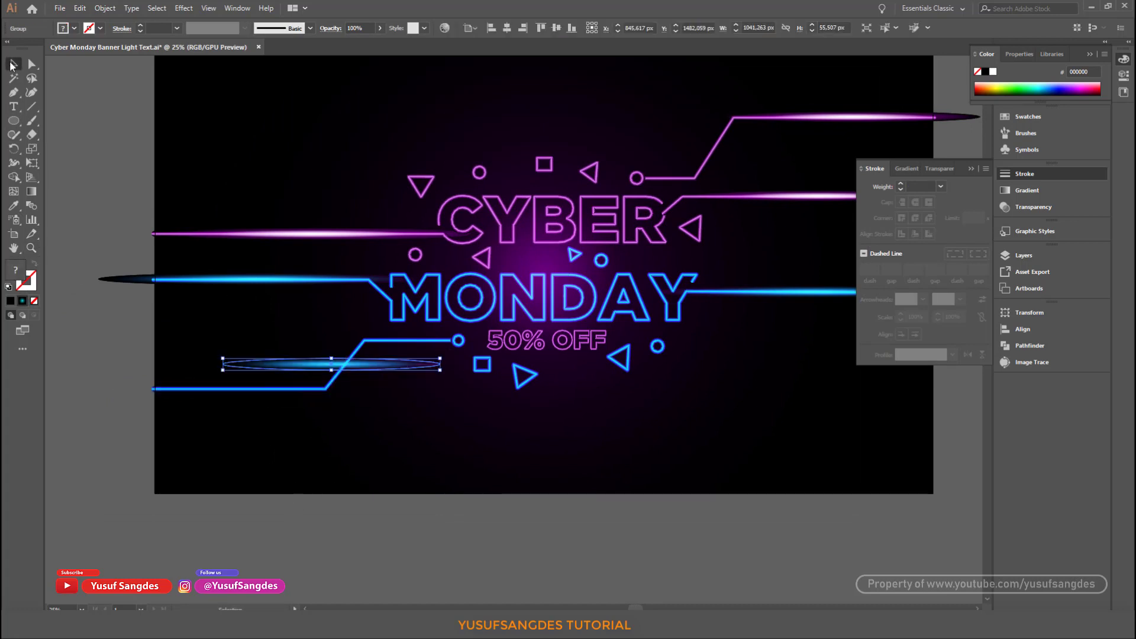
{"action": "key", "text": "ctrl+z"}
Copy the cyan glow from the lowest blue line and rotate the copy along that line's diagonal segment.
{"action": "left_click_drag", "start_coordinate": [241, 390], "coordinate": [303, 348]}
{"action": "left_click_drag", "start_coordinate": [397, 354], "coordinate": [239, 406]}
{"action": "left_click_drag", "start_coordinate": [345, 261], "coordinate": [369, 332]}
{"action": "key", "text": "ctrl+plus"}
{"action": "key", "text": "ctrl+plus"}
{"action": "key", "text": "ctrl+plus"}
{"action": "left_click_drag", "start_coordinate": [641, 304], "coordinate": [535, 380]}
{"action": "left_click_drag", "start_coordinate": [492, 298], "coordinate": [518, 265]}
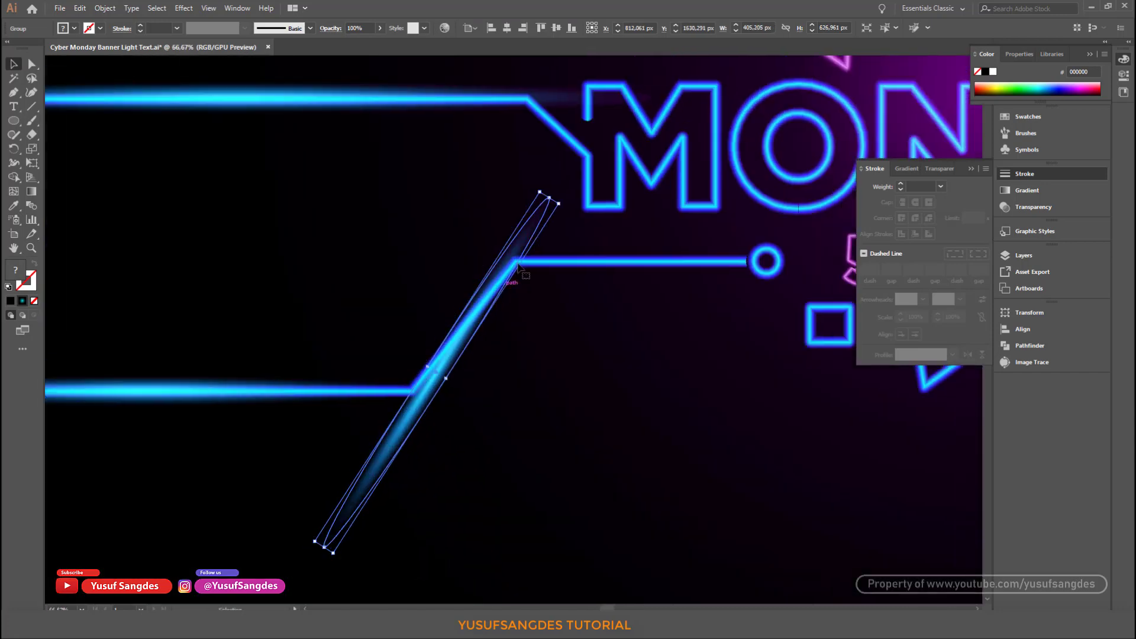
Shorten the rotated cyan glow and align it centrally on the diagonal blue segment.
{"action": "left_click_drag", "start_coordinate": [559, 205], "coordinate": [498, 312]}
{"action": "left_click_drag", "start_coordinate": [451, 368], "coordinate": [489, 294]}
{"action": "left_click_drag", "start_coordinate": [541, 238], "coordinate": [549, 246]}
Copy the diagonal cyan glow onto the horizontal segment ending at the small blue circle, rotating it level and widening it to about 391 px.
{"action": "left_click_drag", "start_coordinate": [358, 470], "coordinate": [414, 404]}
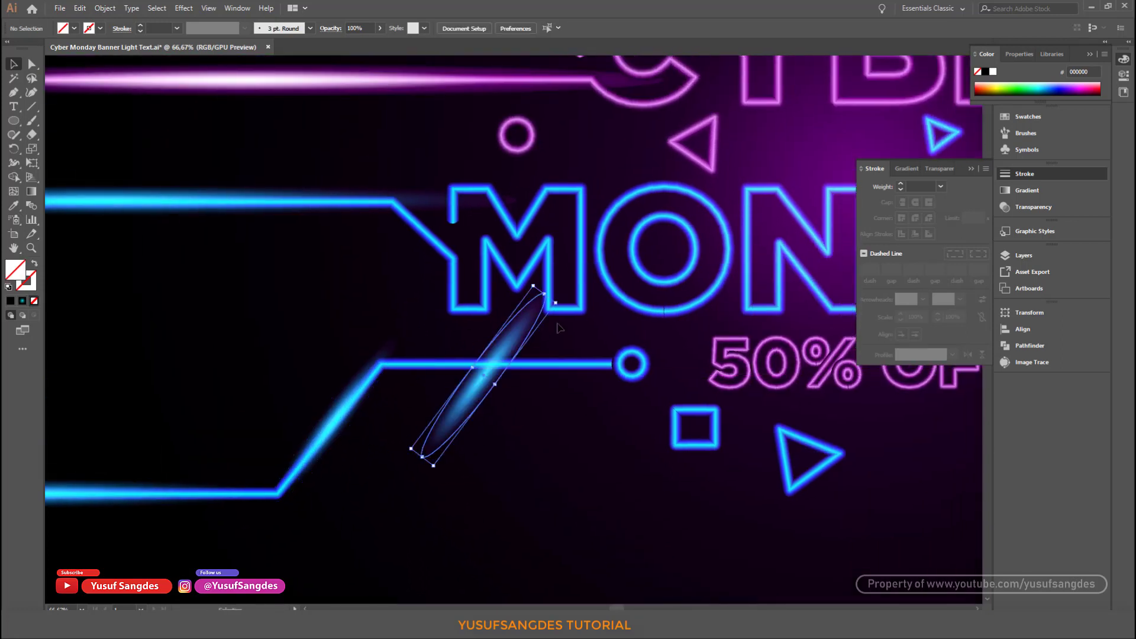
{"action": "left_click_drag", "start_coordinate": [559, 328], "coordinate": [560, 374]}
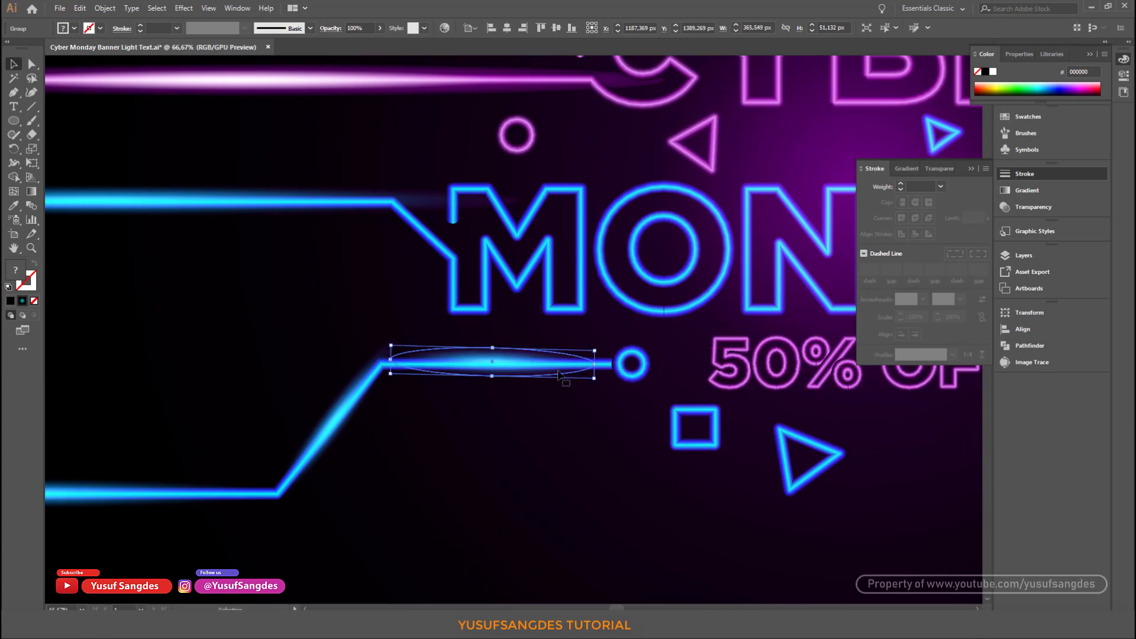
{"action": "left_click_drag", "start_coordinate": [614, 344], "coordinate": [621, 343]}
{"action": "key", "text": "Down"}
Shorten the pink glow on the line left of CYBER to about 1386 px wide.
{"action": "left_click_drag", "start_coordinate": [515, 452], "coordinate": [249, 500]}
{"action": "left_click_drag", "start_coordinate": [781, 458], "coordinate": [671, 406]}
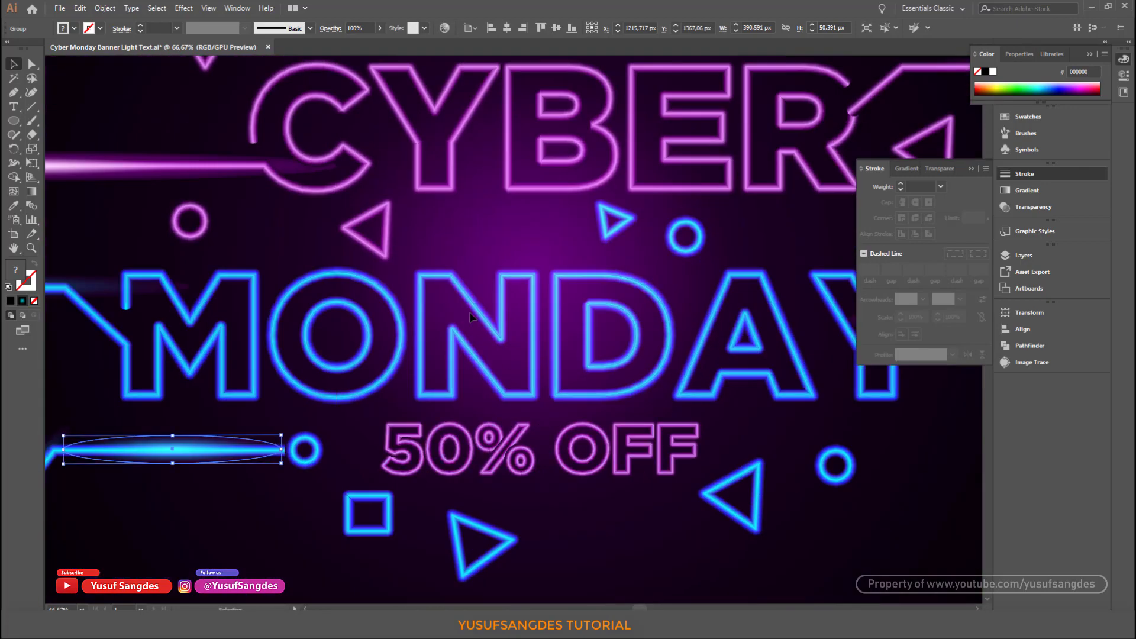
{"action": "key", "text": "ctrl+minus"}
{"action": "left_click_drag", "start_coordinate": [490, 122], "coordinate": [653, 273]}
{"action": "left_click", "coordinate": [654, 272]}
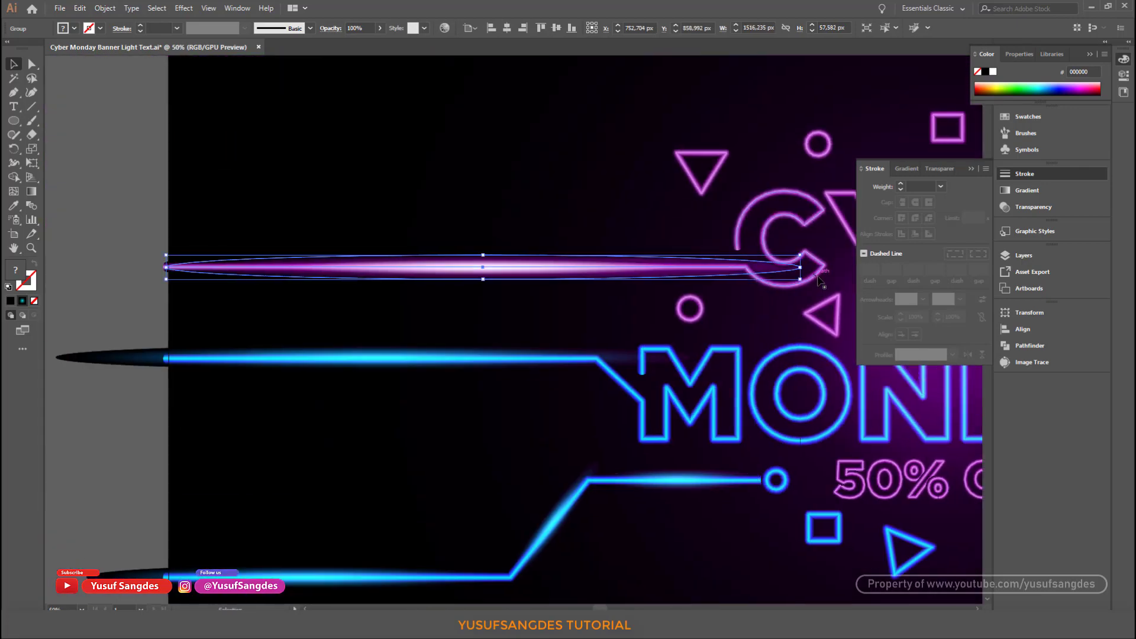
{"action": "left_click", "coordinate": [121, 192]}
{"action": "key", "text": "ctrl+minus"}
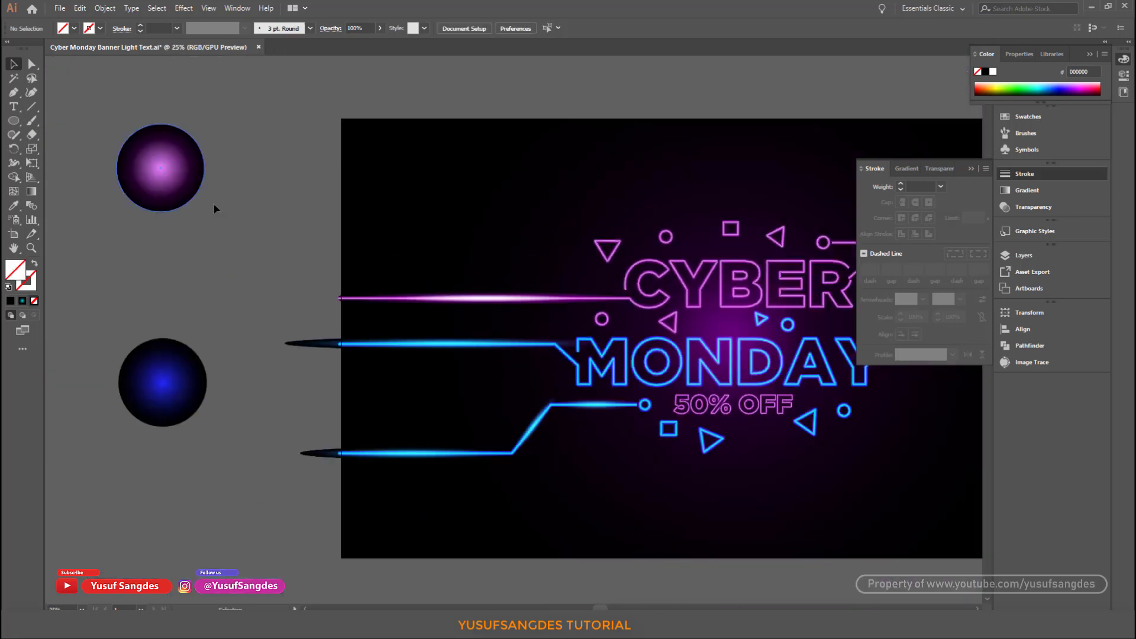
Place a copy of the left pink glow in the empty area above the CYBER text.
{"action": "left_click_drag", "start_coordinate": [216, 208], "coordinate": [116, 227]}
{"action": "left_click_drag", "start_coordinate": [384, 316], "coordinate": [669, 229]}
{"action": "key", "text": "ctrl+z"}
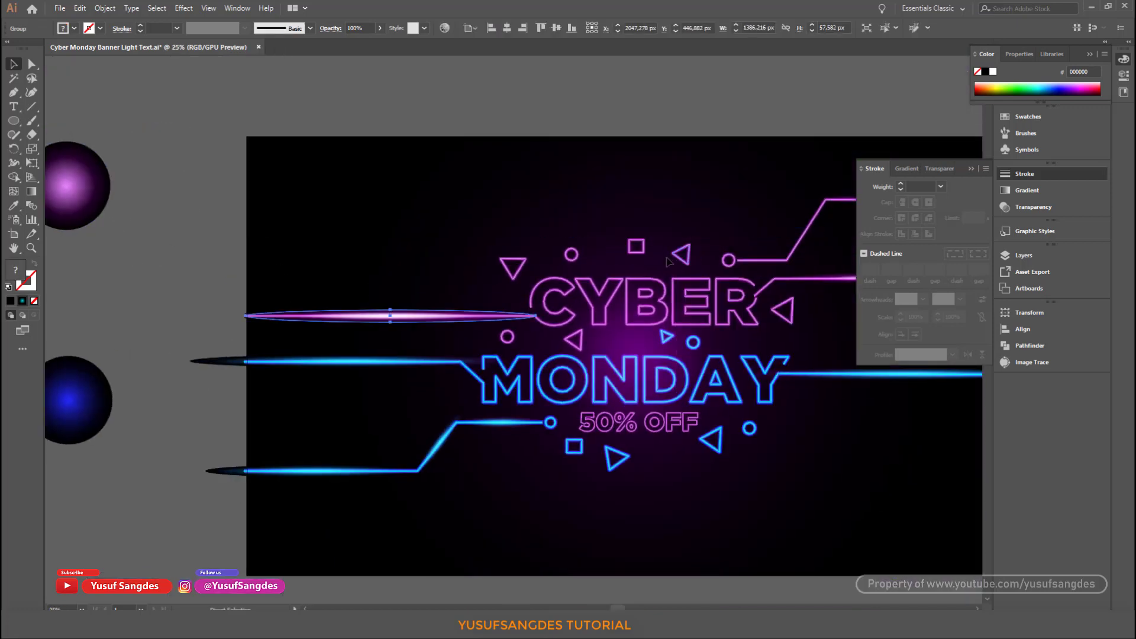
{"action": "left_click_drag", "start_coordinate": [452, 317], "coordinate": [720, 192]}
{"action": "left_click_drag", "start_coordinate": [820, 112], "coordinate": [464, 157]}
Shrink the copied pink glow to about 353 by 22 px and place it on the short horizontal segment beside the small pink circle.
{"action": "key", "text": "ctrl+plus"}
{"action": "key", "text": "ctrl+plus"}
{"action": "key", "text": "ctrl+plus"}
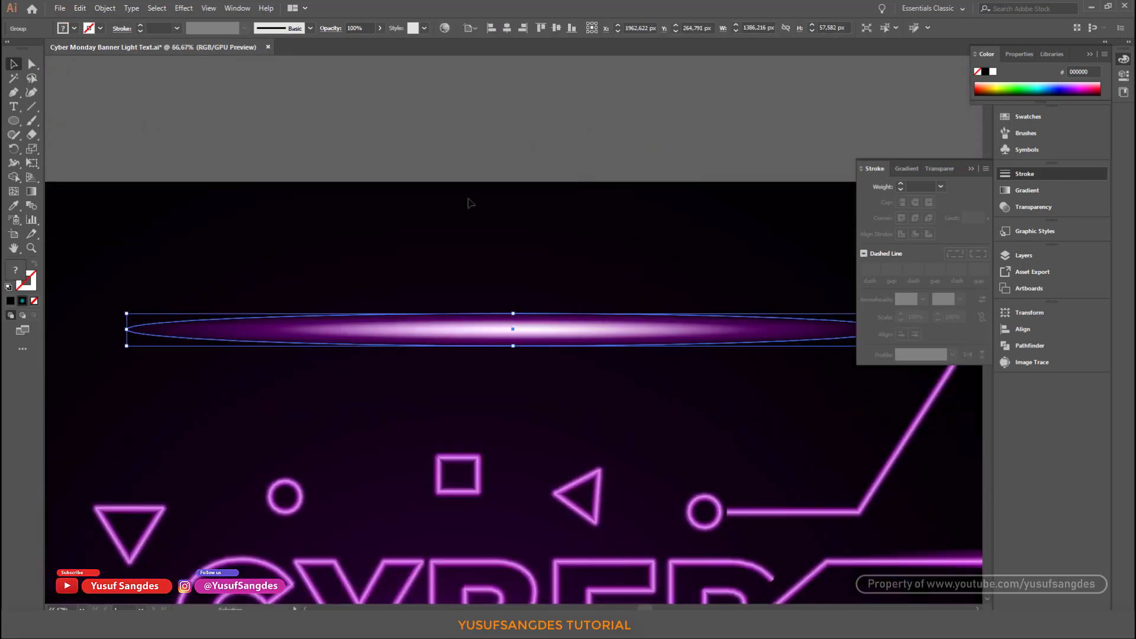
{"action": "left_click_drag", "start_coordinate": [672, 347], "coordinate": [585, 372]}
{"action": "left_click_drag", "start_coordinate": [810, 348], "coordinate": [234, 368]}
Copy the short pink glow onto the diagonal pink segment, rotate it to match the slope and align it with the line.
{"action": "left_click_drag", "start_coordinate": [170, 377], "coordinate": [627, 273]}
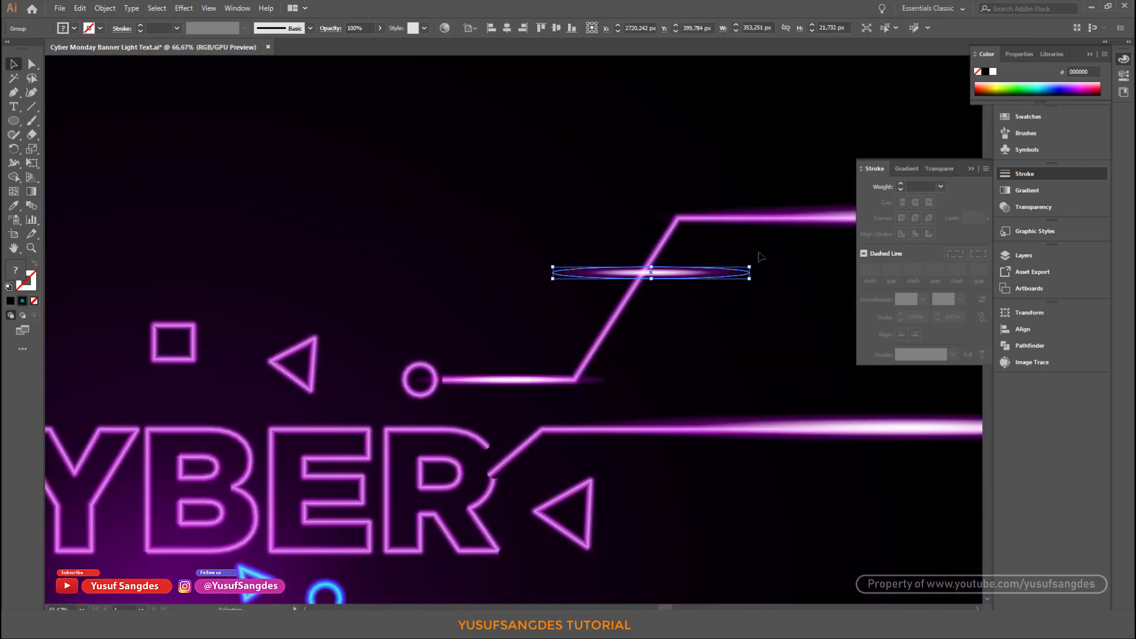
{"action": "left_click_drag", "start_coordinate": [758, 266], "coordinate": [611, 355]}
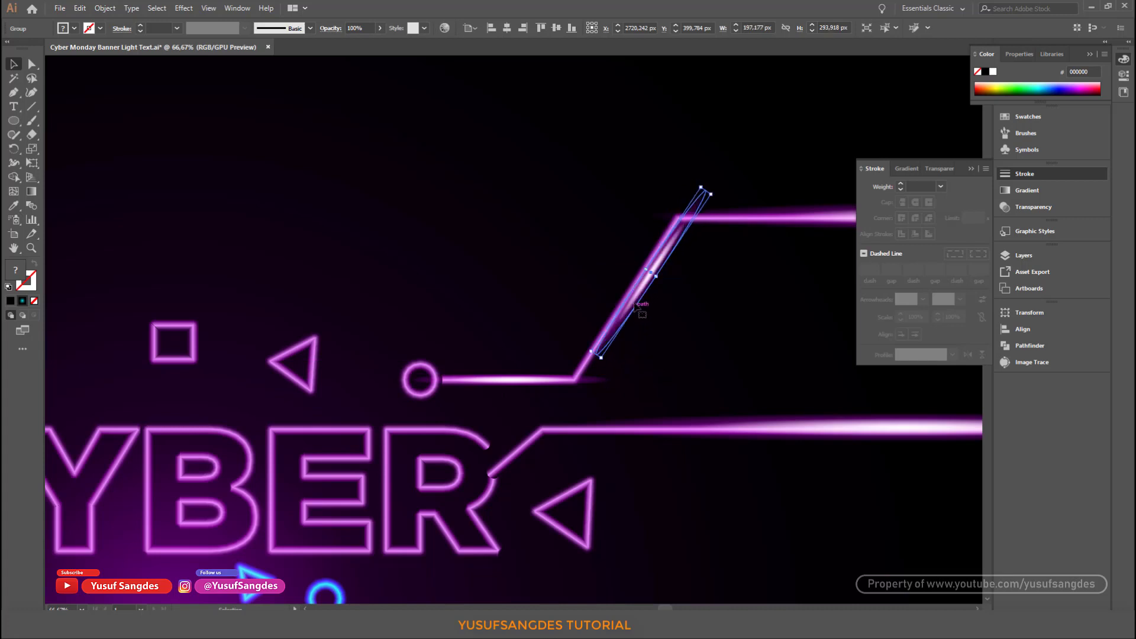
{"action": "left_click_drag", "start_coordinate": [635, 296], "coordinate": [622, 312]}
{"action": "left_click", "coordinate": [677, 322]}
Bring the short horizontal pink glow beside the small circle to the front and keep it selected.
{"action": "left_click", "coordinate": [482, 380]}
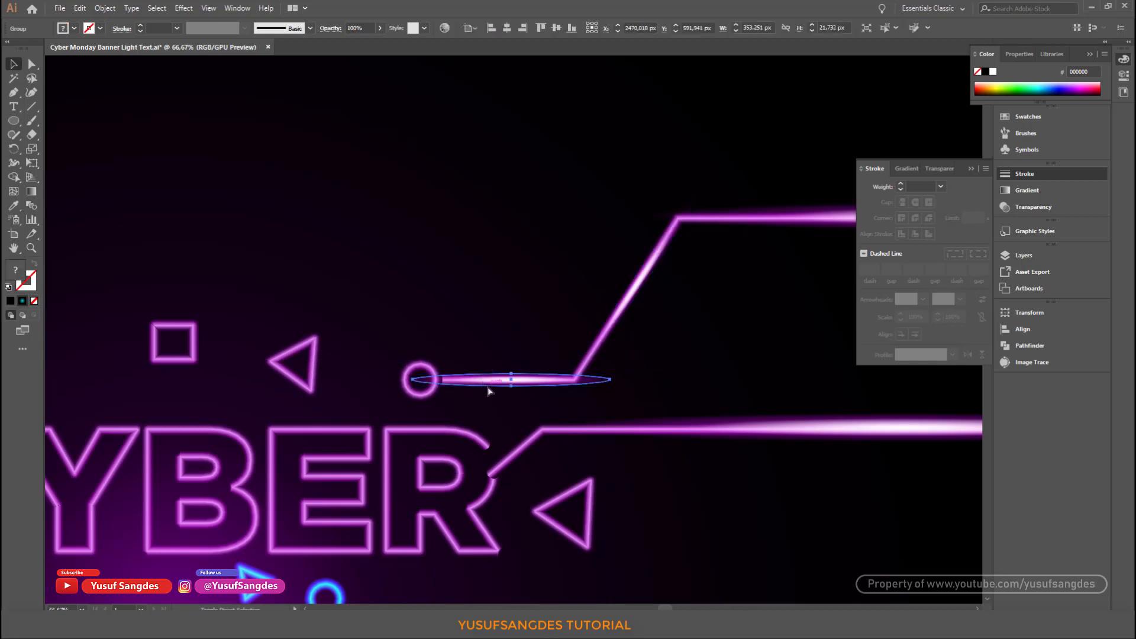
{"action": "left_click", "coordinate": [545, 382]}
{"action": "right_click", "coordinate": [530, 379]}
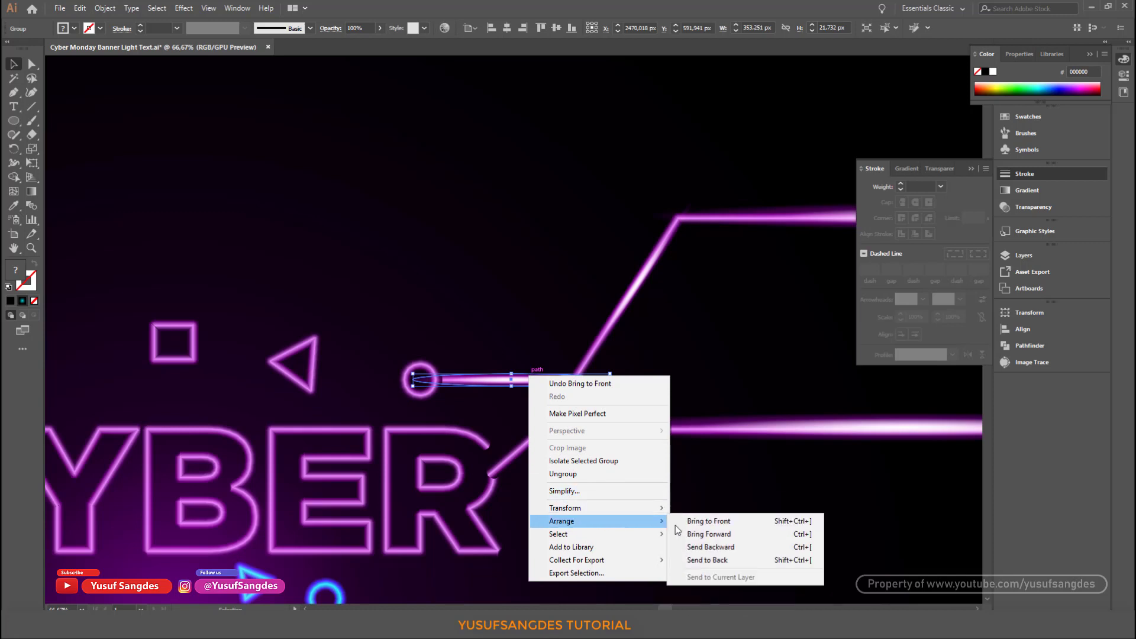
{"action": "left_click", "coordinate": [704, 520]}
{"action": "left_click", "coordinate": [1030, 250]}
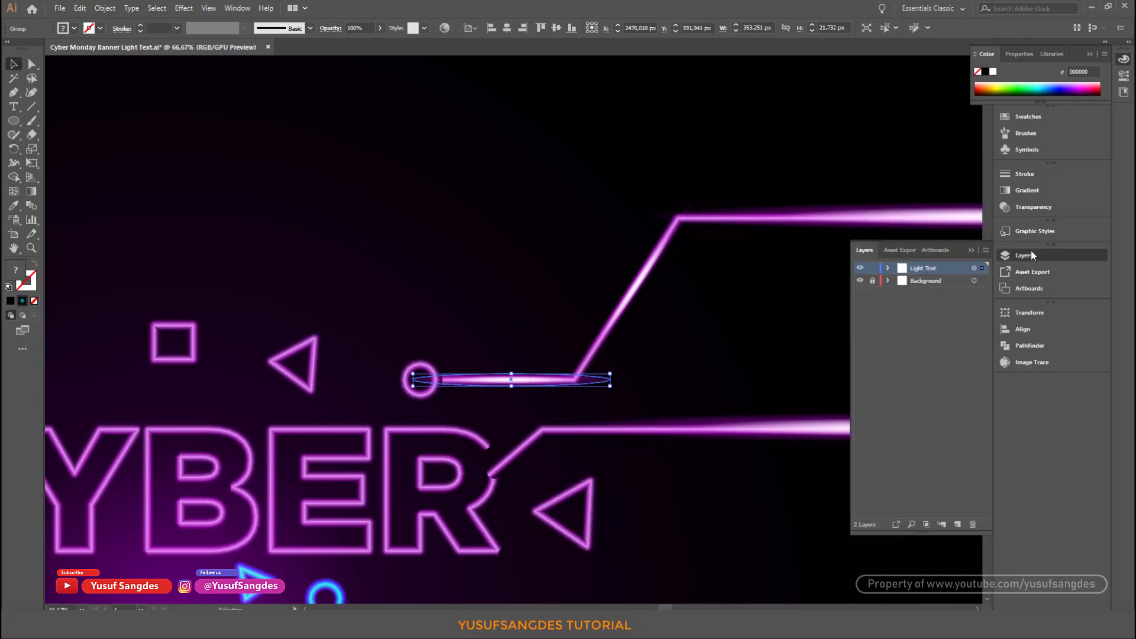
{"action": "left_click", "coordinate": [1031, 251]}
{"action": "left_click", "coordinate": [493, 329]}
{"action": "left_click", "coordinate": [609, 382]}
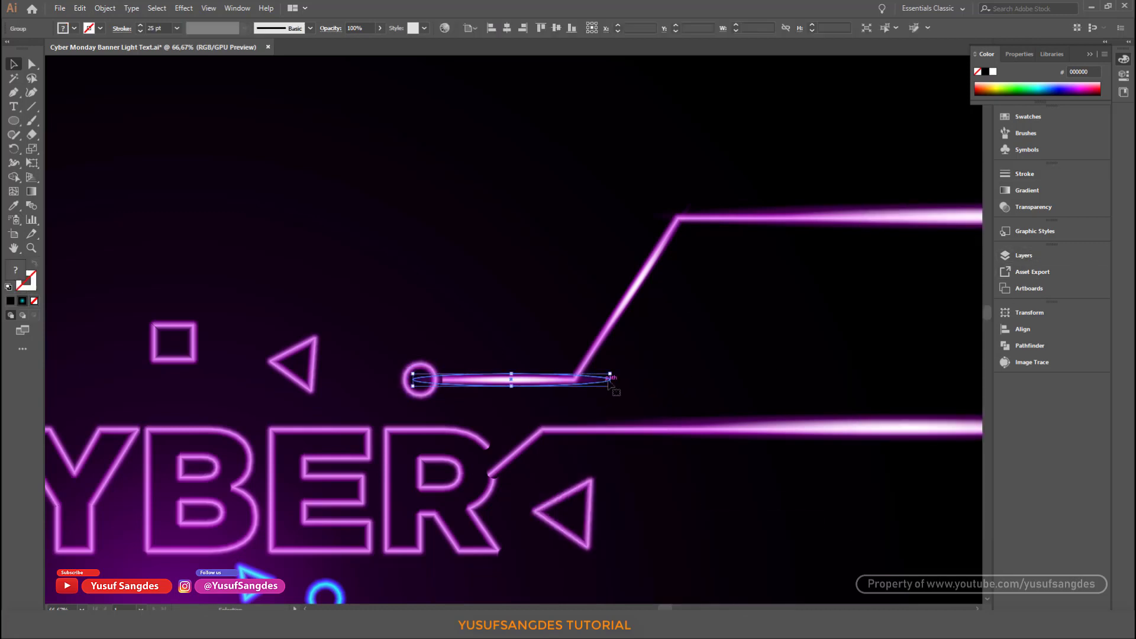
Examine the whole banner and its connecting lines after placing the pink glows.
{"action": "left_click", "coordinate": [643, 394]}
{"action": "key", "text": "ctrl+minus"}
{"action": "key", "text": "ctrl+minus"}
{"action": "key", "text": "ctrl+minus"}
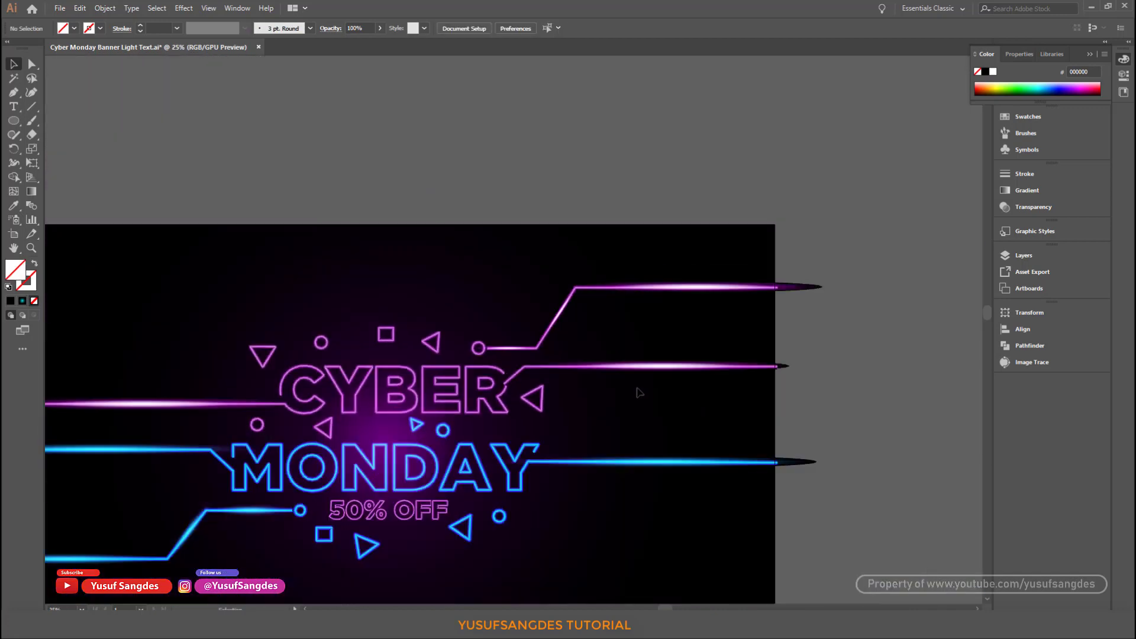
{"action": "key", "text": "ctrl+plus"}
{"action": "key", "text": "ctrl+plus"}
{"action": "left_click_drag", "start_coordinate": [242, 476], "coordinate": [461, 302]}
{"action": "key", "text": "ctrl+minus"}
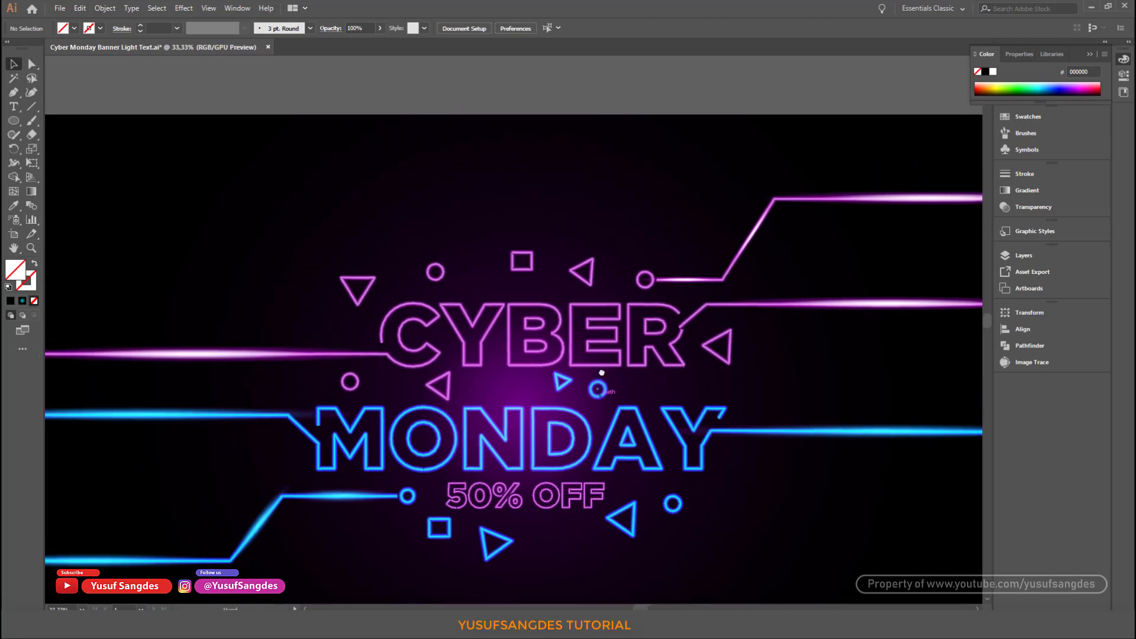
Bring the pink and blue radial gradient circles beside the artboard to the front.
{"action": "key", "text": "ctrl+minus"}
{"action": "left_click_drag", "start_coordinate": [356, 336], "coordinate": [487, 305]}
{"action": "left_click", "coordinate": [86, 190]}
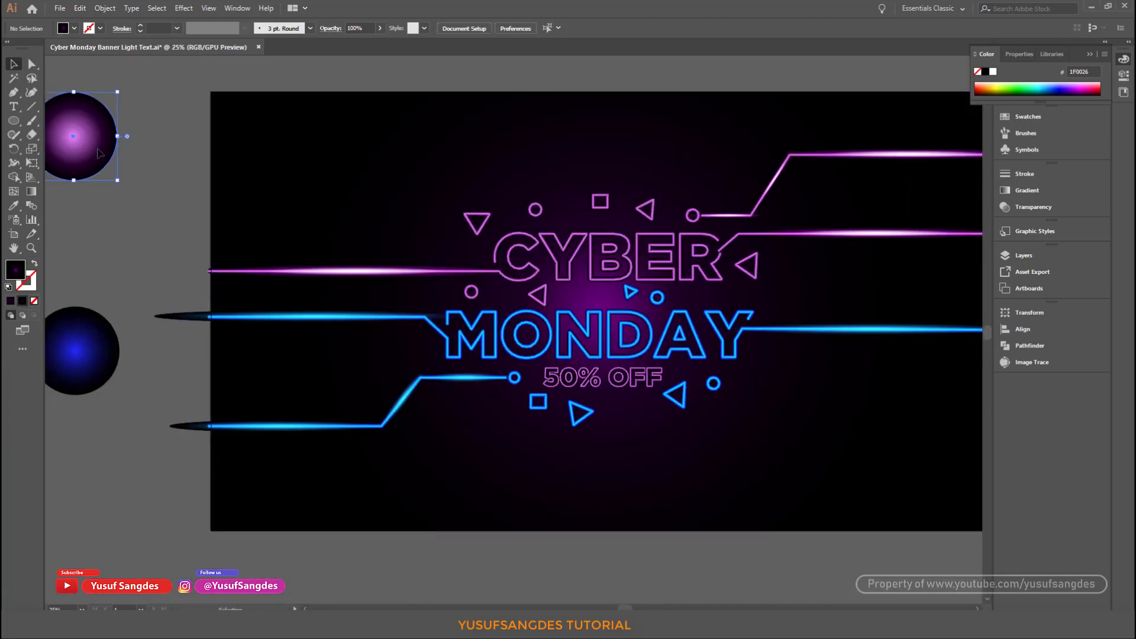
{"action": "left_click", "coordinate": [99, 153]}
{"action": "left_click", "coordinate": [85, 360], "text": "shift"}
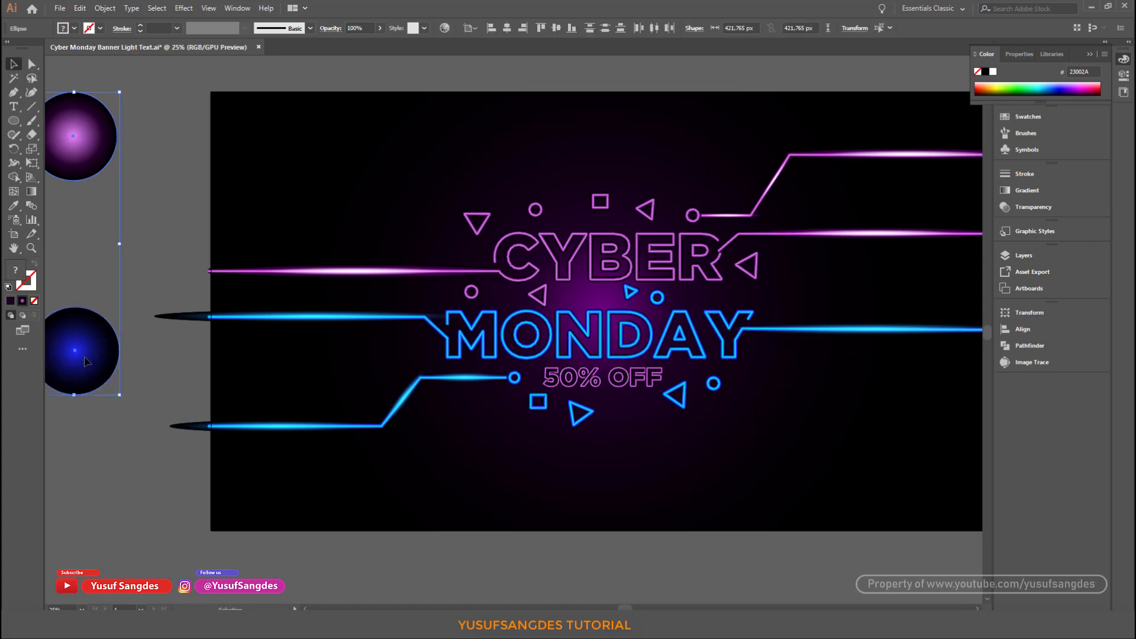
{"action": "right_click", "coordinate": [85, 360]}
{"action": "mouse_move", "coordinate": [127, 541]}
{"action": "left_click", "coordinate": [240, 541]}
{"action": "left_click", "coordinate": [142, 240]}
Place a pink radial glow over the left part of CYBER and a larger copy above the letter B.
{"action": "left_click_drag", "start_coordinate": [98, 150], "coordinate": [583, 285]}
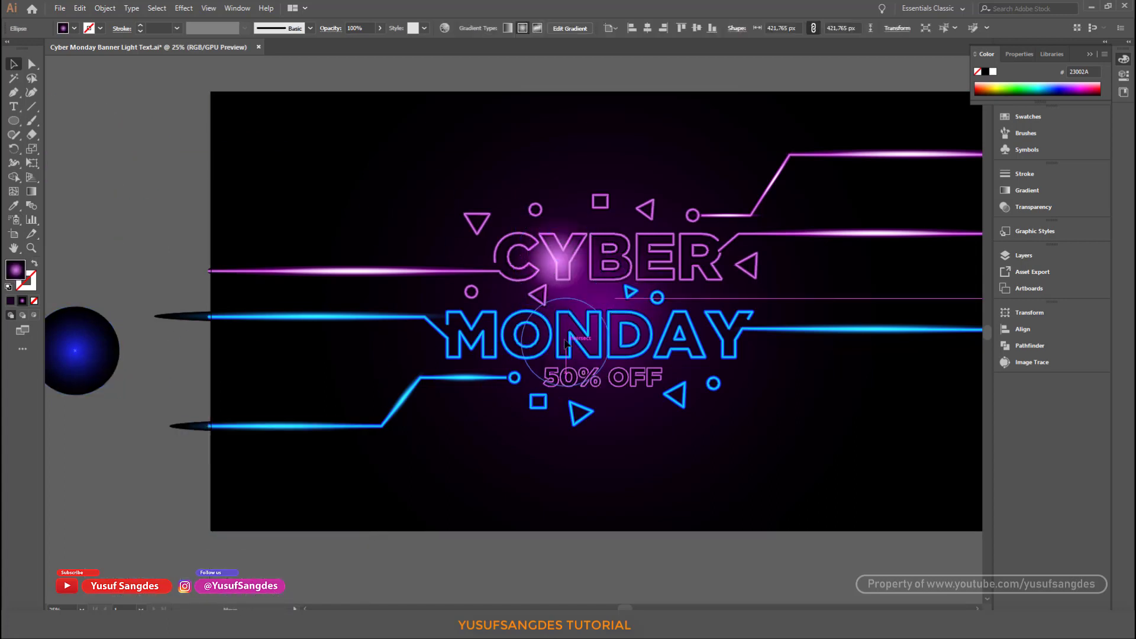
{"action": "left_click_drag", "start_coordinate": [604, 214], "coordinate": [689, 176]}
{"action": "left_click_drag", "start_coordinate": [637, 233], "coordinate": [626, 219]}
{"action": "left_click_drag", "start_coordinate": [552, 290], "coordinate": [539, 286]}
Place a blue radial glow over the N of MONDAY and a copy enlarged to about 723 px over the D.
{"action": "left_click_drag", "start_coordinate": [559, 359], "coordinate": [626, 372]}
{"action": "left_click_drag", "start_coordinate": [661, 318], "coordinate": [683, 298]}
{"action": "left_click_drag", "start_coordinate": [653, 345], "coordinate": [668, 323]}
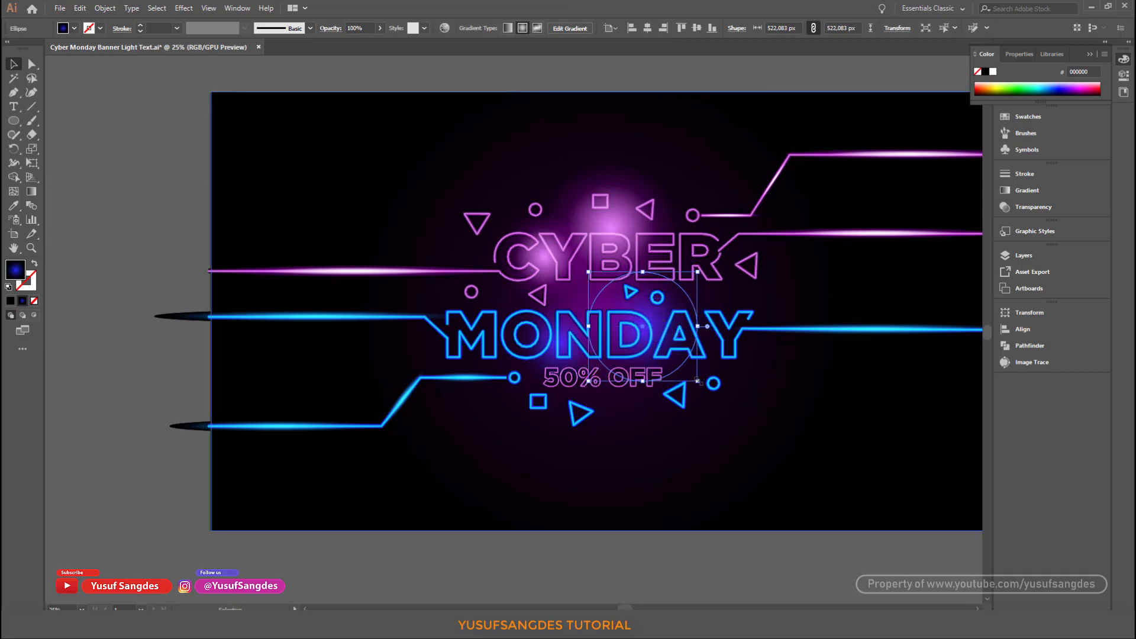
{"action": "left_click_drag", "start_coordinate": [697, 382], "coordinate": [720, 404]}
{"action": "left_click_drag", "start_coordinate": [689, 342], "coordinate": [660, 355]}
{"action": "left_click_drag", "start_coordinate": [691, 286], "coordinate": [713, 264]}
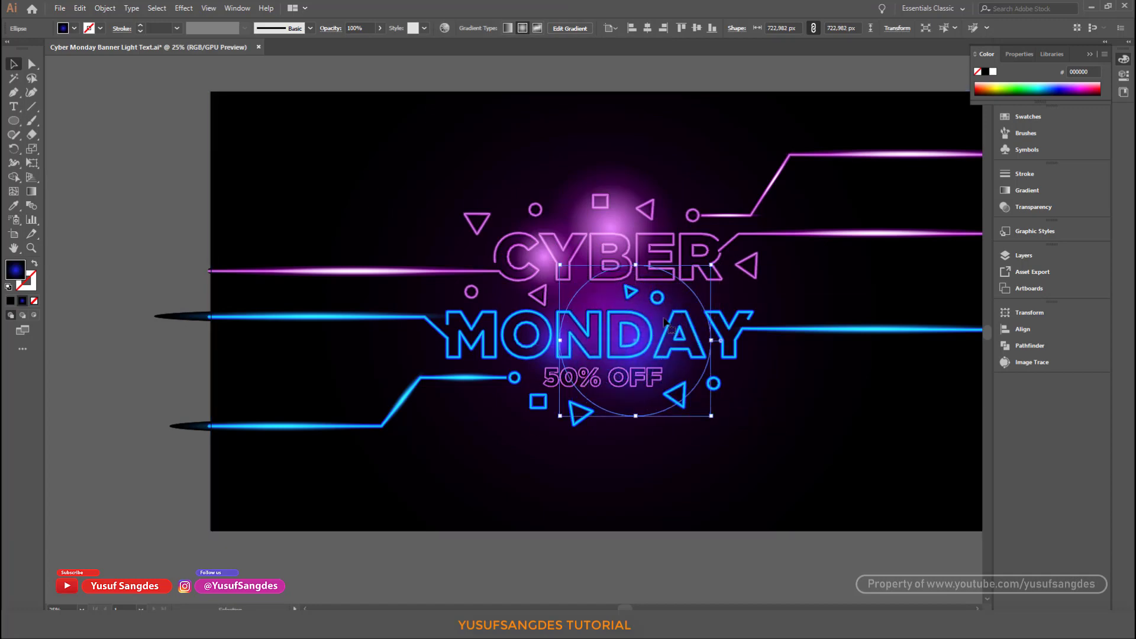
{"action": "left_click_drag", "start_coordinate": [677, 350], "coordinate": [671, 344]}
Examine the glow placement around MONDAY up close and across the whole banner.
{"action": "left_click", "coordinate": [599, 537]}
{"action": "key", "text": "ctrl+plus"}
{"action": "key", "text": "ctrl+plus"}
{"action": "key", "text": "ctrl+plus"}
{"action": "key", "text": "ctrl+plus"}
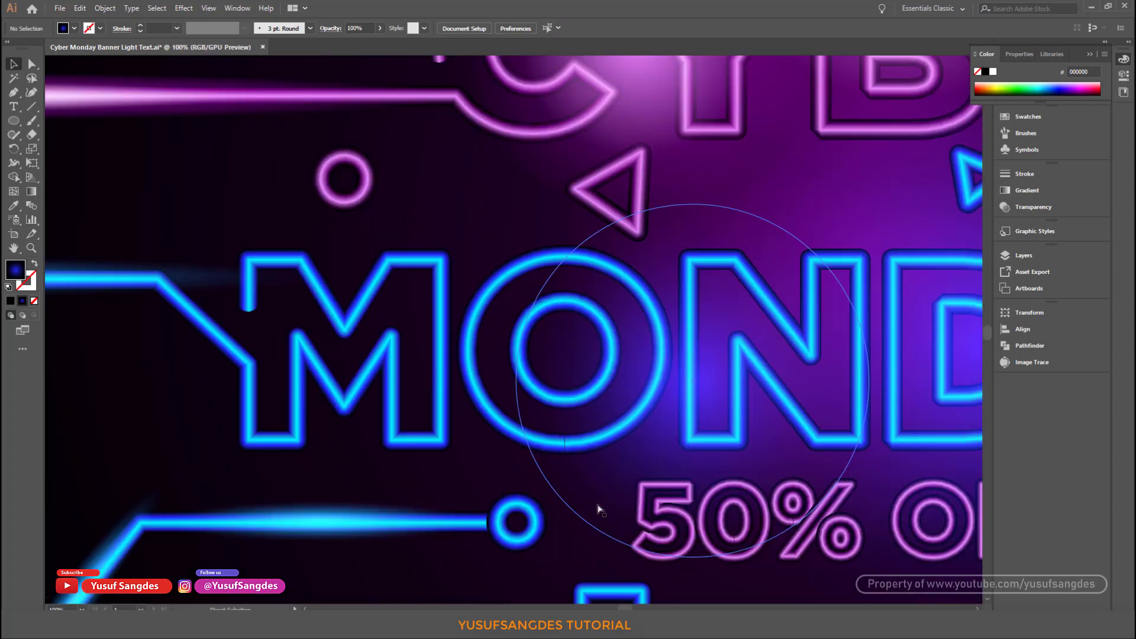
{"action": "key", "text": "ctrl+minus"}
{"action": "key", "text": "ctrl+minus"}
{"action": "key", "text": "ctrl+minus"}
{"action": "key", "text": "ctrl+minus"}
Place a blue glow about 501 px wide over the A and Y of MONDAY, and shift the blue triangle below 50% OFF slightly right.
{"action": "left_click", "coordinate": [614, 323]}
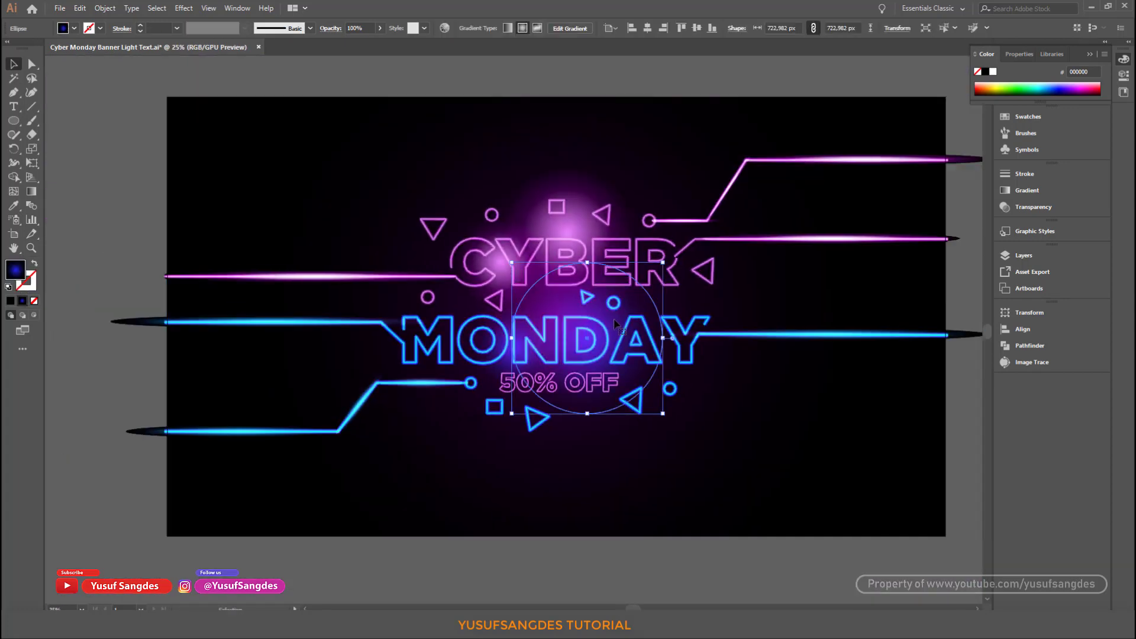
{"action": "key", "text": "ctrl+plus"}
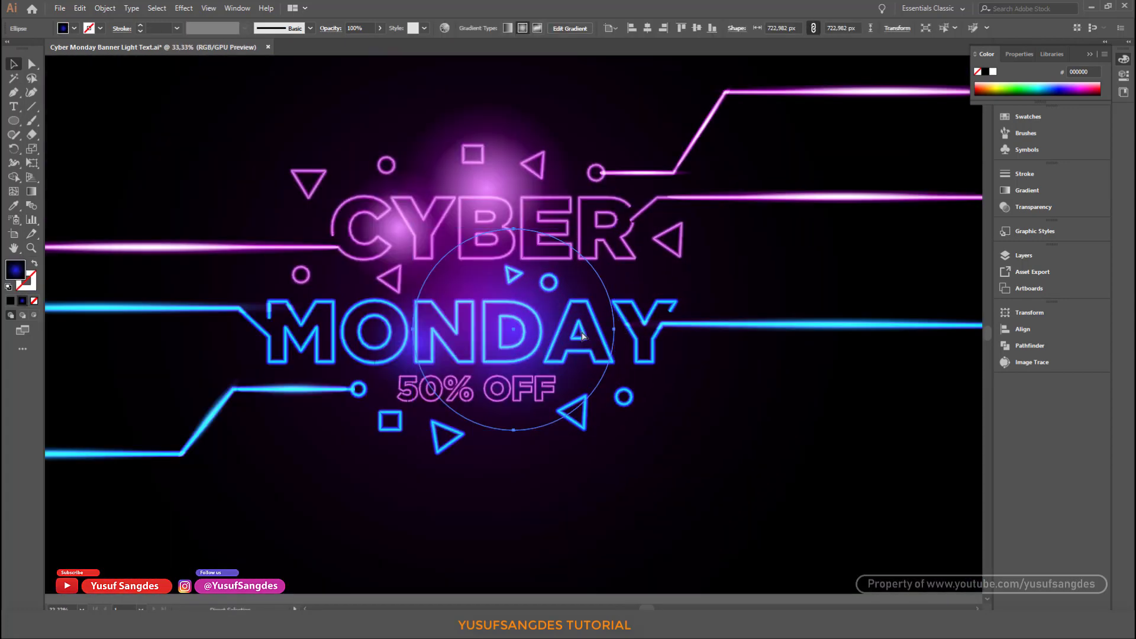
{"action": "key", "text": "ctrl+minus"}
{"action": "left_click_drag", "start_coordinate": [555, 295], "coordinate": [653, 302]}
{"action": "left_click_drag", "start_coordinate": [686, 260], "coordinate": [648, 315]}
{"action": "left_click_drag", "start_coordinate": [601, 350], "coordinate": [575, 305]}
{"action": "left_click_drag", "start_coordinate": [474, 413], "coordinate": [483, 416]}
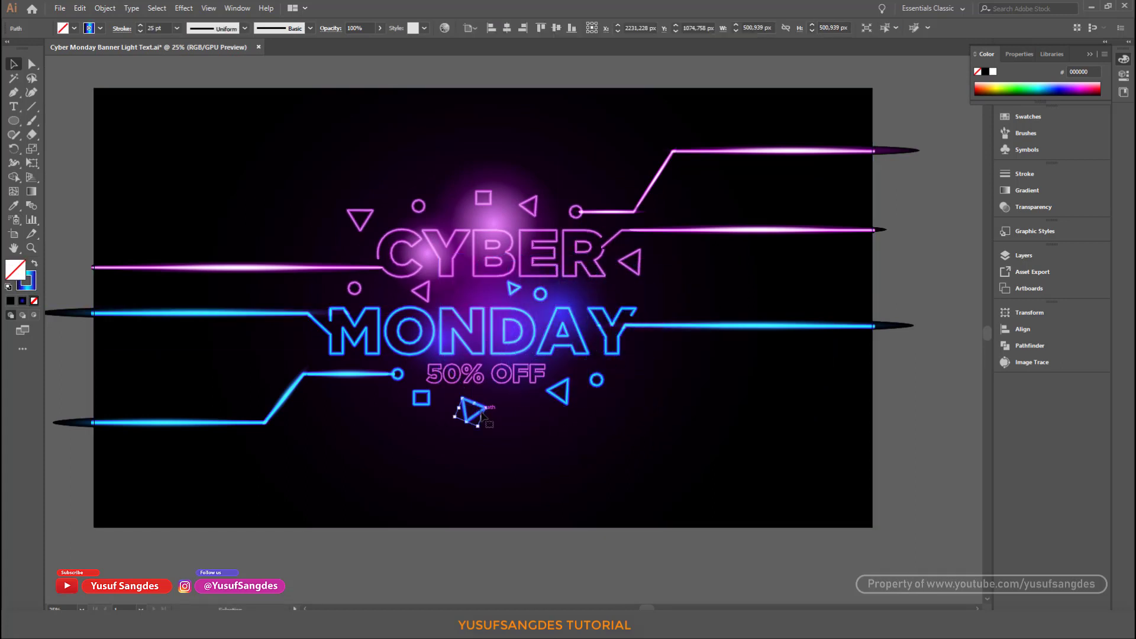
Place a copy of the pink glow over the 50% text and undo the last stray move.
{"action": "left_click_drag", "start_coordinate": [494, 237], "coordinate": [462, 375]}
{"action": "left_click_drag", "start_coordinate": [528, 295], "coordinate": [507, 314]}
{"action": "left_click_drag", "start_coordinate": [448, 390], "coordinate": [458, 385]}
{"action": "left_click_drag", "start_coordinate": [459, 364], "coordinate": [520, 355]}
{"action": "key", "text": "ctrl+z"}
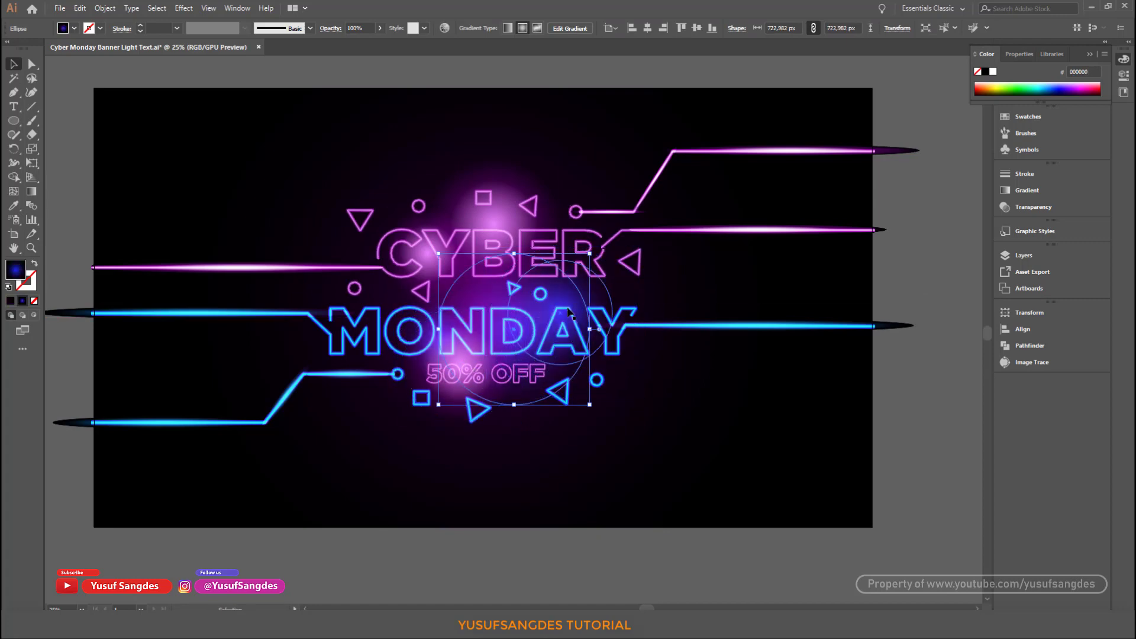
Copy the pink glow from the 50% text, enlarge it to about 647 px and position it over the R of CYBER.
{"action": "left_click_drag", "start_coordinate": [462, 380], "coordinate": [500, 302]}
{"action": "left_click_drag", "start_coordinate": [542, 227], "coordinate": [562, 205]}
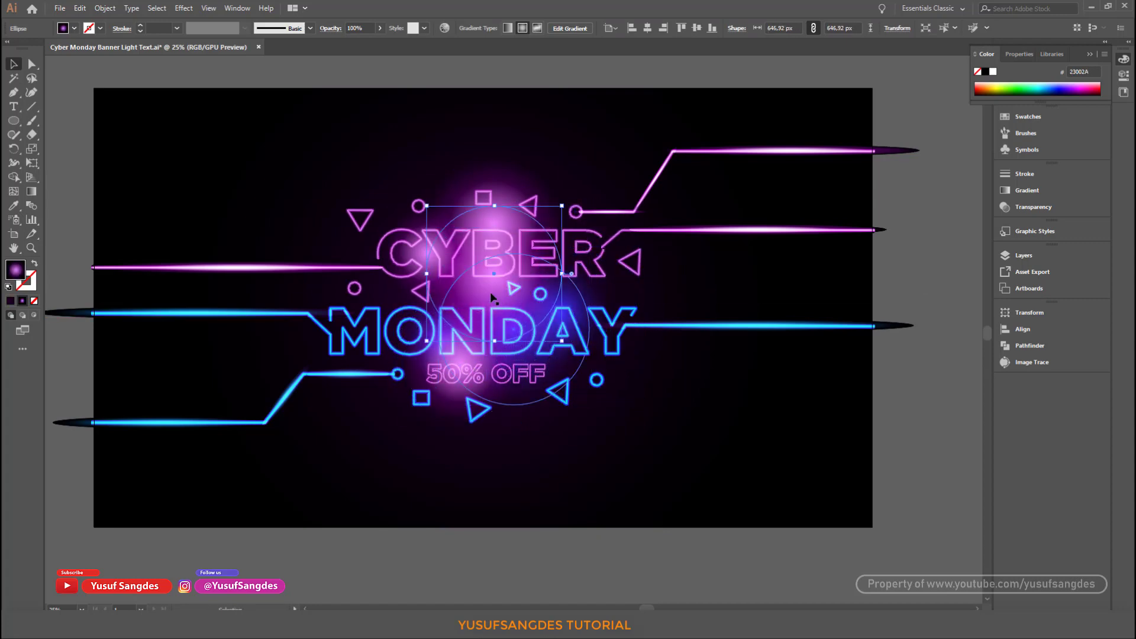
{"action": "left_click", "coordinate": [934, 393]}
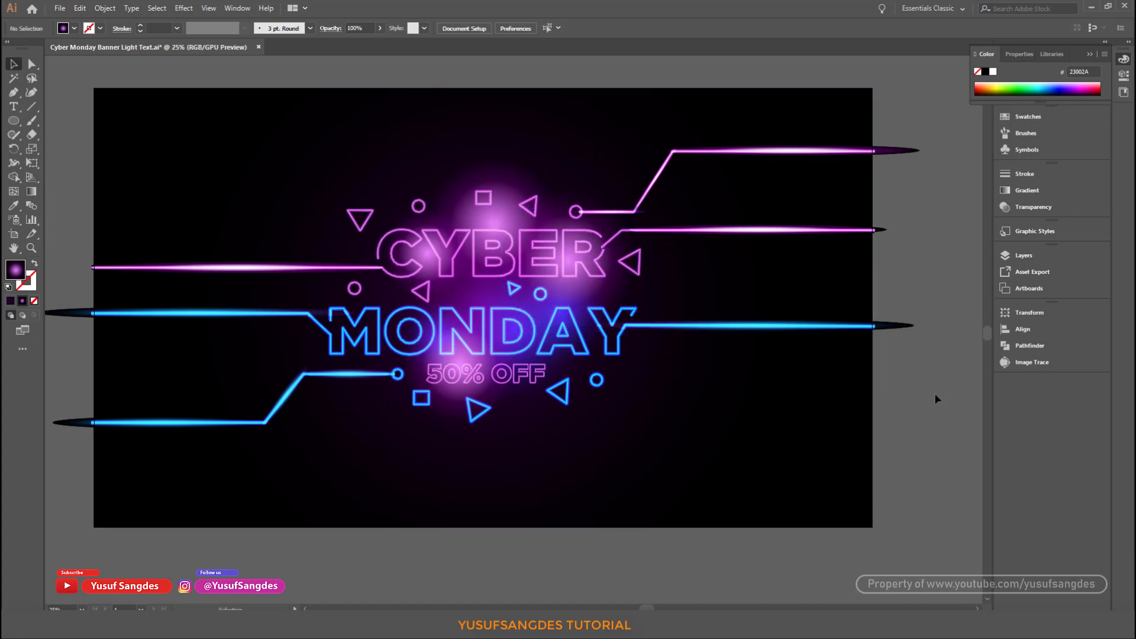
Widen the purple centre of the background's radial gradient by moving its inner color stop outward and adjusting the midpoint.
{"action": "left_click", "coordinate": [711, 416]}
{"action": "key", "text": "g"}
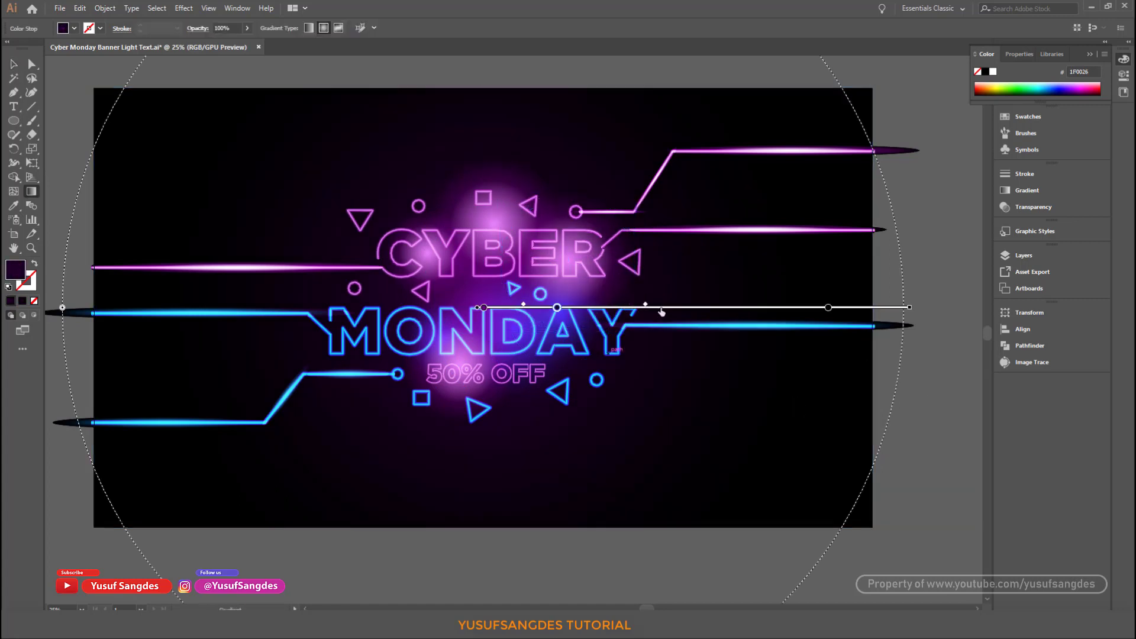
{"action": "left_click_drag", "start_coordinate": [557, 308], "coordinate": [585, 310]}
{"action": "left_click_drag", "start_coordinate": [665, 305], "coordinate": [651, 306]}
{"action": "left_click", "coordinate": [13, 64]}
{"action": "left_click", "coordinate": [59, 64]}
Copy a blue glow onto the M of MONDAY and shorten the upper left blue line's flare to about 1389 px.
{"action": "left_click_drag", "start_coordinate": [556, 362], "coordinate": [367, 359]}
{"action": "left_click_drag", "start_coordinate": [384, 326], "coordinate": [383, 322]}
{"action": "left_click", "coordinate": [355, 309]}
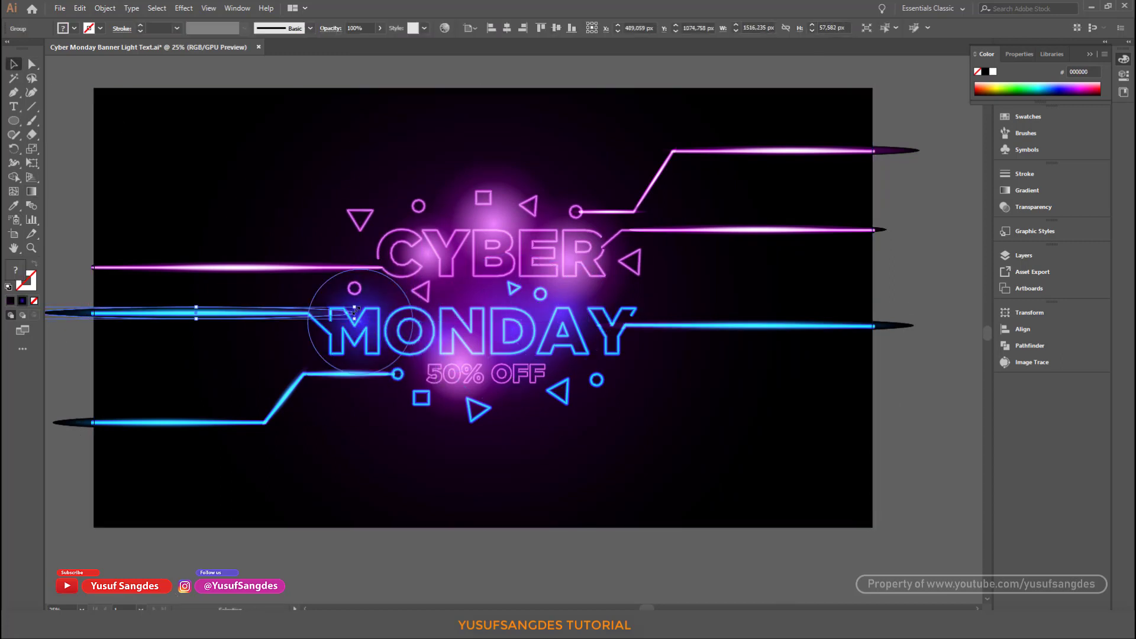
{"action": "left_click", "coordinate": [72, 241]}
{"action": "left_click", "coordinate": [82, 313]}
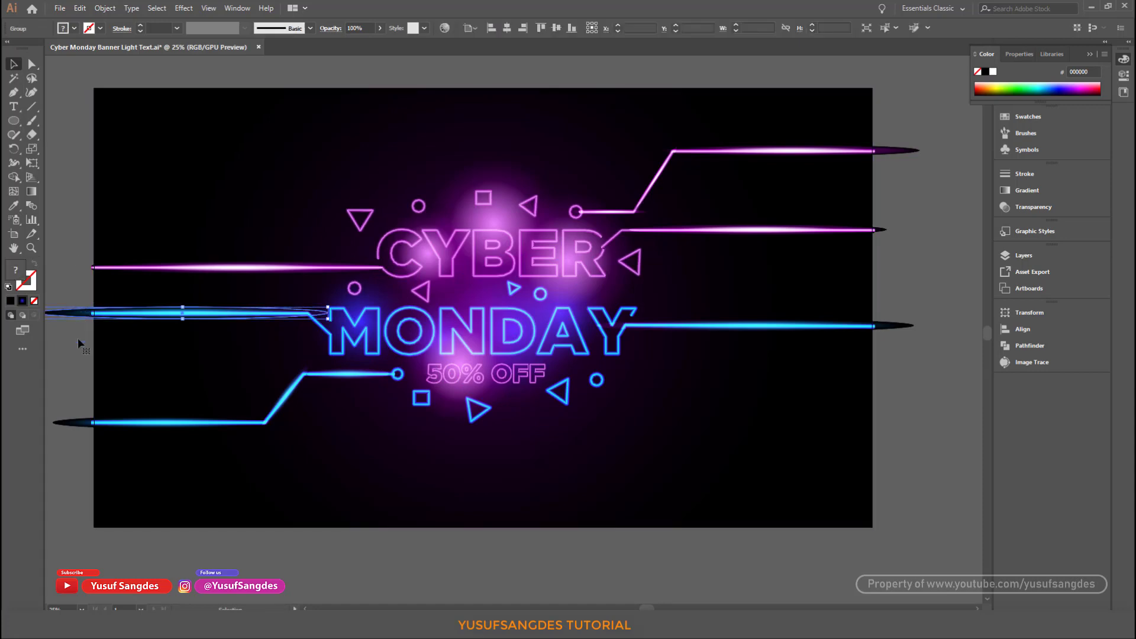
{"action": "left_click", "coordinate": [79, 424], "text": "shift"}
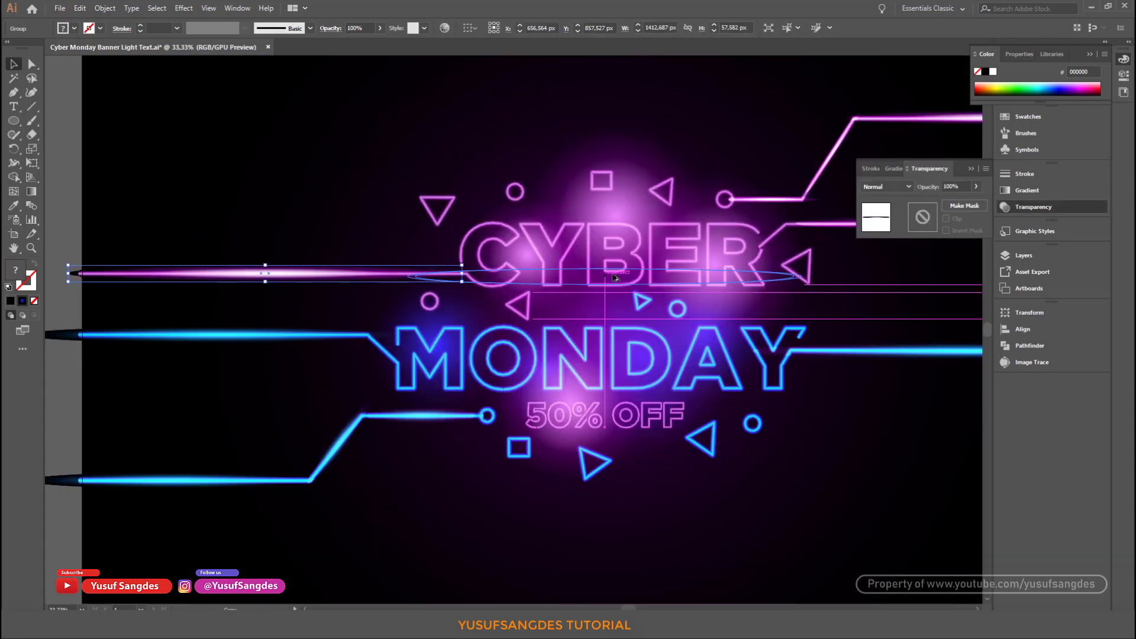
Copy the left pink line flare, shrink it to about 510 by 46 px, and place copies on CYBER's upper and lower edges.
{"action": "left_click_drag", "start_coordinate": [267, 264], "coordinate": [631, 265]}
{"action": "left_click_drag", "start_coordinate": [521, 272], "coordinate": [562, 276]}
{"action": "key", "text": "ctrl+z"}
{"action": "left_click_drag", "start_coordinate": [448, 271], "coordinate": [582, 277]}
{"action": "left_click_drag", "start_coordinate": [599, 230], "coordinate": [599, 228]}
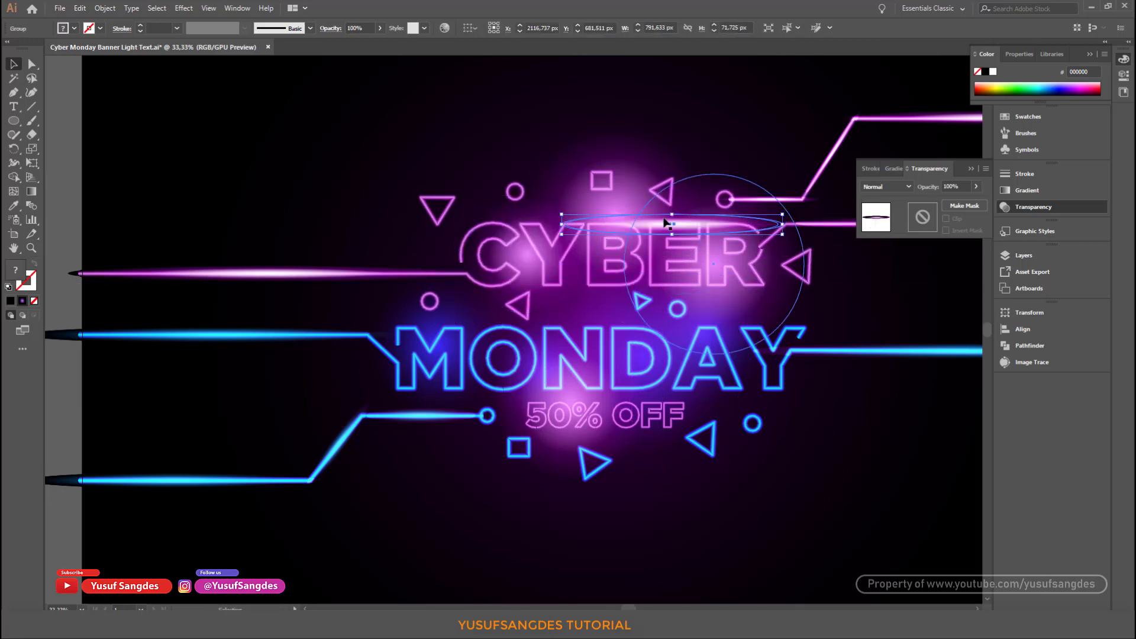
{"action": "left_click_drag", "start_coordinate": [779, 223], "coordinate": [669, 225]}
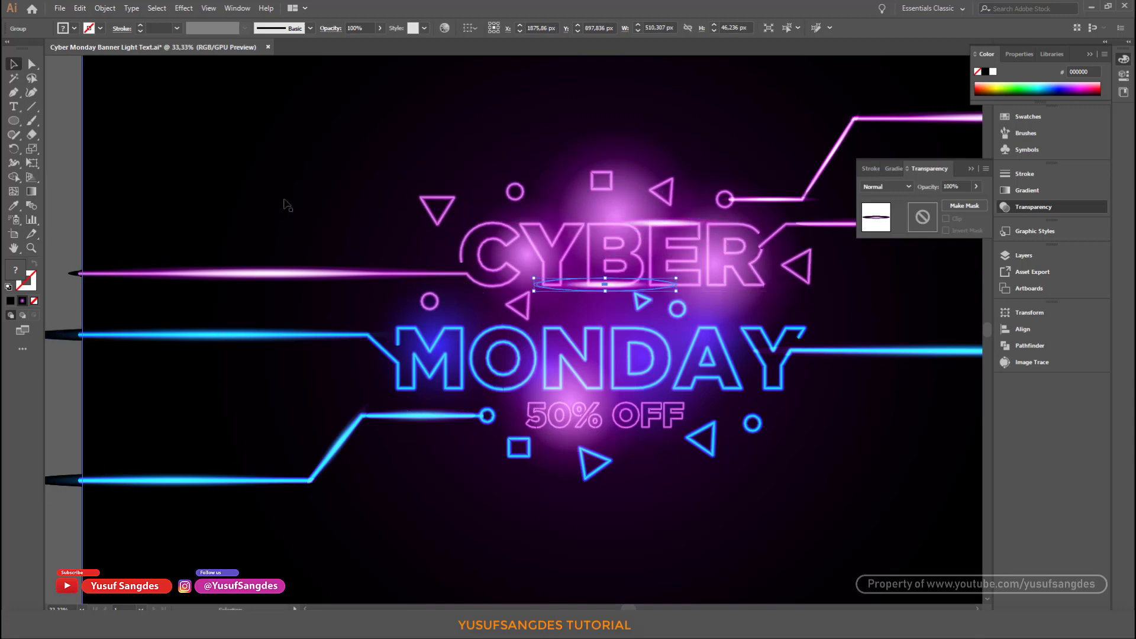
{"action": "left_click", "coordinate": [76, 161]}
Copy the upper left blue line flare, shorten it to about 742 px, and place copies on MONDAY's upper and lower edges.
{"action": "left_click_drag", "start_coordinate": [272, 337], "coordinate": [631, 329]}
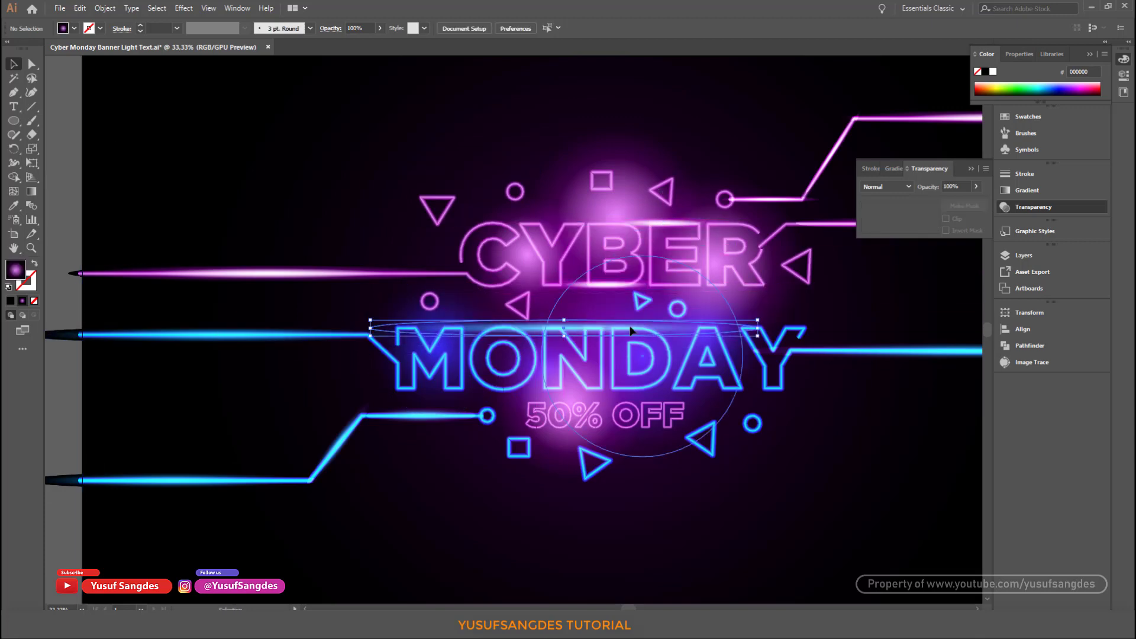
{"action": "left_click_drag", "start_coordinate": [755, 335], "coordinate": [578, 335]}
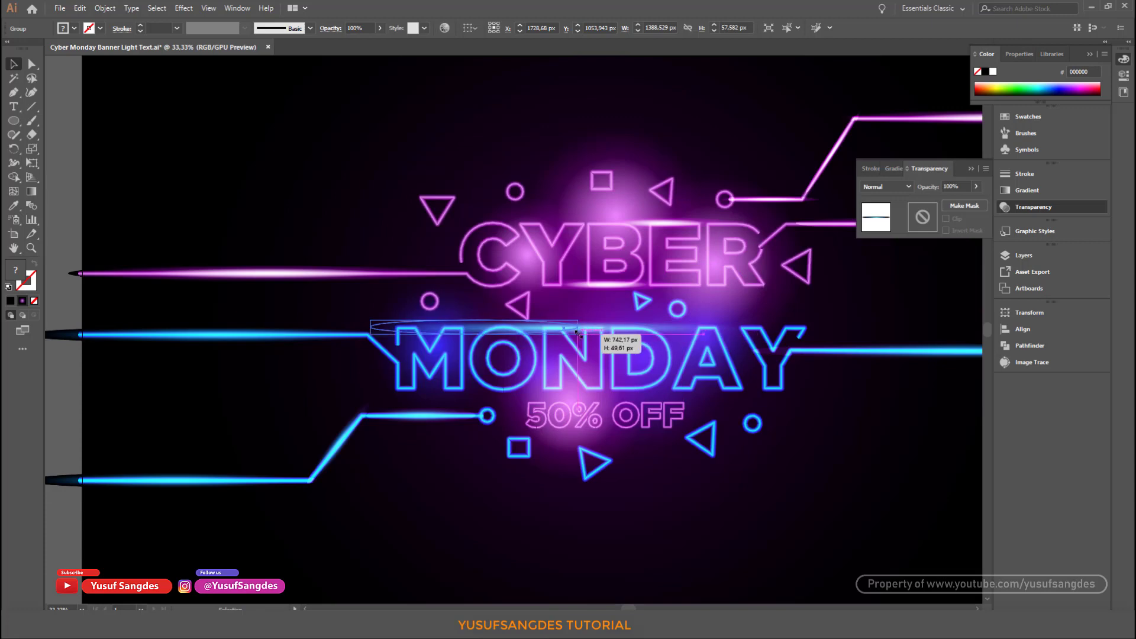
{"action": "left_click_drag", "start_coordinate": [473, 334], "coordinate": [621, 389]}
{"action": "left_click", "coordinate": [157, 211]}
Draw an unfilled circle about 1587 px in diameter around the CYBER MONDAY text and shapes.
{"action": "scroll", "coordinate": [170, 249], "scroll_direction": "down", "scroll_amount": 1}
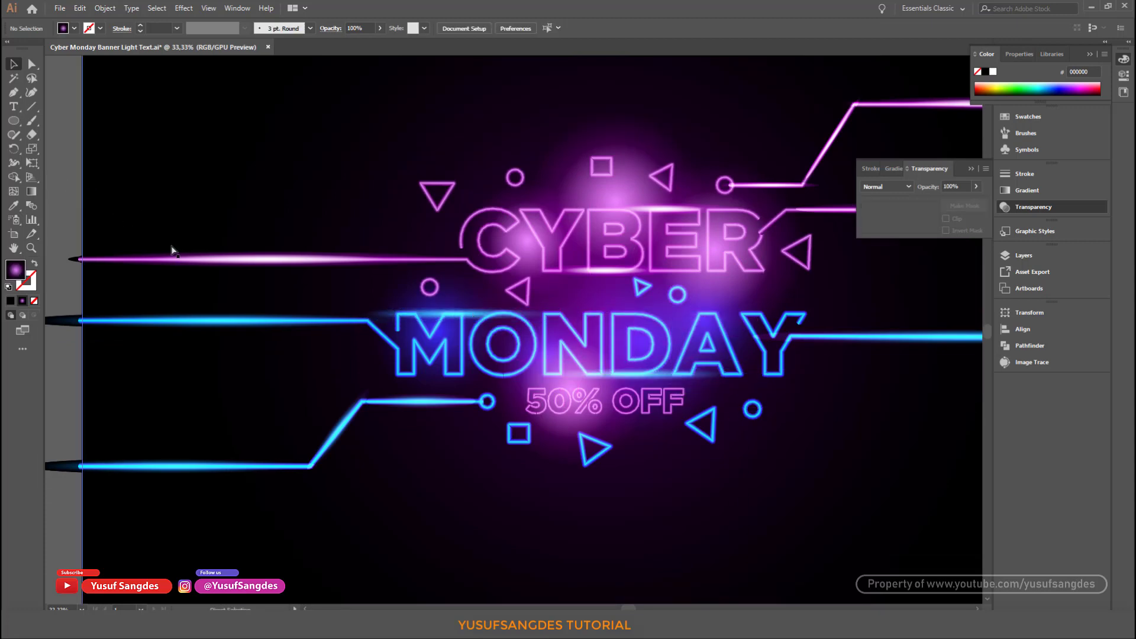
{"action": "key", "text": "ctrl+minus"}
{"action": "key", "text": "ctrl+minus"}
{"action": "key", "text": "ctrl+plus"}
{"action": "left_click_drag", "start_coordinate": [593, 216], "coordinate": [533, 224]}
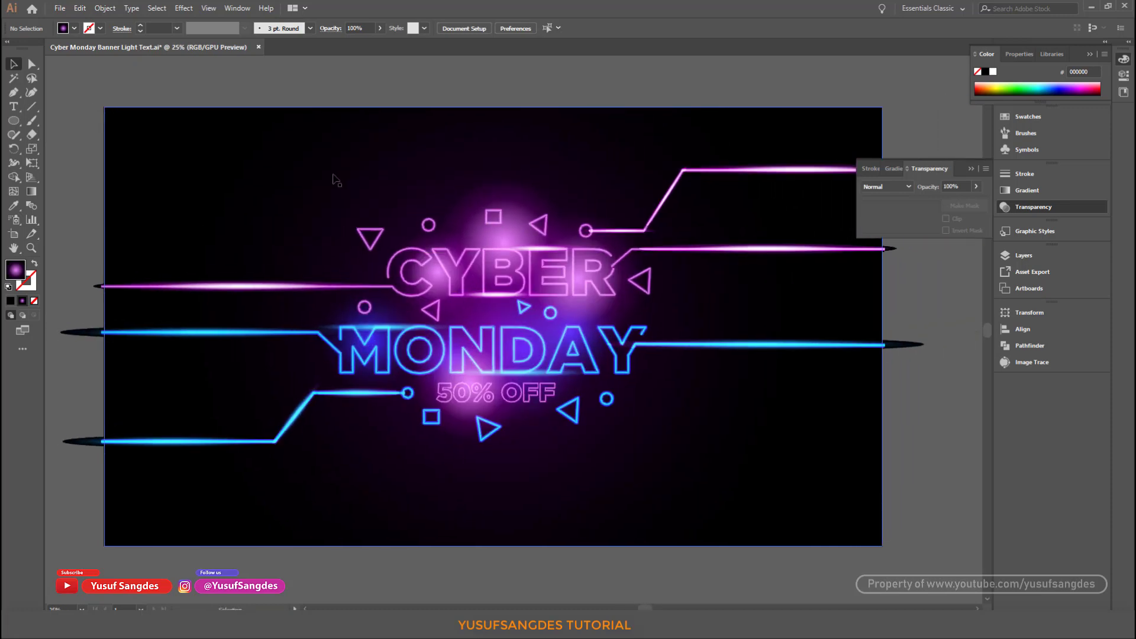
{"action": "left_click", "coordinate": [13, 121]}
{"action": "scroll", "coordinate": [403, 145], "scroll_direction": "right", "scroll_amount": 1}
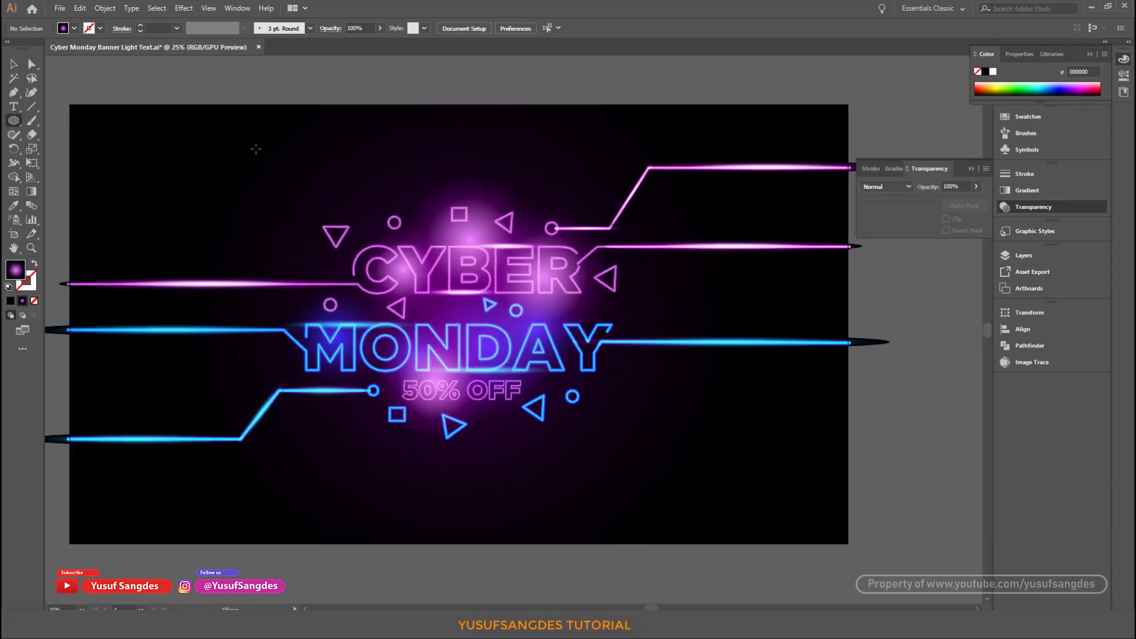
{"action": "mouse_move", "coordinate": [298, 145]}
{"action": "left_mouse_down"}
{"action": "mouse_move", "coordinate": [572, 453]}
{"action": "mouse_move", "coordinate": [630, 478]}
{"action": "left_mouse_up"}
{"action": "key", "text": "shift+x"}
{"action": "key", "text": "v"}
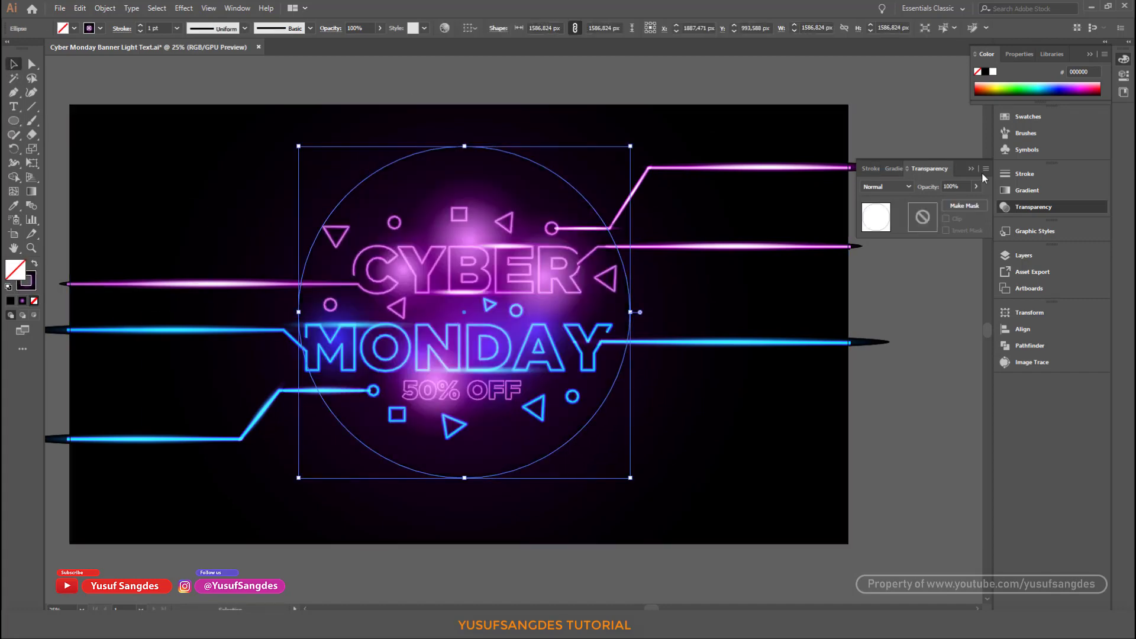
Apply the pink-purple linear gradient swatch to the large circle's stroke and set its fill to none.
{"action": "left_click", "coordinate": [1028, 117]}
{"action": "left_click", "coordinate": [892, 175]}
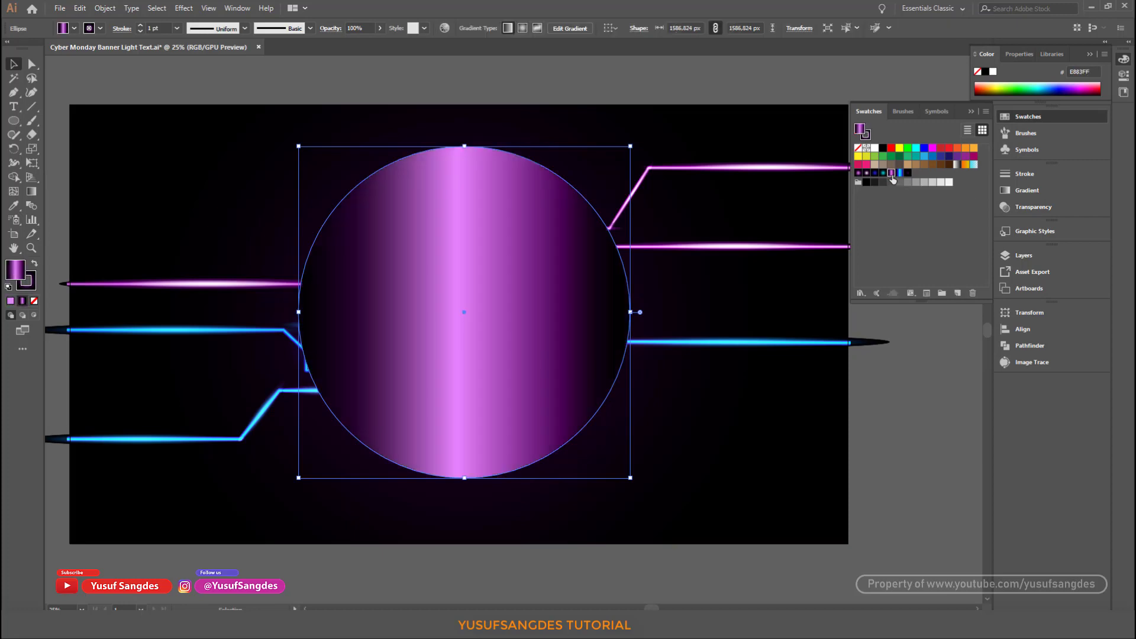
{"action": "left_click", "coordinate": [34, 265]}
{"action": "left_click", "coordinate": [34, 301]}
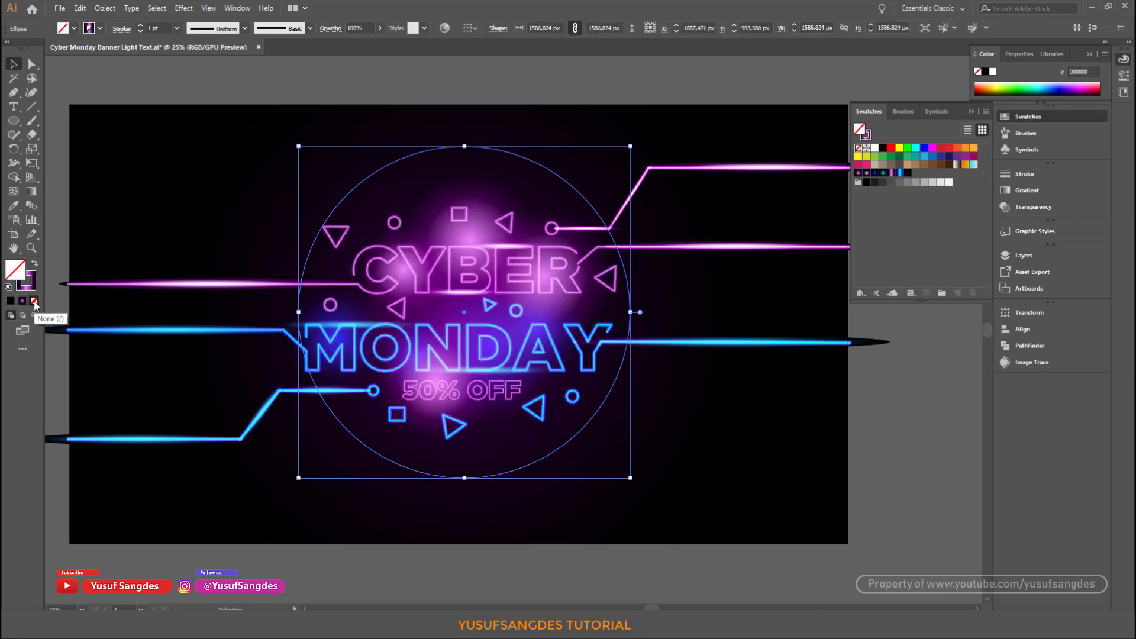
Set the large circle's stroke weight to 20 pt.
{"action": "left_click", "coordinate": [1006, 173]}
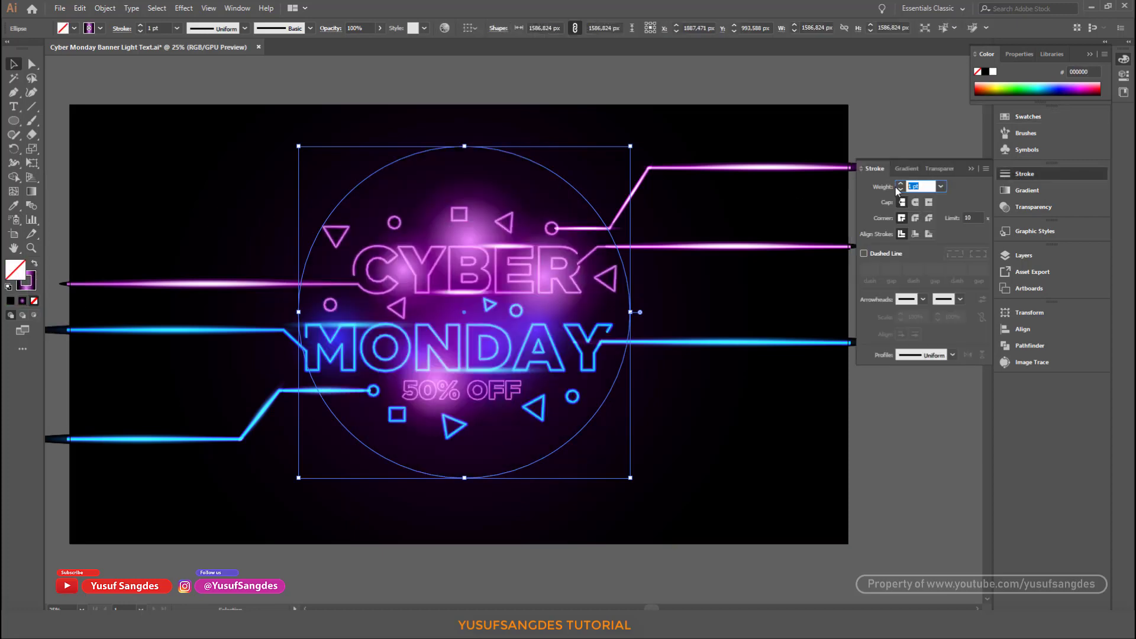
{"action": "type", "text": "25"}
{"action": "key", "text": "Return"}
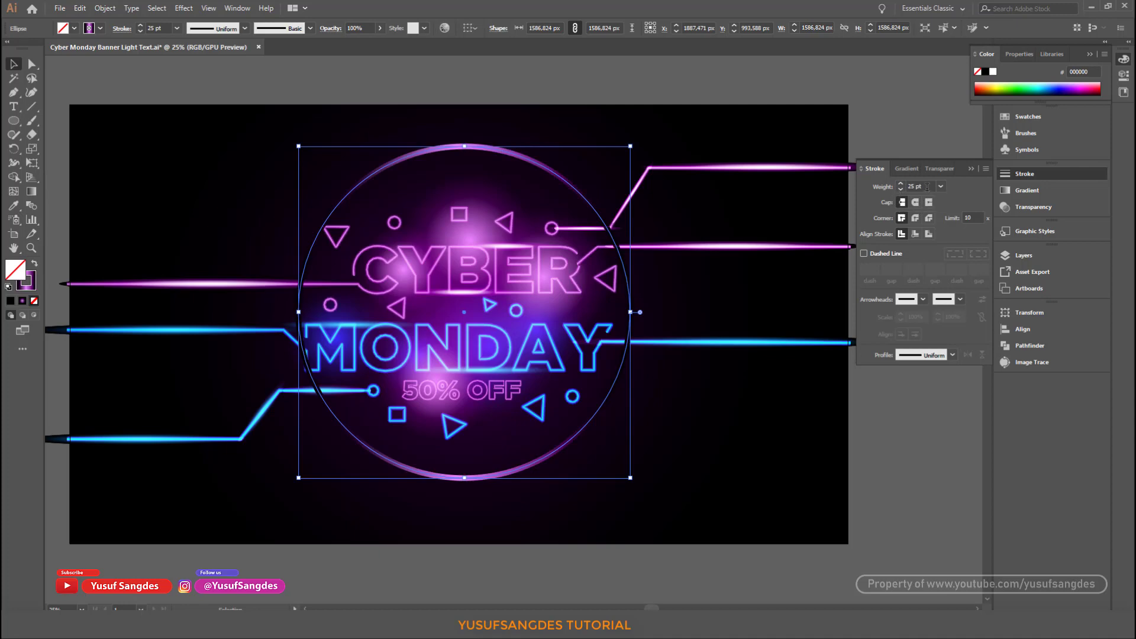
{"action": "key", "text": "Return"}
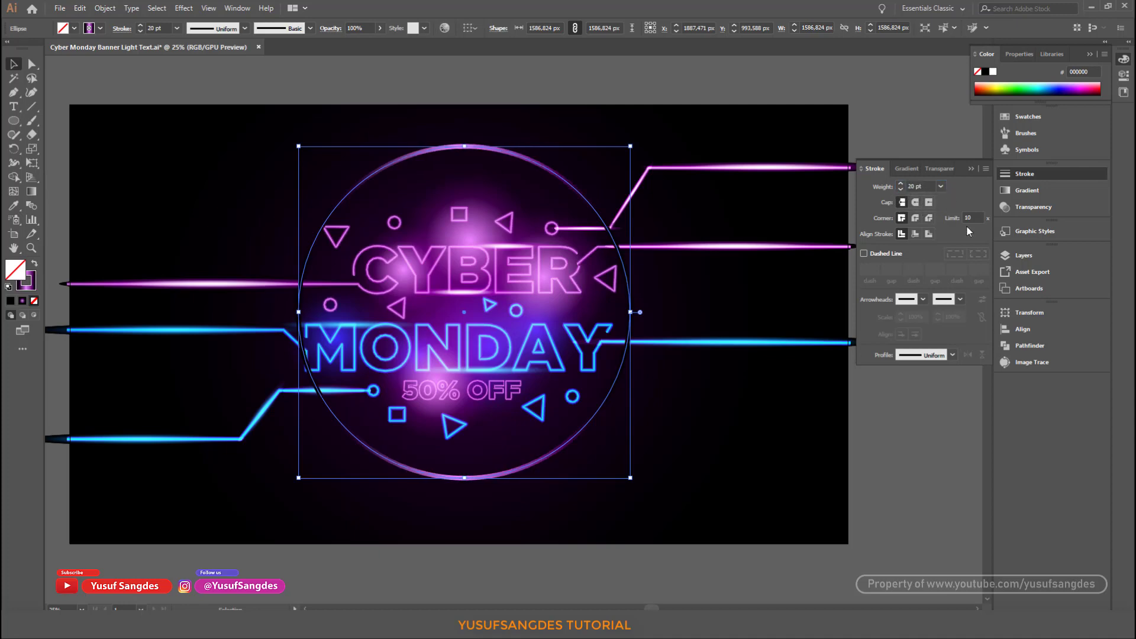
Make the circle's gradient linear and apply it across the stroke.
{"action": "left_click", "coordinate": [1025, 190]}
{"action": "left_click", "coordinate": [915, 187]}
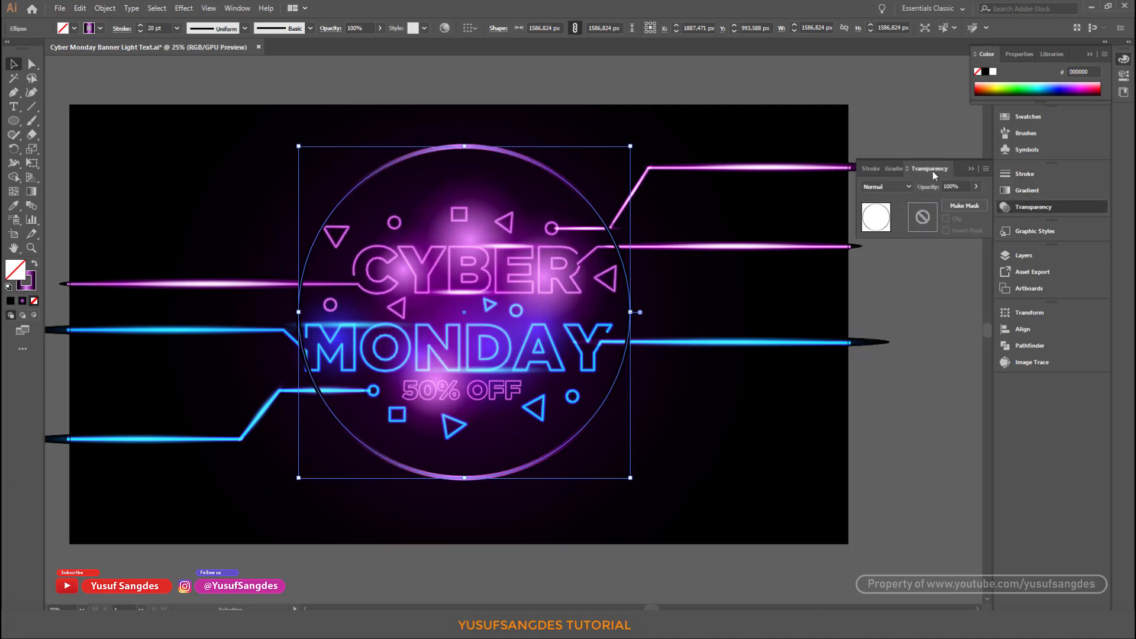
{"action": "left_click", "coordinate": [943, 218]}
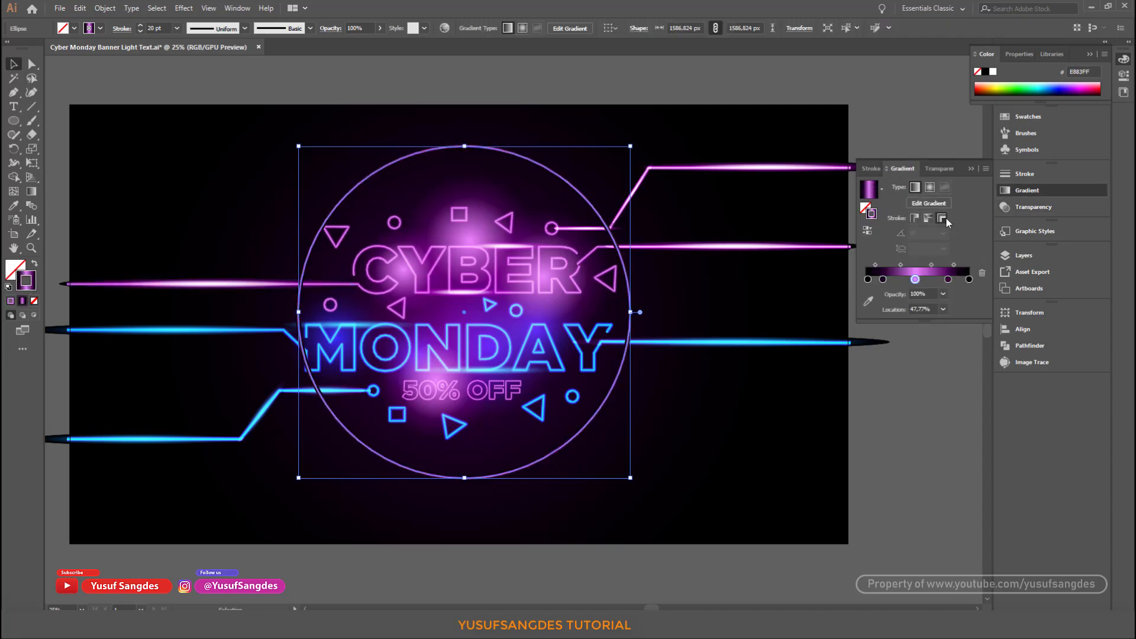
Set the large circle's blending mode to Screen and open its stroke settings.
{"action": "left_click", "coordinate": [935, 169]}
{"action": "left_click", "coordinate": [903, 186]}
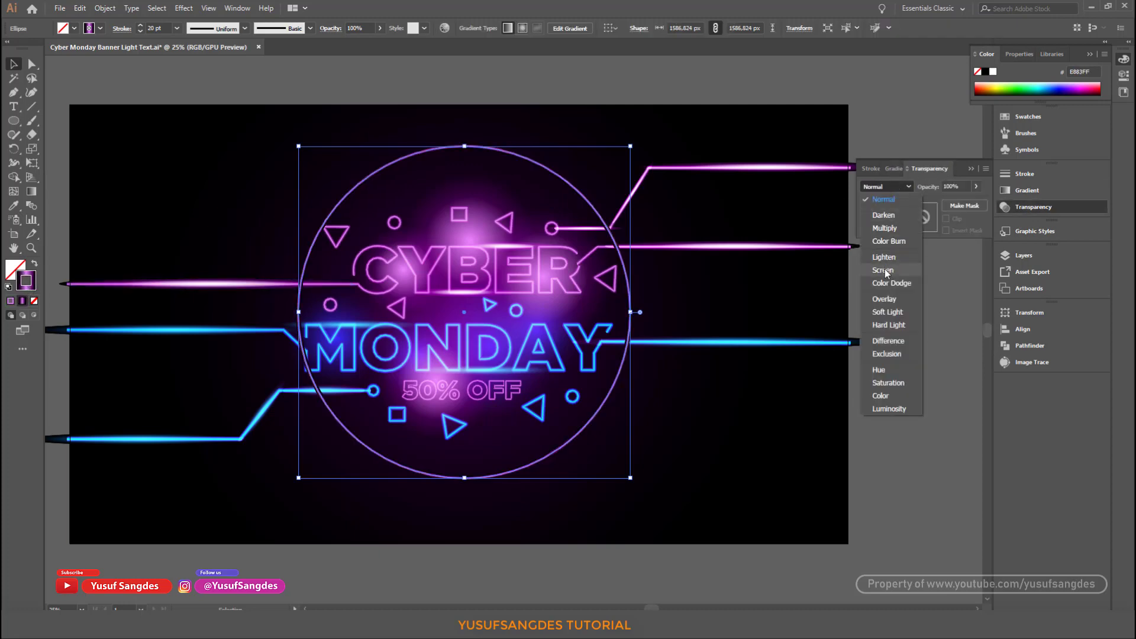
{"action": "left_click", "coordinate": [885, 269]}
{"action": "left_click", "coordinate": [1024, 174]}
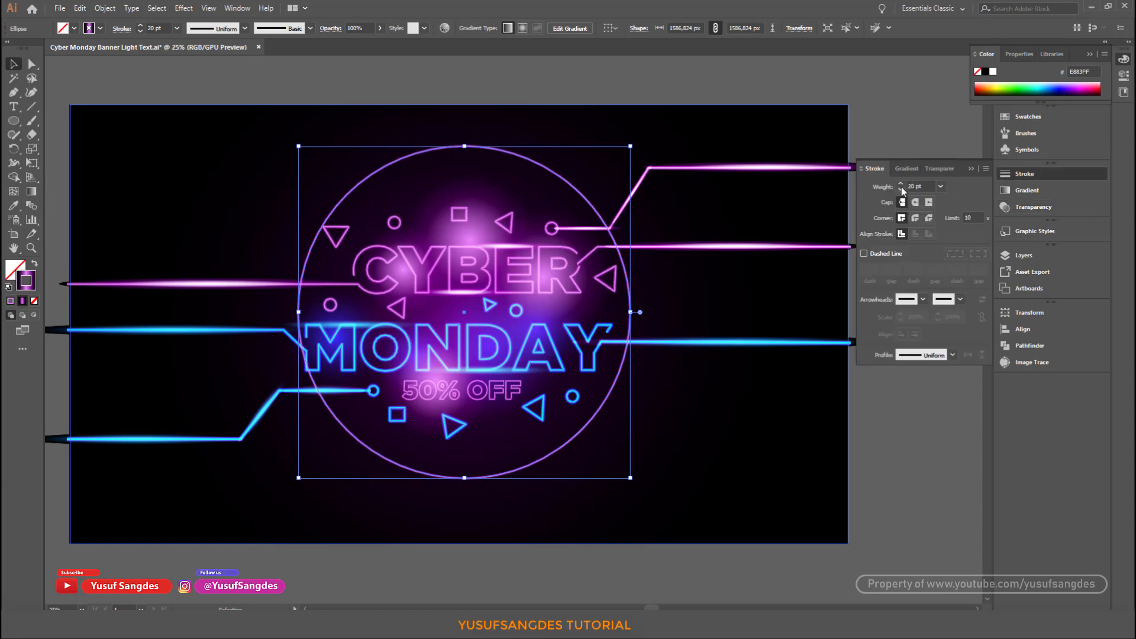
Raise the large circle's stroke weight to 37 pt and enlarge the circle to about 1676 px in diameter.
{"action": "left_click", "coordinate": [901, 183]}
{"action": "left_click", "coordinate": [887, 123]}
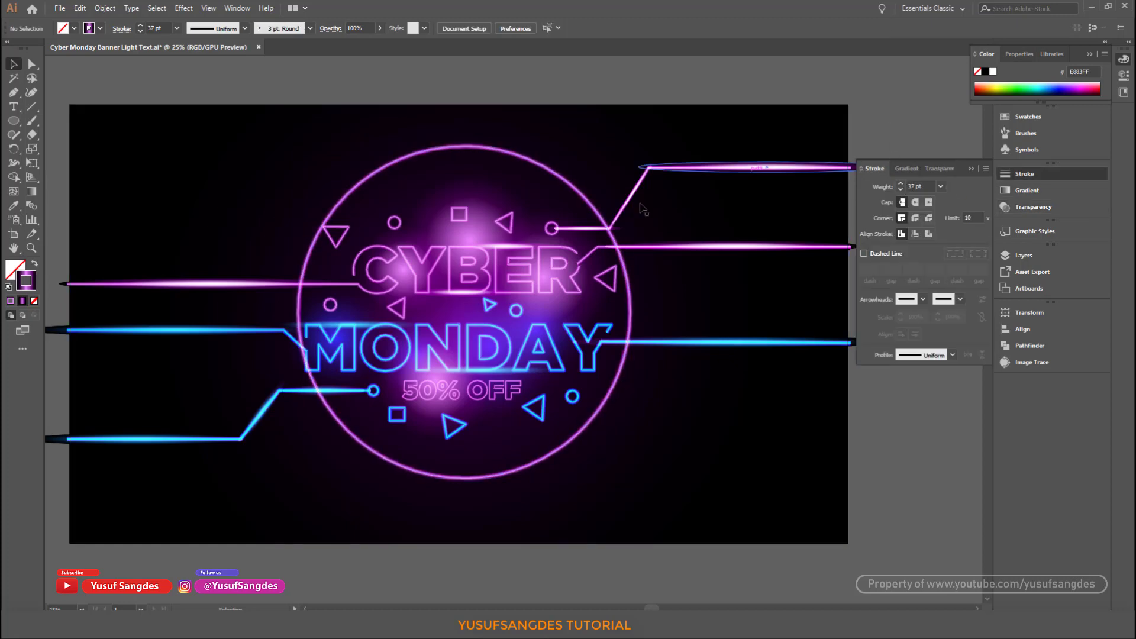
{"action": "left_click_drag", "start_coordinate": [606, 223], "coordinate": [603, 227]}
{"action": "left_click_drag", "start_coordinate": [626, 150], "coordinate": [636, 141]}
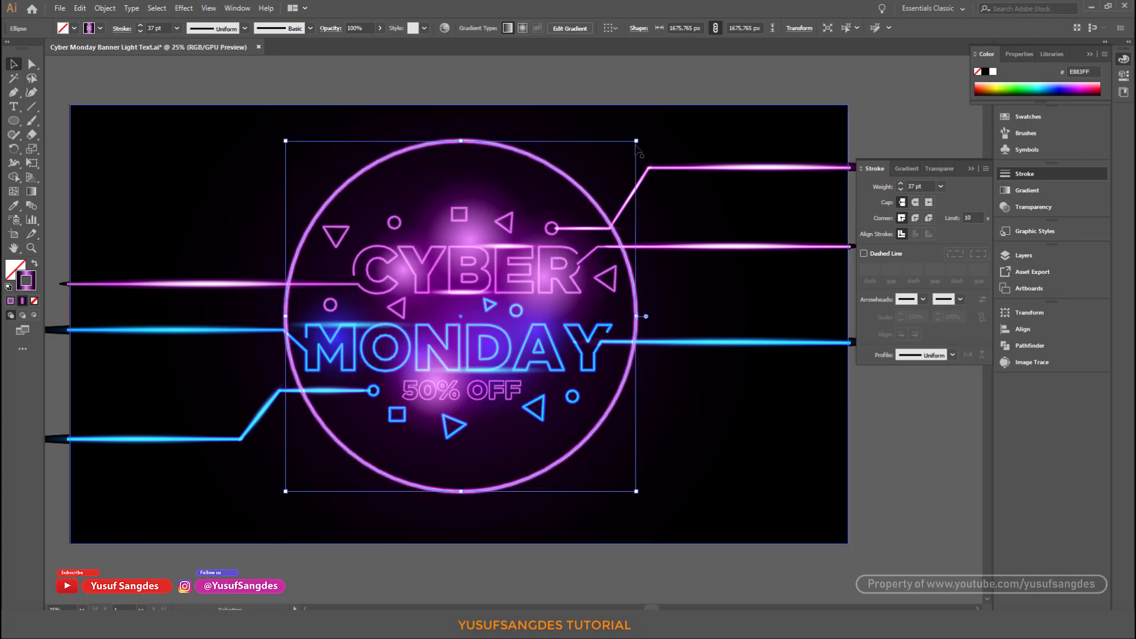
Duplicate the large circle in front and scale the copy down to about 1474 px as a concentric inner ring.
{"action": "left_click", "coordinate": [59, 8]}
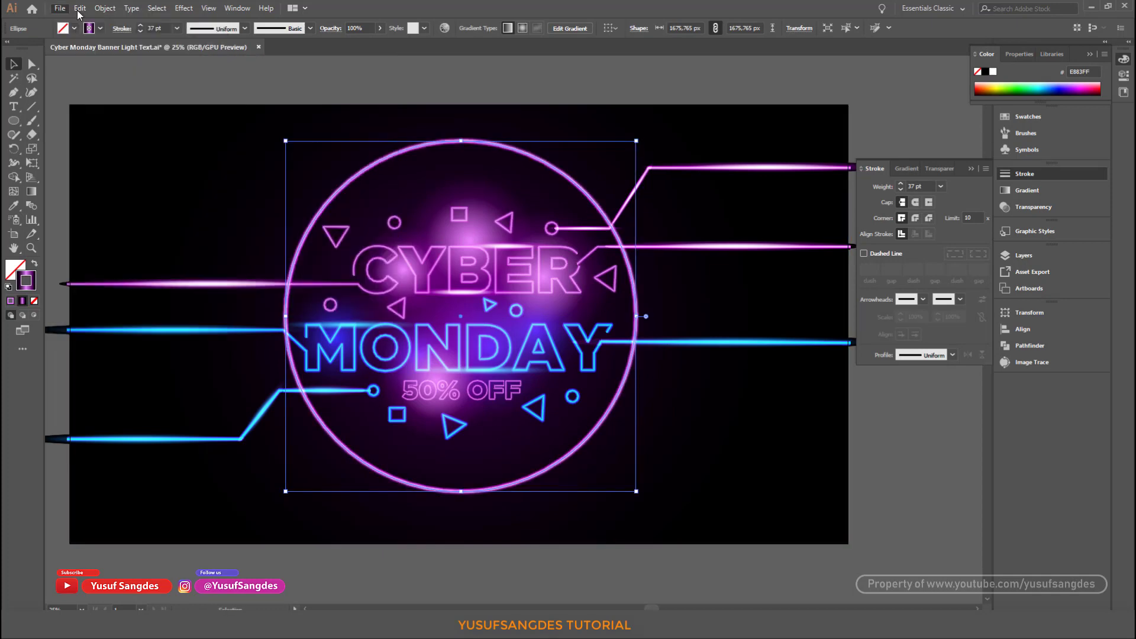
{"action": "left_click", "coordinate": [80, 8]}
{"action": "left_click", "coordinate": [105, 67]}
{"action": "left_click", "coordinate": [80, 8]}
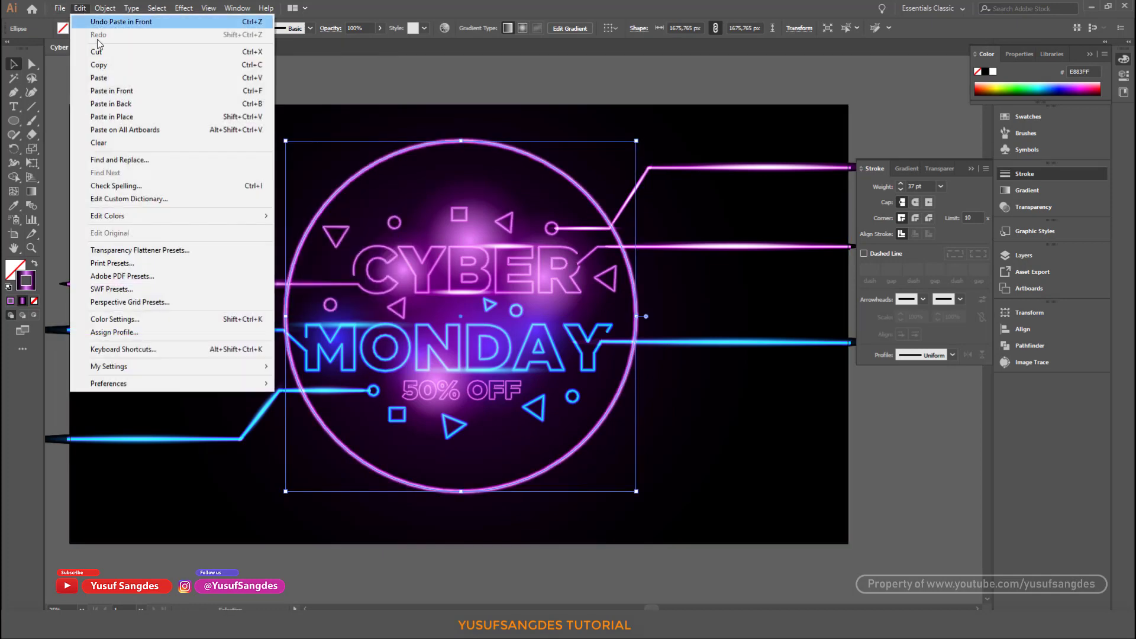
{"action": "left_click", "coordinate": [99, 78]}
{"action": "mouse_move", "coordinate": [691, 155]}
{"action": "left_mouse_down"}
{"action": "mouse_move", "coordinate": [633, 170]}
{"action": "mouse_move", "coordinate": [615, 162]}
{"action": "left_mouse_up"}
{"action": "left_click", "coordinate": [875, 400]}
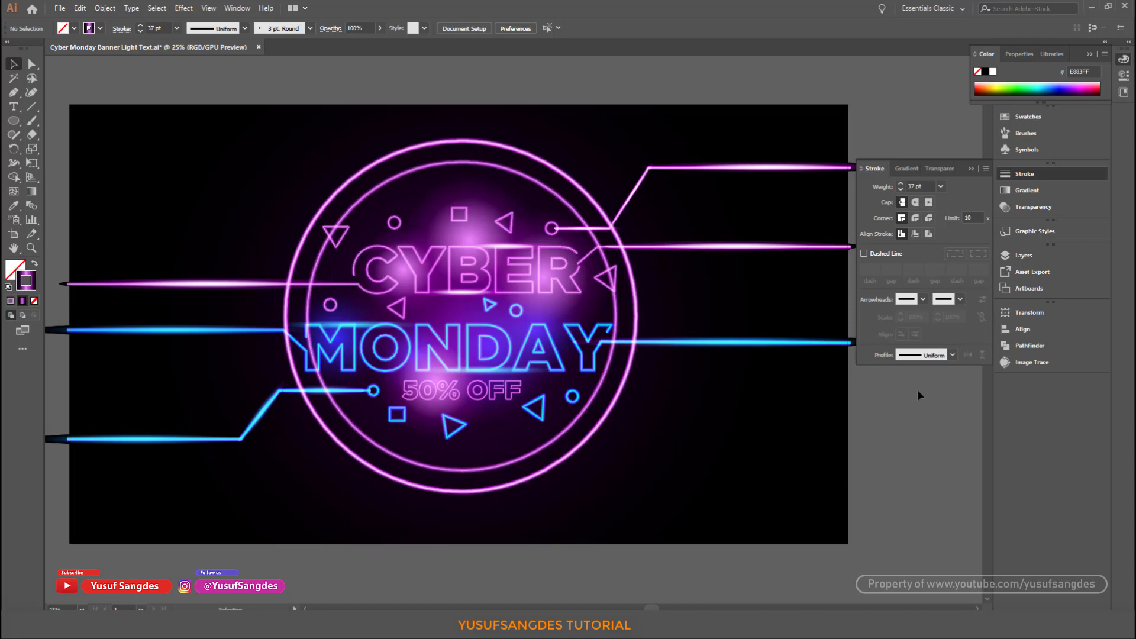
Add anchor points on the inner circle's upper-right arc and delete the segment beside the end of CYBER.
{"action": "key", "text": "ctrl+plus"}
{"action": "left_click_drag", "start_coordinate": [721, 213], "coordinate": [712, 290]}
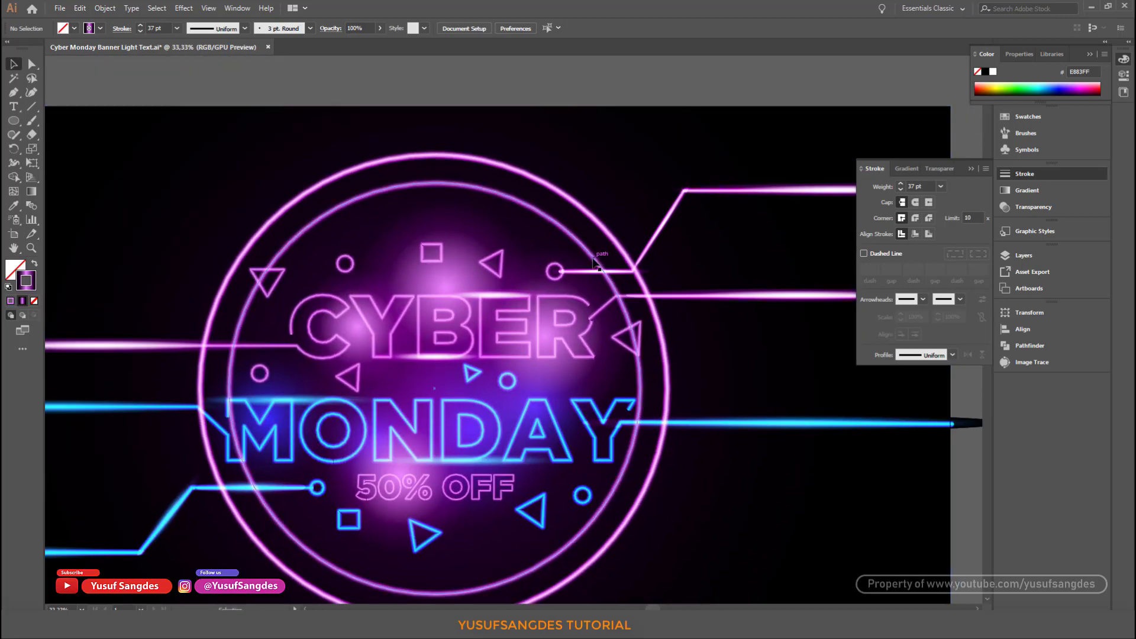
{"action": "left_click", "coordinate": [594, 259]}
{"action": "key", "text": "plus"}
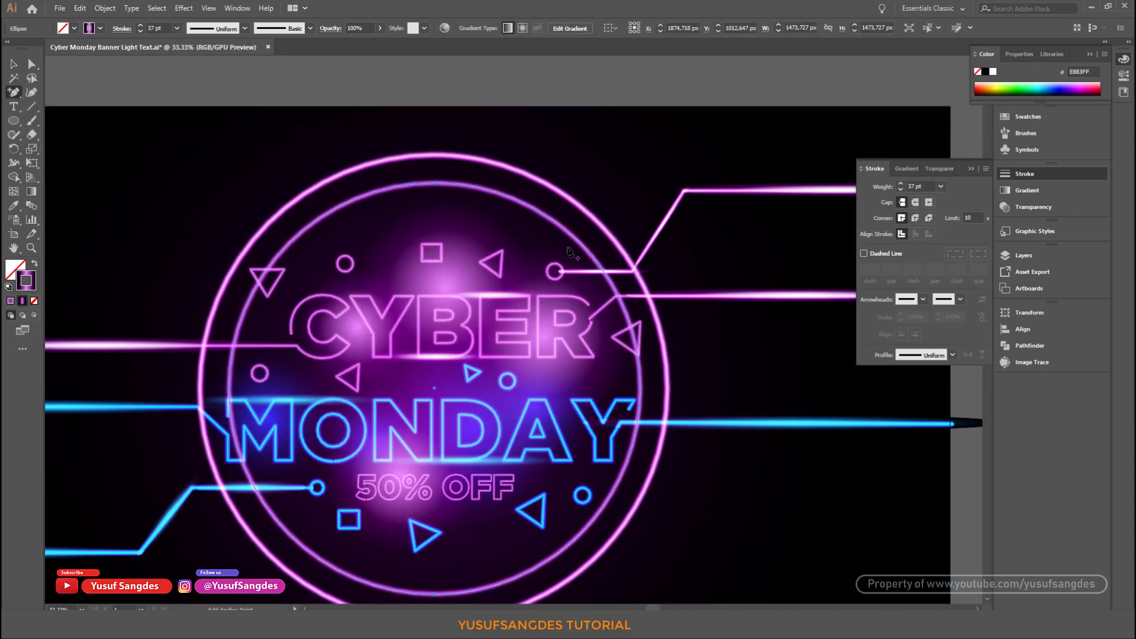
{"action": "left_click", "coordinate": [595, 260]}
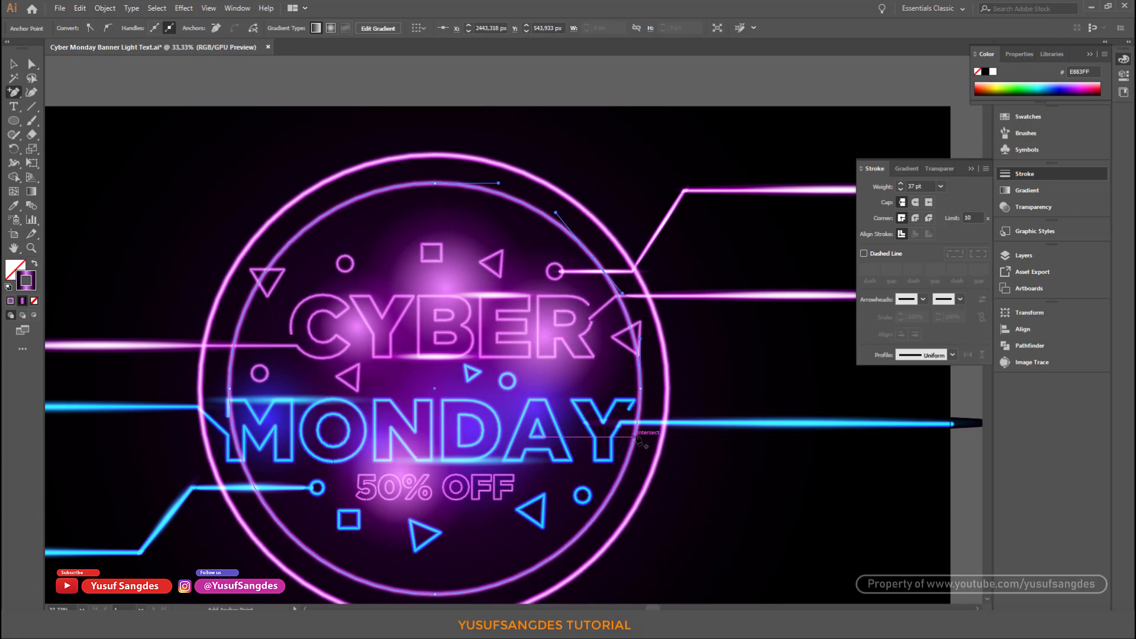
{"action": "key", "text": "Delete"}
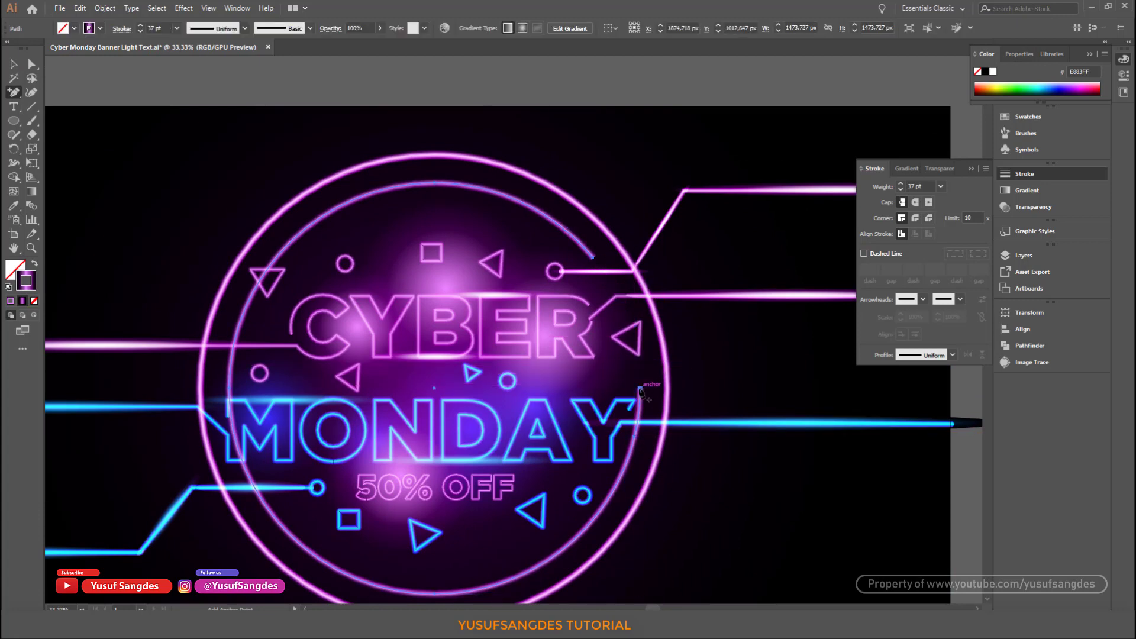
Extend the inner circle's right-hand gap by deleting the short arc that crosses the Y of MONDAY.
{"action": "left_click", "coordinate": [667, 379]}
{"action": "left_click", "coordinate": [654, 327]}
{"action": "key", "text": "a"}
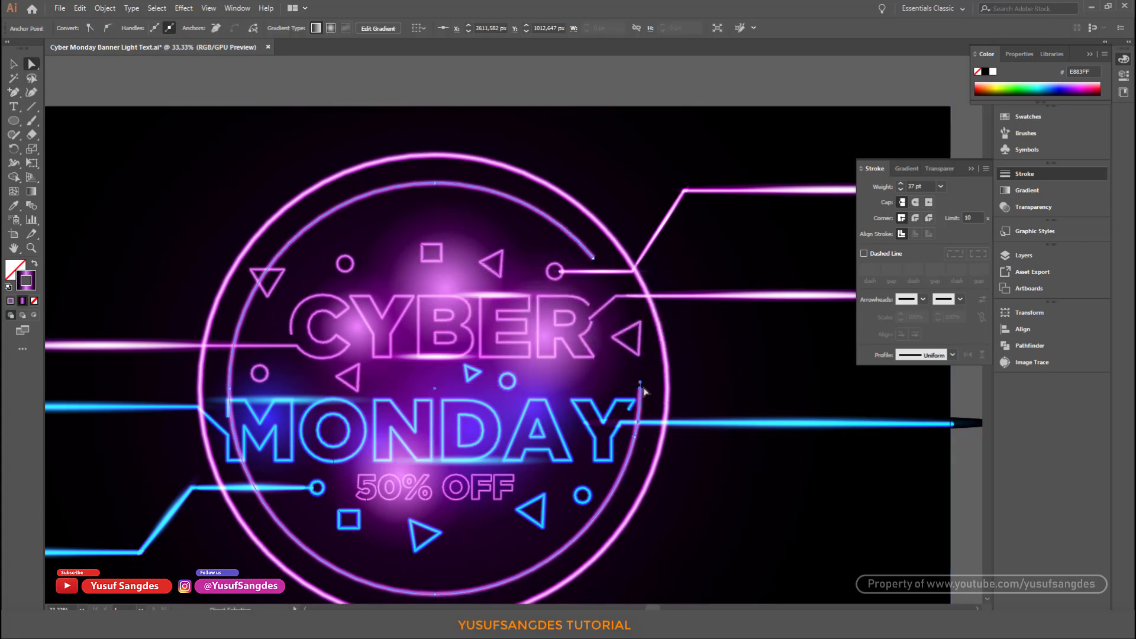
{"action": "left_click_drag", "start_coordinate": [641, 386], "coordinate": [515, 402]}
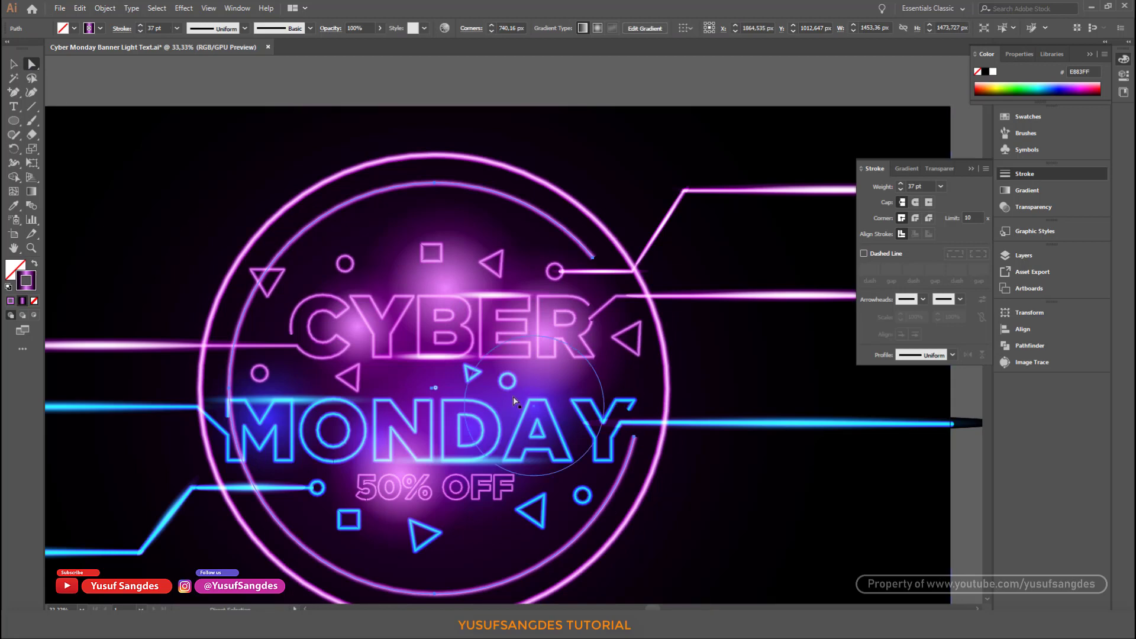
Cut a gap in the inner circle's upper-left arc where it crosses the pink triangle.
{"action": "key", "text": "plus"}
{"action": "left_click", "coordinate": [279, 255]}
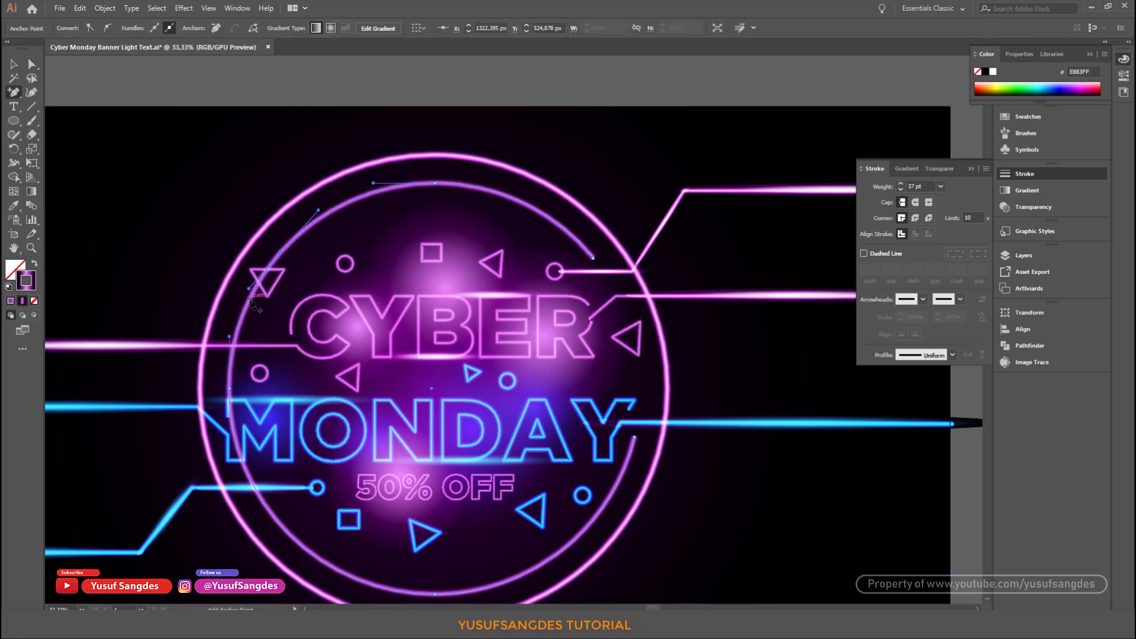
{"action": "left_click", "coordinate": [262, 277]}
{"action": "key", "text": "Delete"}
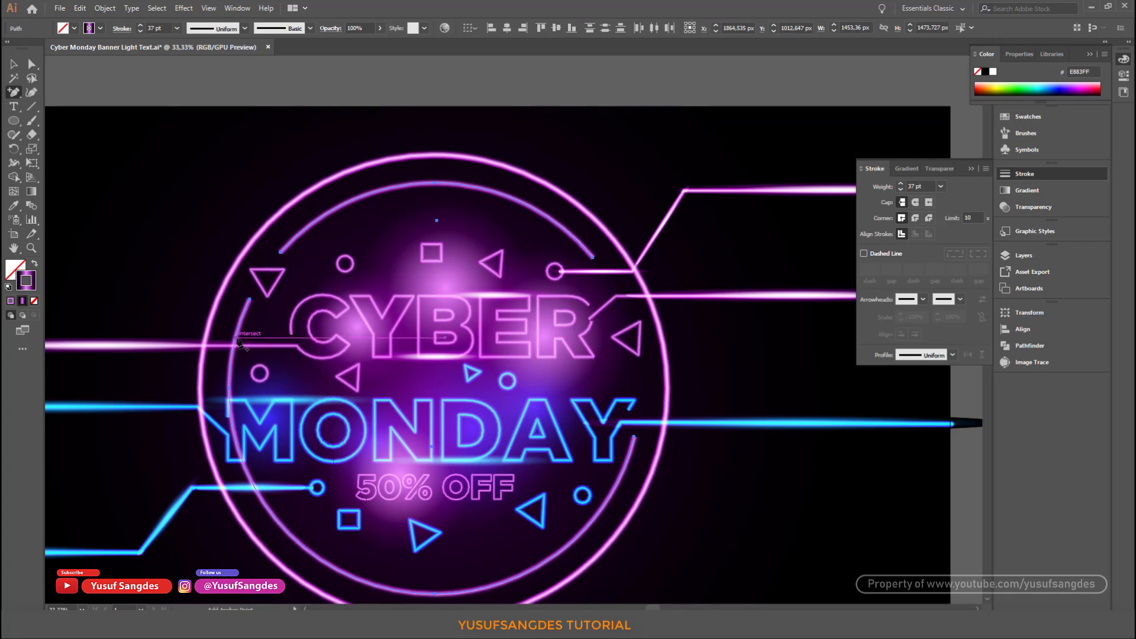
Remove the inner circle's left arc between the upper pink line and the lower blue line, beside the M of MONDAY.
{"action": "left_click", "coordinate": [237, 335]}
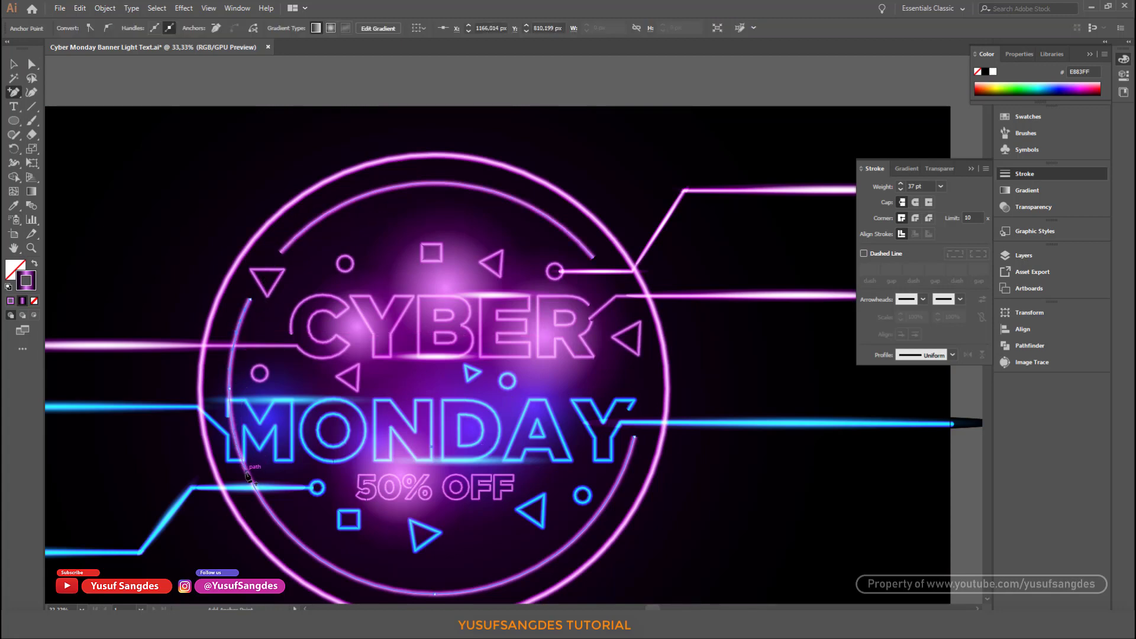
{"action": "key", "text": "a"}
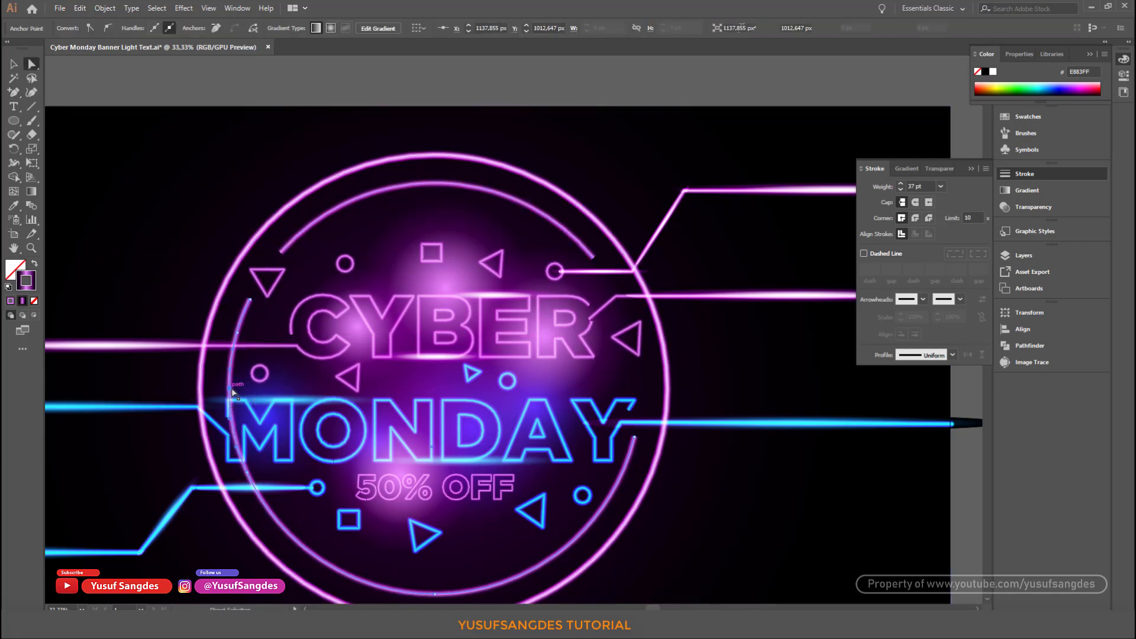
{"action": "key", "text": "Delete"}
{"action": "scroll", "coordinate": [278, 503], "scroll_direction": "down", "scroll_amount": 1}
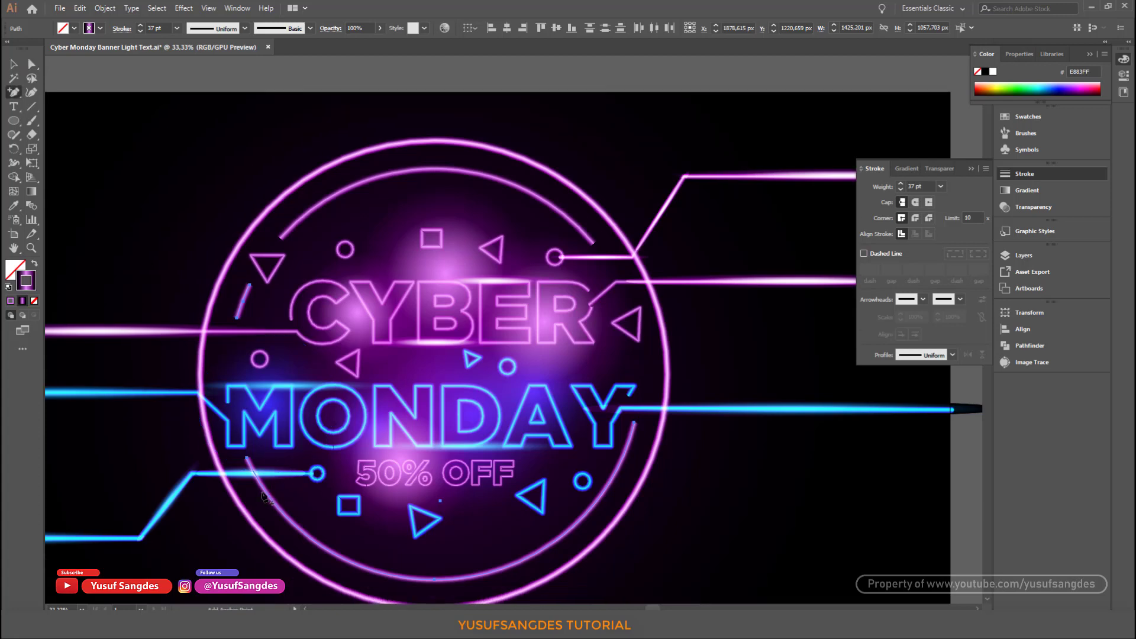
Trim the upper end of the inner circle's lower-left arc where it crosses the lower blue line.
{"action": "key", "text": "plus"}
{"action": "left_click", "coordinate": [249, 465]}
{"action": "key", "text": "a"}
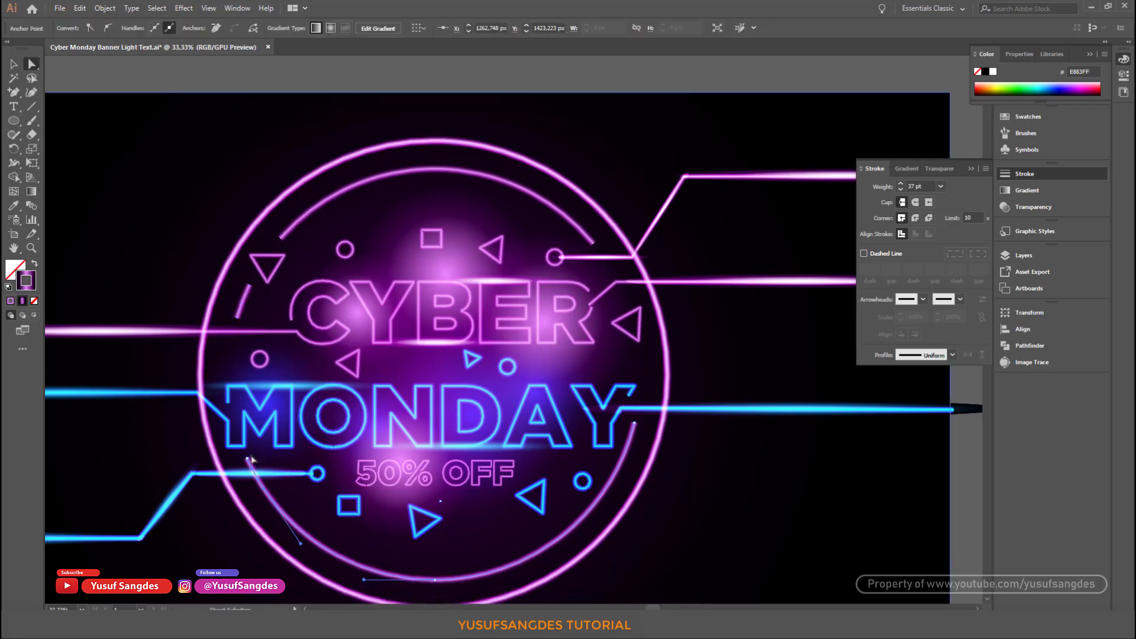
{"action": "key", "text": "Delete"}
{"action": "scroll", "coordinate": [247, 464], "scroll_direction": "down", "scroll_amount": 3}
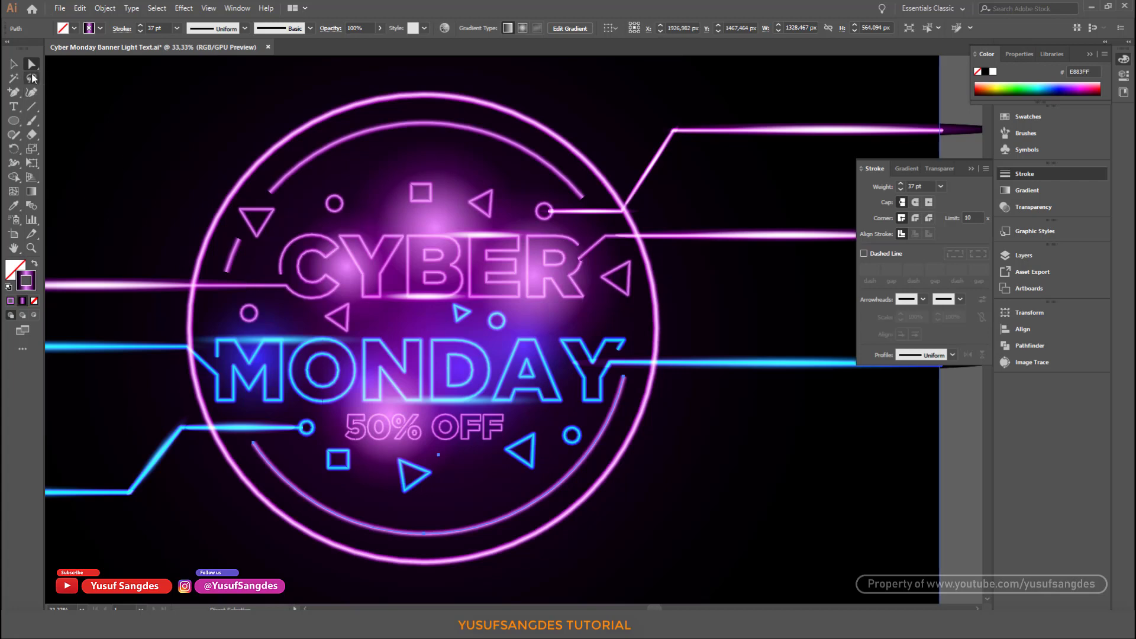
Cut a gap in the inner circle at its lowest point, centred below the blue triangle.
{"action": "left_click", "coordinate": [13, 92]}
{"action": "left_click", "coordinate": [388, 534]}
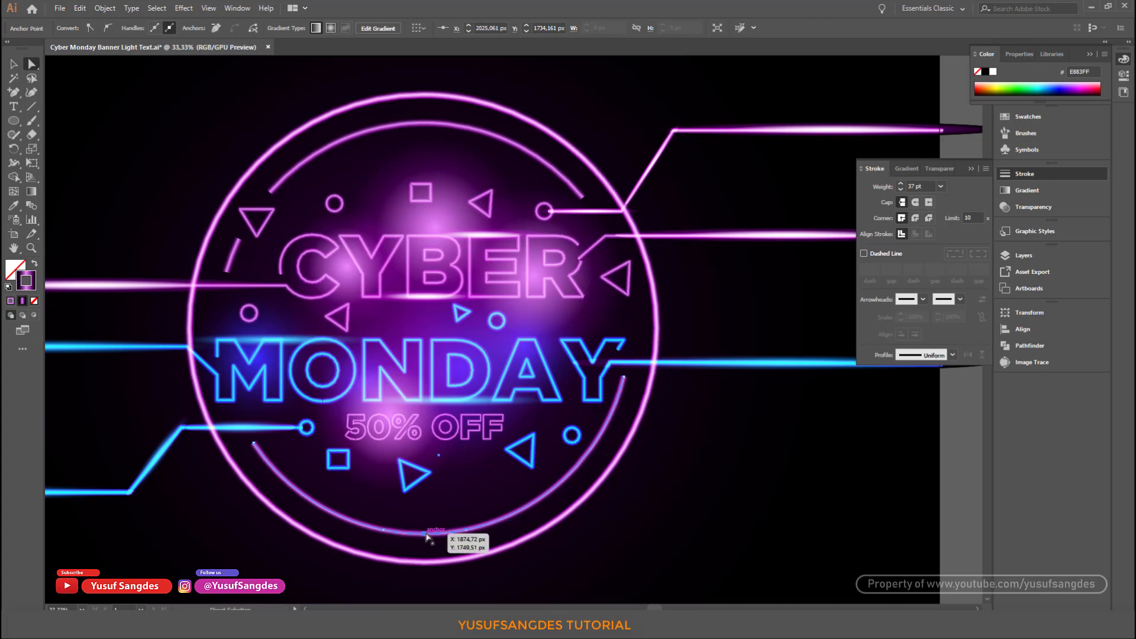
{"action": "key", "text": "Delete"}
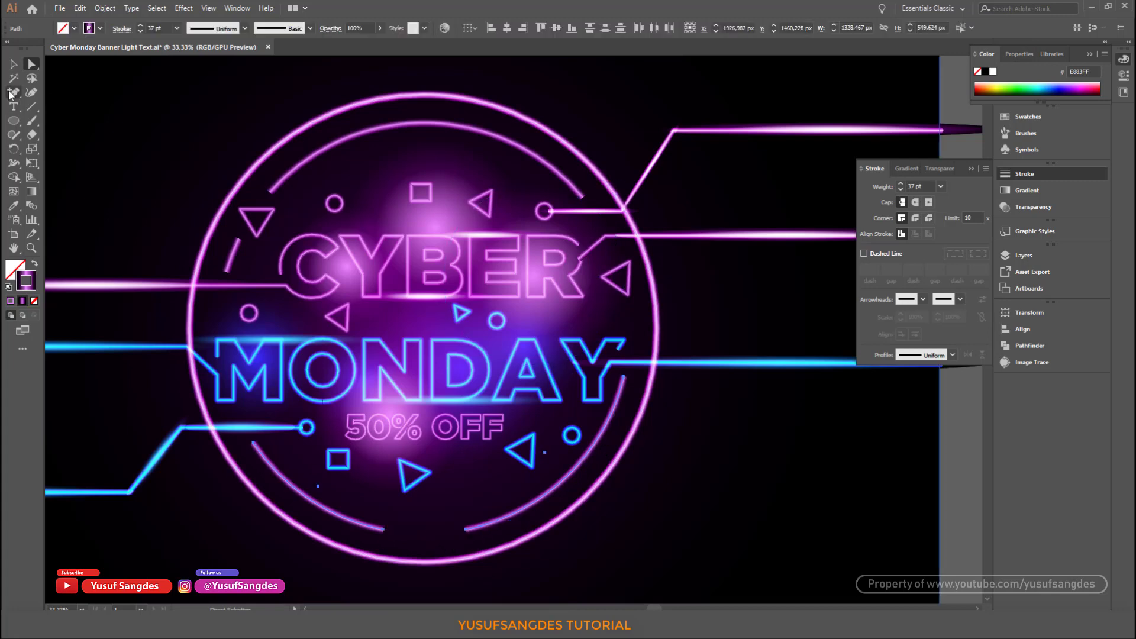
Add anchor points on the outer circle's right side and delete the segment crossed by the blue line.
{"action": "key", "text": "plus"}
{"action": "left_click", "coordinate": [616, 193]}
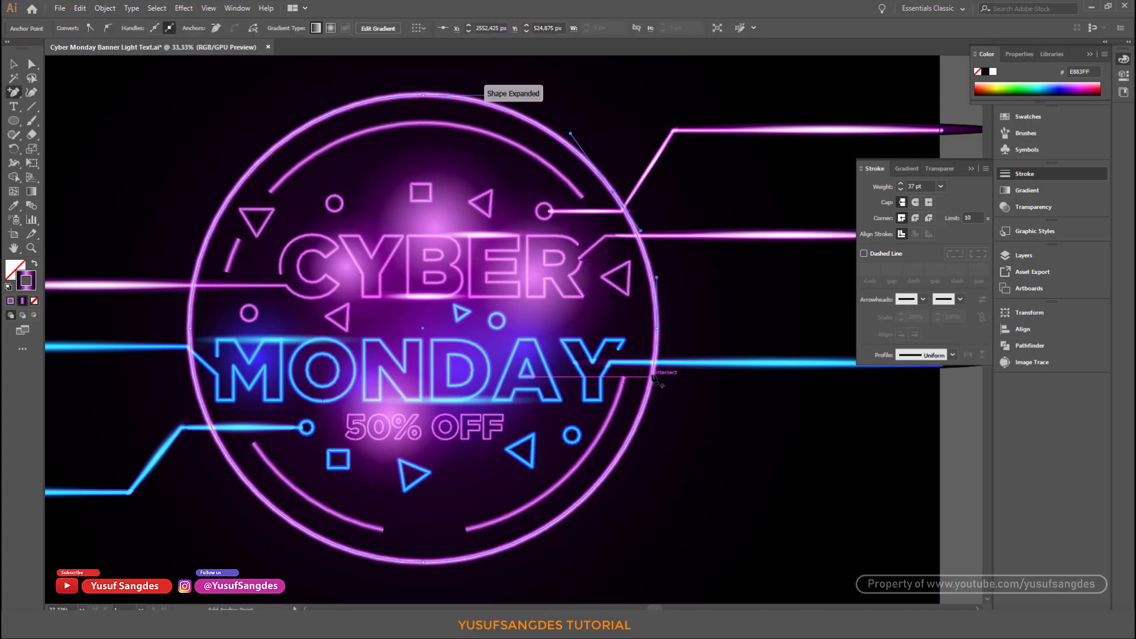
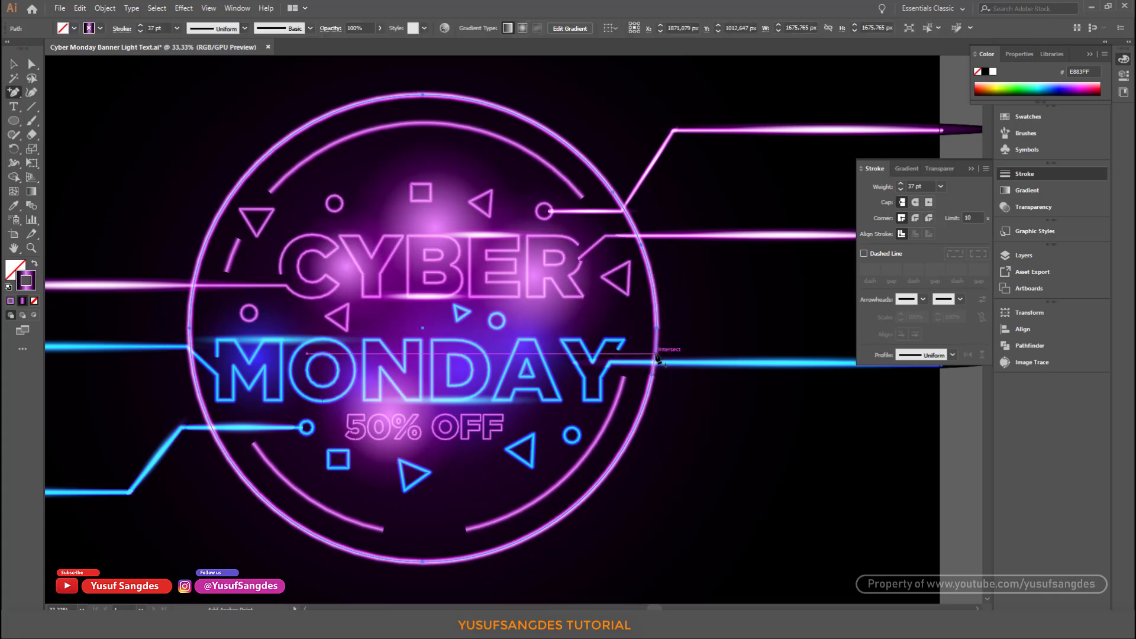
{"action": "key", "text": "v"}
{"action": "key", "text": "Delete"}
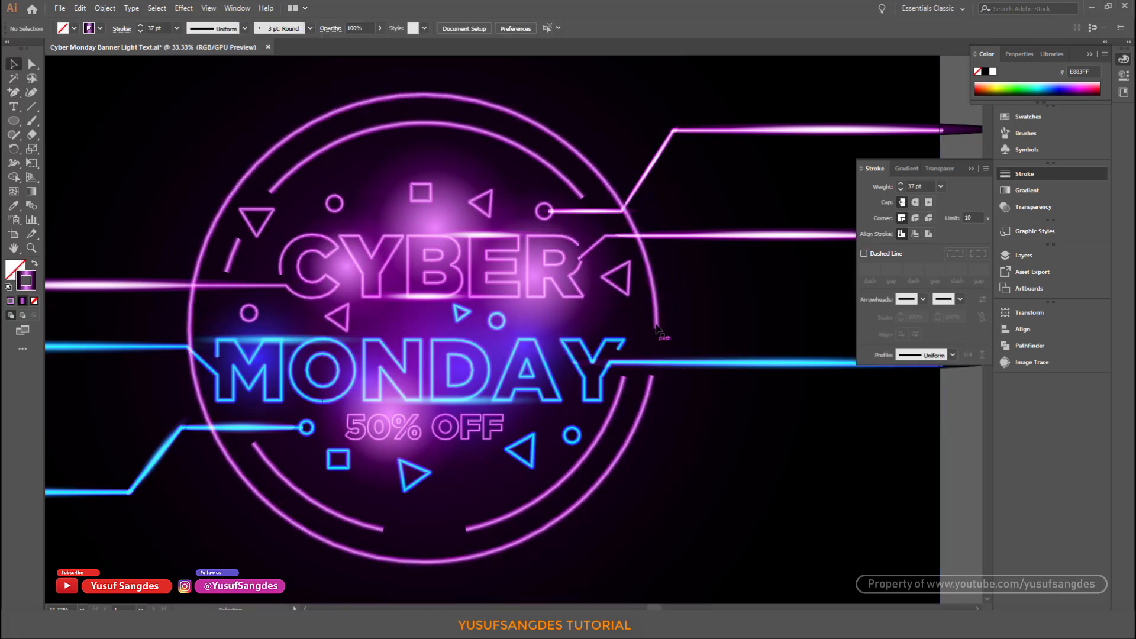
Cut a gap in the outer circle's upper-right arc where the two pink lines cross it.
{"action": "left_click", "coordinate": [656, 317]}
{"action": "key", "text": "a"}
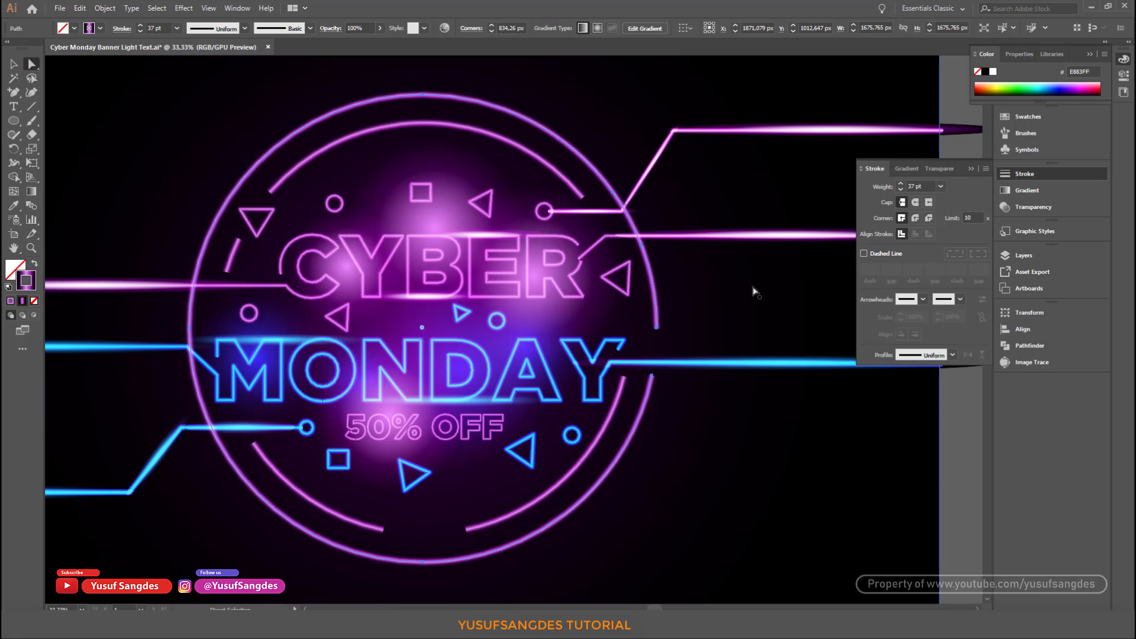
{"action": "key", "text": "plus"}
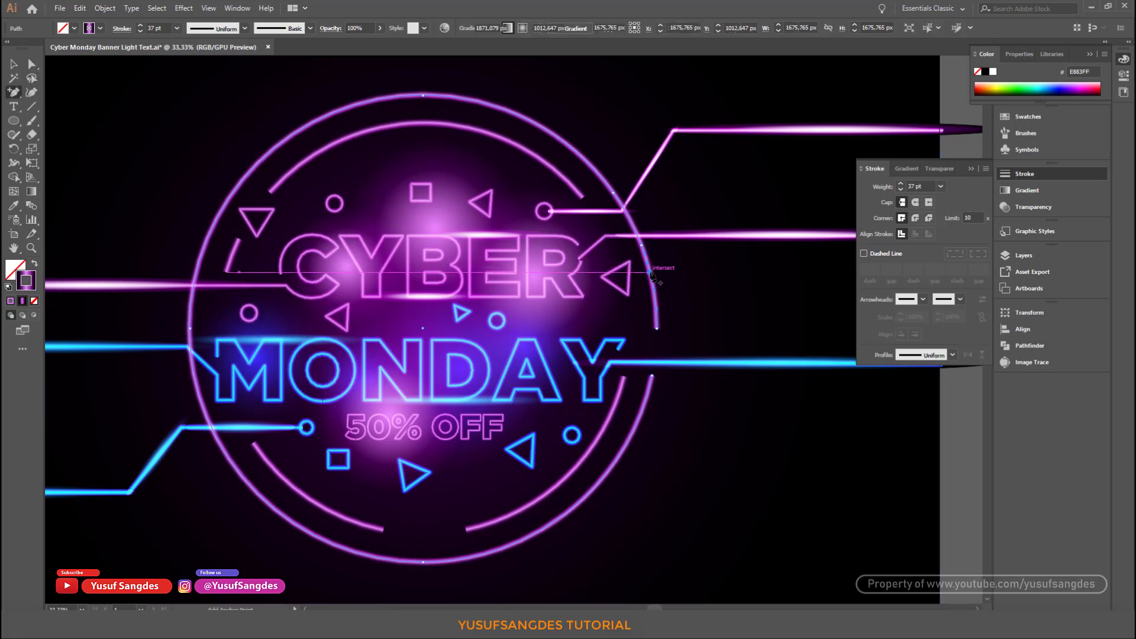
{"action": "left_click", "coordinate": [651, 271]}
{"action": "key", "text": "a"}
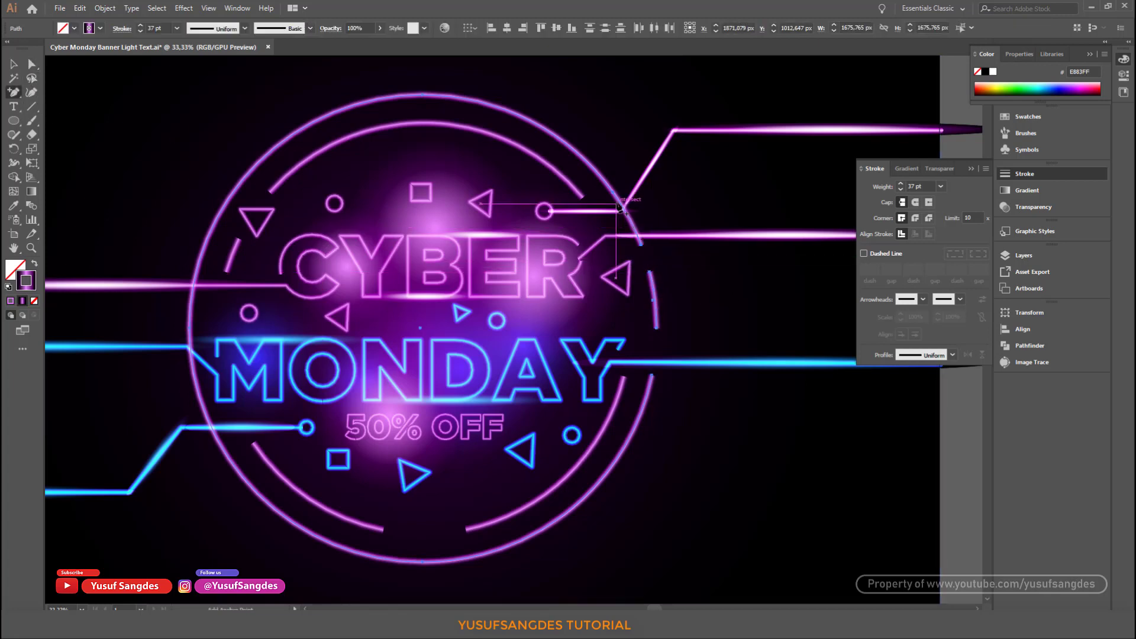
{"action": "left_click", "coordinate": [643, 245]}
{"action": "key", "text": "Delete"}
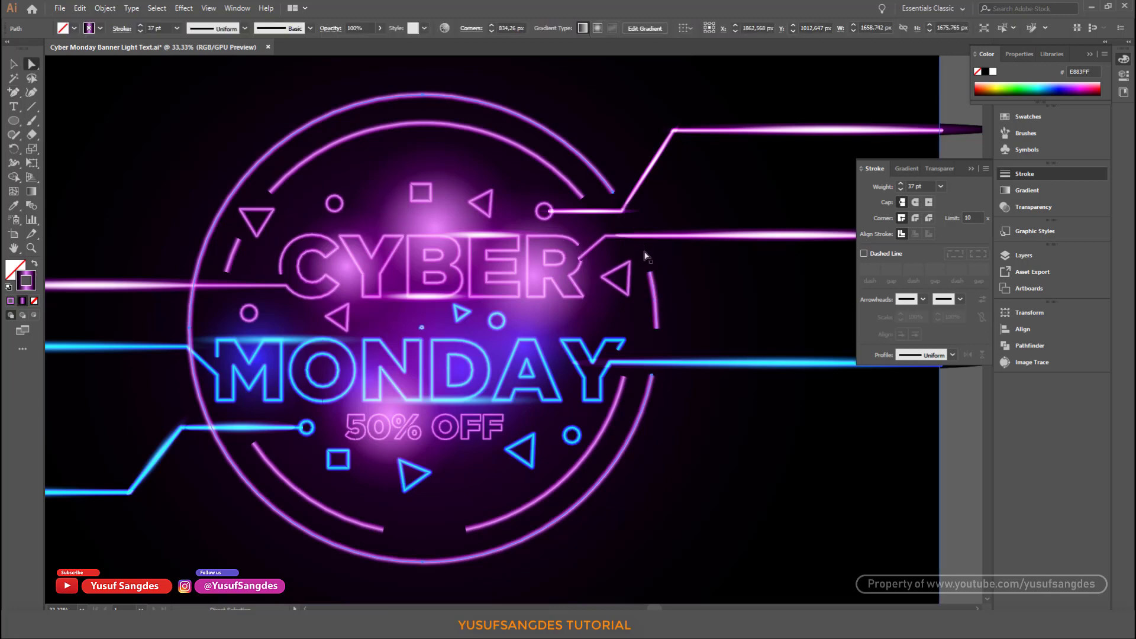
Cut a gap in the outer circle's left side where the pink line and the upper blue line cross it.
{"action": "key", "text": "plus"}
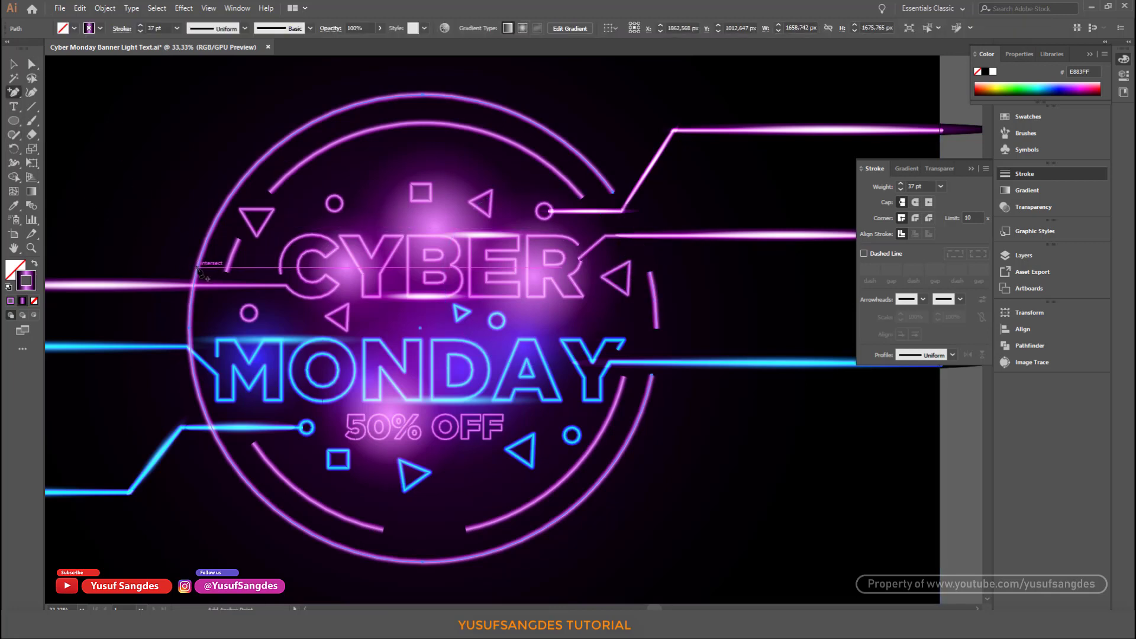
{"action": "left_click", "coordinate": [197, 267]}
{"action": "key", "text": "Delete"}
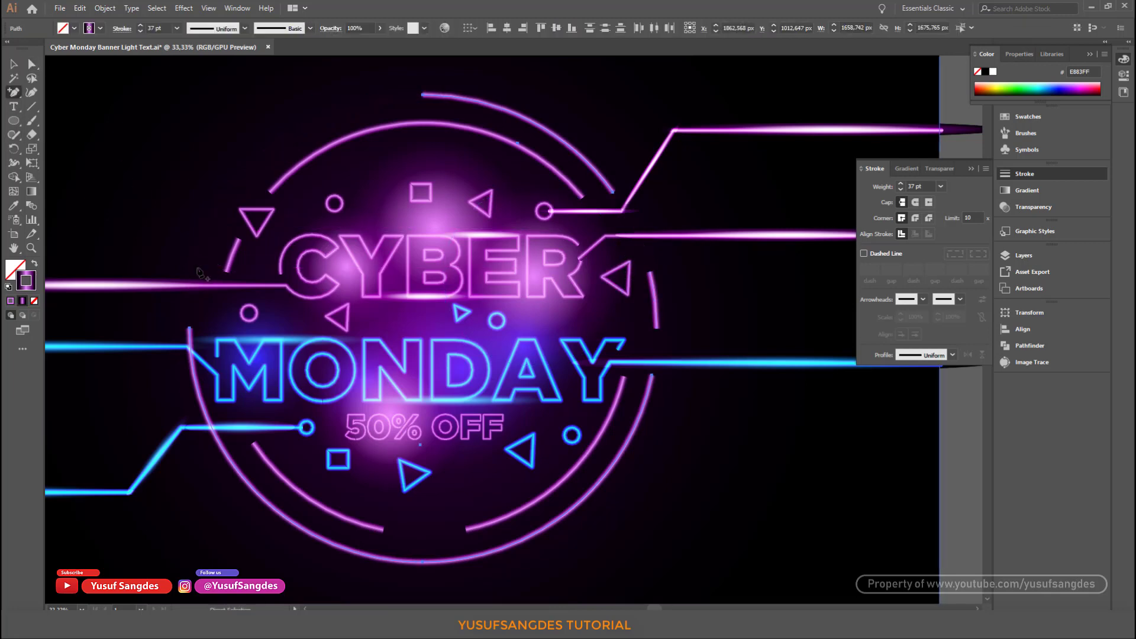
{"action": "key", "text": "ctrl+z"}
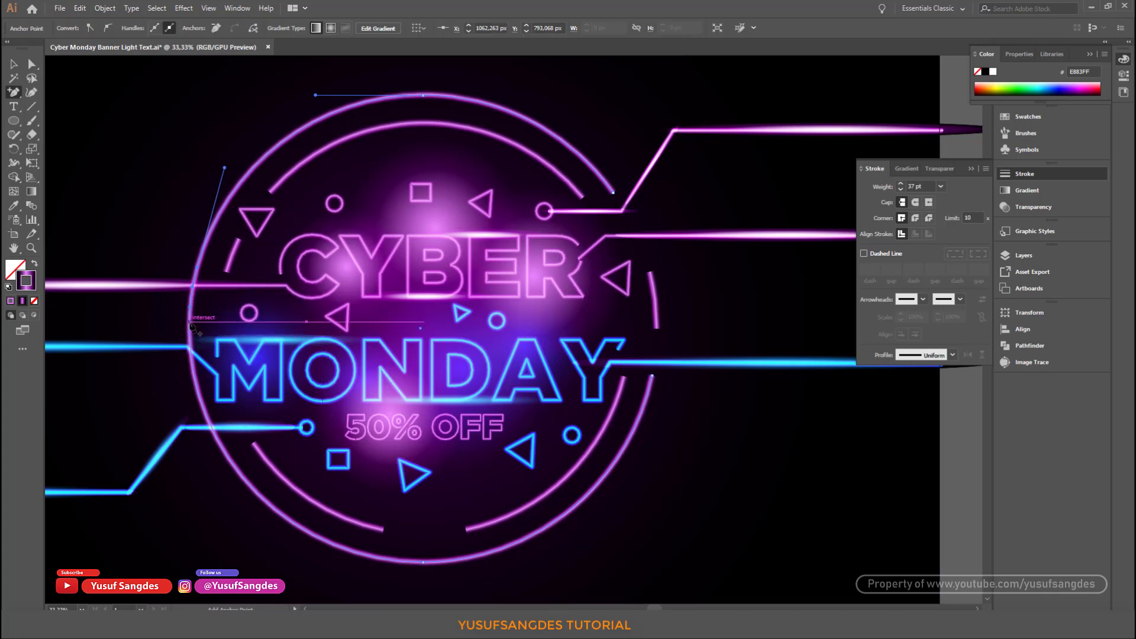
{"action": "left_click", "coordinate": [190, 325]}
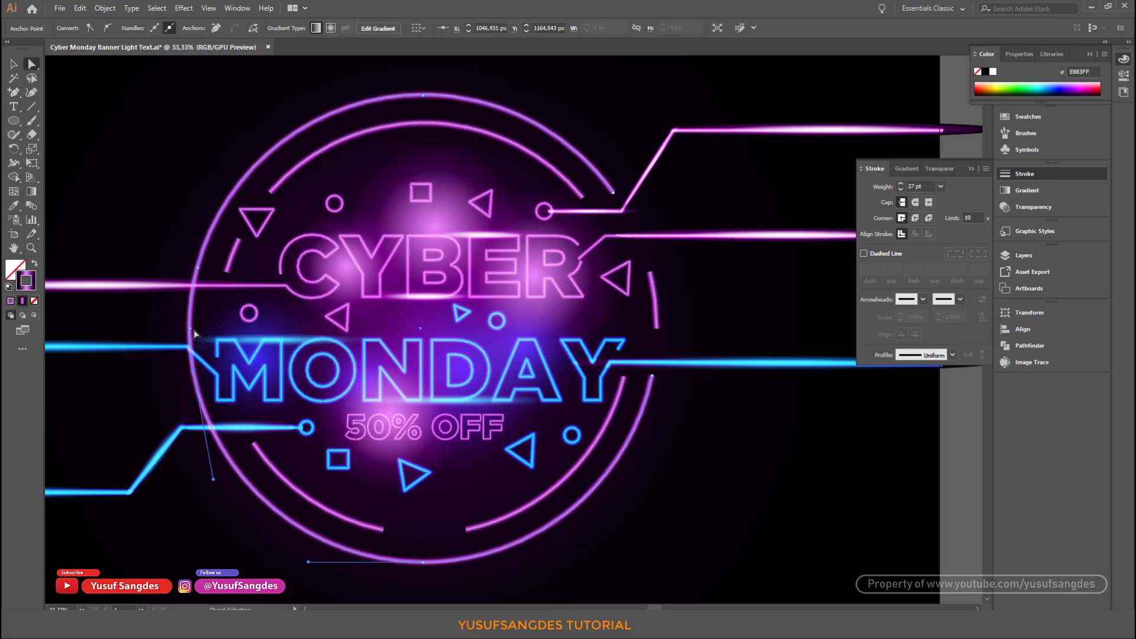
{"action": "key", "text": "Delete"}
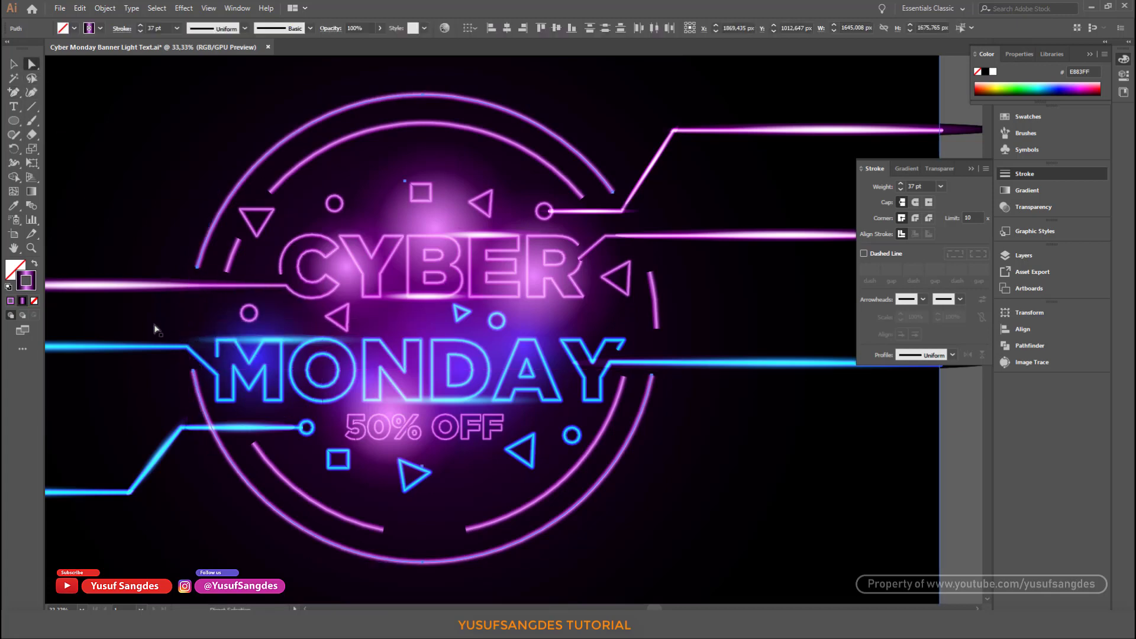
Cut a short gap in the outer circle's lower-left arc where the lower blue line crosses it.
{"action": "left_click", "coordinate": [12, 93]}
{"action": "left_click", "coordinate": [222, 453]}
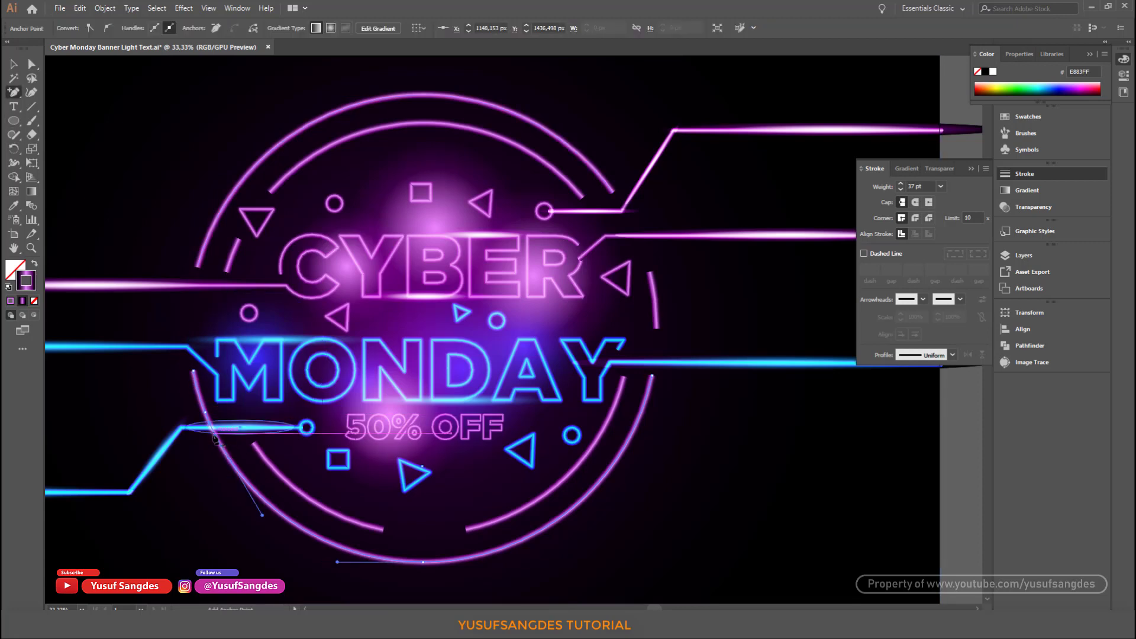
{"action": "key", "text": "Delete"}
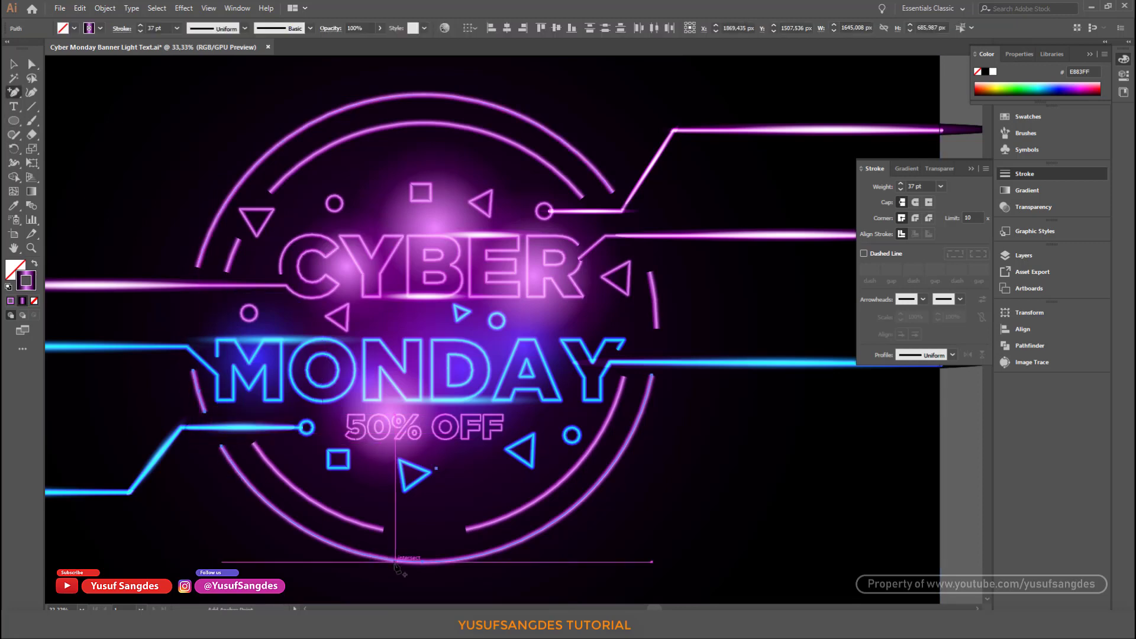
{"action": "left_click", "coordinate": [302, 530]}
{"action": "left_click", "coordinate": [656, 330]}
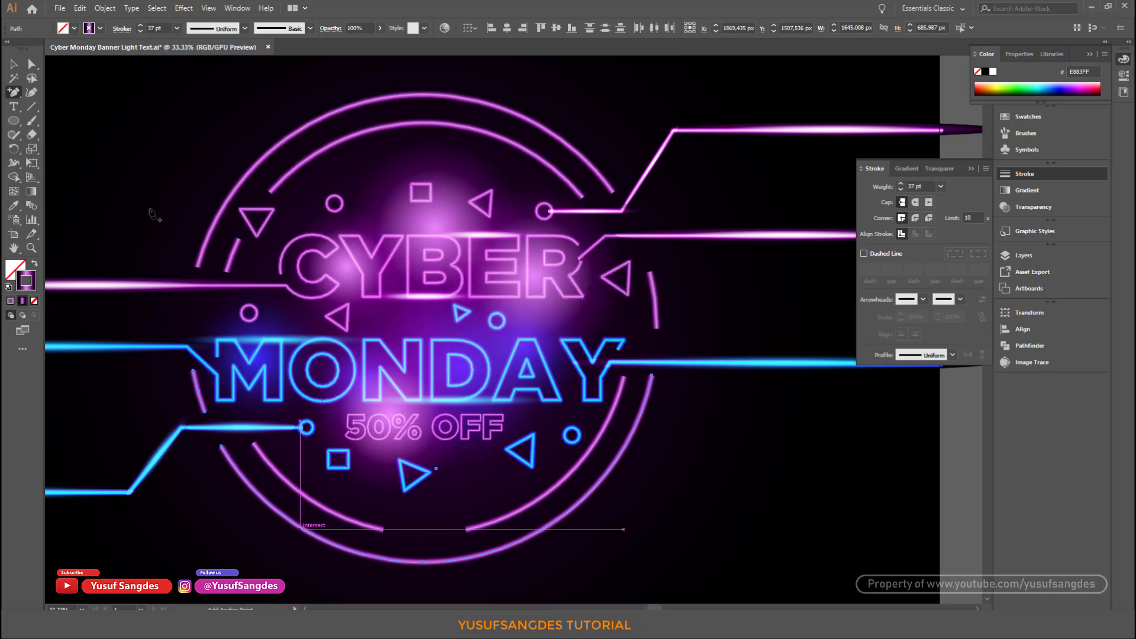
Cut gaps in the outer circle's lower-left, lower-right and upper-left arcs by deleting short segments.
{"action": "left_click", "coordinate": [333, 545]}
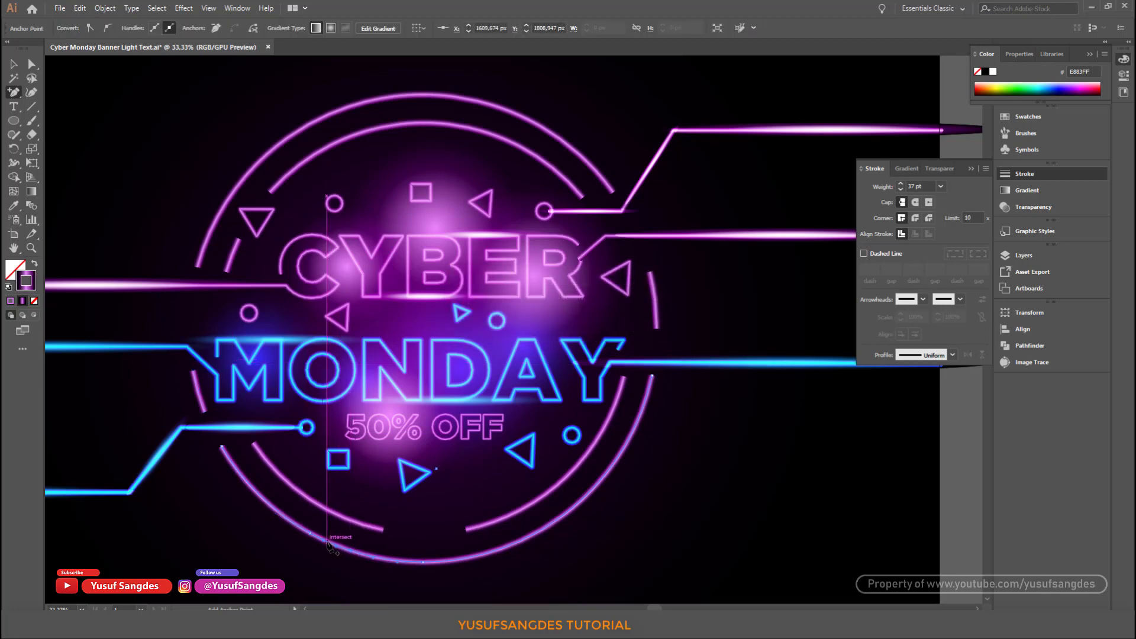
{"action": "key", "text": "Delete"}
{"action": "left_click", "coordinate": [582, 505]}
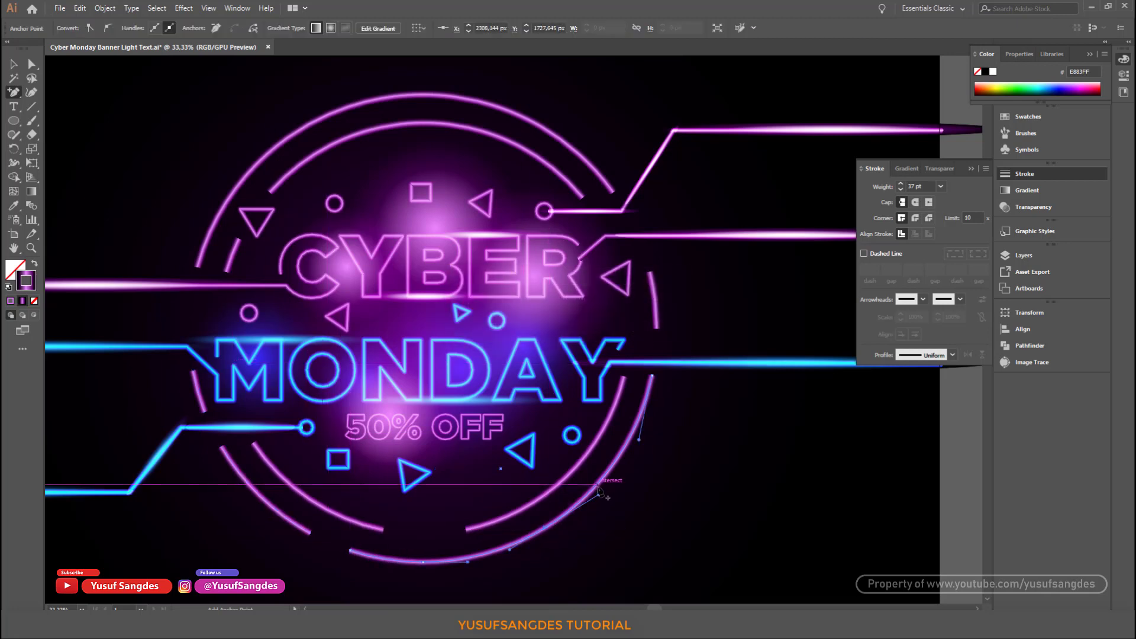
{"action": "key", "text": "Delete"}
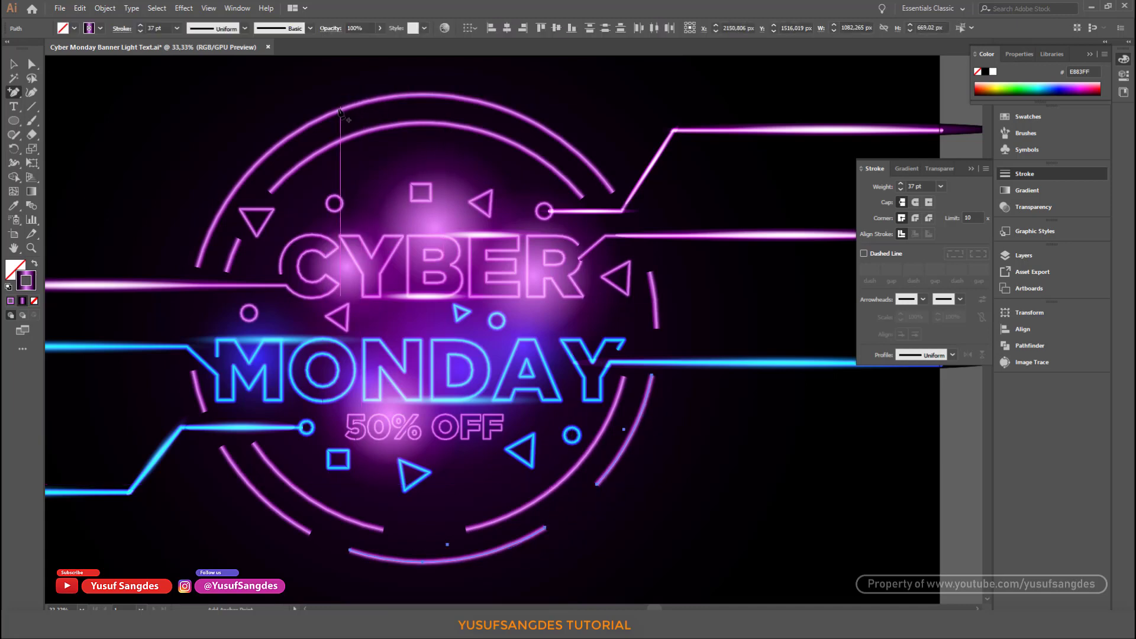
{"action": "left_click", "coordinate": [385, 98]}
{"action": "key", "text": "Delete"}
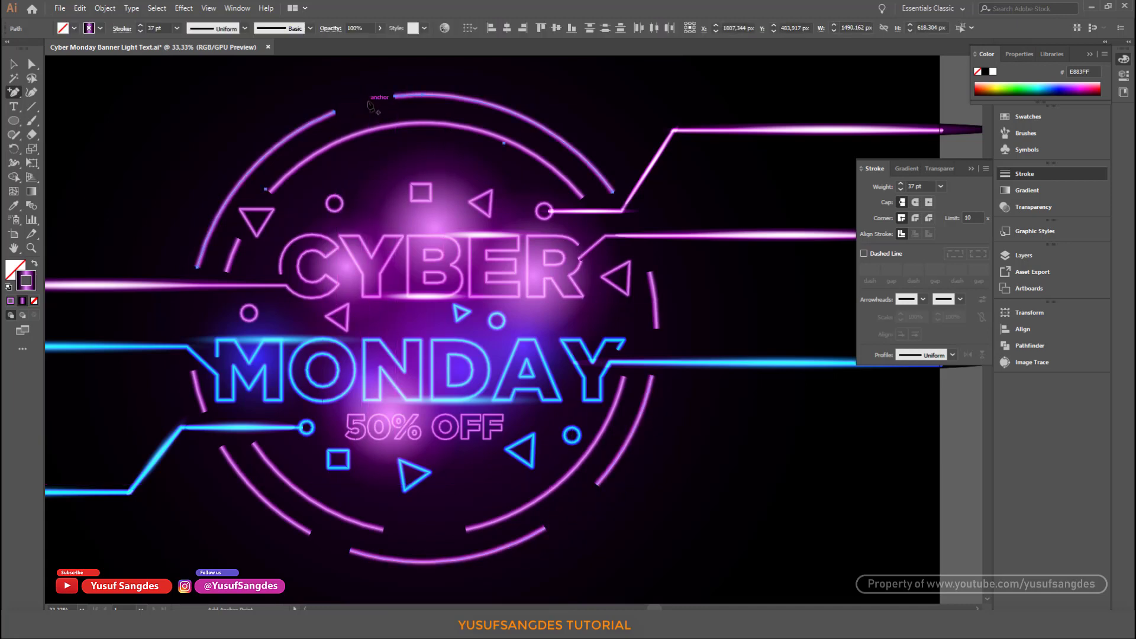
Recolour the strokes of the lower arcs of both circles with the saved blue neon gradient swatch.
{"action": "left_click", "coordinate": [14, 64]}
{"action": "left_click", "coordinate": [290, 173]}
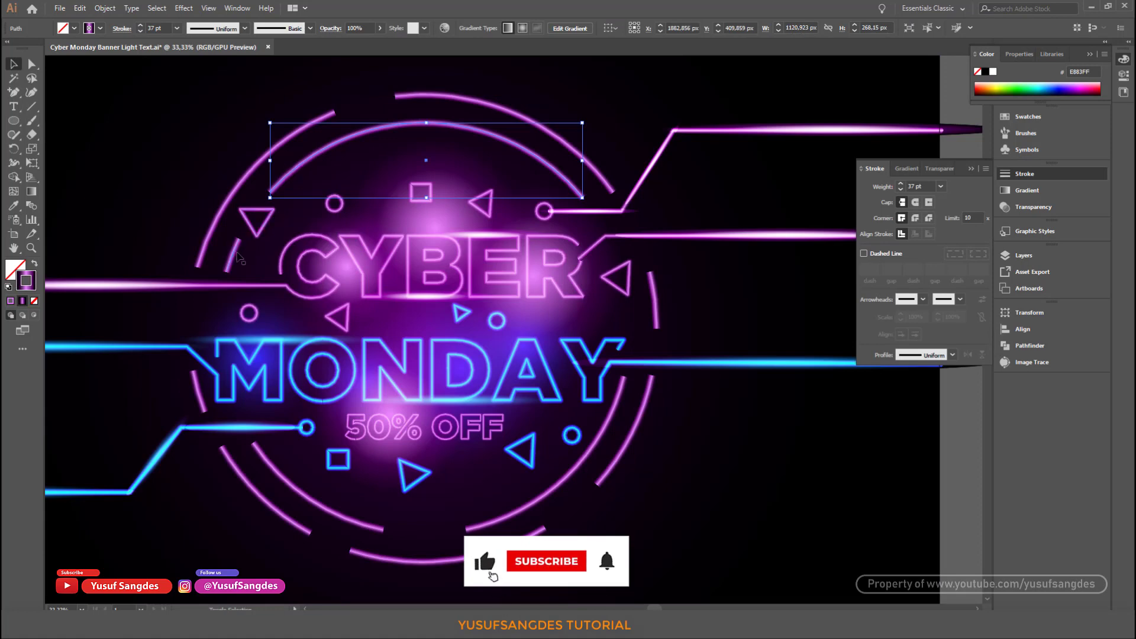
{"action": "left_click", "coordinate": [200, 402]}
{"action": "left_click", "coordinate": [258, 495], "text": "shift"}
{"action": "left_click", "coordinate": [312, 501], "text": "shift"}
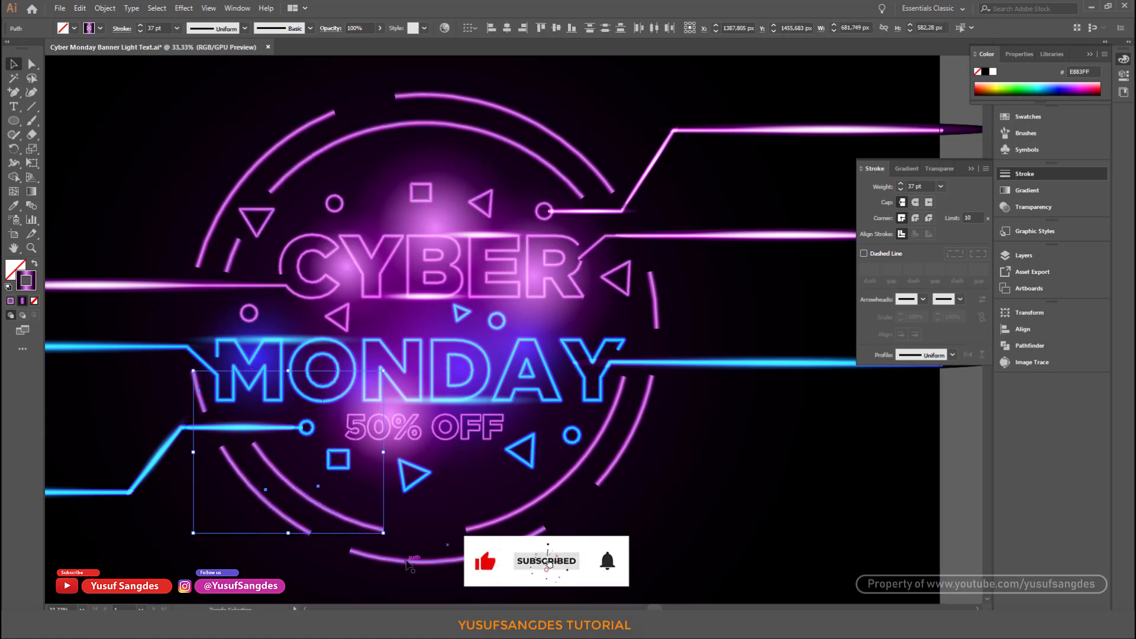
{"action": "left_click", "coordinate": [412, 561], "text": "shift"}
{"action": "left_click", "coordinate": [642, 423], "text": "shift"}
{"action": "left_click", "coordinate": [1028, 190]}
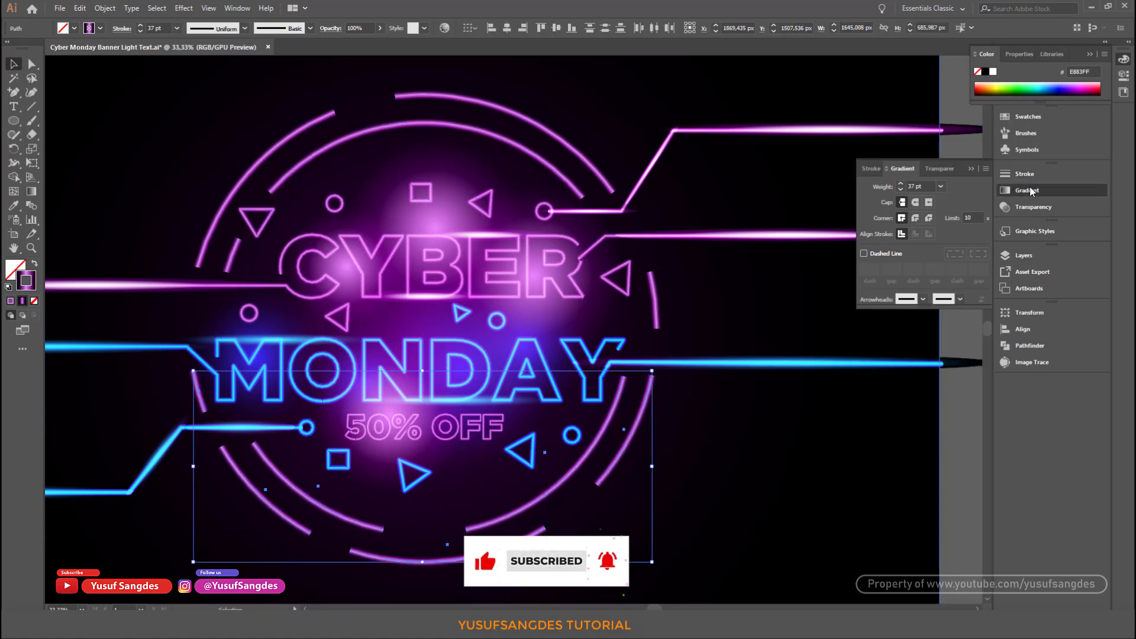
{"action": "left_click", "coordinate": [1028, 116]}
{"action": "left_click", "coordinate": [900, 172]}
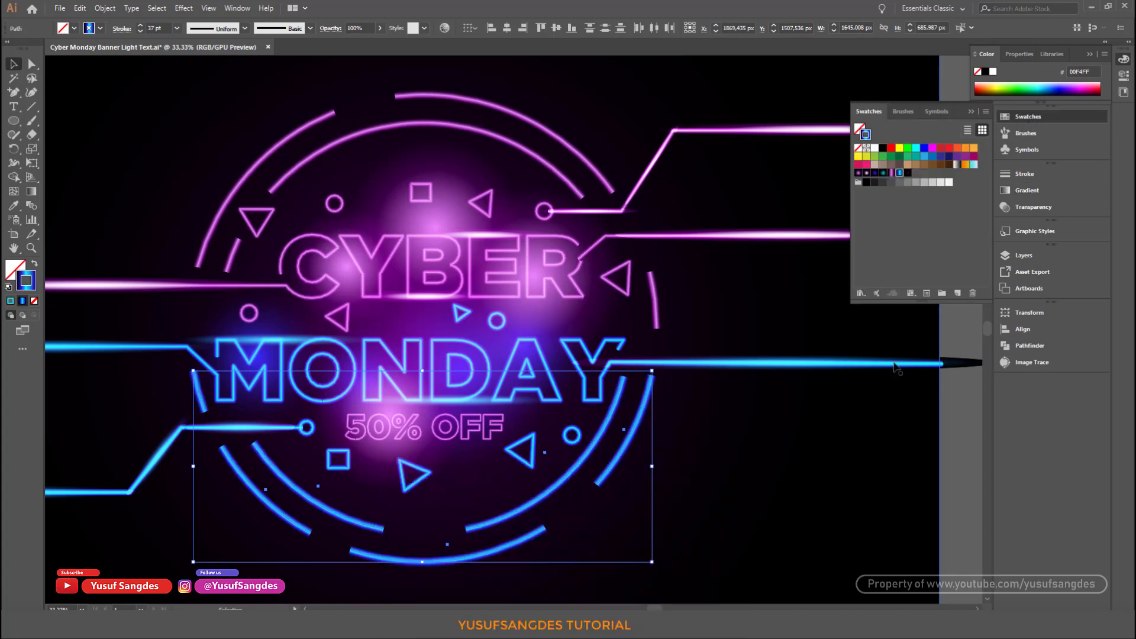
{"action": "left_click", "coordinate": [1034, 204]}
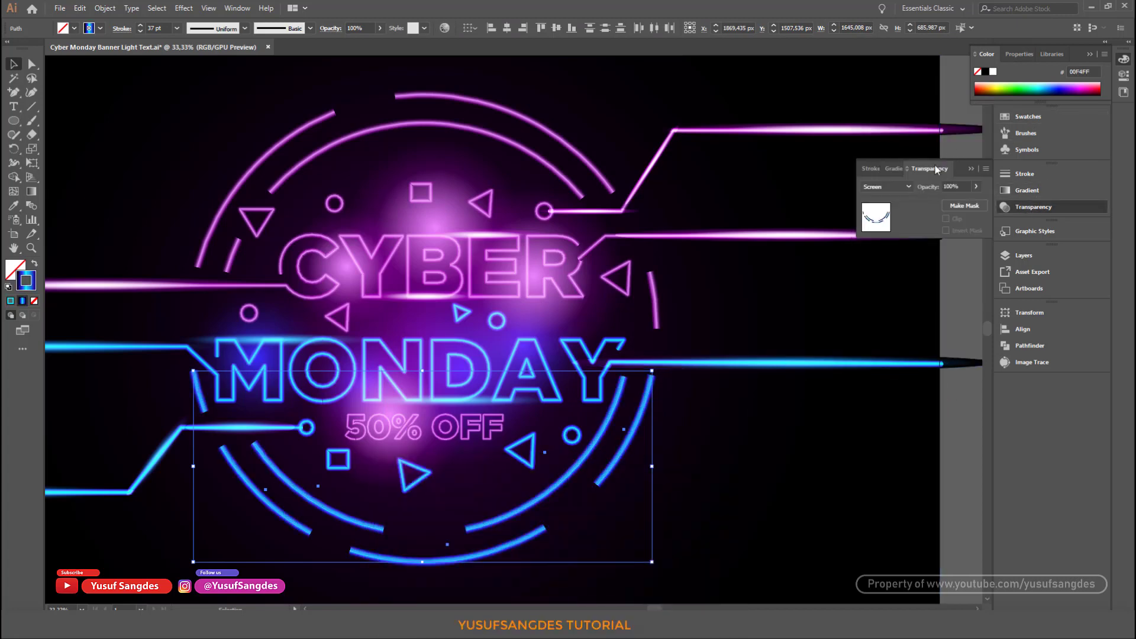
{"action": "left_click", "coordinate": [951, 303]}
Draw a rectangle about 459 × 178 px in the empty area above the artboard.
{"action": "scroll", "coordinate": [942, 306], "scroll_direction": "down", "scroll_amount": 1}
{"action": "key", "text": "ctrl+minus"}
{"action": "key", "text": "ctrl+minus"}
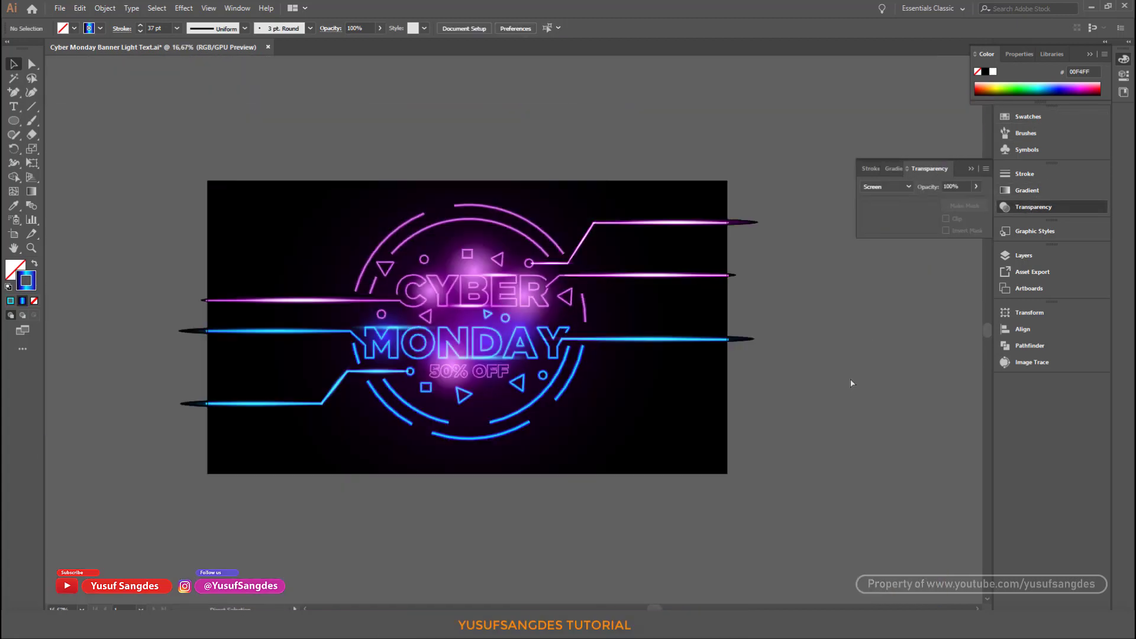
{"action": "key", "text": "ctrl+plus"}
{"action": "left_click_drag", "start_coordinate": [361, 182], "coordinate": [396, 198]}
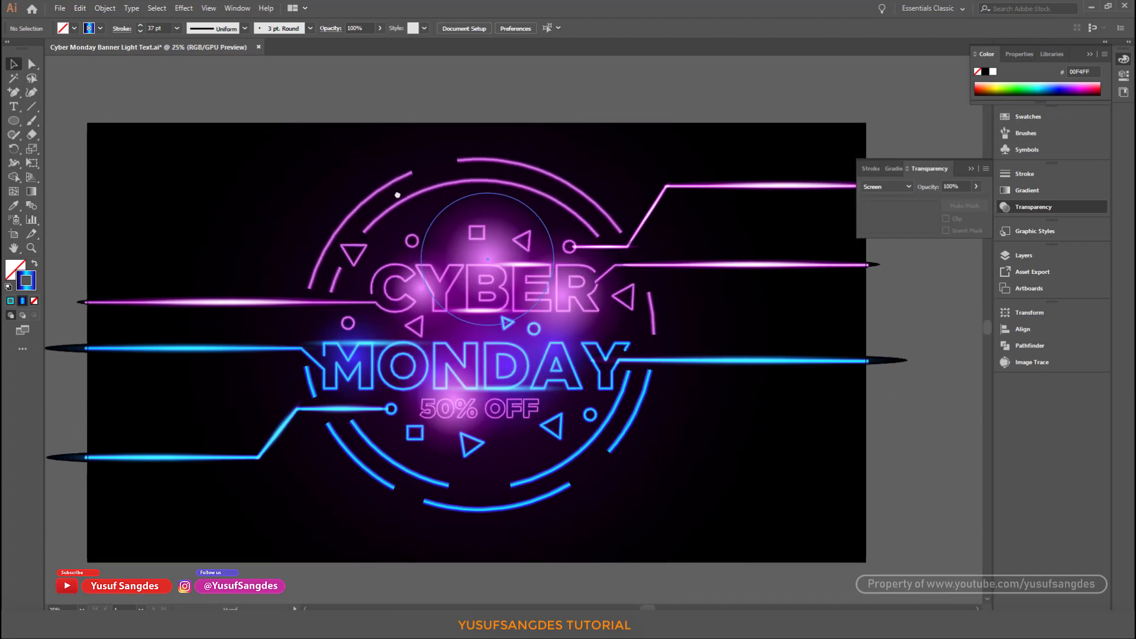
{"action": "left_click_drag", "start_coordinate": [182, 95], "coordinate": [328, 311]}
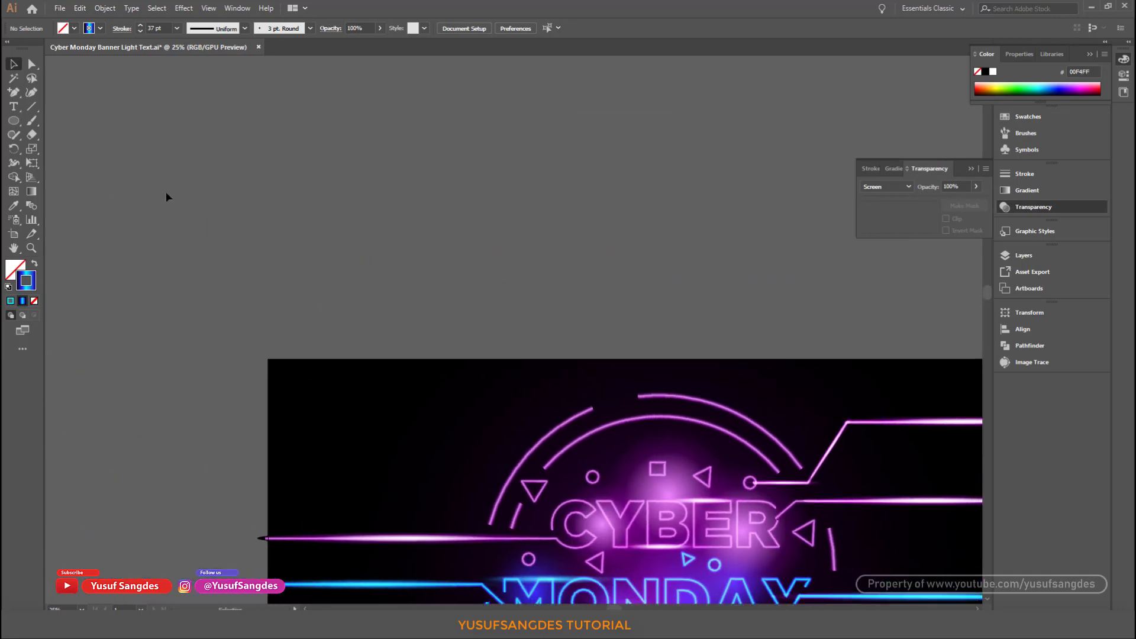
{"action": "left_click_drag", "start_coordinate": [14, 120], "coordinate": [59, 121]}
{"action": "left_click_drag", "start_coordinate": [268, 205], "coordinate": [364, 242]}
Remove the rectangle's stroke and fill it with solid dark grey 1E1E1E.
{"action": "left_click", "coordinate": [34, 264]}
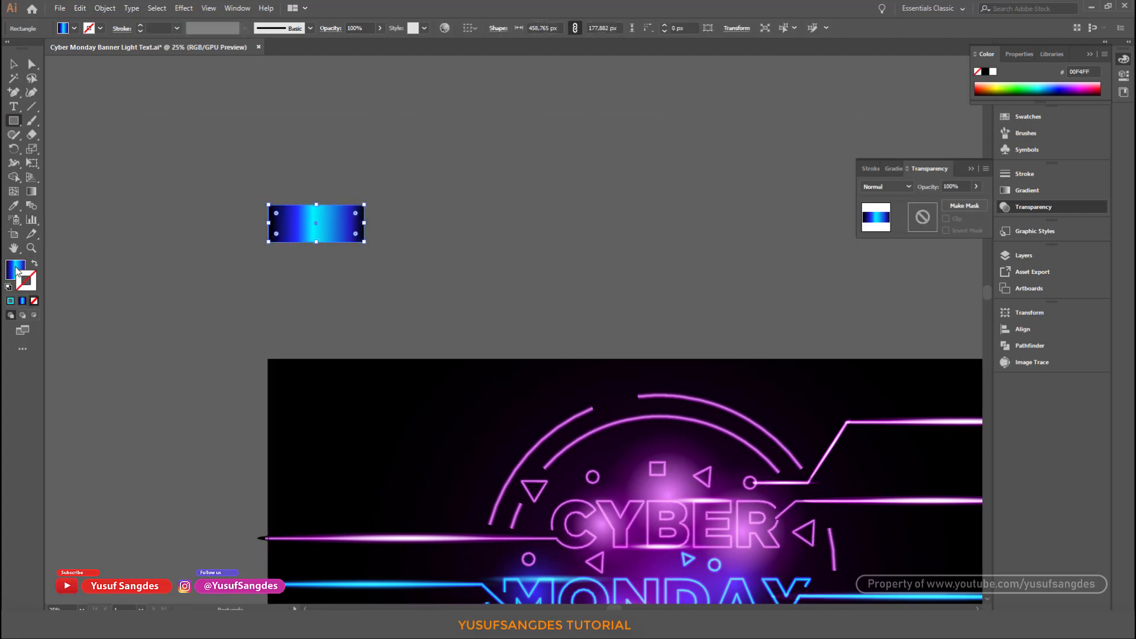
{"action": "left_click", "coordinate": [10, 300]}
{"action": "left_click", "coordinate": [986, 71]}
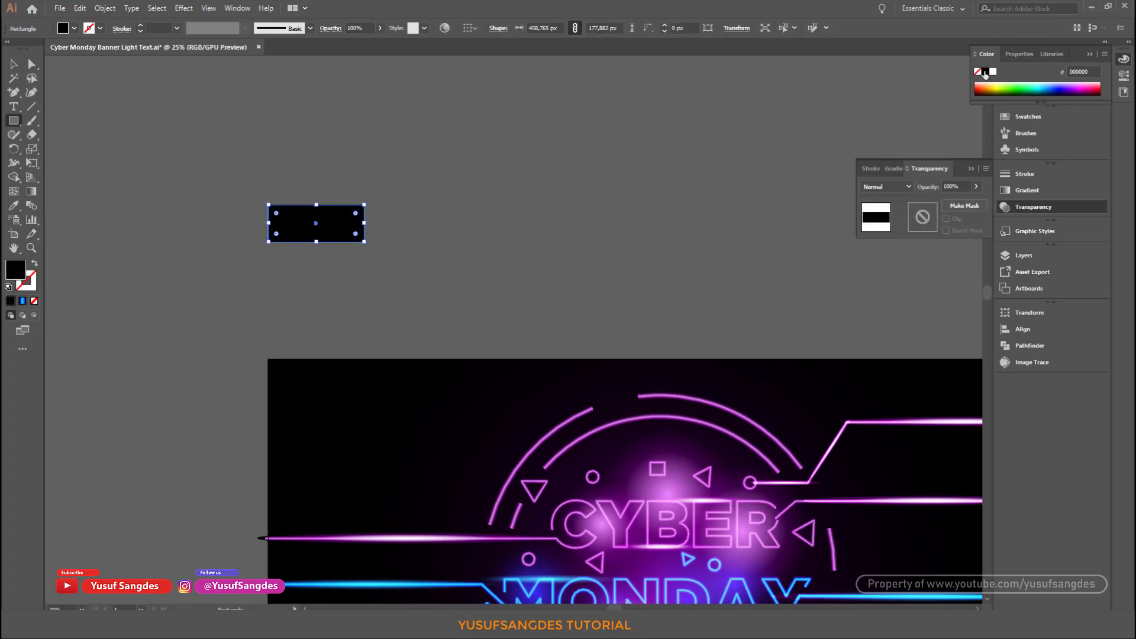
{"action": "double_click", "coordinate": [16, 273]}
{"action": "left_click", "coordinate": [328, 451]}
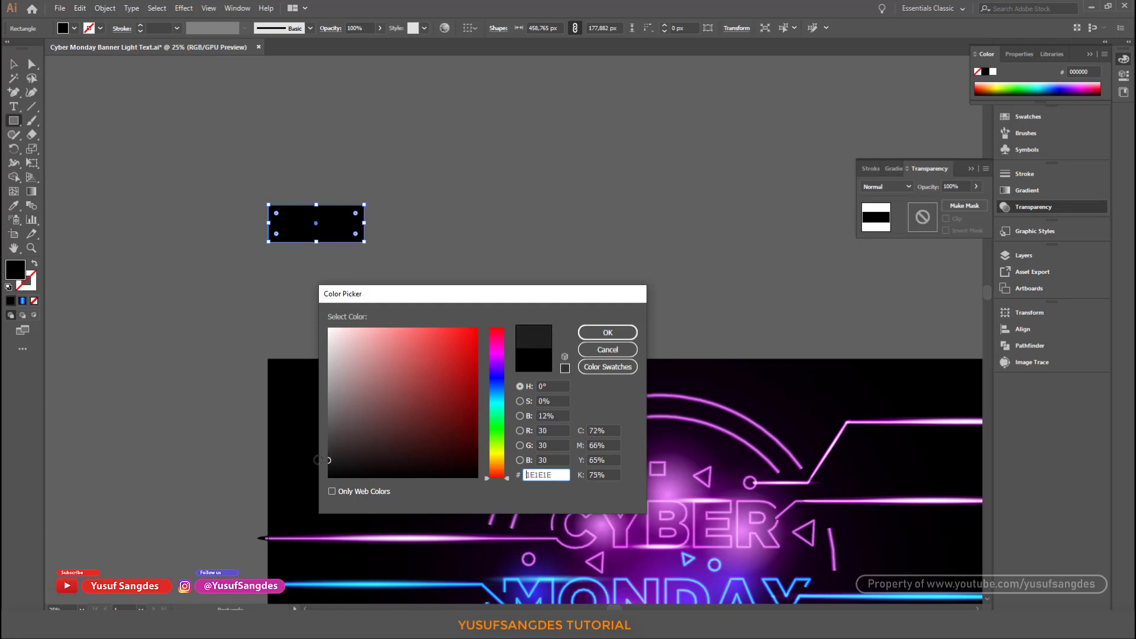
{"action": "left_click", "coordinate": [608, 332]}
Round the rectangle's corners to about 53 px and widen it to about 535 px.
{"action": "key", "text": "a"}
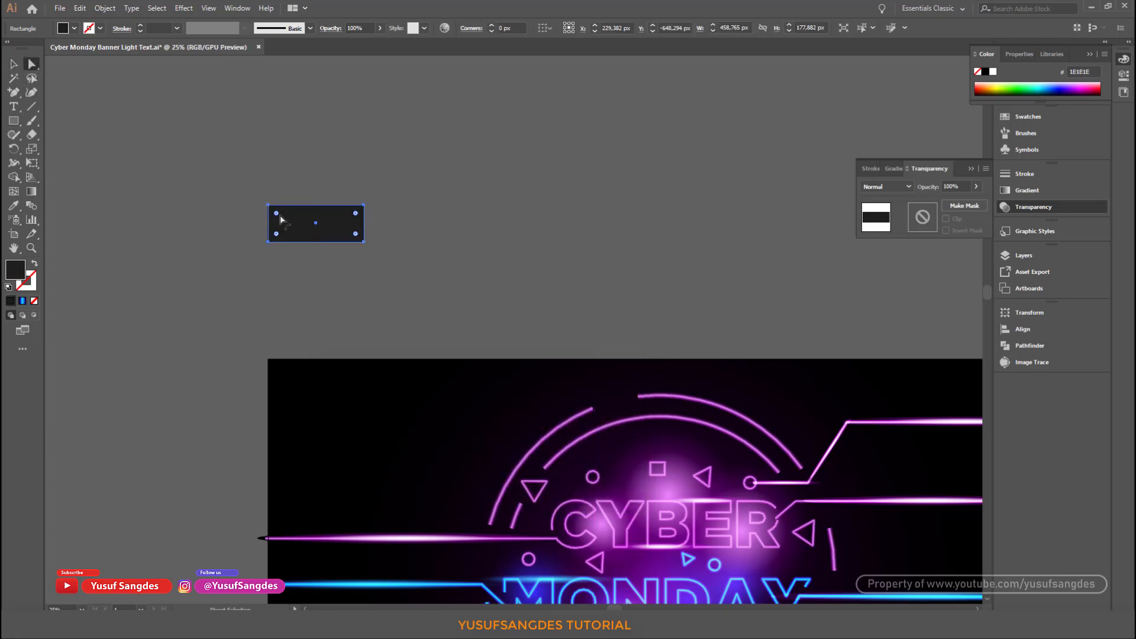
{"action": "left_click_drag", "start_coordinate": [276, 214], "coordinate": [281, 219]}
{"action": "key", "text": "v"}
{"action": "left_click_drag", "start_coordinate": [364, 223], "coordinate": [380, 223]}
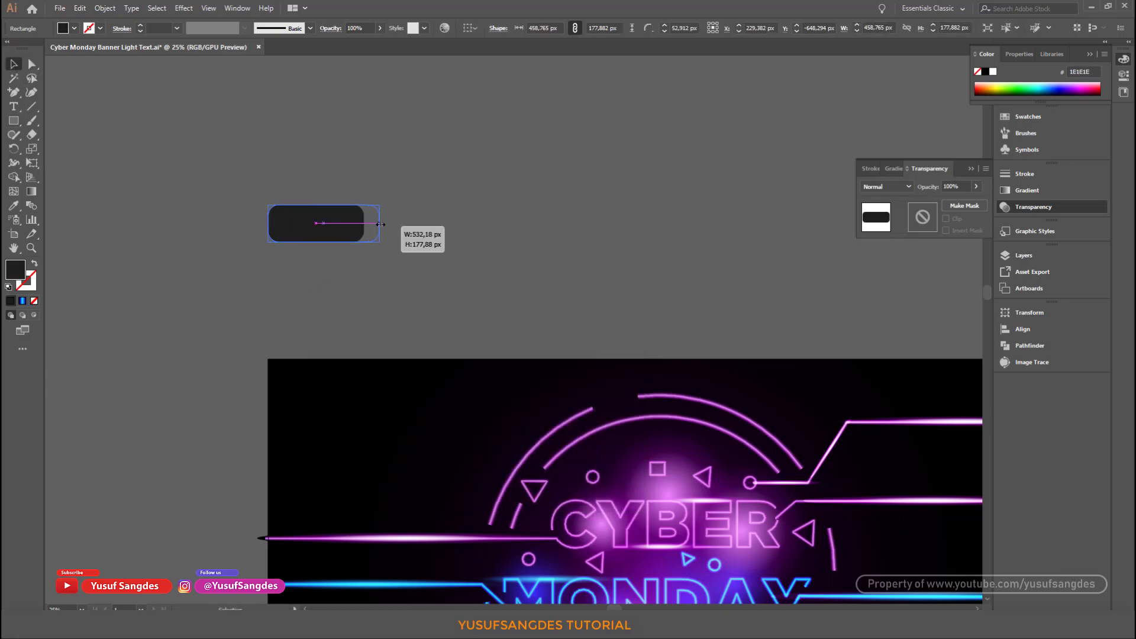
{"action": "left_click", "coordinate": [435, 226]}
{"action": "left_click", "coordinate": [355, 223]}
Draw a closed wavy outline about 485 × 143 px inside the rounded rectangle with the Pencil tool.
{"action": "key", "text": "ctrl+equal"}
{"action": "key", "text": "ctrl+equal"}
{"action": "key", "text": "ctrl+equal"}
{"action": "left_click", "coordinate": [375, 218]}
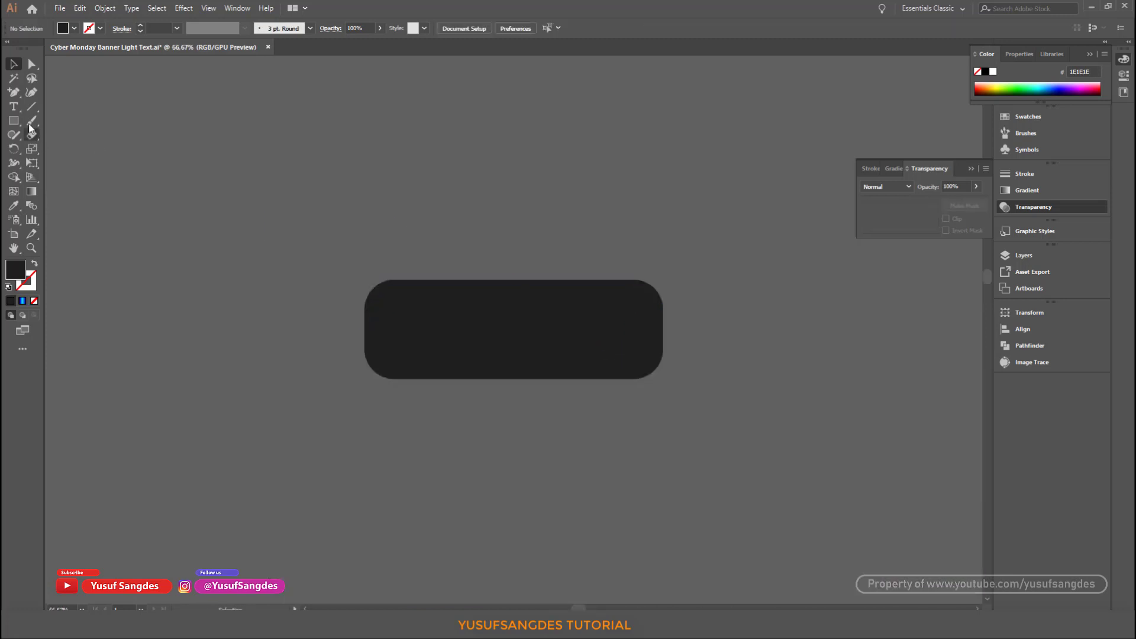
{"action": "left_click", "coordinate": [13, 92]}
{"action": "left_click_drag", "start_coordinate": [13, 135], "coordinate": [59, 151]}
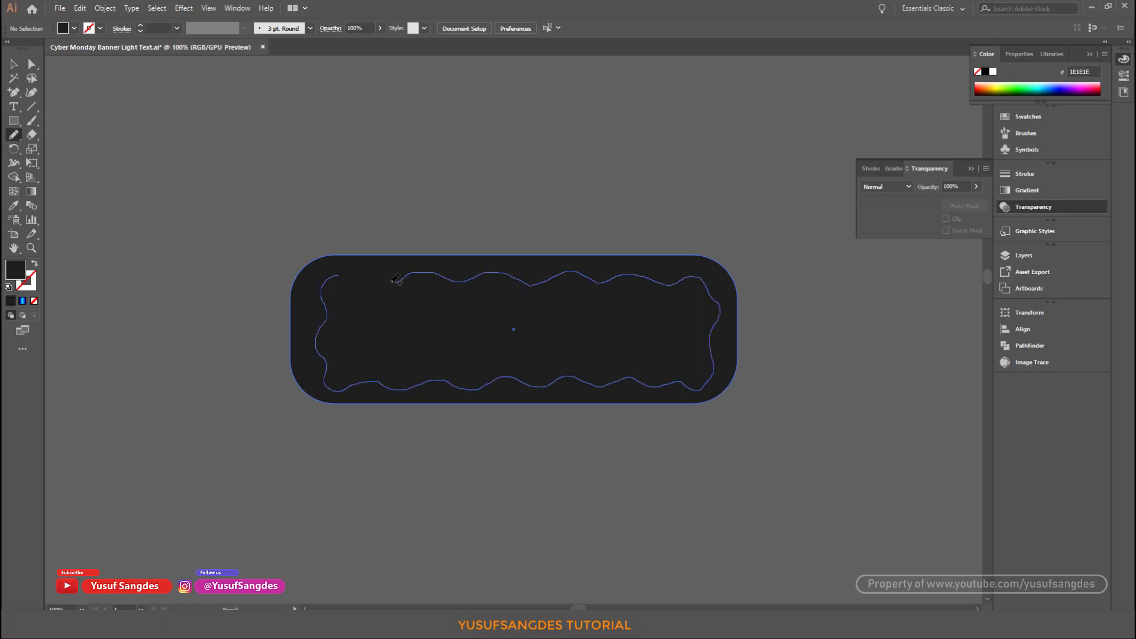
{"action": "left_click_drag", "start_coordinate": [339, 274], "coordinate": [330, 278]}
Fill the wavy shape with the lighter grey 474646.
{"action": "left_click", "coordinate": [13, 64]}
{"action": "left_click", "coordinate": [11, 300]}
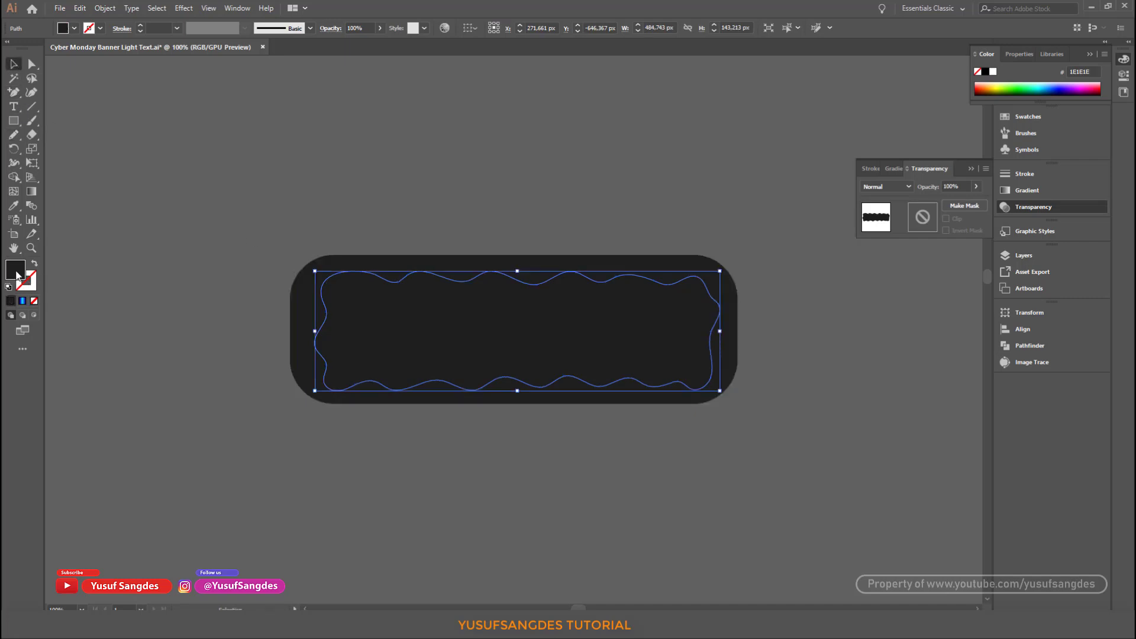
{"action": "double_click", "coordinate": [16, 272]}
{"action": "left_click", "coordinate": [329, 438]}
{"action": "left_click", "coordinate": [608, 332]}
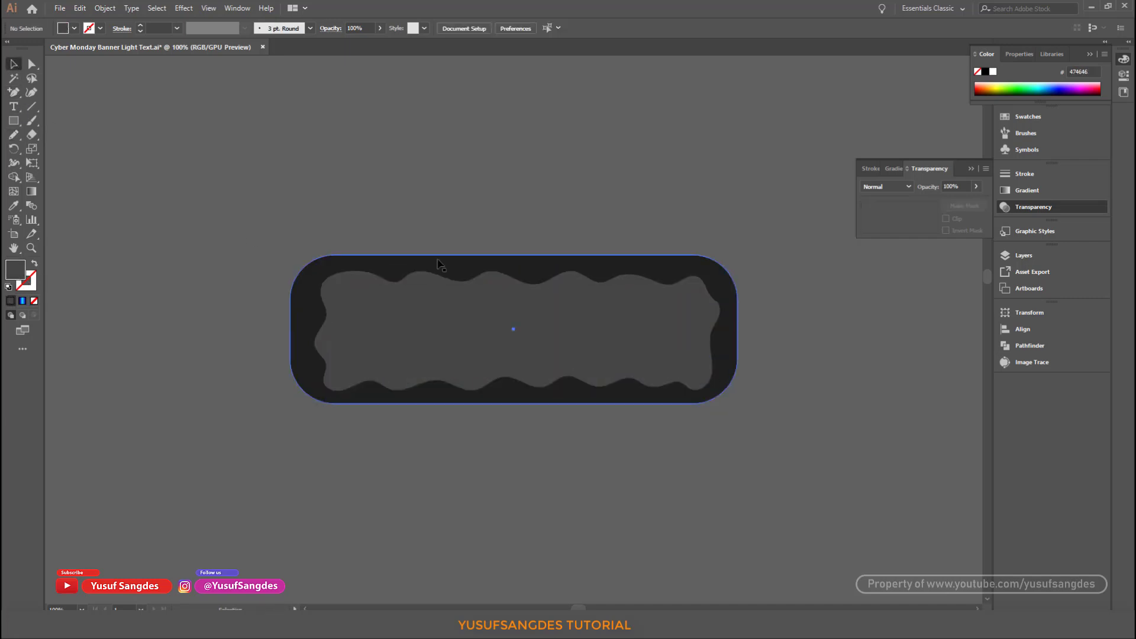
Reduce the rounded rectangle's corner radius to about 35 px.
{"action": "left_click", "coordinate": [32, 64]}
{"action": "left_click_drag", "start_coordinate": [335, 300], "coordinate": [319, 284]}
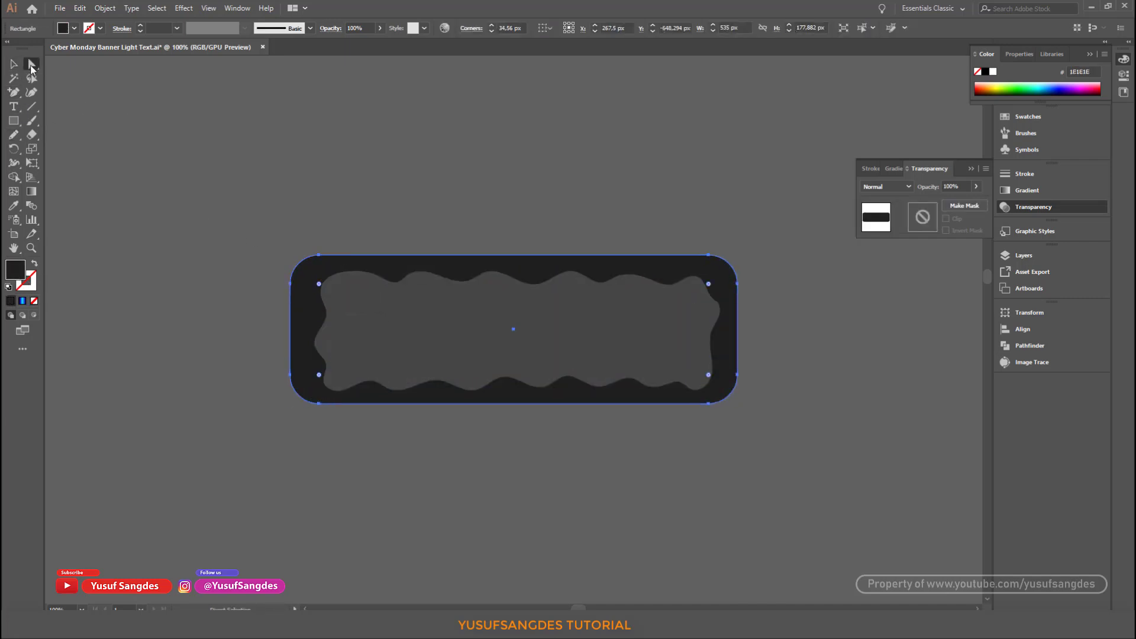
{"action": "left_click", "coordinate": [14, 64]}
{"action": "left_click", "coordinate": [237, 177]}
Enlarge the wavy shape to about 499 × 148 px and centre it within the rounded rectangle.
{"action": "left_click", "coordinate": [441, 297]}
{"action": "left_click_drag", "start_coordinate": [718, 270], "coordinate": [730, 266]}
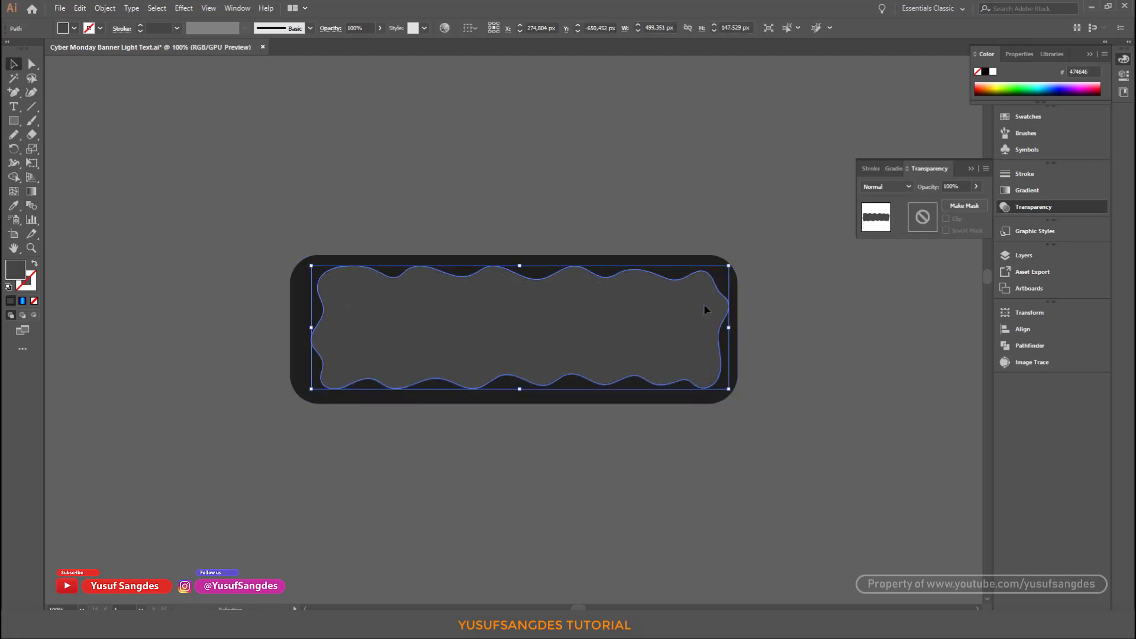
{"action": "left_click_drag", "start_coordinate": [705, 304], "coordinate": [701, 305]}
{"action": "left_click", "coordinate": [644, 318]}
{"action": "left_click", "coordinate": [788, 342]}
Group the rounded rectangle and the wavy shape into a single brick.
{"action": "key", "text": "ctrl+minus"}
{"action": "key", "text": "ctrl+minus"}
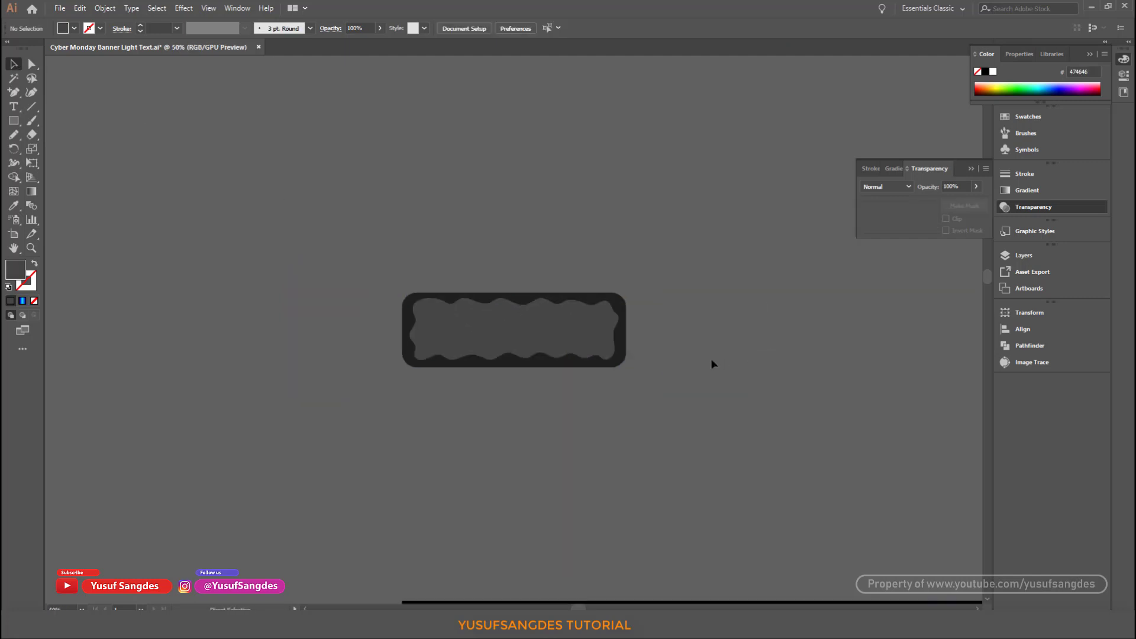
{"action": "mouse_move", "coordinate": [527, 327]}
{"action": "left_mouse_down"}
{"action": "mouse_move", "coordinate": [307, 212]}
{"action": "mouse_move", "coordinate": [395, 229]}
{"action": "left_mouse_up"}
{"action": "right_click", "coordinate": [293, 215]}
{"action": "left_click", "coordinate": [302, 287]}
Duplicate the brick beside itself with a small gap and repeat the duplication to build a long horizontal row.
{"action": "key", "text": "ctrl+minus"}
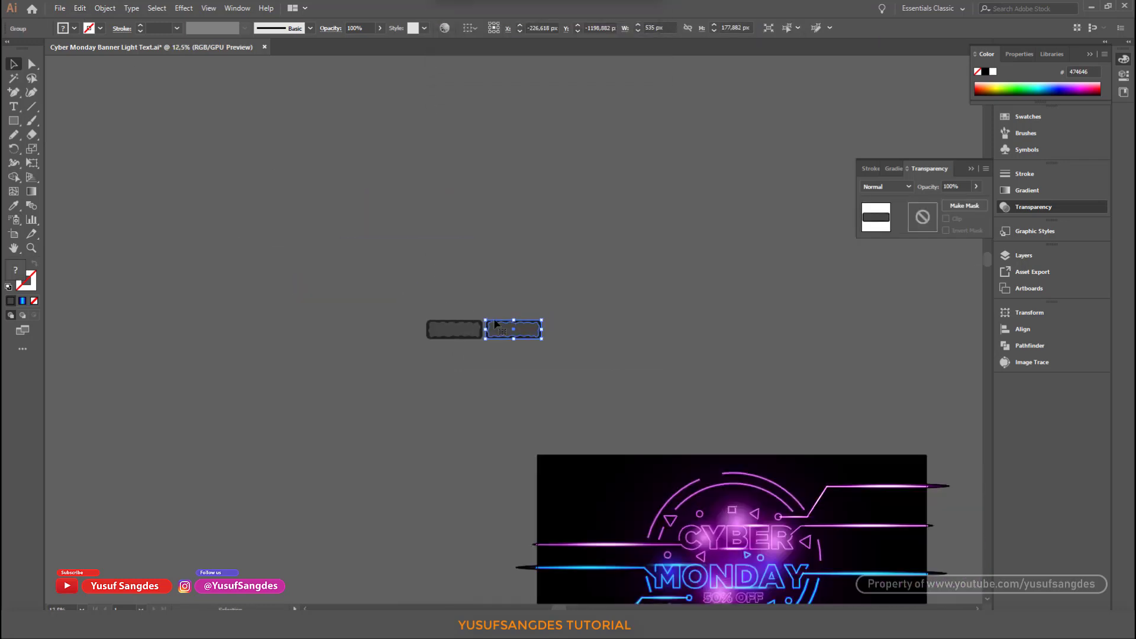
{"action": "key", "text": "ctrl+d"}
{"action": "key", "text": "ctrl+d"}
{"action": "key", "text": "ctrl+d"}
{"action": "key", "text": "ctrl+d"}
{"action": "key", "text": "ctrl+d"}
{"action": "key", "text": "ctrl+d"}
{"action": "key", "text": "ctrl+d"}
{"action": "key", "text": "ctrl+d"}
{"action": "key", "text": "ctrl+d"}
{"action": "key", "text": "ctrl+minus"}
{"action": "key", "text": "ctrl+d"}
{"action": "key", "text": "ctrl+d"}
{"action": "key", "text": "ctrl+d"}
{"action": "key", "text": "ctrl+d"}
{"action": "key", "text": "ctrl+d"}
{"action": "key", "text": "ctrl+d"}
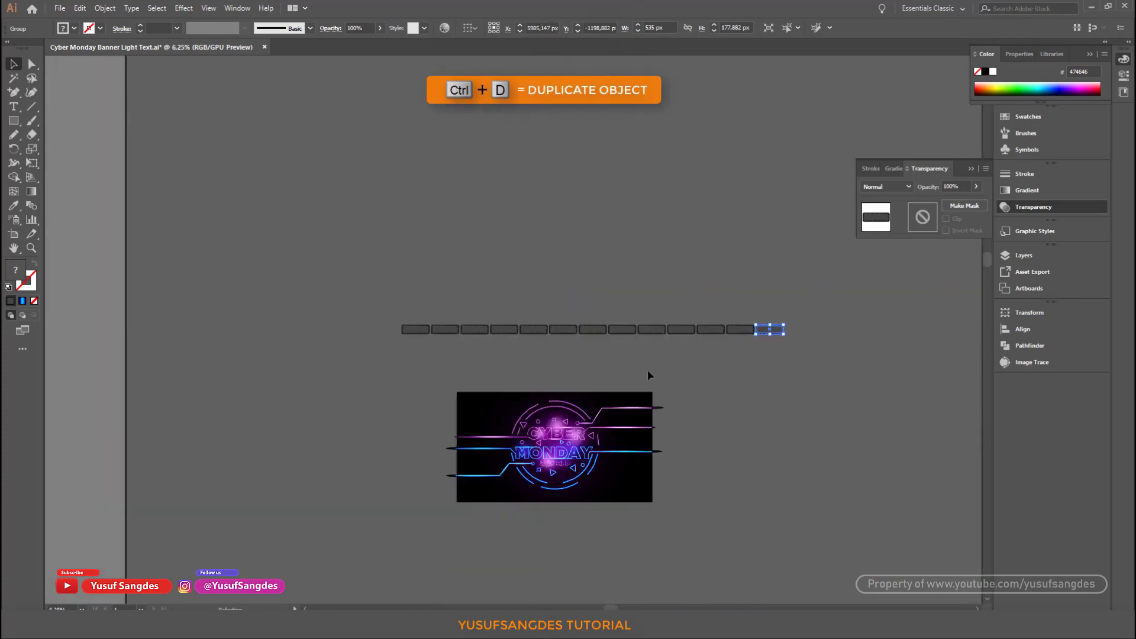
Scale the whole brick row down to about 6674 × 117 px and shift it slightly down and left.
{"action": "left_click_drag", "start_coordinate": [388, 283], "coordinate": [750, 329]}
{"action": "left_click", "coordinate": [736, 349]}
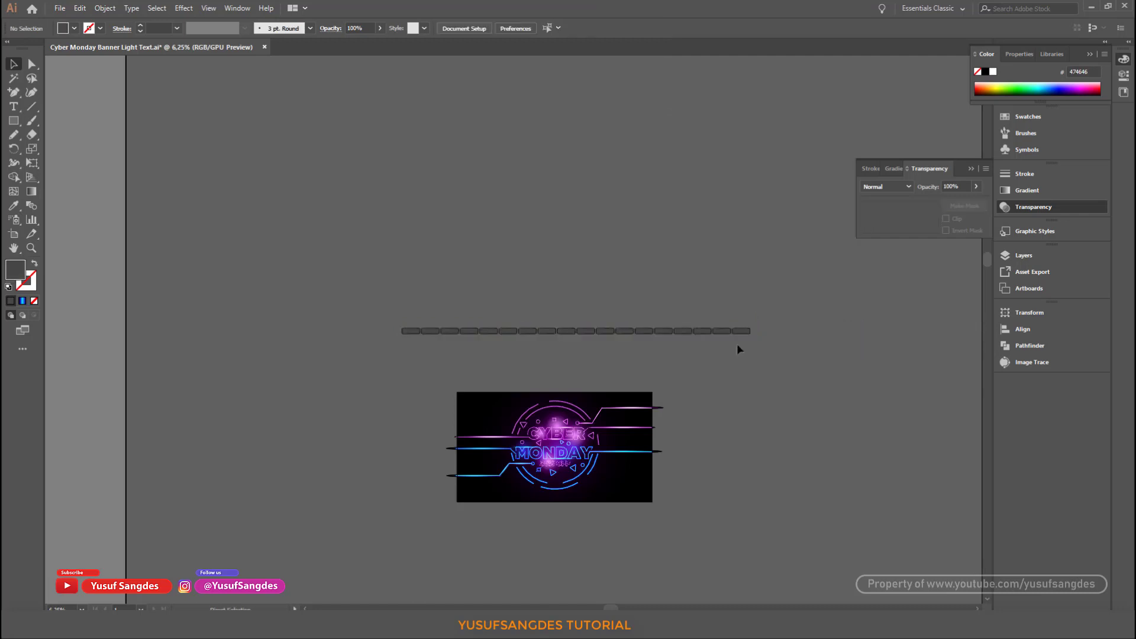
{"action": "key", "text": "ctrl+plus"}
{"action": "key", "text": "ctrl+plus"}
{"action": "key", "text": "ctrl+plus"}
{"action": "key", "text": "ctrl+plus"}
{"action": "left_click_drag", "start_coordinate": [575, 346], "coordinate": [612, 251]}
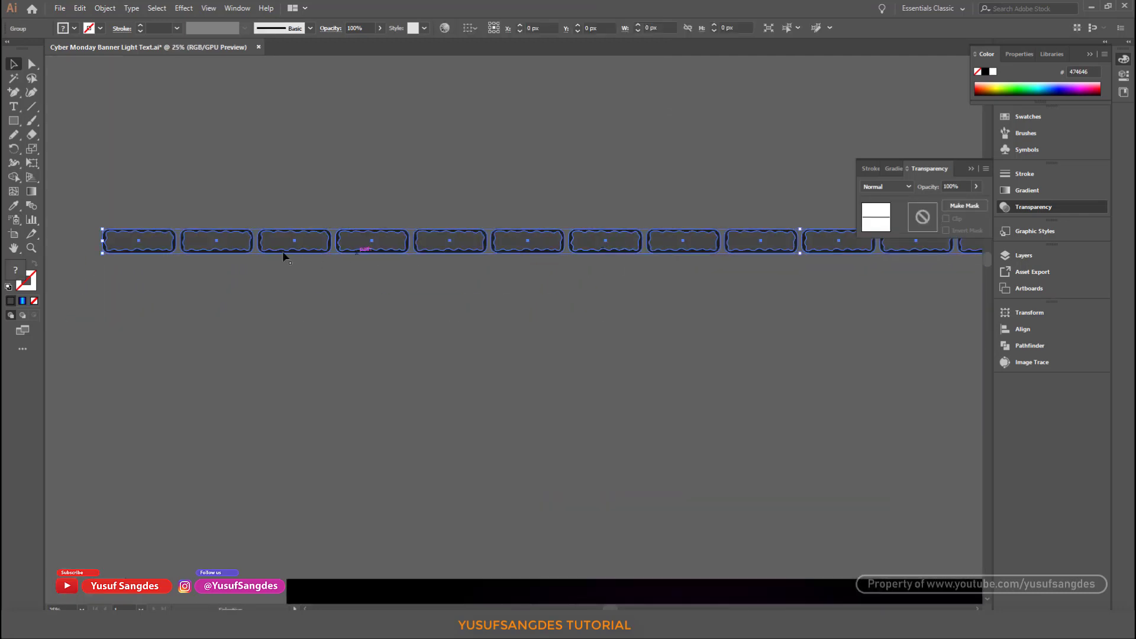
{"action": "left_click_drag", "start_coordinate": [222, 245], "coordinate": [197, 272]}
{"action": "left_click_drag", "start_coordinate": [191, 274], "coordinate": [188, 275]}
Copy and paste the brick row, placing the copy just below the original and offset by about half a brick.
{"action": "left_click", "coordinate": [80, 7]}
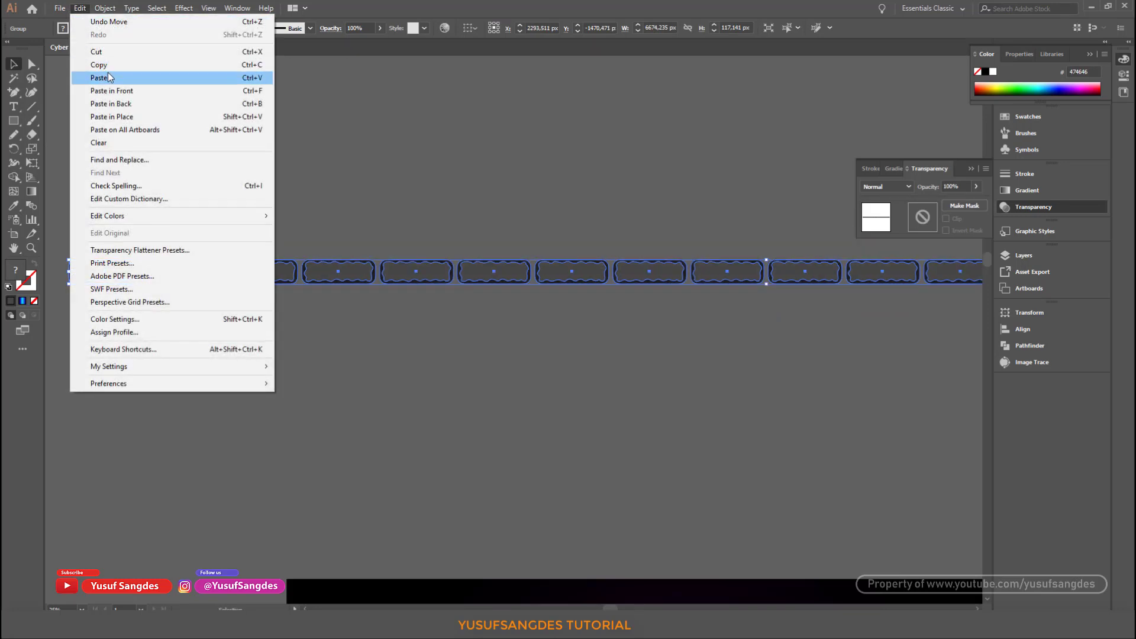
{"action": "left_click", "coordinate": [99, 65]}
{"action": "left_click", "coordinate": [80, 7]}
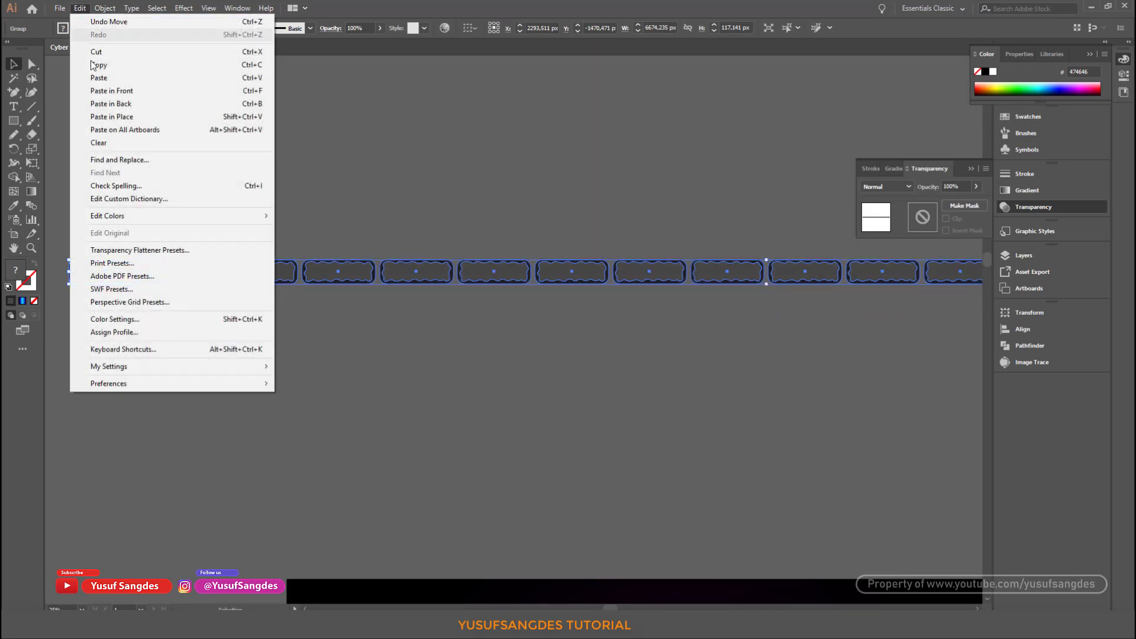
{"action": "left_click", "coordinate": [98, 77]}
{"action": "left_click", "coordinate": [198, 312]}
{"action": "left_click_drag", "start_coordinate": [184, 320], "coordinate": [465, 295]}
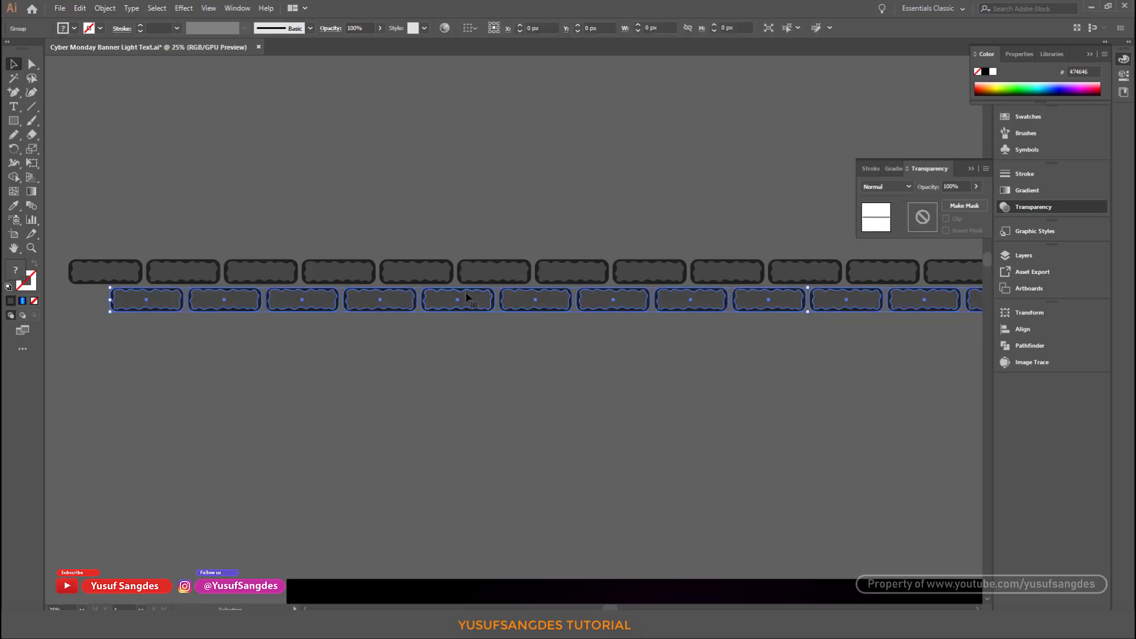
{"action": "left_click", "coordinate": [464, 365]}
Group the two staggered brick rows together.
{"action": "key", "text": "ctrl+minus"}
{"action": "key", "text": "ctrl+minus"}
{"action": "key", "text": "ctrl+minus"}
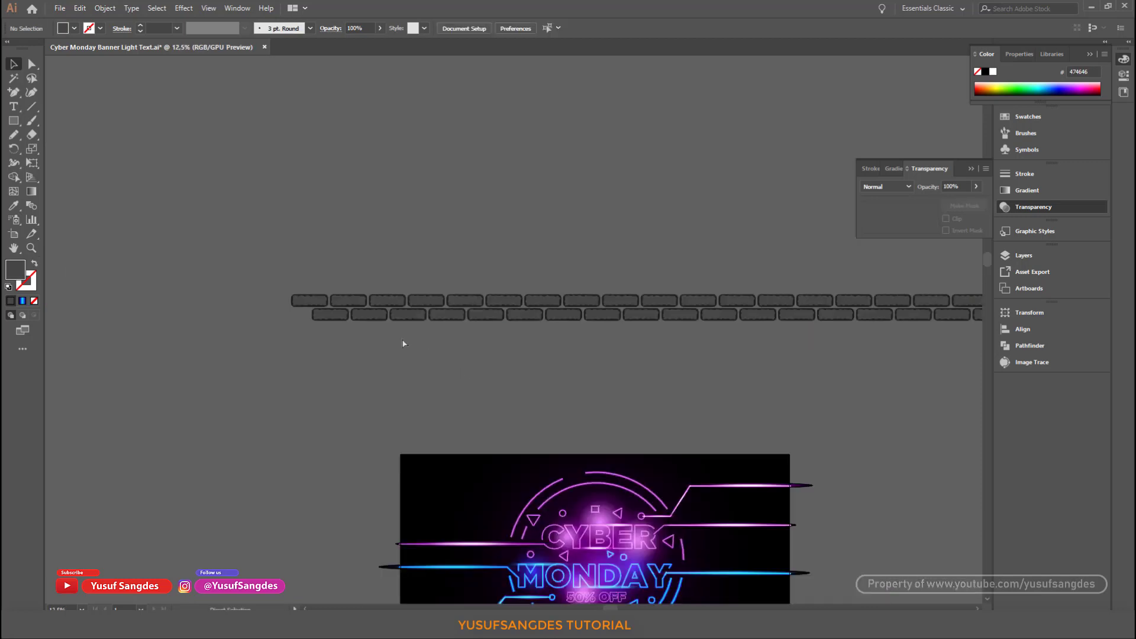
{"action": "key", "text": "ctrl+a"}
{"action": "right_click", "coordinate": [806, 320]}
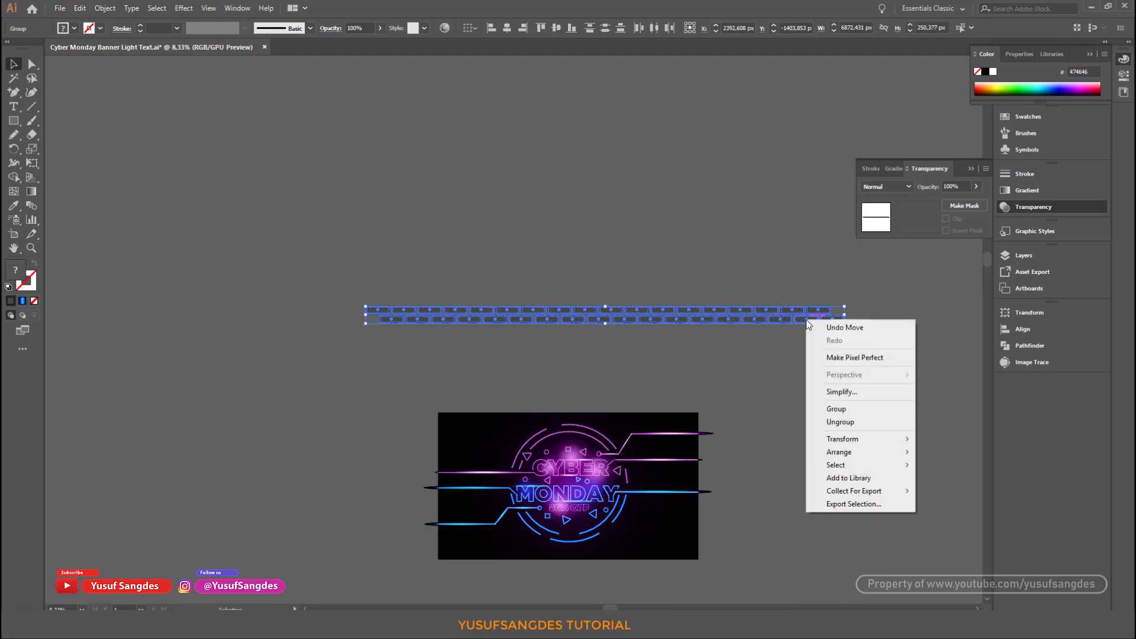
{"action": "left_click", "coordinate": [845, 410]}
{"action": "left_click_drag", "start_coordinate": [715, 328], "coordinate": [591, 437]}
{"action": "left_click", "coordinate": [695, 190]}
Duplicate the grouped two-row brick strip straight down by about 275 px, continuing the staggered pattern below the original.
{"action": "key", "text": "ctrl+plus"}
{"action": "key", "text": "ctrl+plus"}
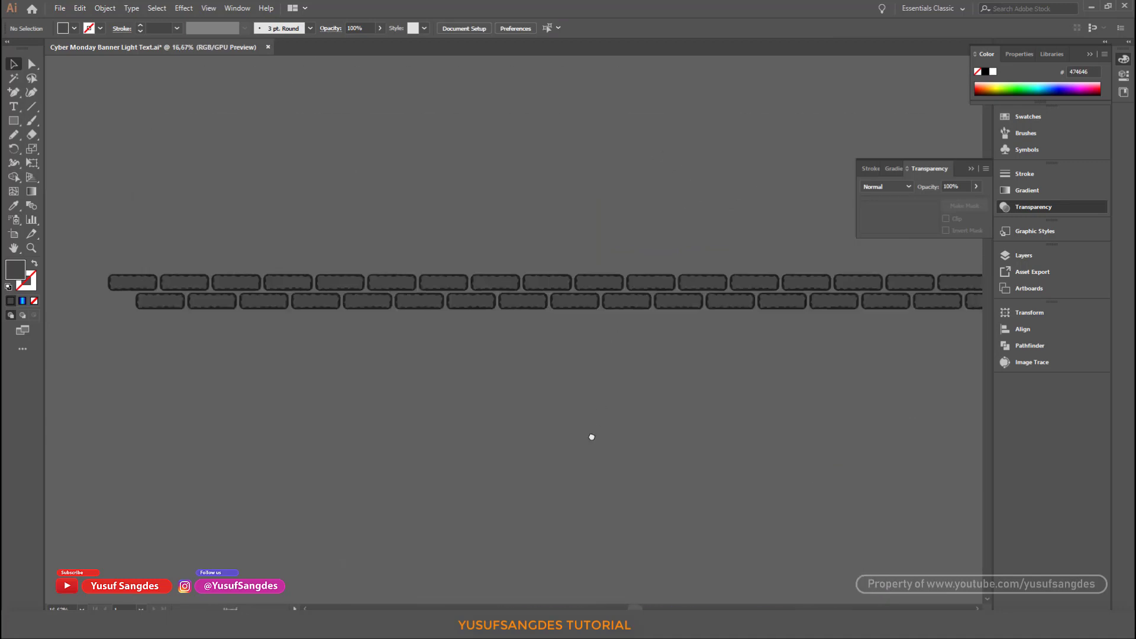
{"action": "left_click_drag", "start_coordinate": [456, 291], "coordinate": [460, 328]}
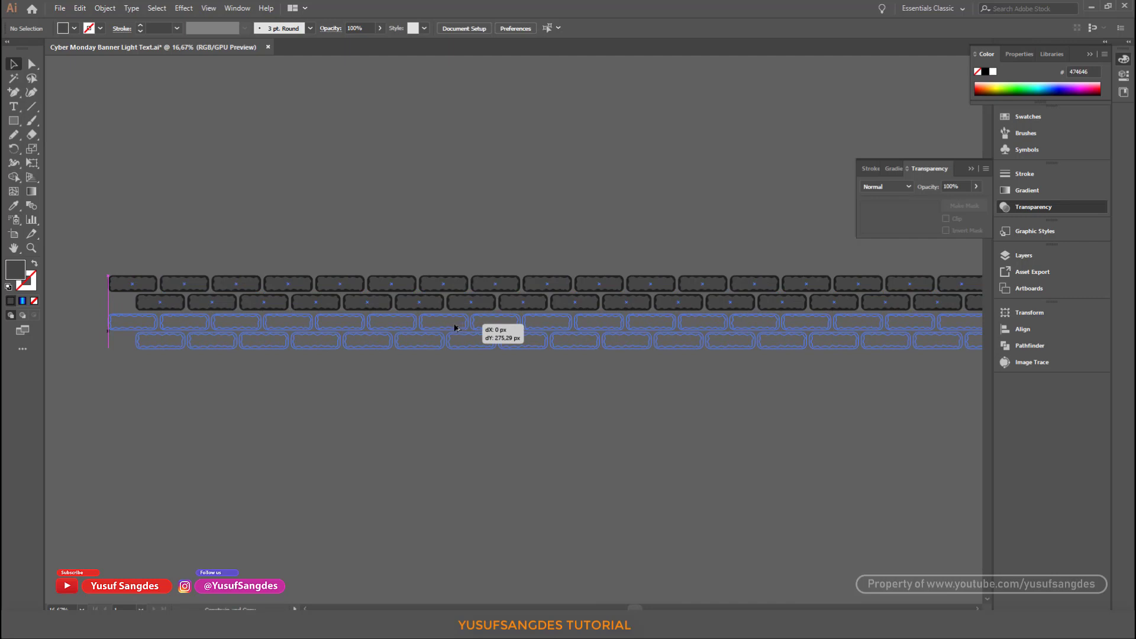
{"action": "mouse_move", "coordinate": [454, 329]}
{"action": "left_mouse_down"}
{"action": "mouse_move", "coordinate": [456, 290]}
{"action": "mouse_move", "coordinate": [468, 331]}
{"action": "left_mouse_up"}
{"action": "key", "text": "ctrl+z"}
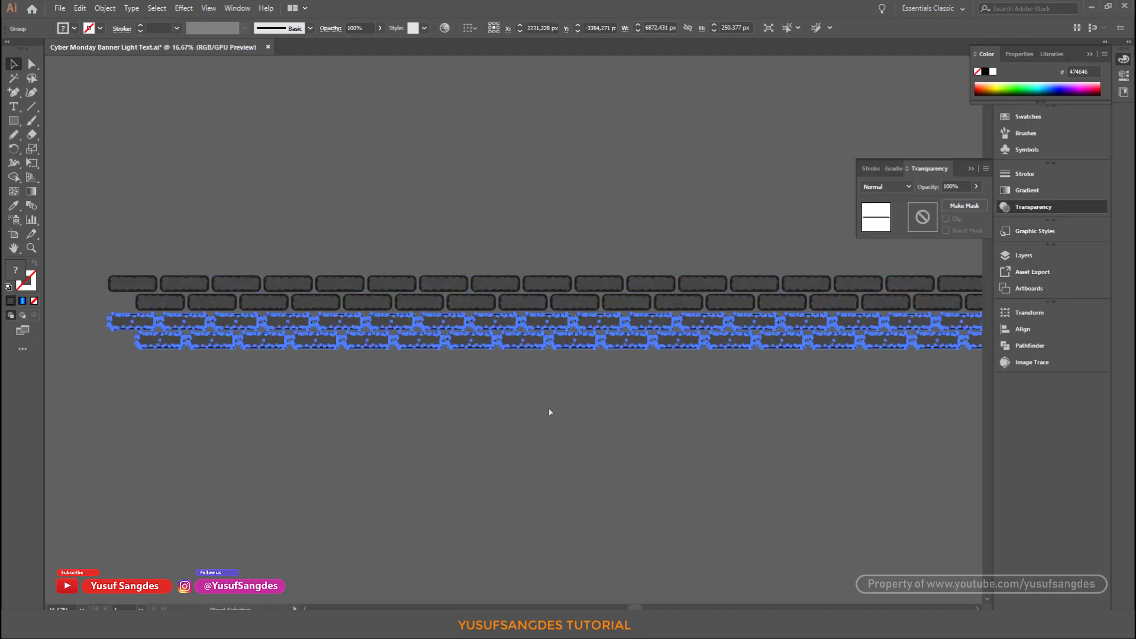
Repeat the downward duplication of the two-row brick strip until the wall has 20 staggered rows.
{"action": "left_click_drag", "start_coordinate": [551, 337], "coordinate": [550, 413]}
{"action": "key", "text": "ctrl+minus"}
{"action": "key", "text": "ctrl+minus"}
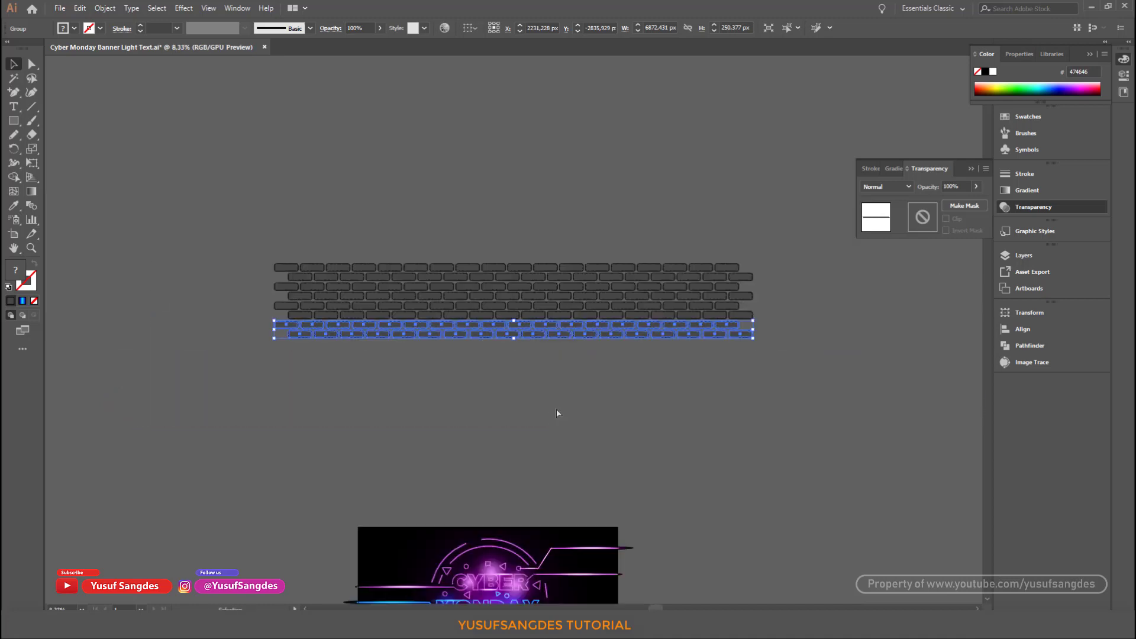
{"action": "key", "text": "ctrl+d"}
{"action": "key", "text": "ctrl+d"}
{"action": "key", "text": "ctrl+d"}
{"action": "key", "text": "ctrl+d"}
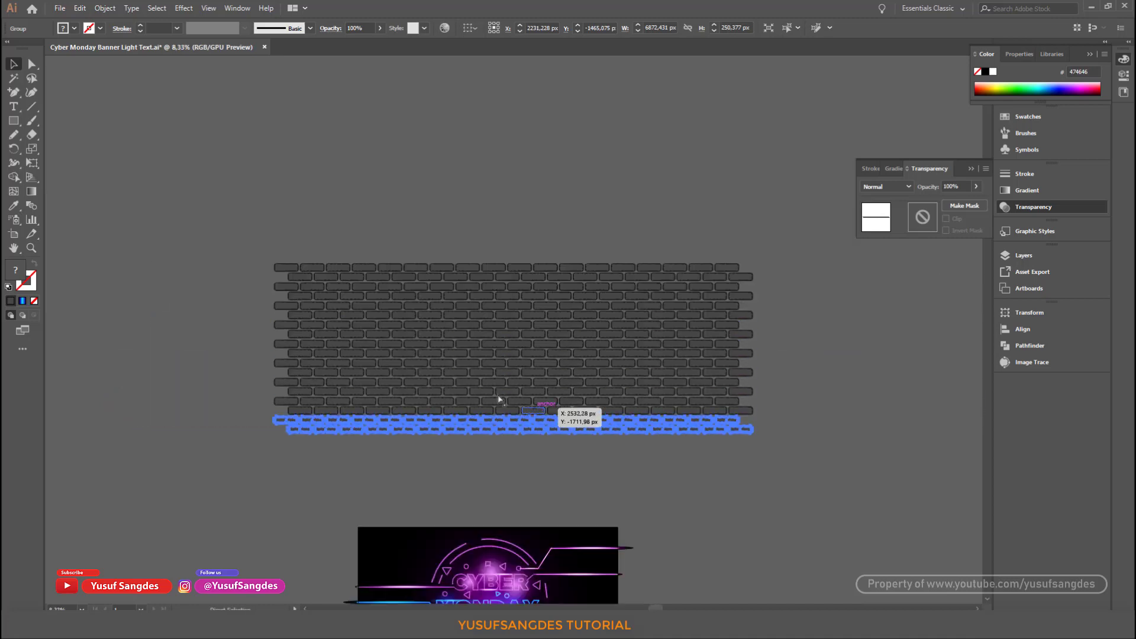
{"action": "key", "text": "ctrl+d"}
{"action": "scroll", "coordinate": [235, 225], "scroll_direction": "down", "scroll_amount": 3}
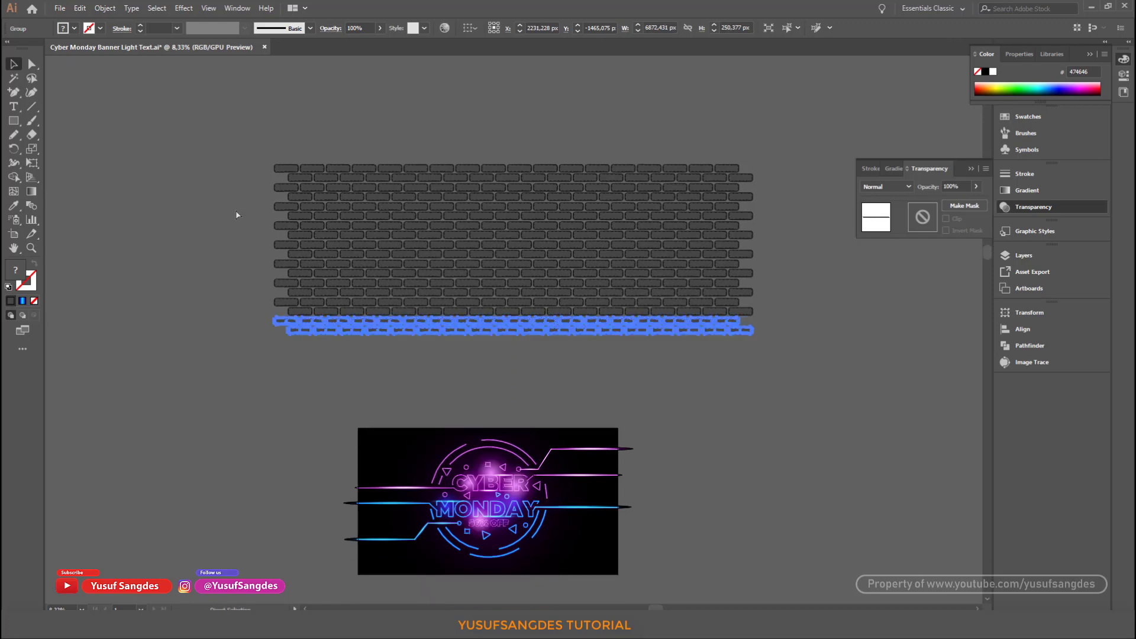
{"action": "key", "text": "ctrl+d"}
Group all the brick rows into one brick wall object.
{"action": "left_click", "coordinate": [225, 131]}
{"action": "key", "text": "ctrl+a"}
{"action": "right_click", "coordinate": [666, 301]}
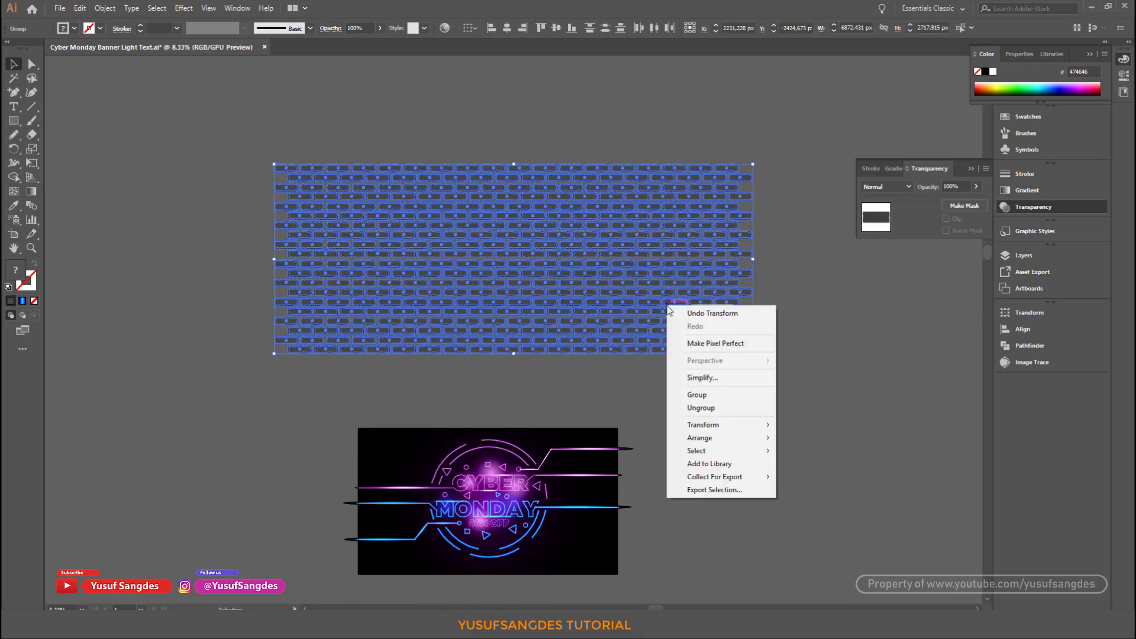
{"action": "left_click", "coordinate": [705, 394]}
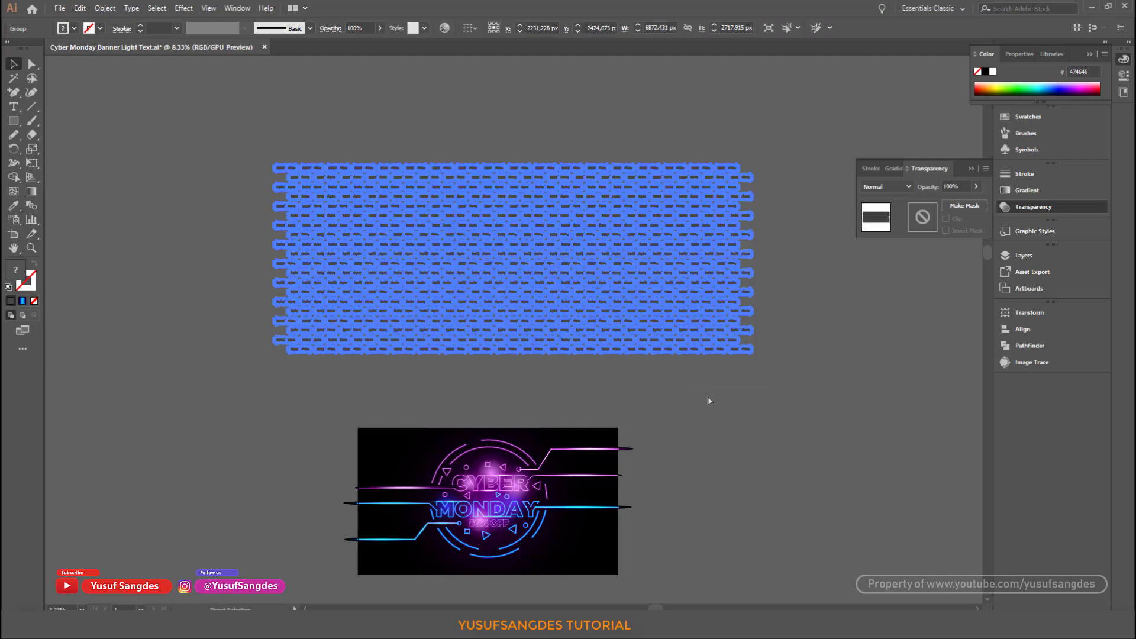
{"action": "left_click", "coordinate": [766, 413]}
Move the brick wall over the banner and send it to the back together with the dark background rectangle.
{"action": "scroll", "coordinate": [730, 367], "scroll_direction": "down", "scroll_amount": 3}
{"action": "key", "text": "ctrl+plus"}
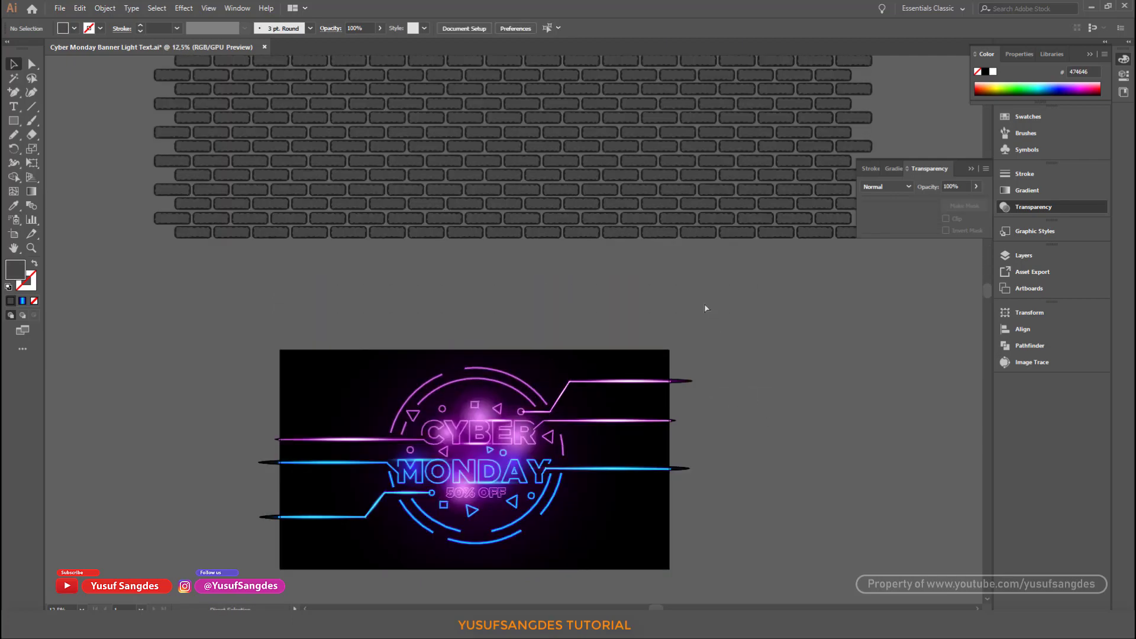
{"action": "left_click_drag", "start_coordinate": [625, 222], "coordinate": [618, 442]}
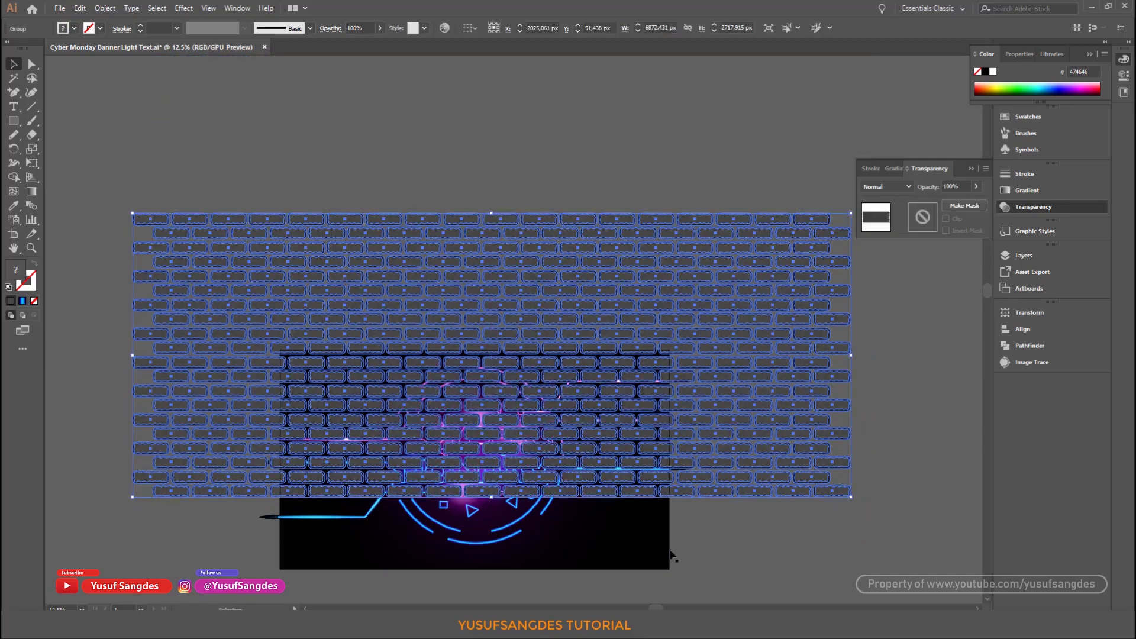
{"action": "left_click", "coordinate": [662, 558], "text": "shift"}
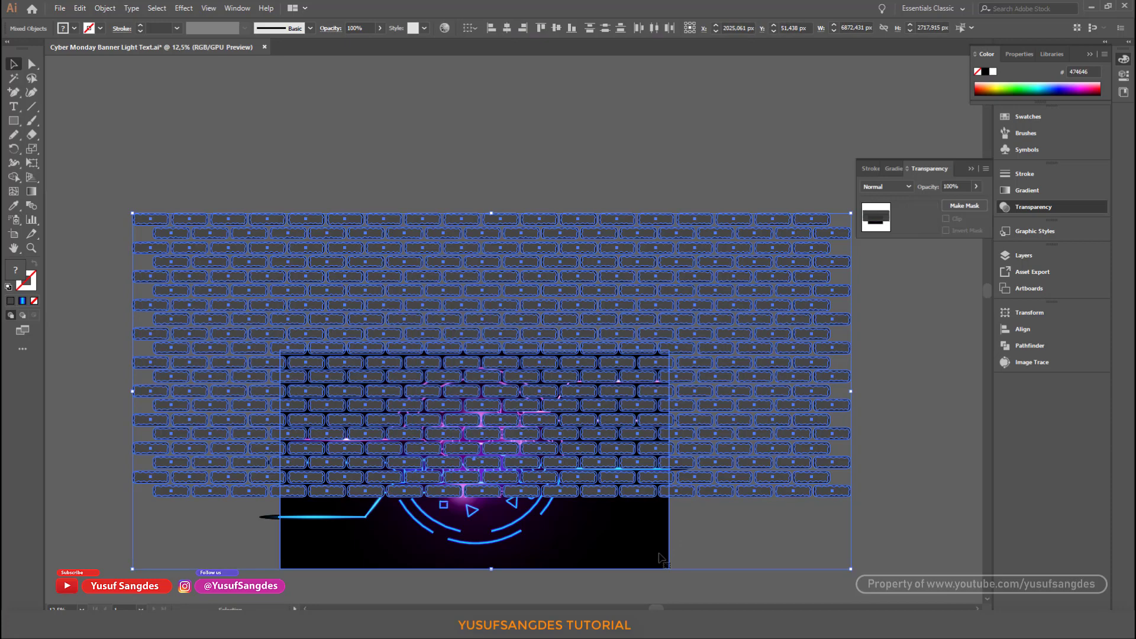
{"action": "right_click", "coordinate": [740, 482]}
{"action": "mouse_move", "coordinate": [790, 420]}
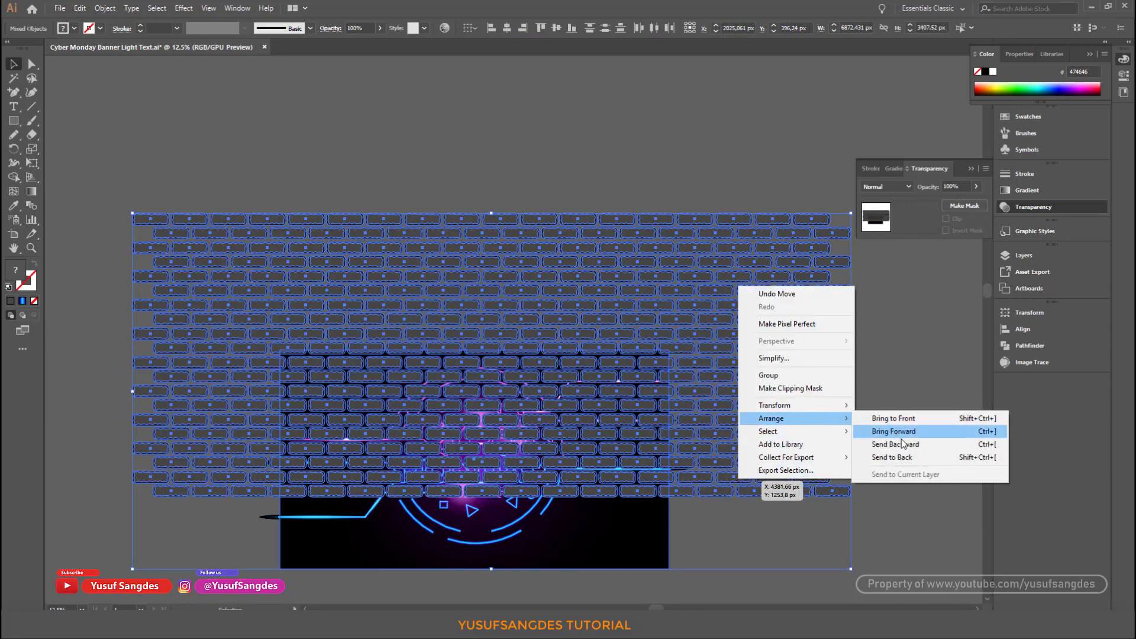
{"action": "left_click", "coordinate": [893, 457]}
{"action": "left_click", "coordinate": [883, 494]}
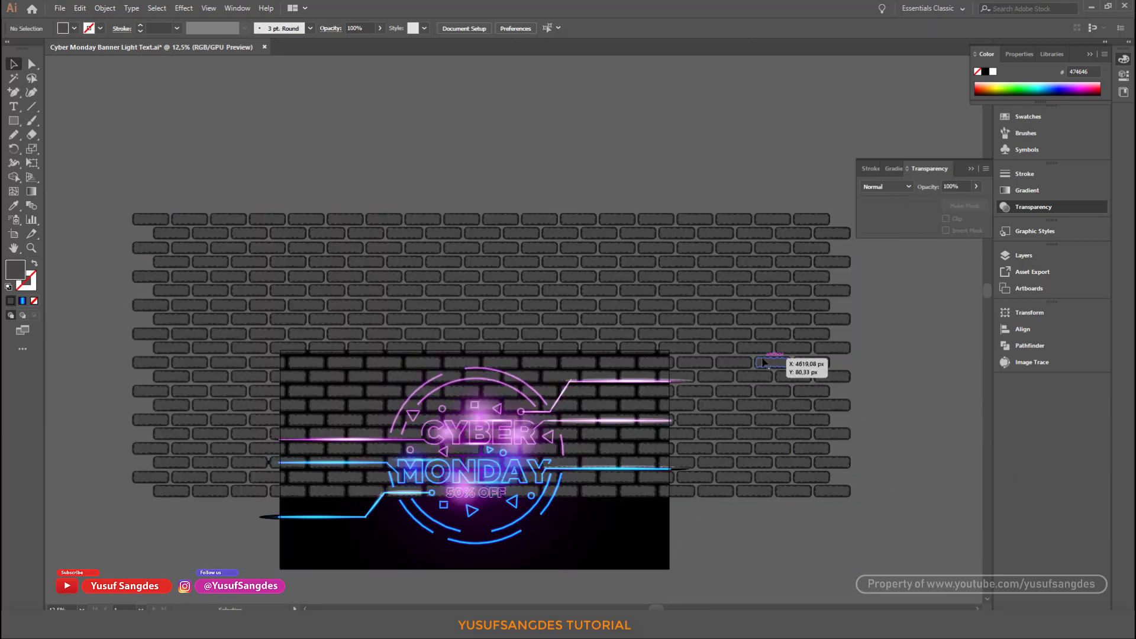
Move the brick wall down over the full banner and scale it proportionally to about 5649 × 2234 px.
{"action": "left_click", "coordinate": [763, 361]}
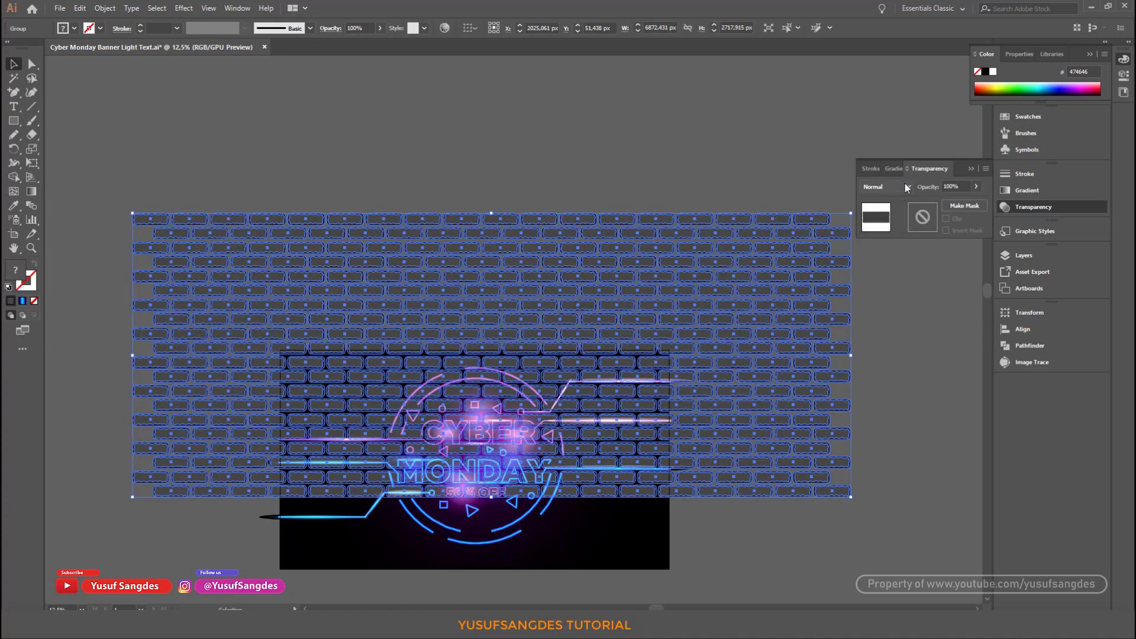
{"action": "left_click_drag", "start_coordinate": [787, 282], "coordinate": [793, 376]}
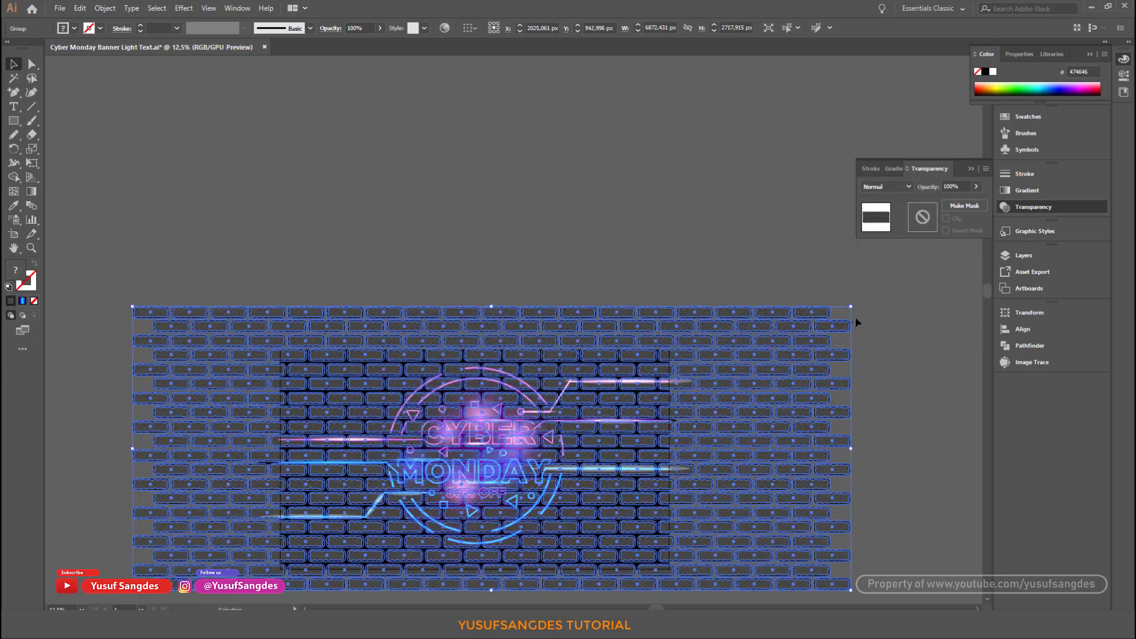
{"action": "left_click_drag", "start_coordinate": [852, 307], "coordinate": [787, 332]}
{"action": "left_click_drag", "start_coordinate": [764, 441], "coordinate": [755, 448]}
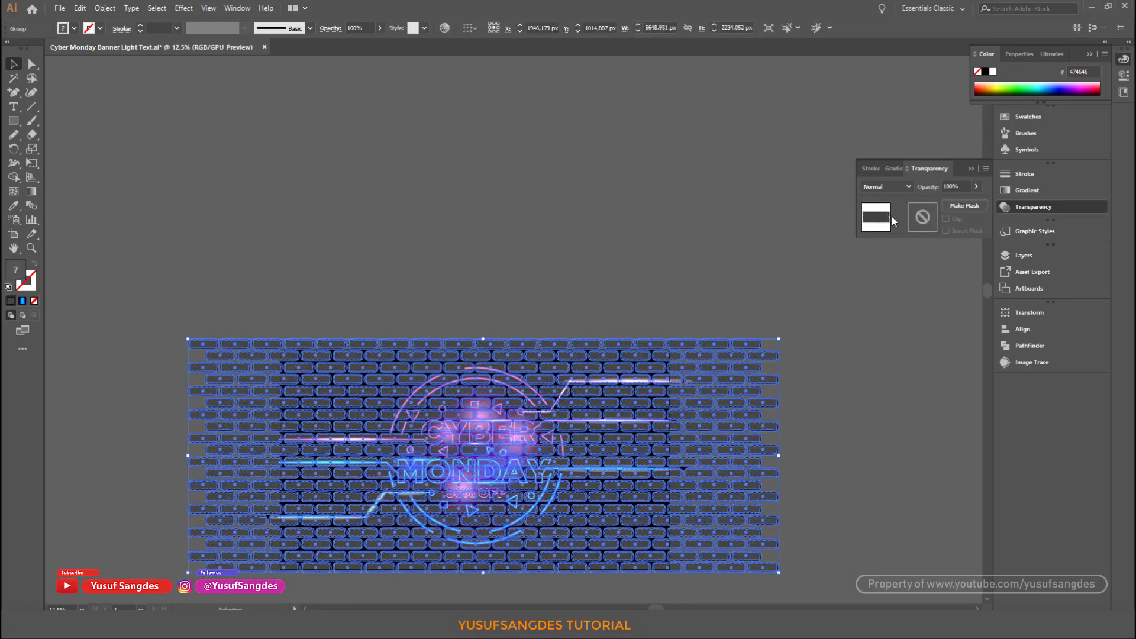
Try the Screen blending mode on the brick wall.
{"action": "left_click", "coordinate": [909, 186]}
{"action": "left_click", "coordinate": [887, 273]}
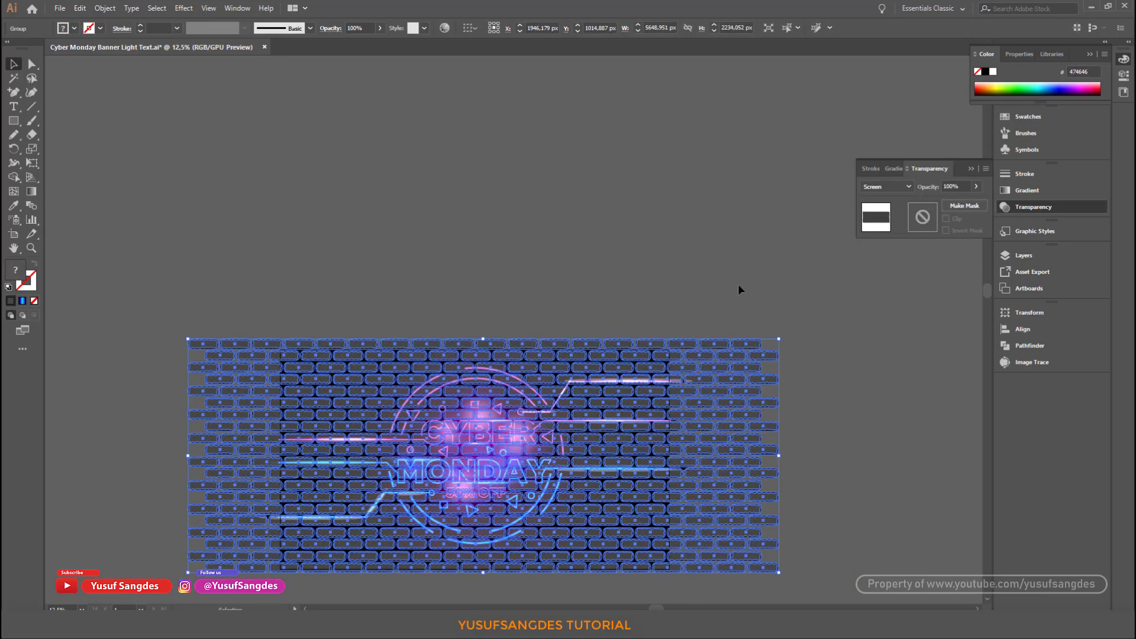
{"action": "left_click", "coordinate": [738, 284]}
{"action": "left_click", "coordinate": [743, 372]}
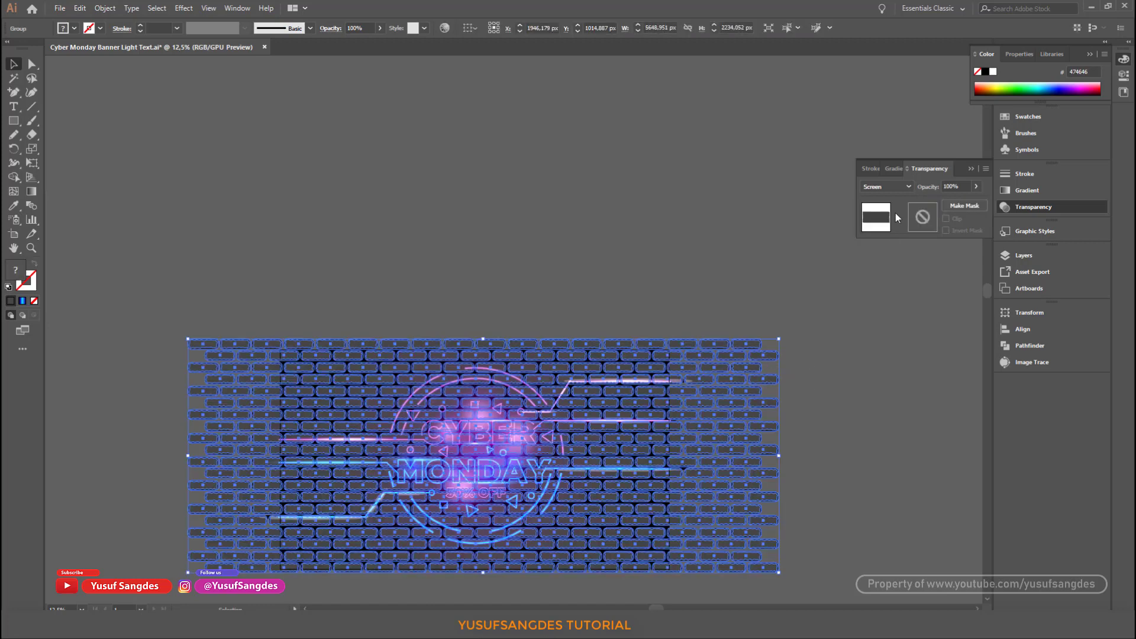
Set the brick wall's blending mode to Color Dodge.
{"action": "left_click", "coordinate": [909, 186]}
{"action": "left_click", "coordinate": [890, 282]}
{"action": "left_click", "coordinate": [757, 289]}
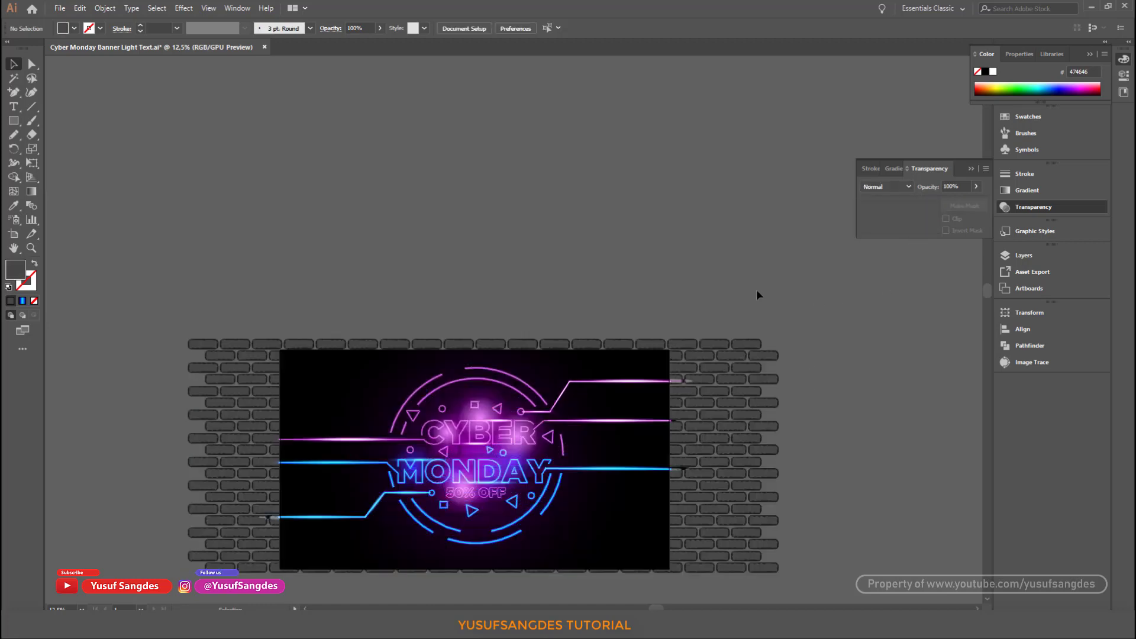
Scale the brick wall down slightly to about 5490 × 2171 px, still covering the whole banner.
{"action": "scroll", "coordinate": [757, 289], "scroll_direction": "down", "scroll_amount": 2}
{"action": "key", "text": "ctrl+plus"}
{"action": "key", "text": "ctrl+plus"}
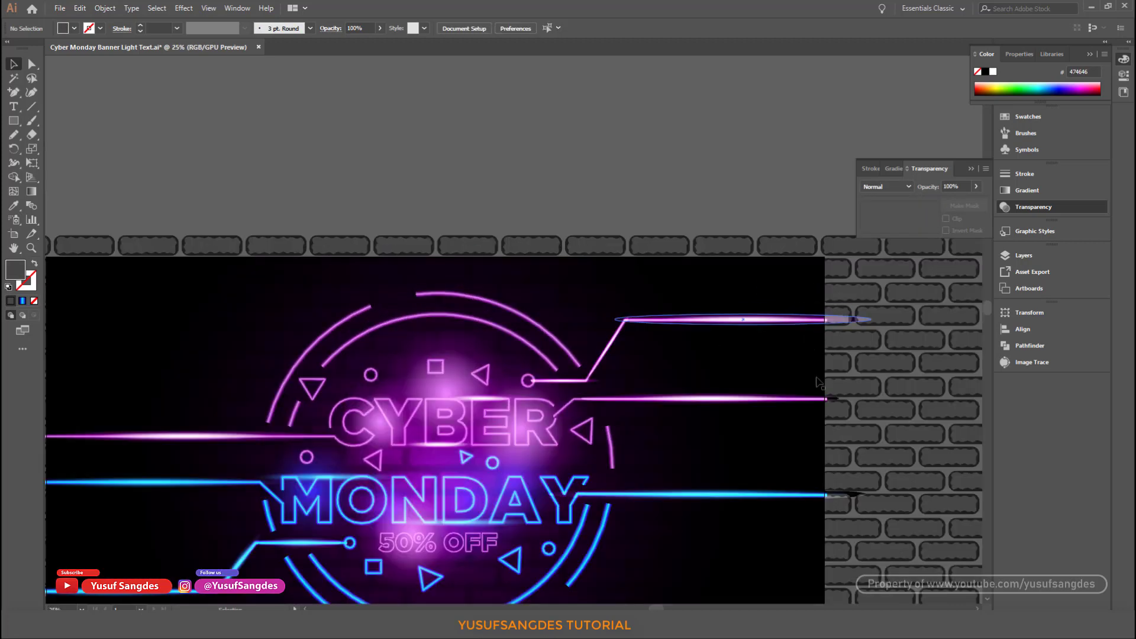
{"action": "left_click_drag", "start_coordinate": [843, 401], "coordinate": [782, 309]}
{"action": "left_click", "coordinate": [802, 407]}
{"action": "left_click", "coordinate": [876, 299]}
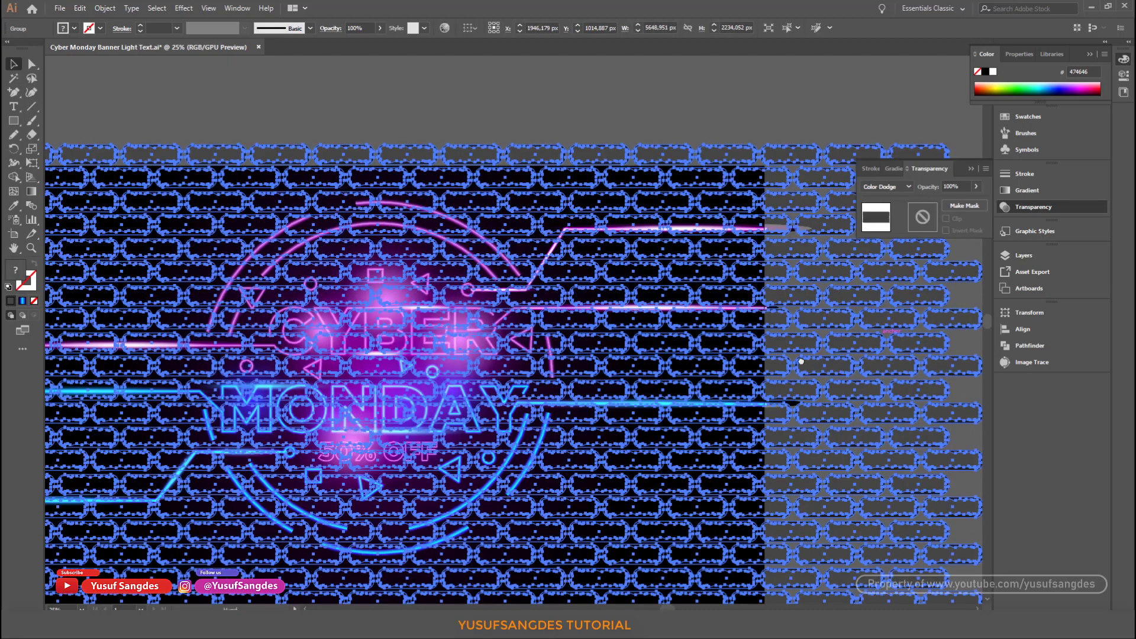
{"action": "left_click_drag", "start_coordinate": [922, 284], "coordinate": [775, 312]}
{"action": "left_click_drag", "start_coordinate": [837, 172], "coordinate": [821, 172]}
{"action": "left_click", "coordinate": [740, 150]}
{"action": "left_click_drag", "start_coordinate": [363, 262], "coordinate": [555, 206]}
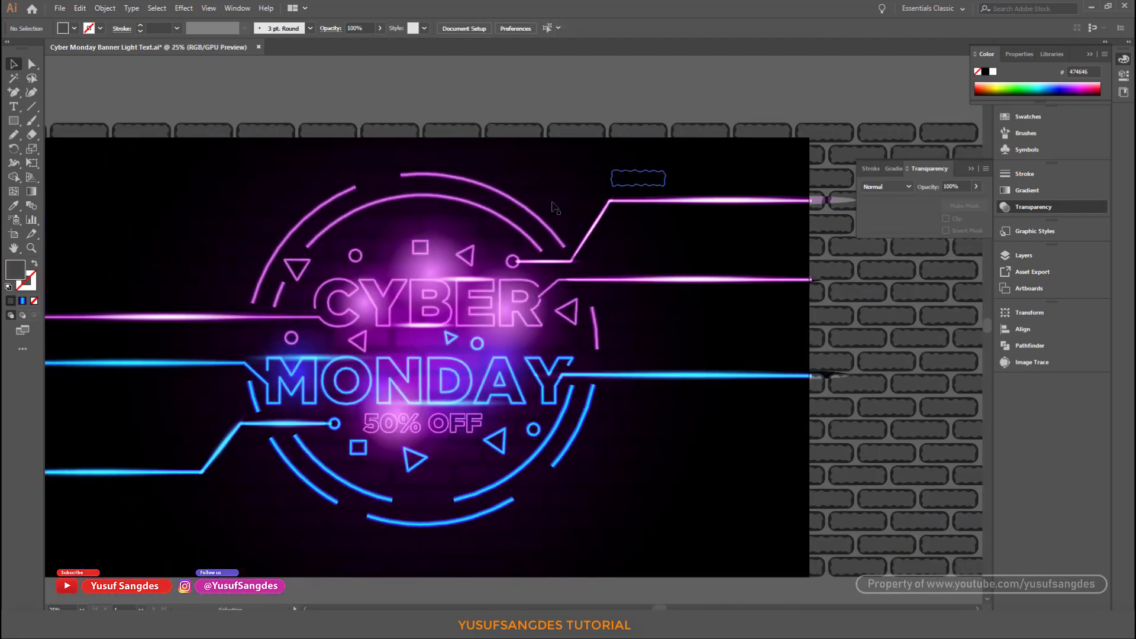
Shift the dark purple middle stop of the background's radial gradient slightly toward the centre.
{"action": "scroll", "coordinate": [592, 178], "scroll_direction": "down", "scroll_amount": 3}
{"action": "left_click", "coordinate": [800, 467]}
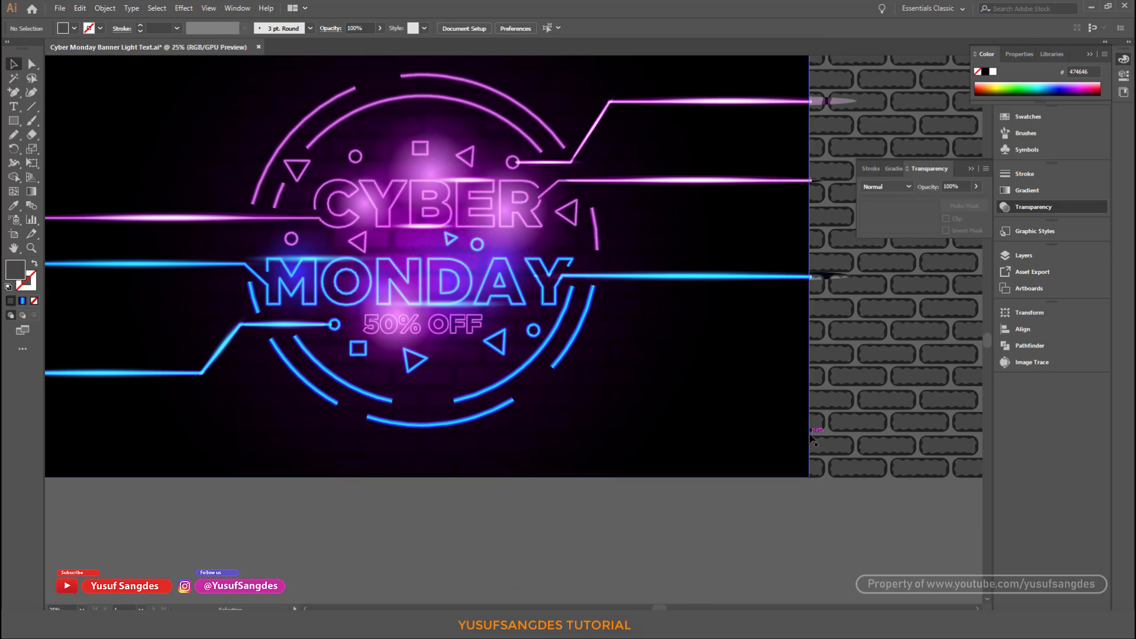
{"action": "key", "text": "g"}
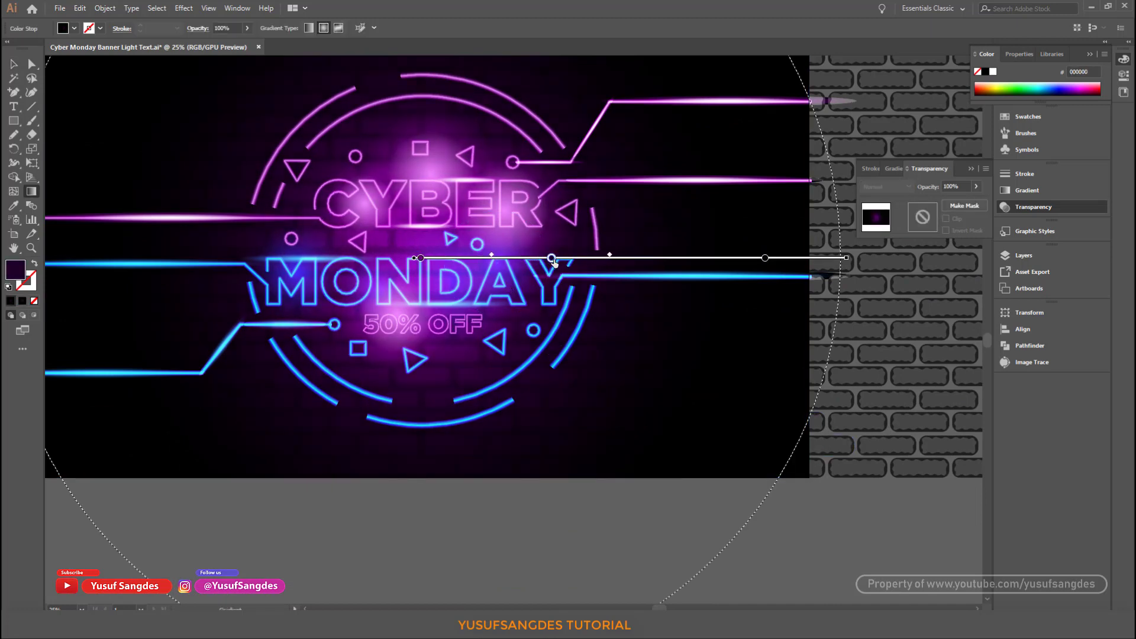
{"action": "left_click", "coordinate": [552, 259]}
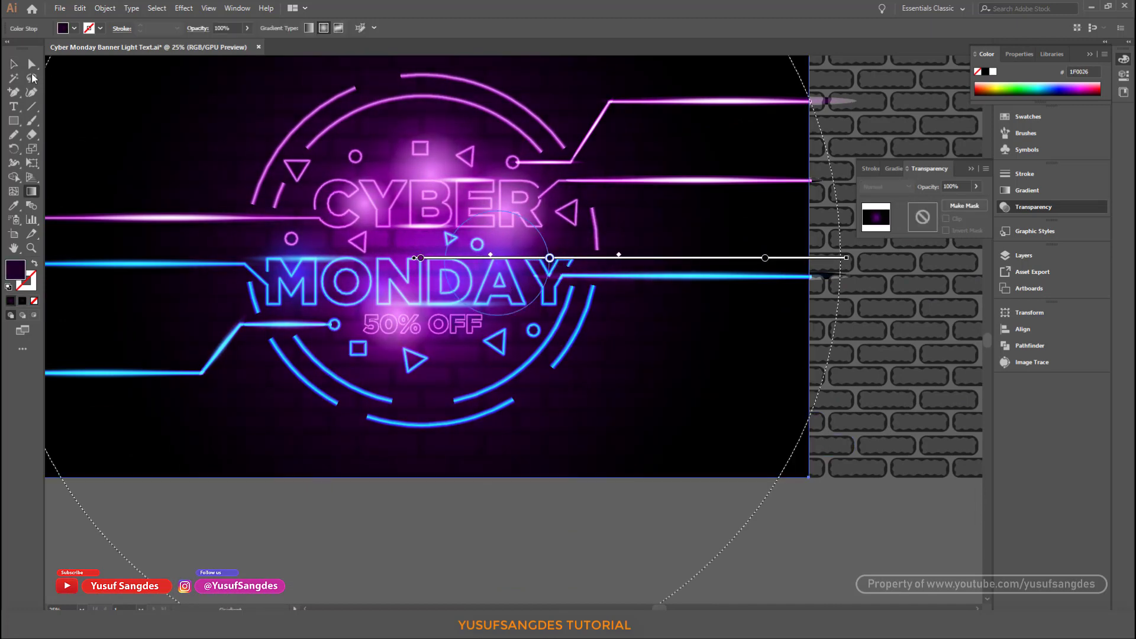
{"action": "key", "text": "v"}
{"action": "left_click", "coordinate": [628, 538]}
Align the brick wall to the artboard, centring it both vertically and horizontally.
{"action": "key", "text": "ctrl+minus"}
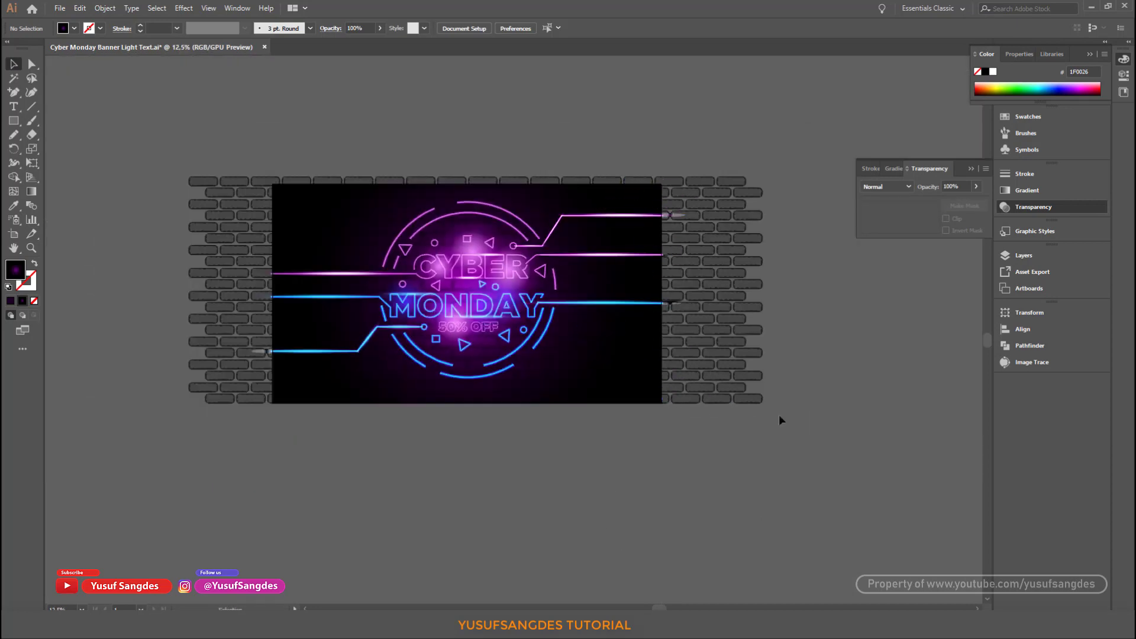
{"action": "left_click", "coordinate": [718, 391]}
{"action": "left_click", "coordinate": [473, 28]}
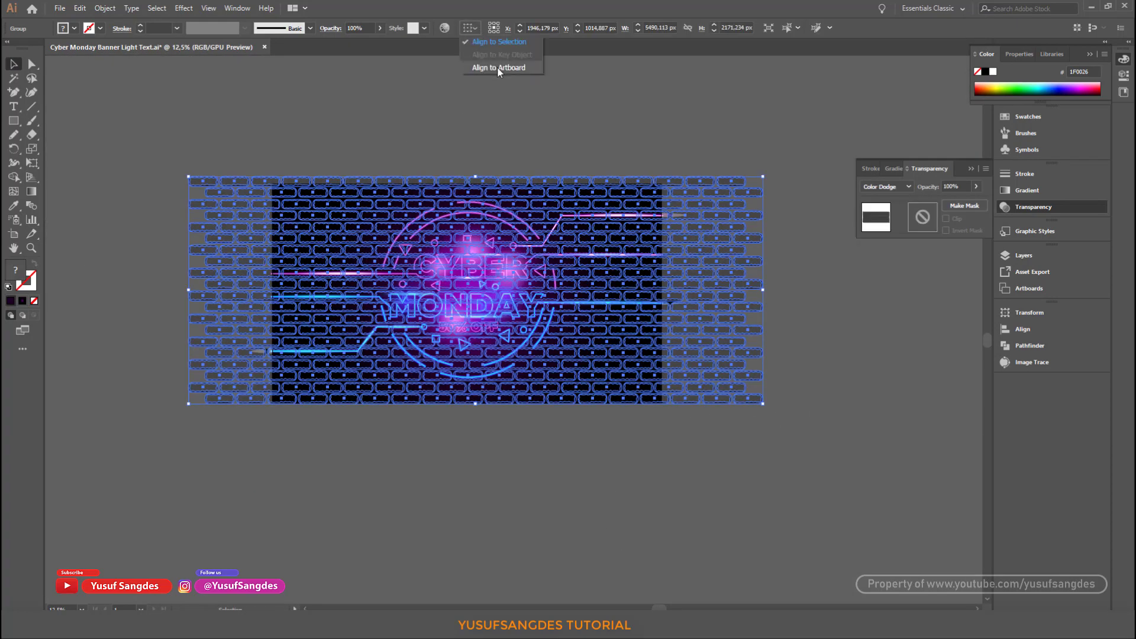
{"action": "left_click", "coordinate": [497, 67]}
{"action": "left_click", "coordinate": [556, 27]}
{"action": "left_click", "coordinate": [507, 28]}
{"action": "left_click", "coordinate": [521, 100]}
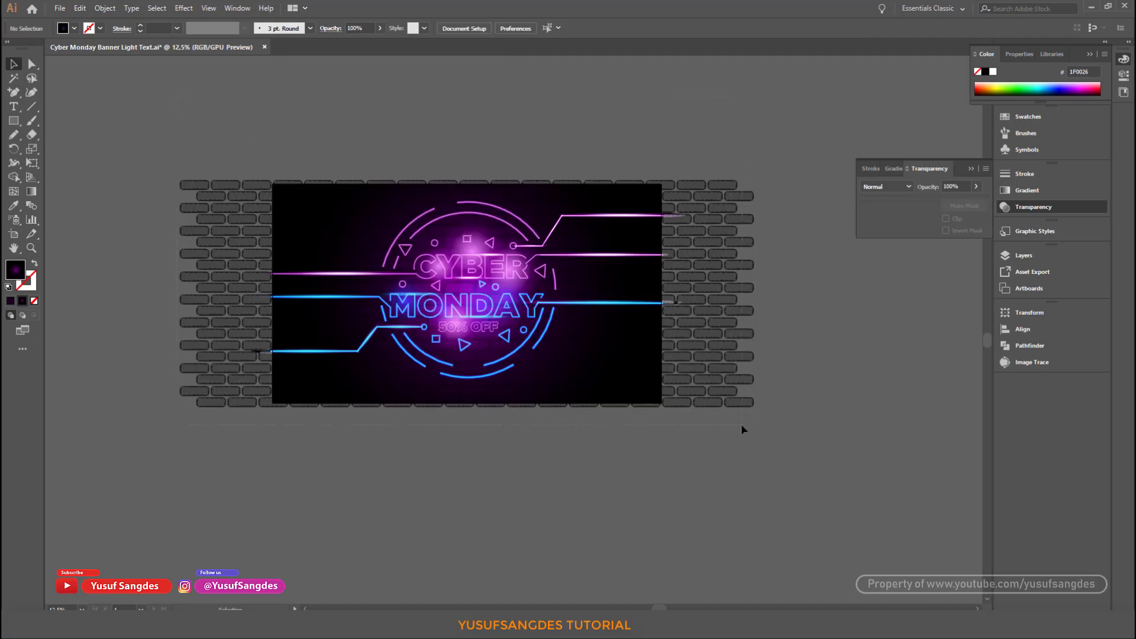
{"action": "left_click_drag", "start_coordinate": [741, 425], "coordinate": [756, 438]}
{"action": "left_click", "coordinate": [743, 462]}
Draw a rectangle of about 3724 × 2105 px covering the banner and fill it with solid white (FFFFFF).
{"action": "key", "text": "ctrl+="}
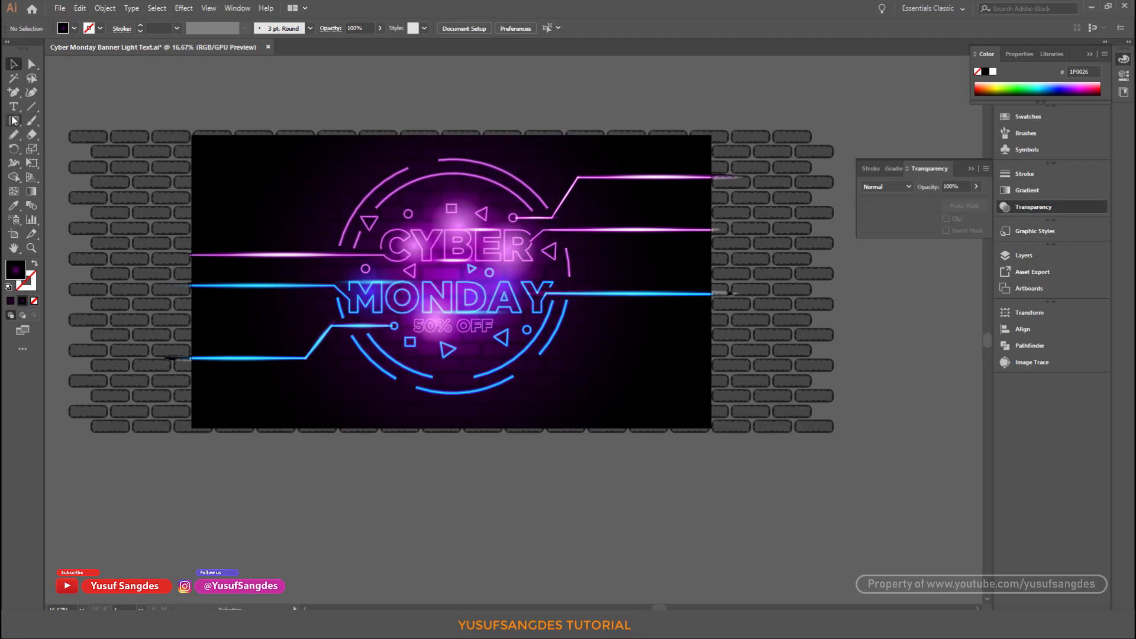
{"action": "left_click_drag", "start_coordinate": [195, 137], "coordinate": [712, 426]}
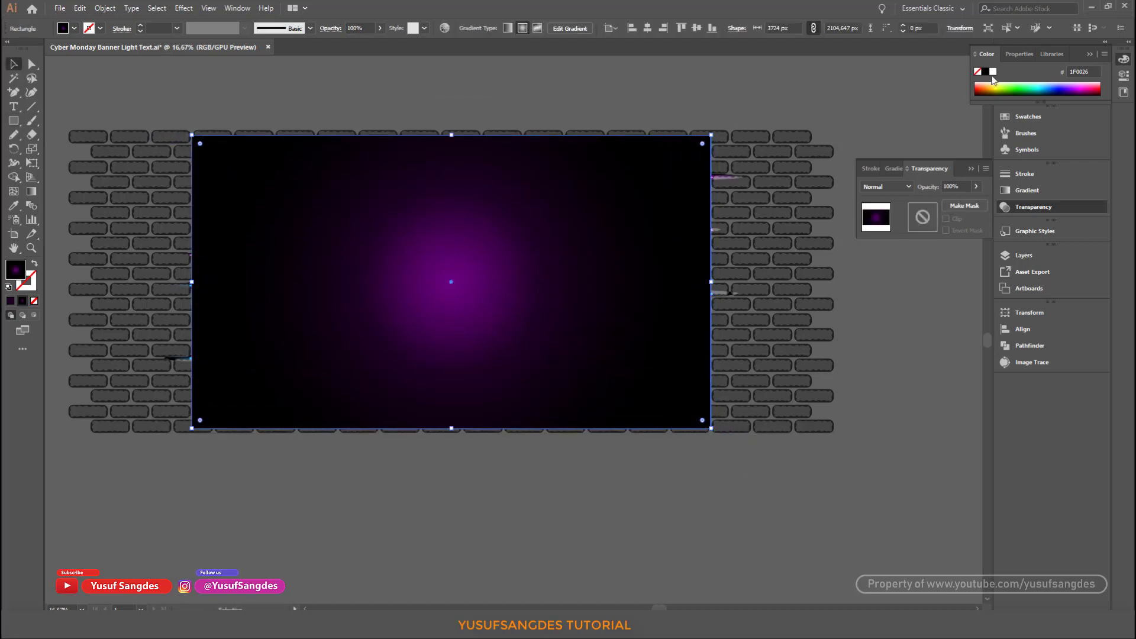
{"action": "left_click", "coordinate": [993, 72]}
{"action": "left_click", "coordinate": [11, 301]}
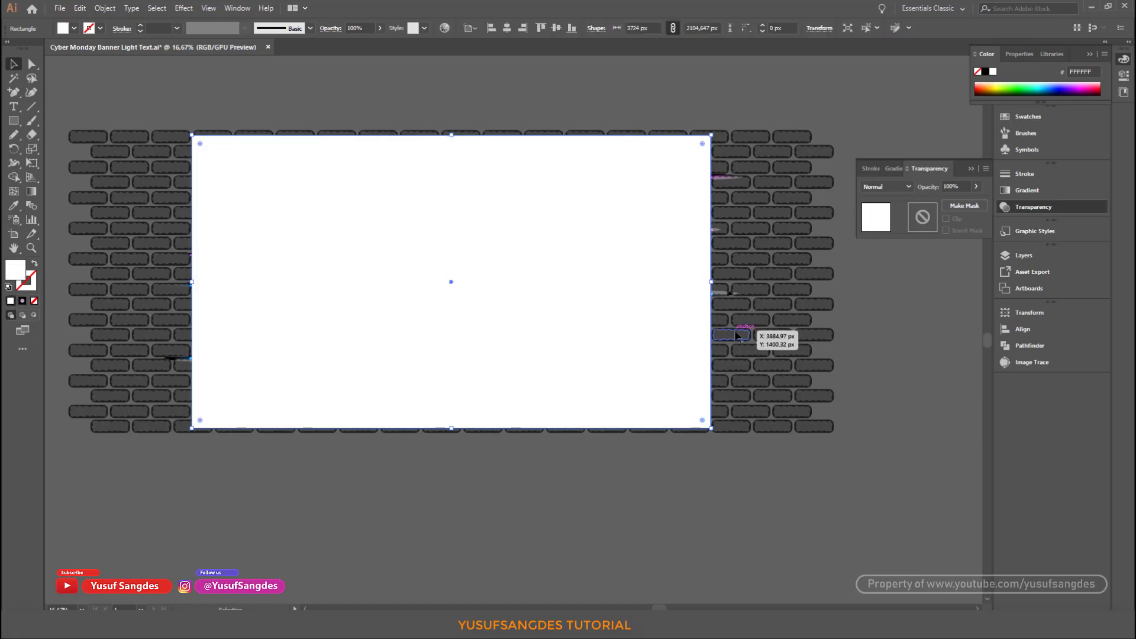
Select all the artwork and make a clipping mask for the layer from the white rectangle.
{"action": "key", "text": "ctrl+a"}
{"action": "left_click", "coordinate": [1024, 255]}
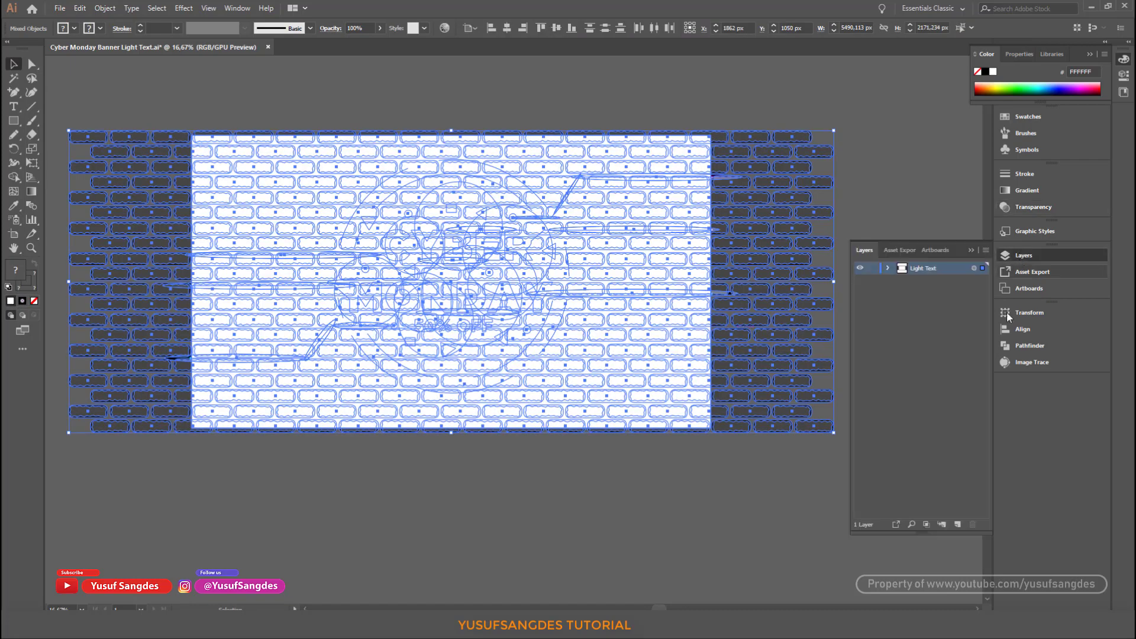
{"action": "left_click", "coordinate": [927, 525]}
{"action": "left_click", "coordinate": [672, 470]}
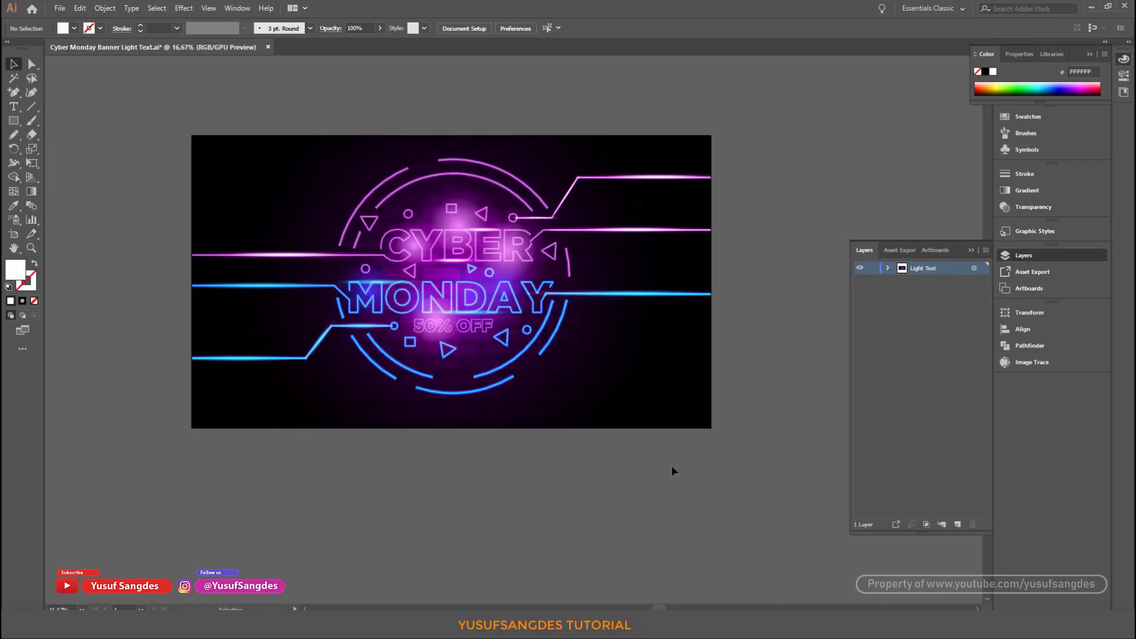
Clear the floating panels from the workspace and view the finished banner enlarged.
{"action": "left_click", "coordinate": [971, 251]}
{"action": "scroll", "coordinate": [844, 296], "scroll_direction": "up", "scroll_amount": 1}
{"action": "scroll", "coordinate": [844, 298], "scroll_direction": "up", "scroll_amount": 1}
{"action": "left_click_drag", "start_coordinate": [478, 247], "coordinate": [569, 304]}
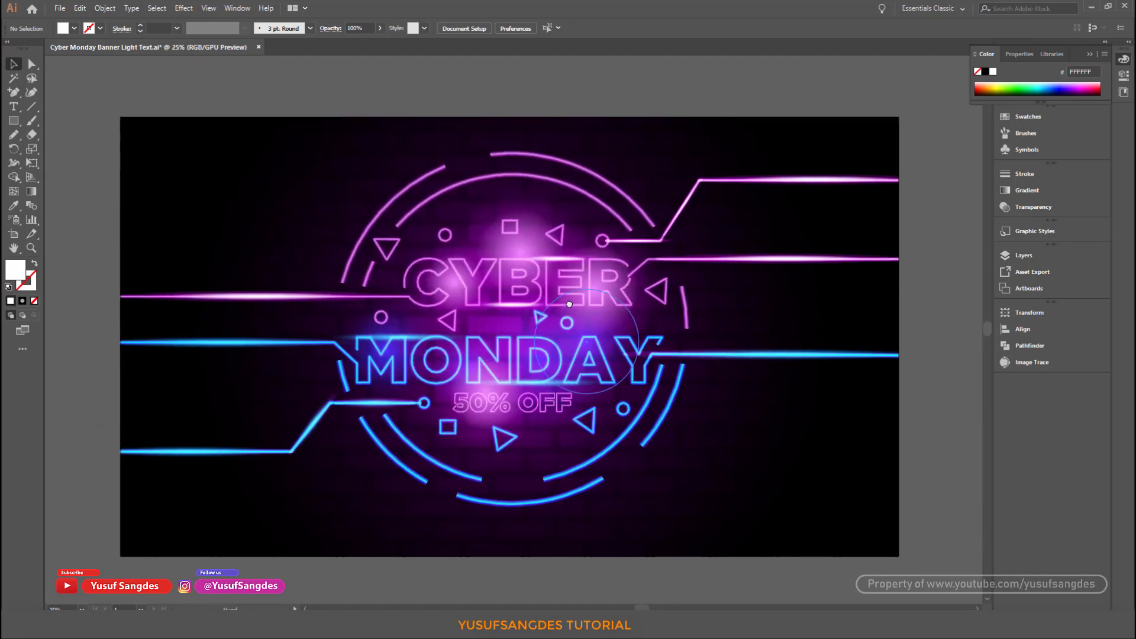
{"action": "left_click", "coordinate": [1090, 52]}
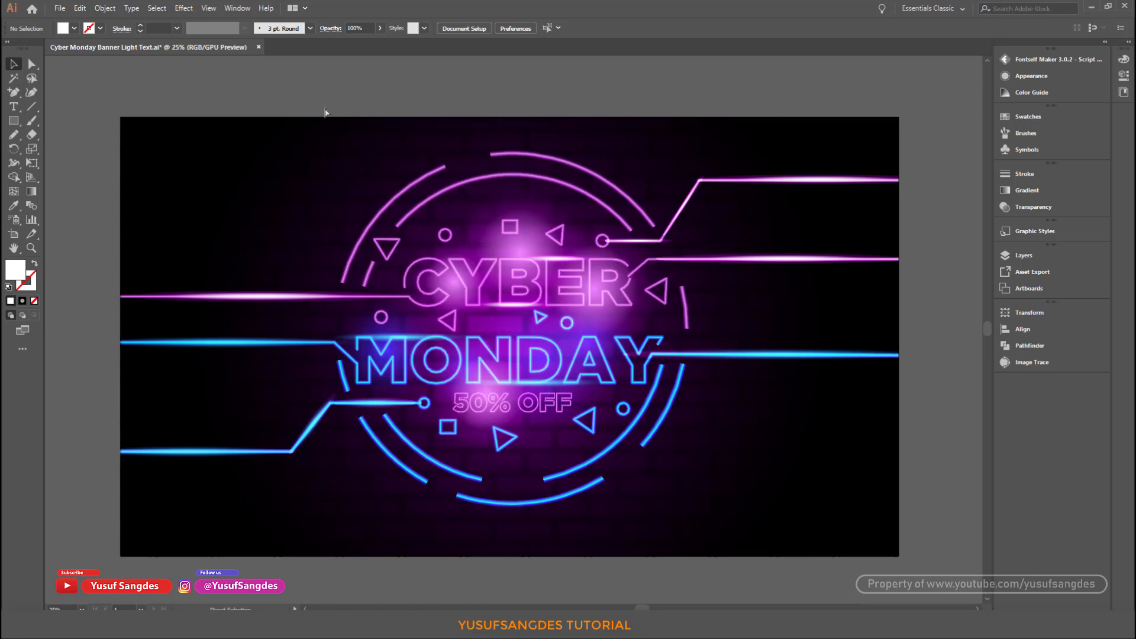
Save the banner as an Illustrator EPS file named Cyber Monday Banner Light Text, using all artboards.
{"action": "left_click", "coordinate": [60, 7]}
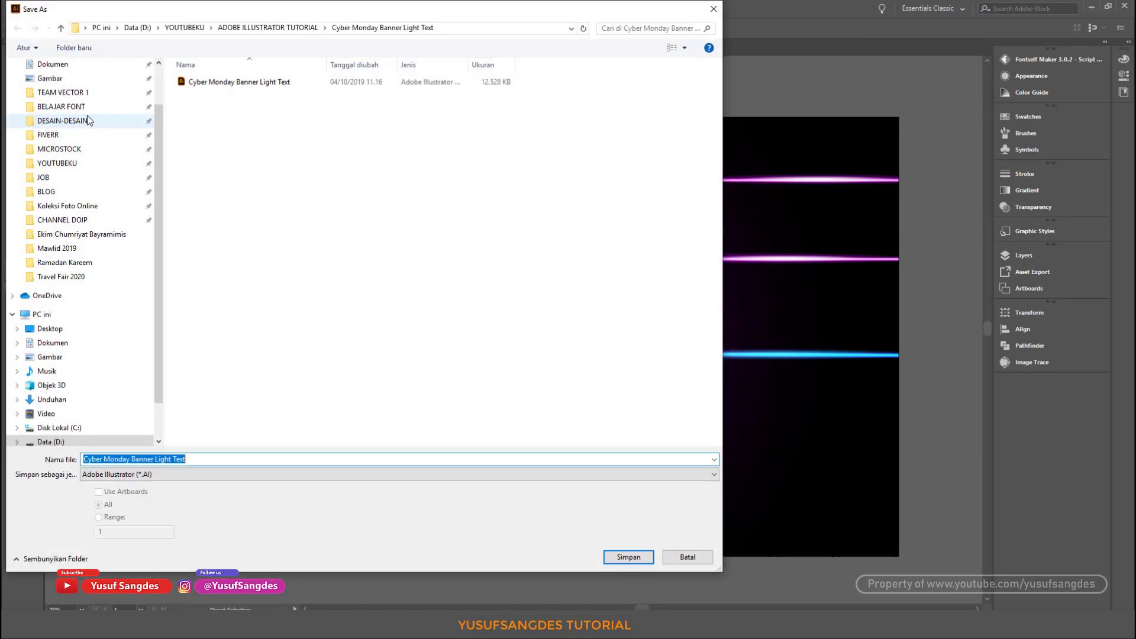
{"action": "left_click", "coordinate": [87, 115]}
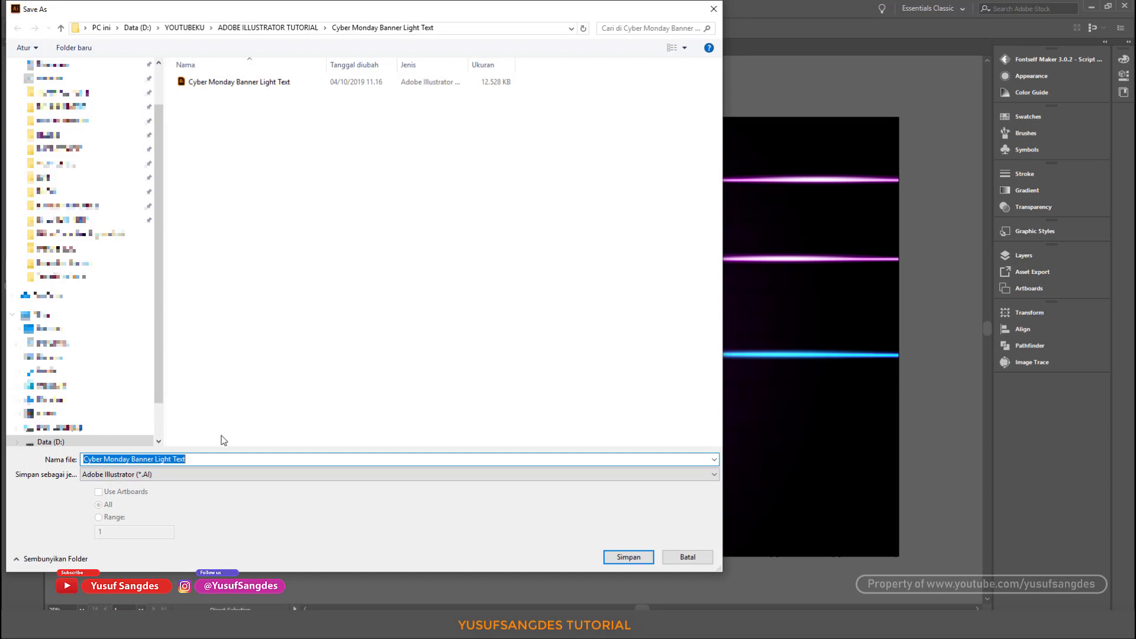
{"action": "left_click", "coordinate": [213, 474]}
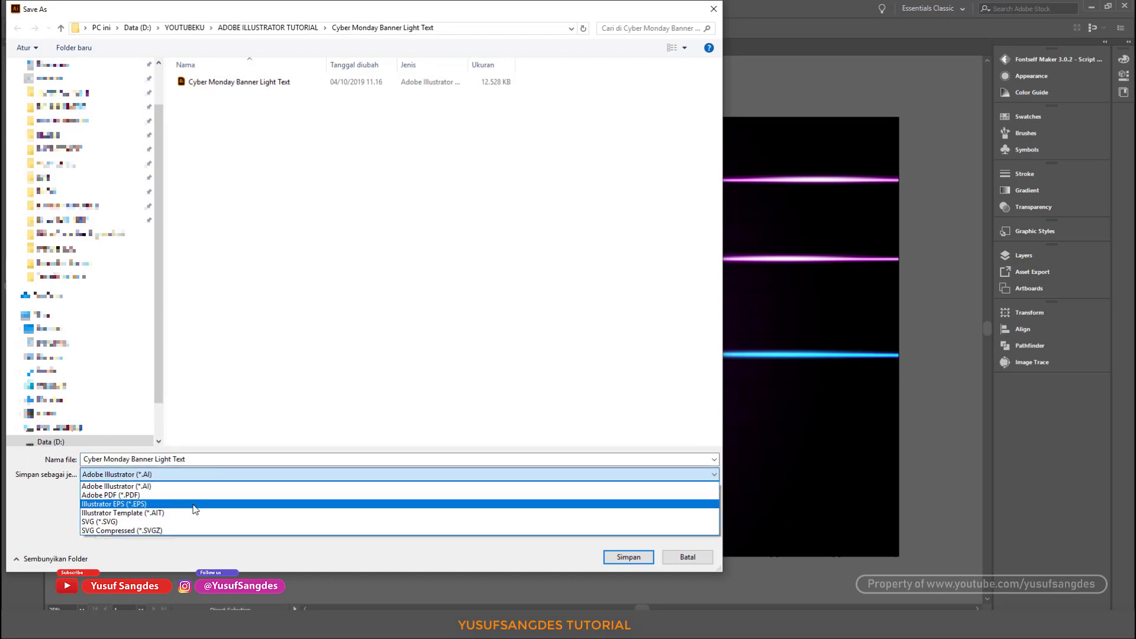
{"action": "left_click", "coordinate": [196, 505]}
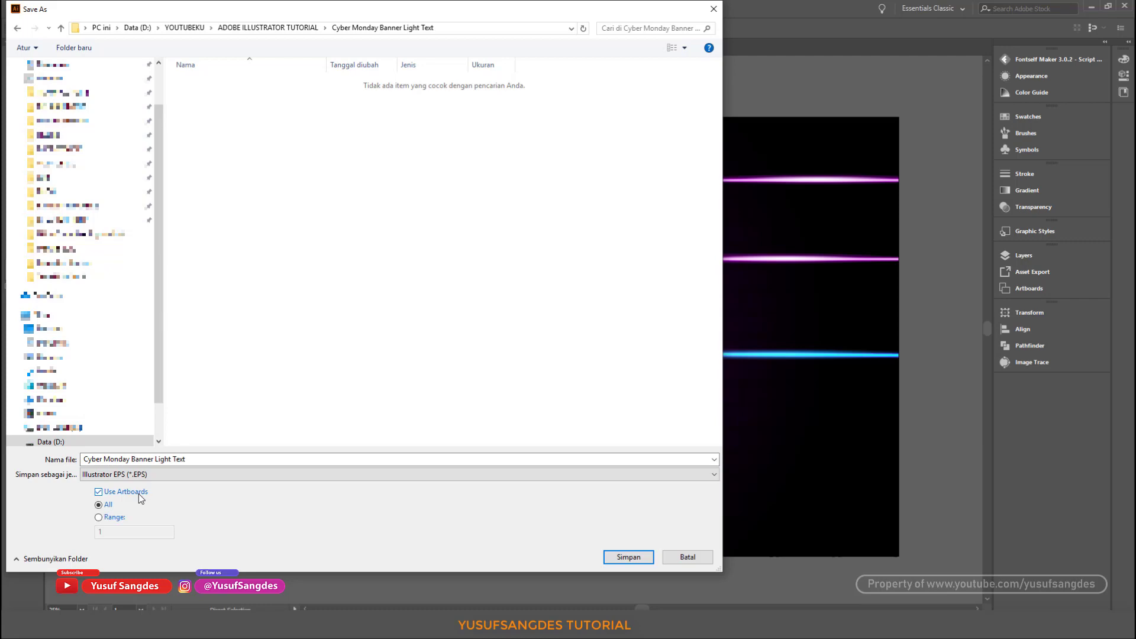
{"action": "left_click", "coordinate": [628, 557]}
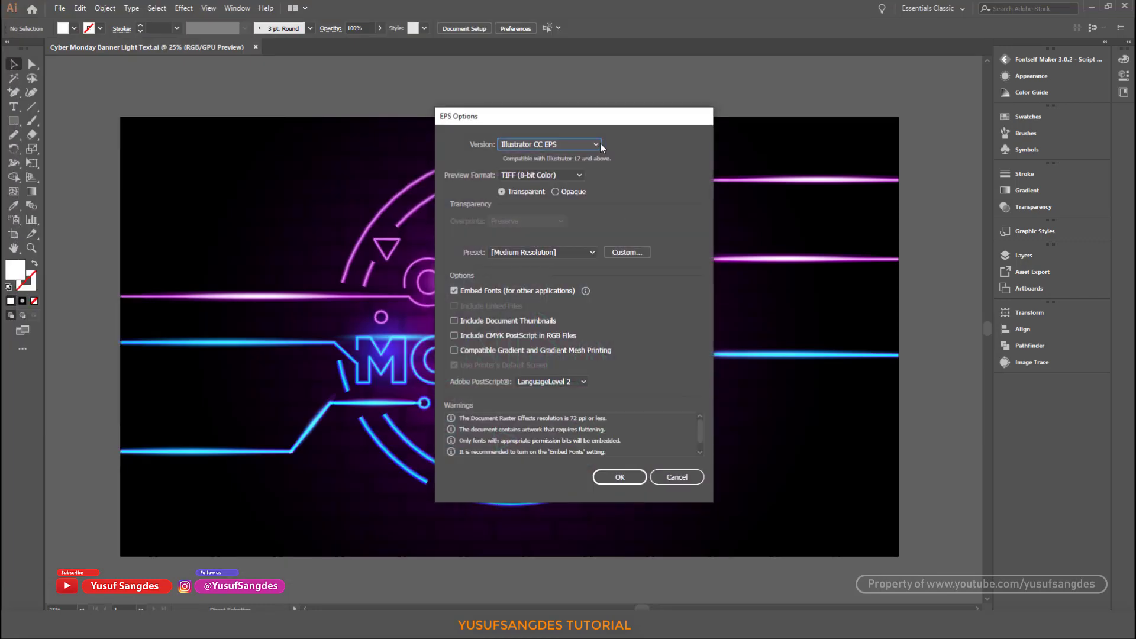
Set the EPS version to Illustrator 10 EPS and the preview format to None.
{"action": "left_click", "coordinate": [596, 144]}
{"action": "left_click", "coordinate": [552, 262]}
{"action": "left_click", "coordinate": [542, 162]}
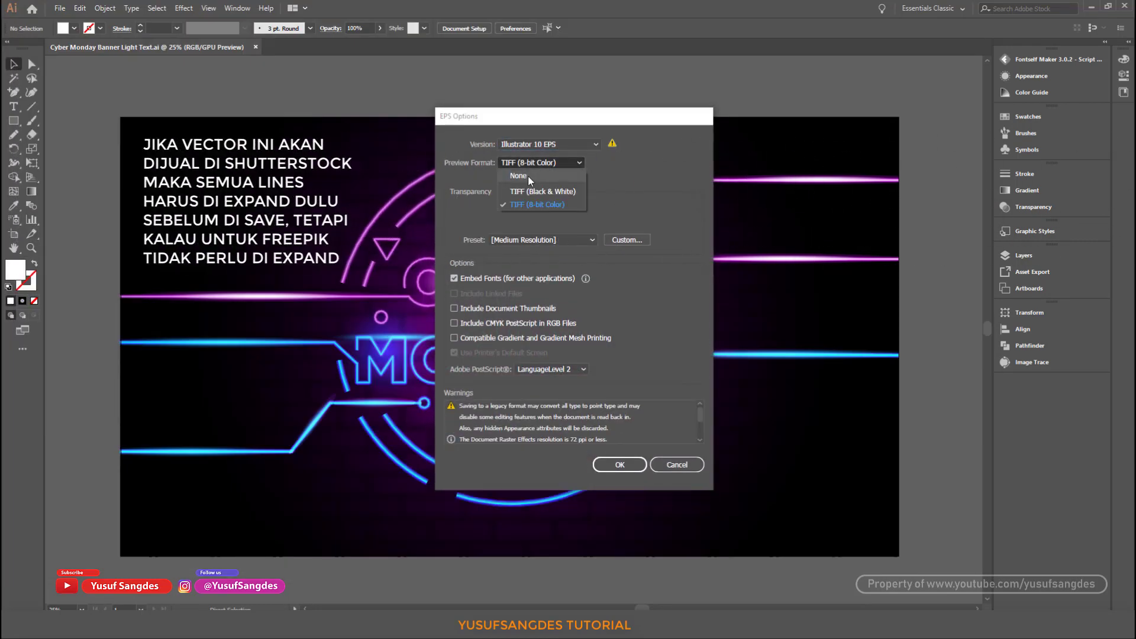
{"action": "left_click", "coordinate": [528, 176]}
Customise the transparency flattener with raster/vector balance 0 and line art and text resolution 72 ppi, adjust the gradient and mesh resolution, and write the EPS.
{"action": "left_click", "coordinate": [622, 241]}
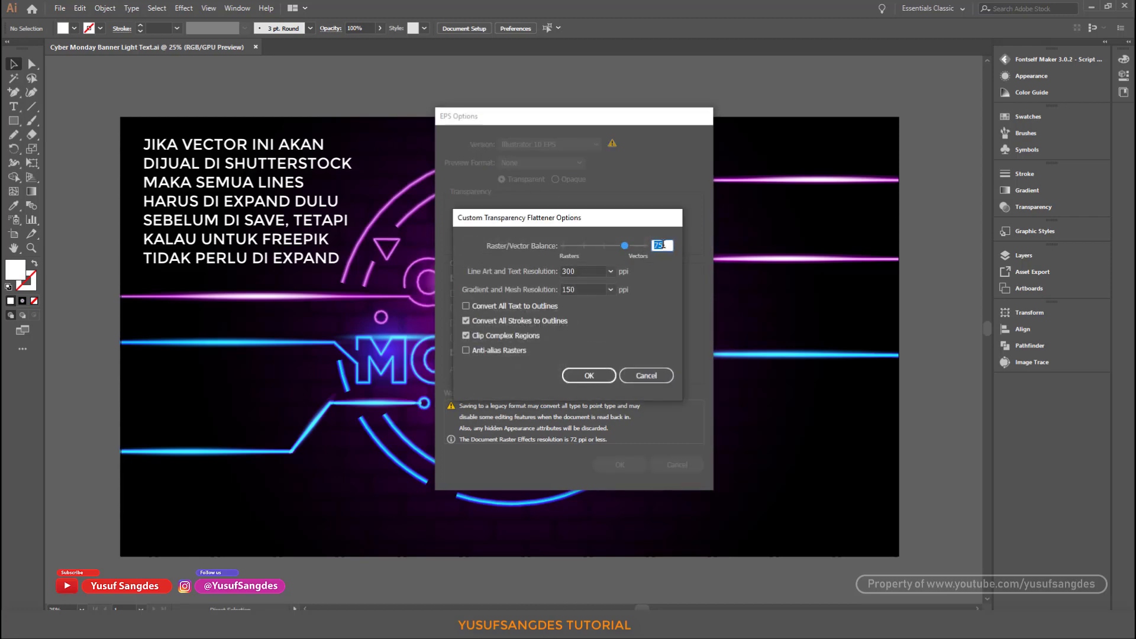
{"action": "left_click", "coordinate": [612, 272]}
{"action": "left_click", "coordinate": [621, 284]}
{"action": "left_click", "coordinate": [611, 290]}
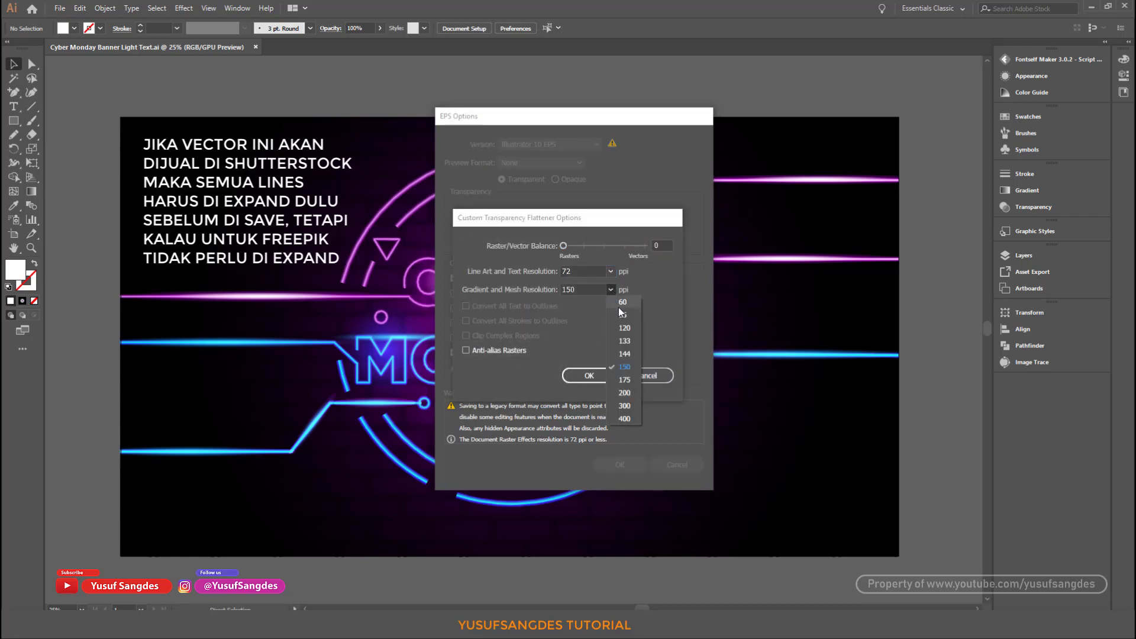
{"action": "left_click", "coordinate": [549, 292]}
{"action": "key", "text": "Return"}
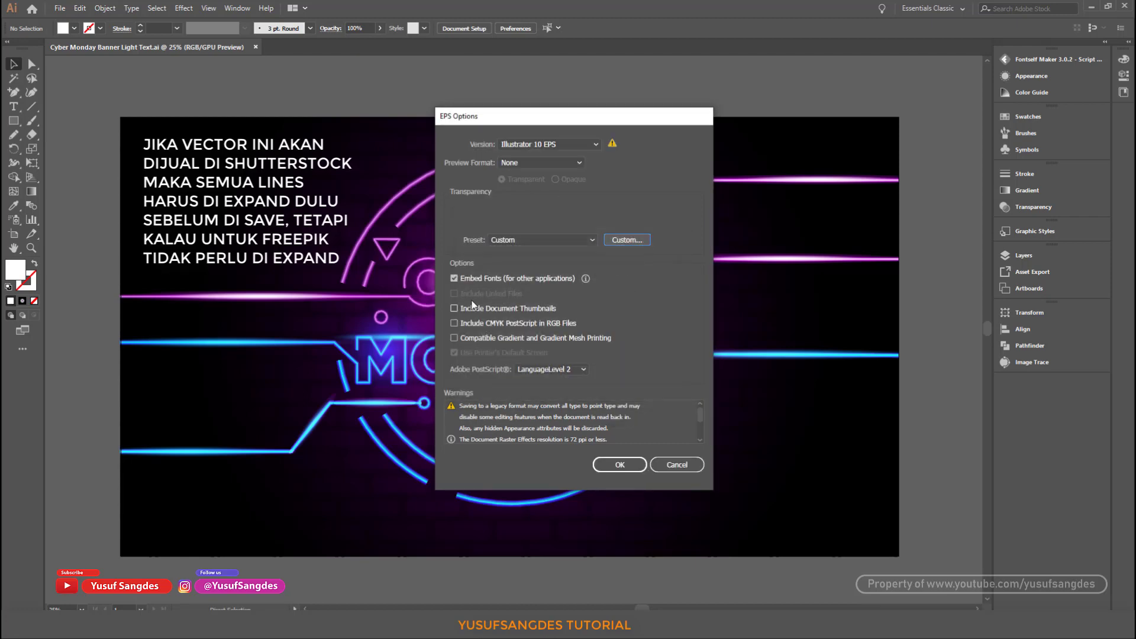
{"action": "left_click", "coordinate": [620, 463]}
{"action": "left_click", "coordinate": [630, 332]}
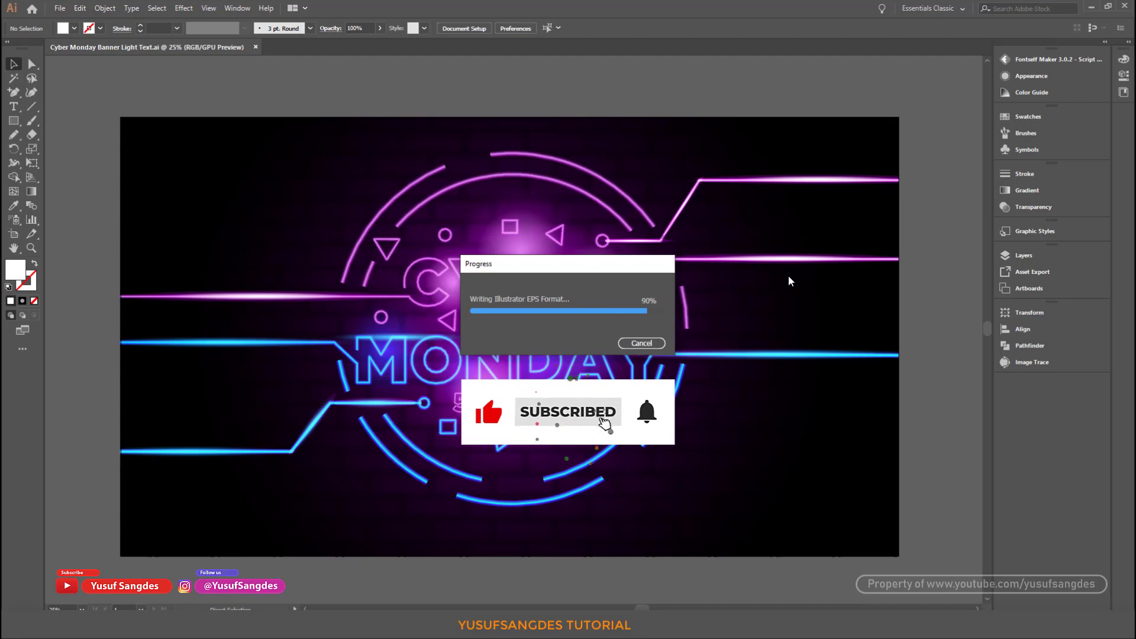
Export the banner as a JPEG in RGB with quality 8 (Maximum) and Medium (150 ppi) resolution.
{"action": "left_click", "coordinate": [61, 8]}
{"action": "mouse_move", "coordinate": [83, 216]}
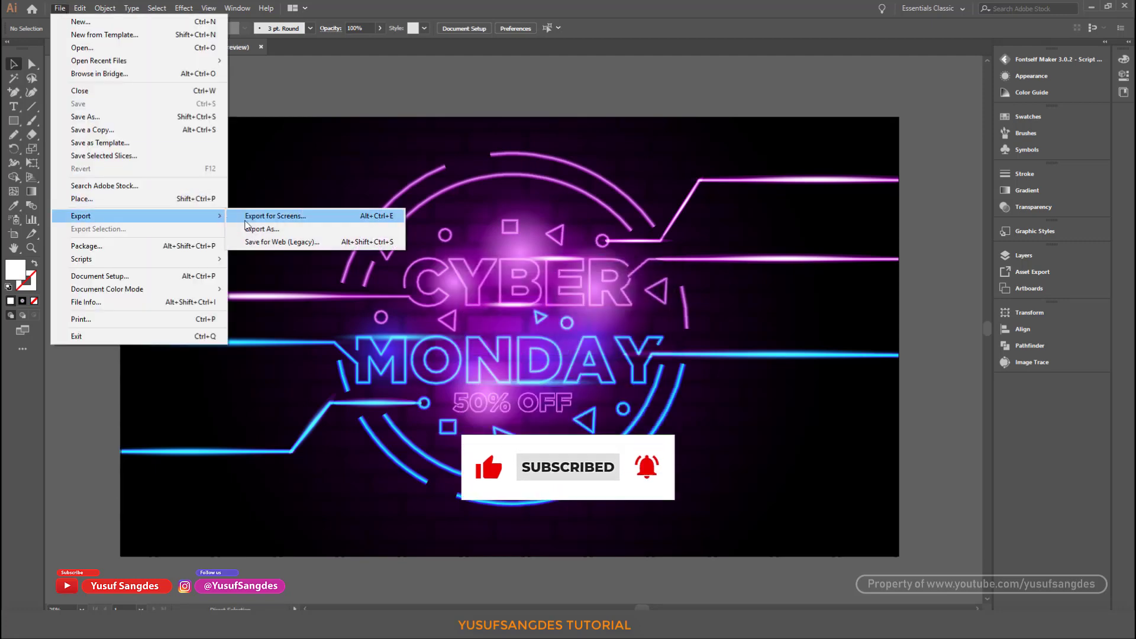
{"action": "left_click", "coordinate": [273, 228]}
{"action": "left_click", "coordinate": [626, 560]}
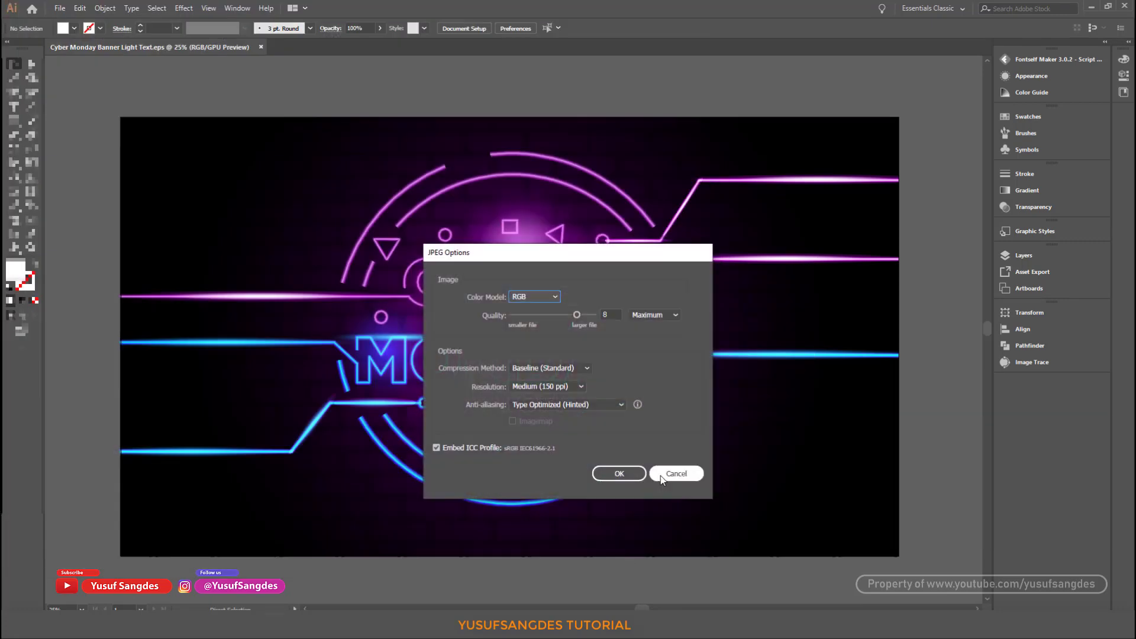
{"action": "left_click", "coordinate": [622, 474]}
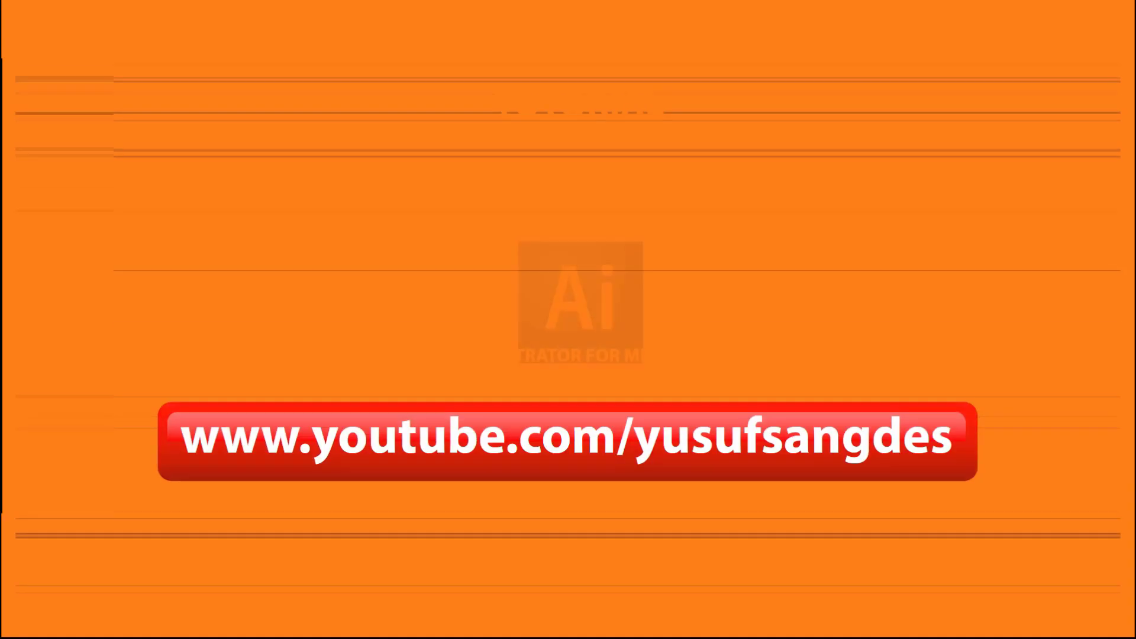